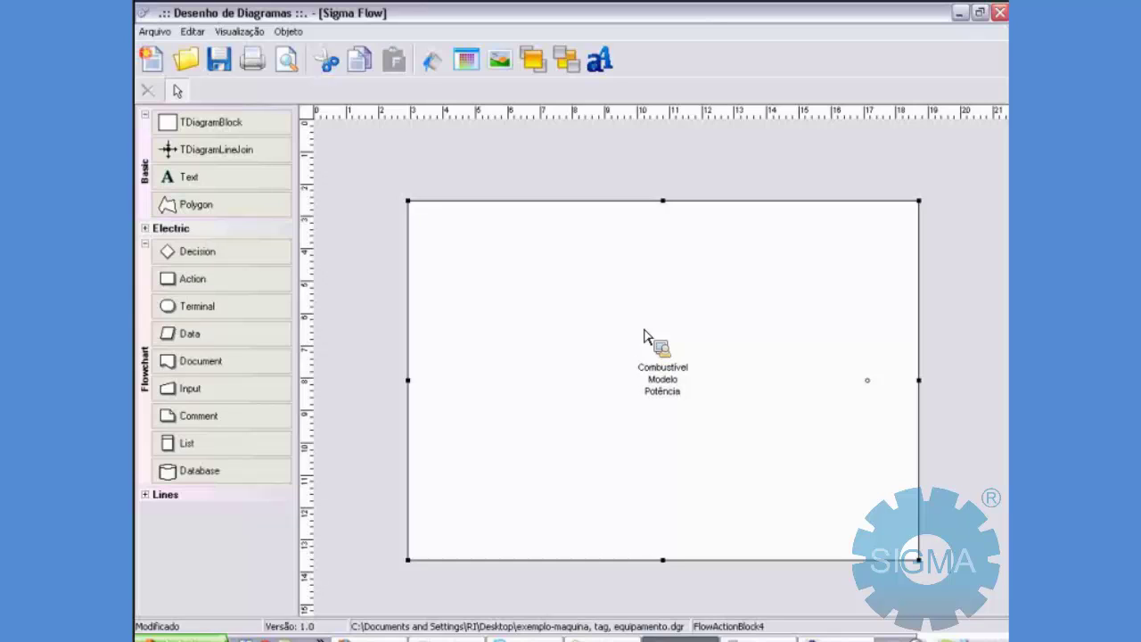
Add "Fabricante" above the Combustível line and "Volume Interno" below the Potência line in the block's text.
{"action": "type", "text": "Fabricante"}
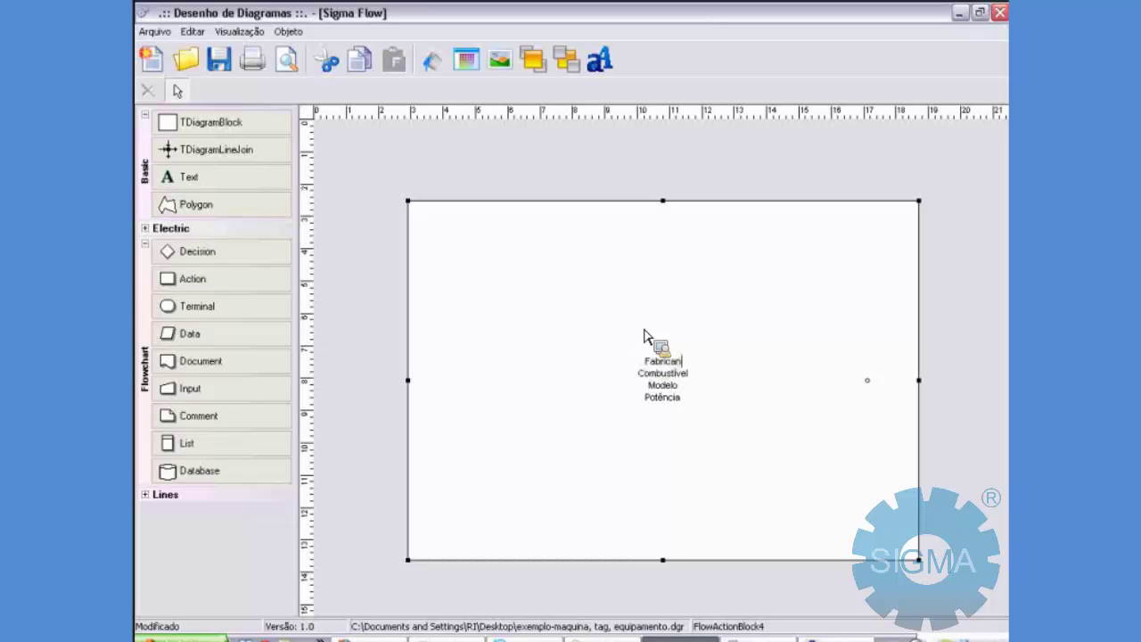
{"action": "key", "text": "ctrl+End"}
{"action": "key", "text": "Return"}
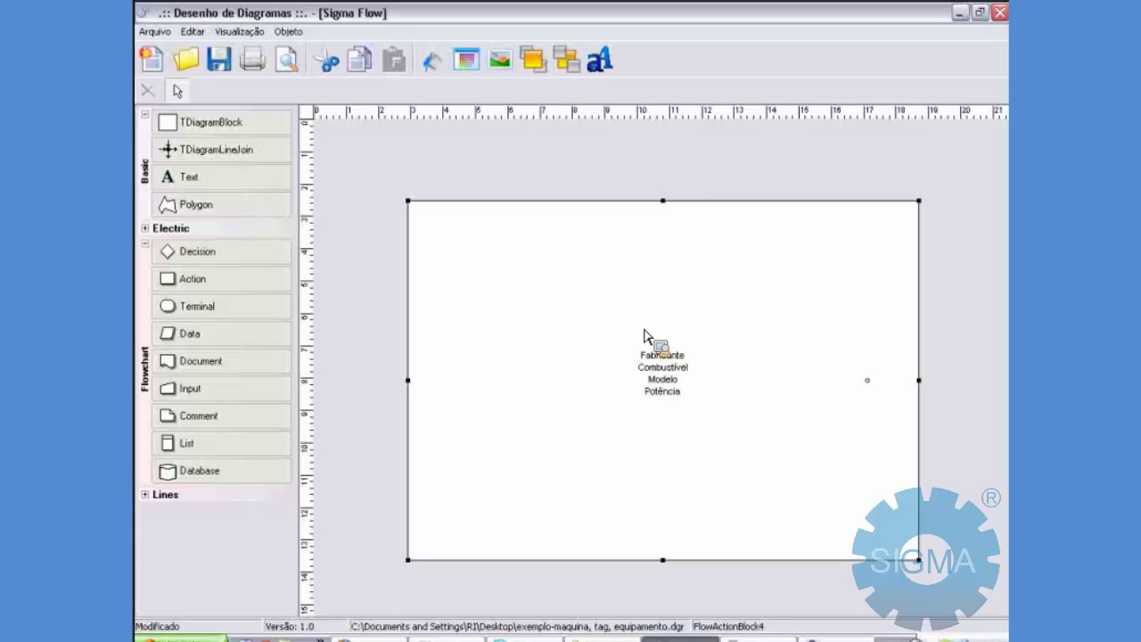
{"action": "type", "text": "Volume Interno"}
{"action": "key", "text": "Return"}
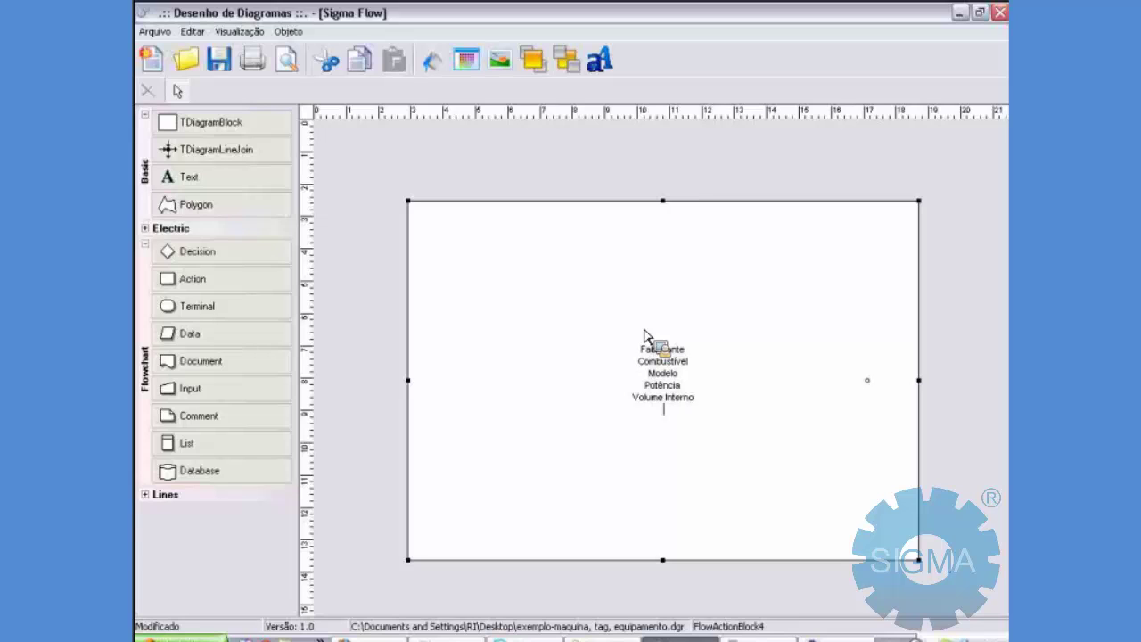
Append the lines "Cor" and "Portas" to the end of the block's list.
{"action": "type", "text": "Cor"}
{"action": "key", "text": "Return"}
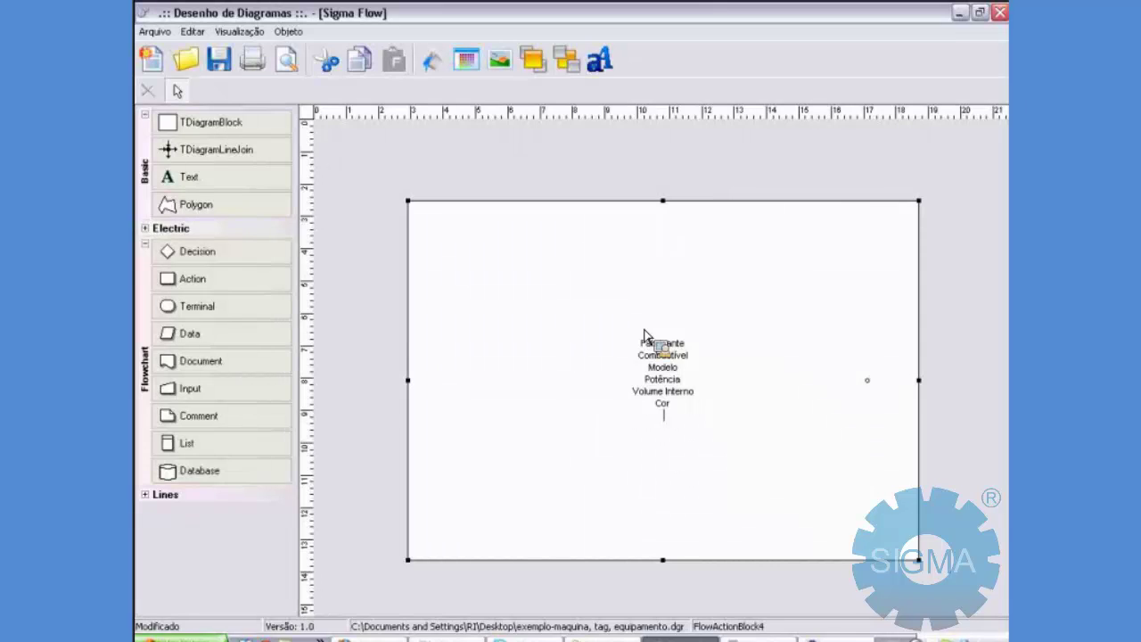
{"action": "type", "text": "Portas"}
{"action": "key", "text": "Return"}
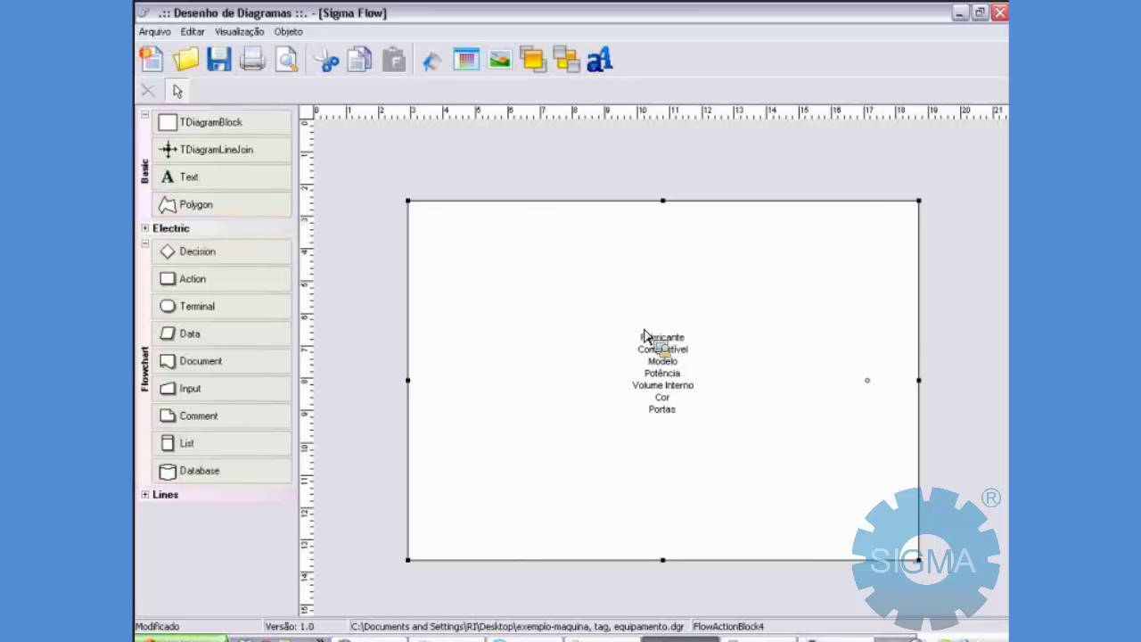
{"action": "key", "text": "BackSpace"}
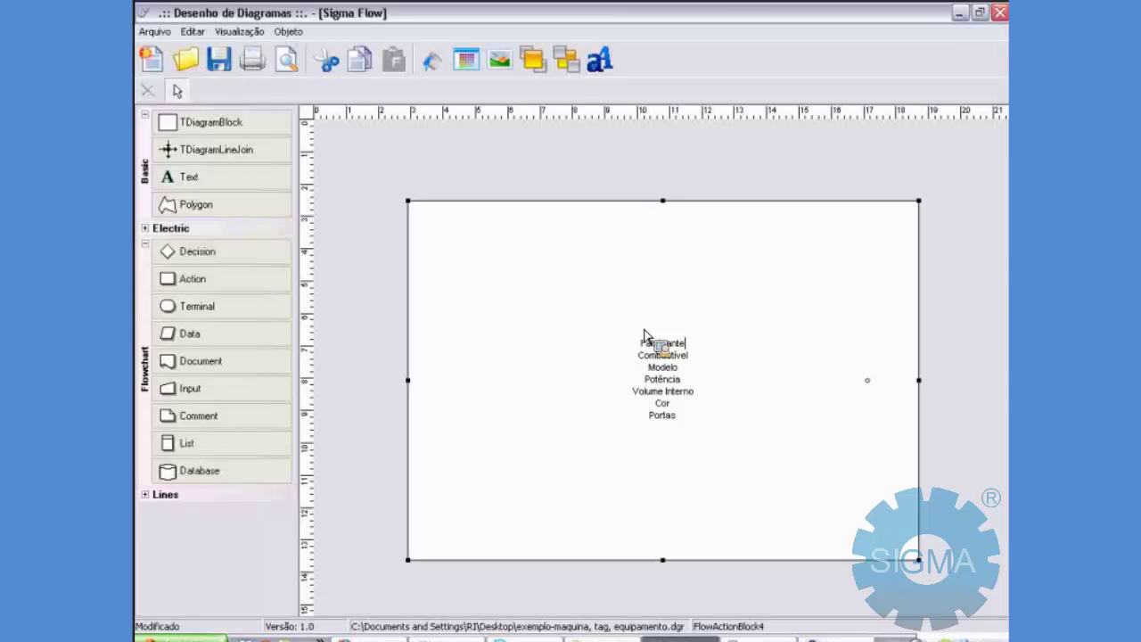
Complete the Fabricante line with "- Ford" and the Combustível line with "- Gasolina".
{"action": "type", "text": "-"}
{"action": "type", "text": "Ford"}
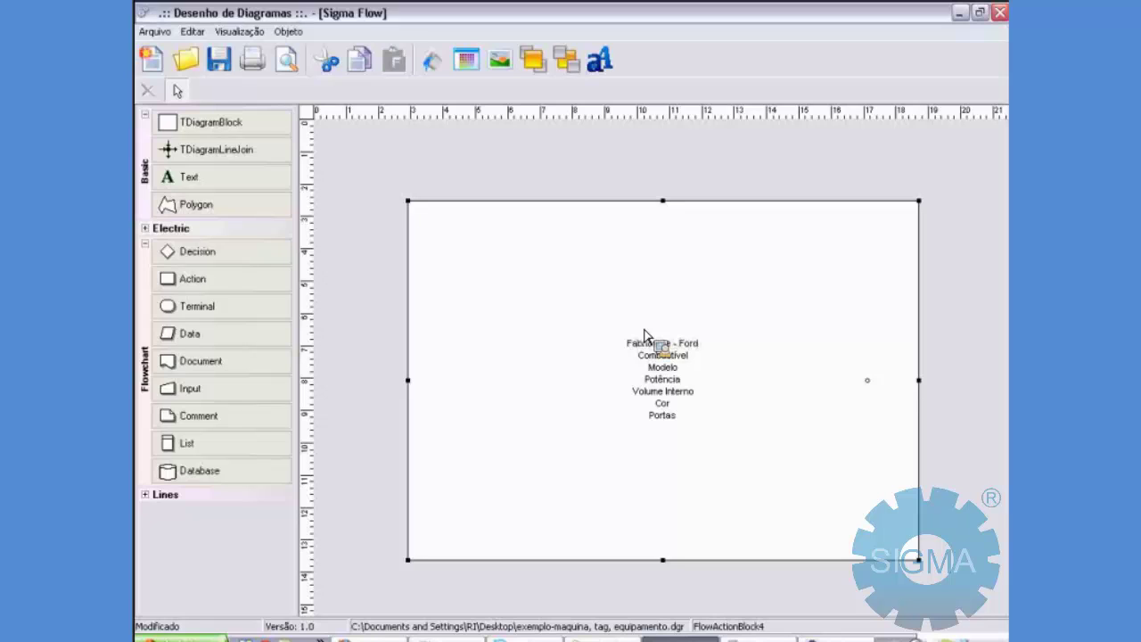
{"action": "key", "text": "Down"}
{"action": "type", "text": "-"}
{"action": "type", "text": "Gasolina"}
{"action": "key", "text": "Down"}
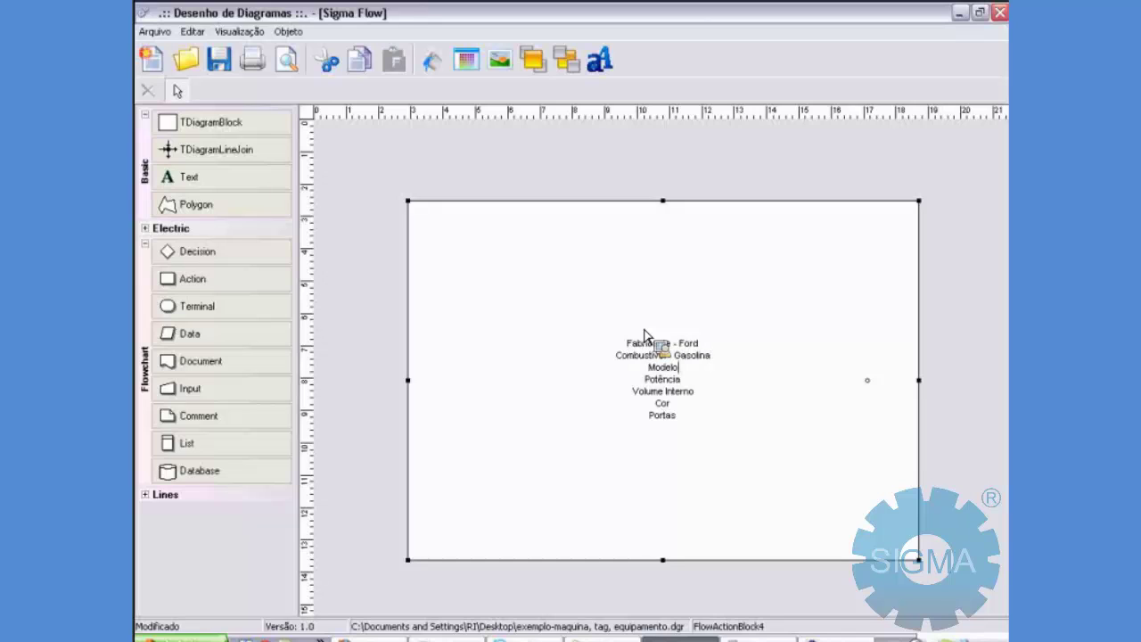
Complete the Modelo line with "- AS4546" and the Potência line with "- 100 cv".
{"action": "type", "text": "- AS4546"}
{"action": "key", "text": "Down"}
{"action": "type", "text": "- "}
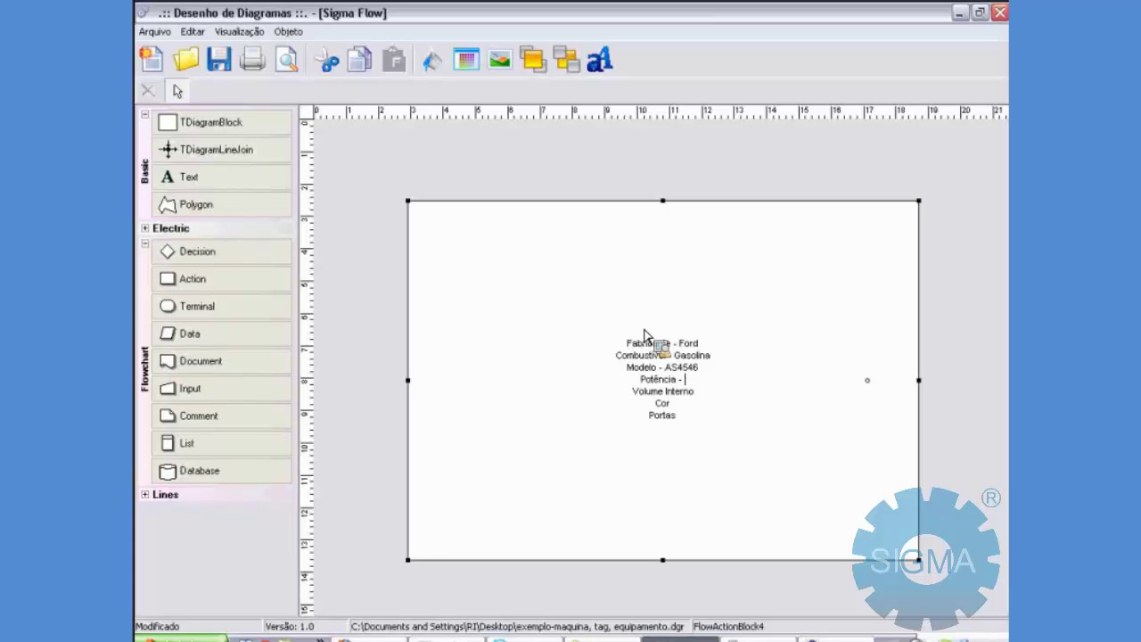
{"action": "type", "text": "100 cv"}
Complete the Volume Interno line with "- 2000 cm³".
{"action": "key", "text": "Down"}
{"action": "type", "text": "- "}
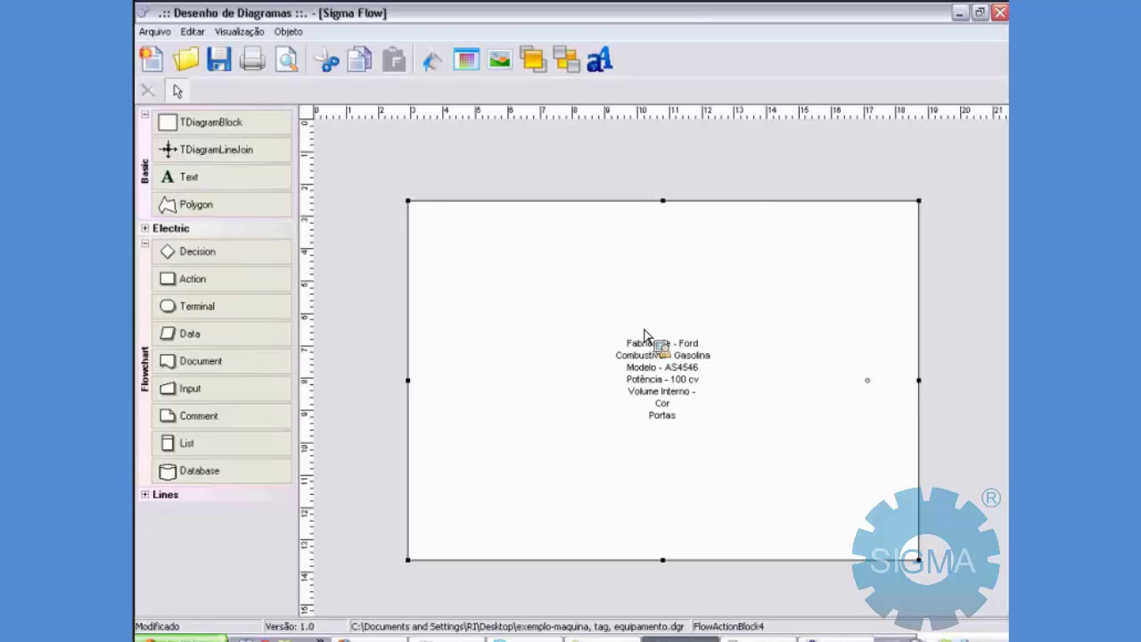
{"action": "type", "text": "1000 cm2"}
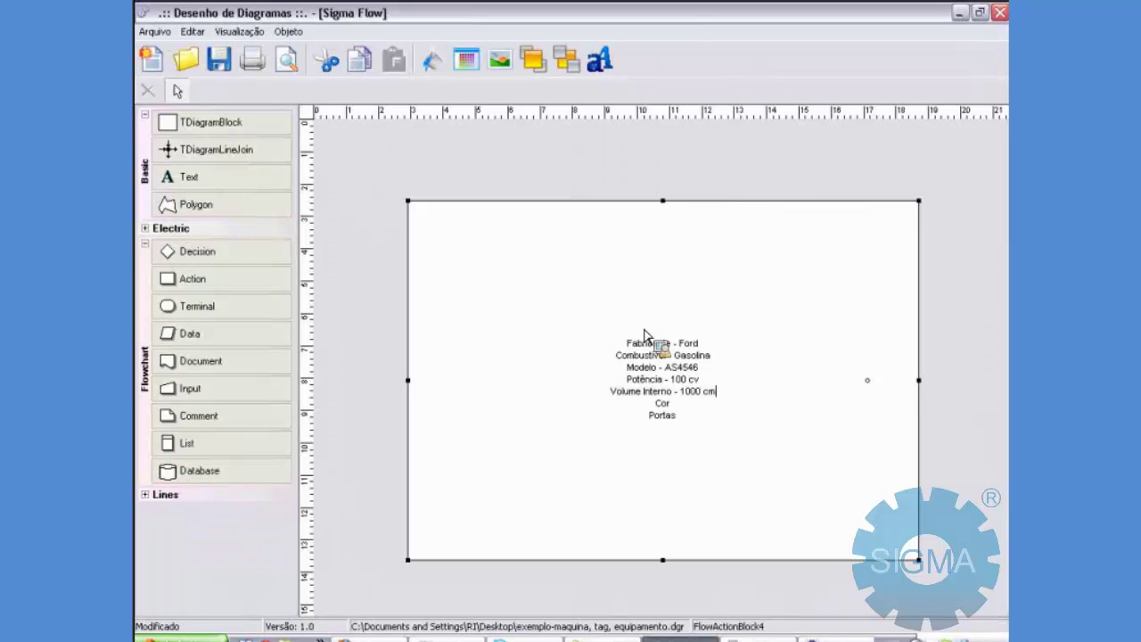
{"action": "key", "text": "BackSpace"}
{"action": "key", "text": "Left"}
{"action": "key", "text": "Left"}
{"action": "key", "text": "Left"}
{"action": "key", "text": "Left"}
{"action": "key", "text": "Left"}
{"action": "key", "text": "Left"}
{"action": "key", "text": "BackSpace"}
{"action": "type", "text": "2"}
{"action": "key", "text": "End"}
{"action": "type", "text": "³"}
Complete the Cor line with "- Rosa".
{"action": "key", "text": "Down"}
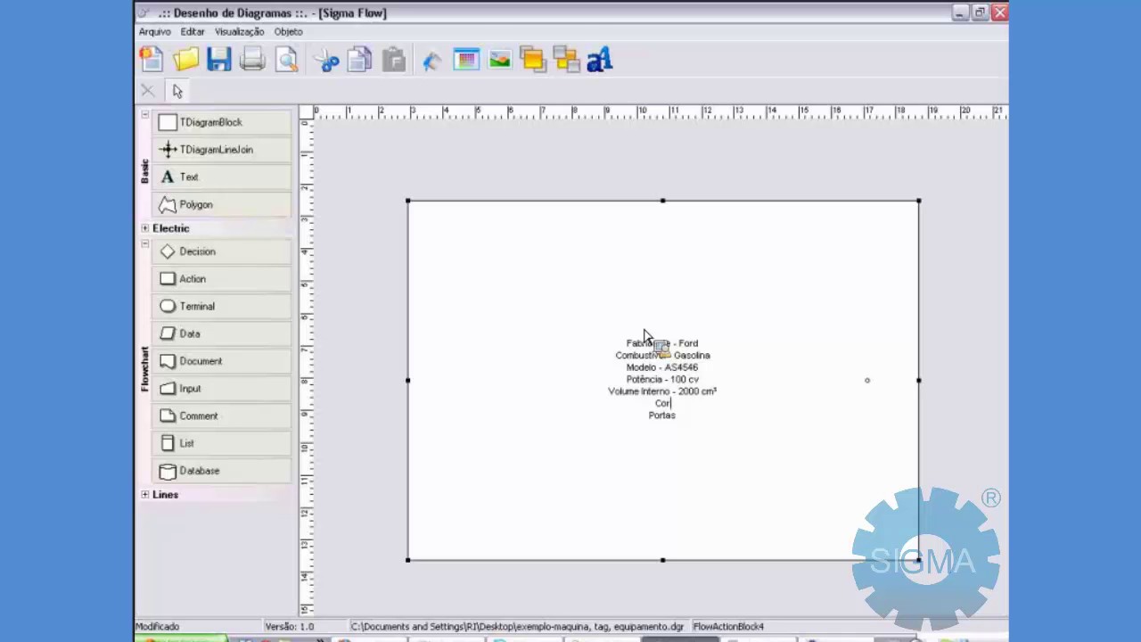
{"action": "type", "text": "- Rosa"}
{"action": "key", "text": "Down"}
Remove the Portas line from the end of the block's text.
{"action": "type", "text": "-"}
{"action": "key", "text": "BackSpace"}
{"action": "key", "text": "BackSpace"}
{"action": "key", "text": "BackSpace"}
{"action": "key", "text": "BackSpace"}
{"action": "key", "text": "BackSpace"}
{"action": "key", "text": "BackSpace"}
{"action": "key", "text": "BackSpace"}
{"action": "key", "text": "BackSpace"}
{"action": "key", "text": "BackSpace"}
{"action": "key", "text": "BackSpace"}
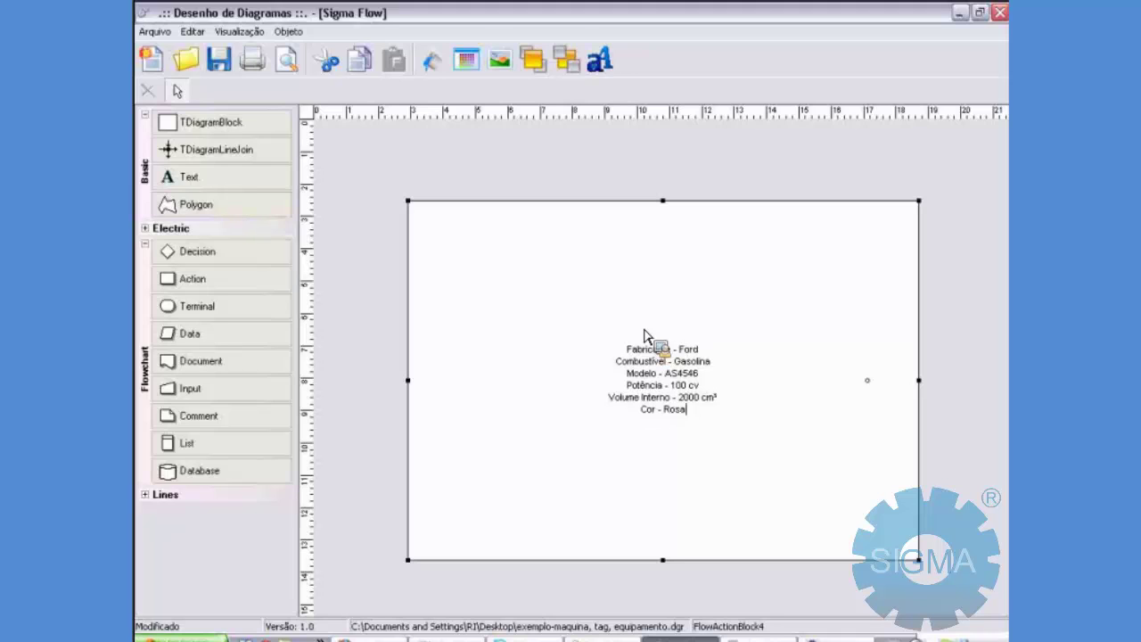
Insert the lines "Motor do Carro" and "Ano de Fabricação - 2008" above the Fabricante line.
{"action": "key", "text": "ctrl+Home"}
{"action": "key", "text": "Return"}
{"action": "key", "text": "Return"}
{"action": "key", "text": "Up"}
{"action": "key", "text": "Up"}
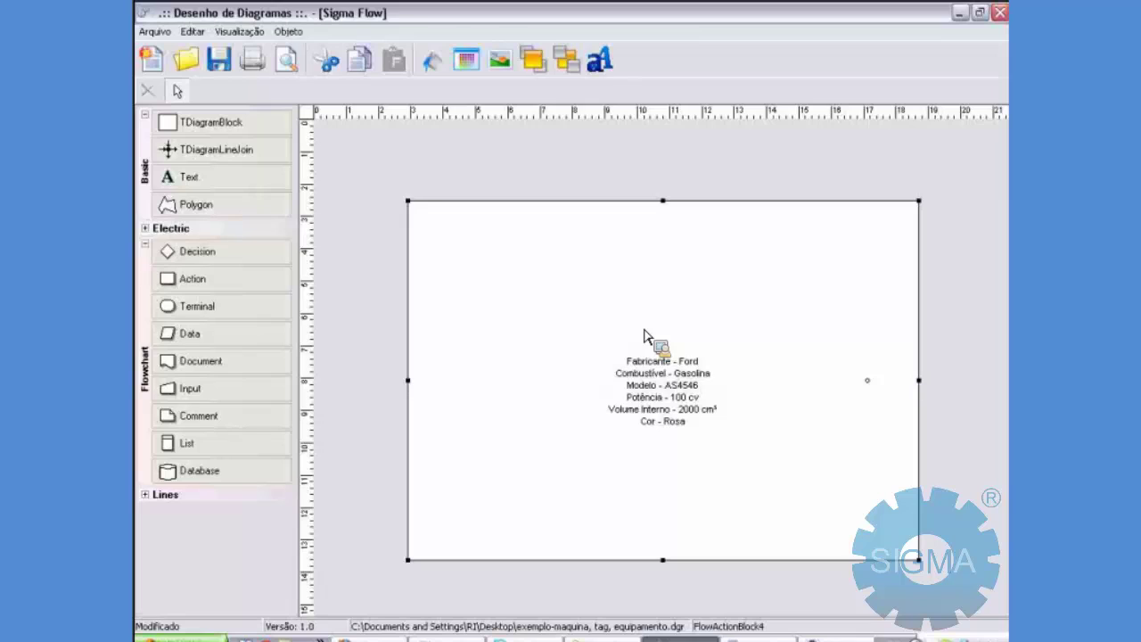
{"action": "type", "text": "Motor do Crro"}
{"action": "key", "text": "Left"}
{"action": "key", "text": "Left"}
{"action": "key", "text": "Left"}
{"action": "type", "text": "a"}
{"action": "type", "text": "Ano de Fabricaç"}
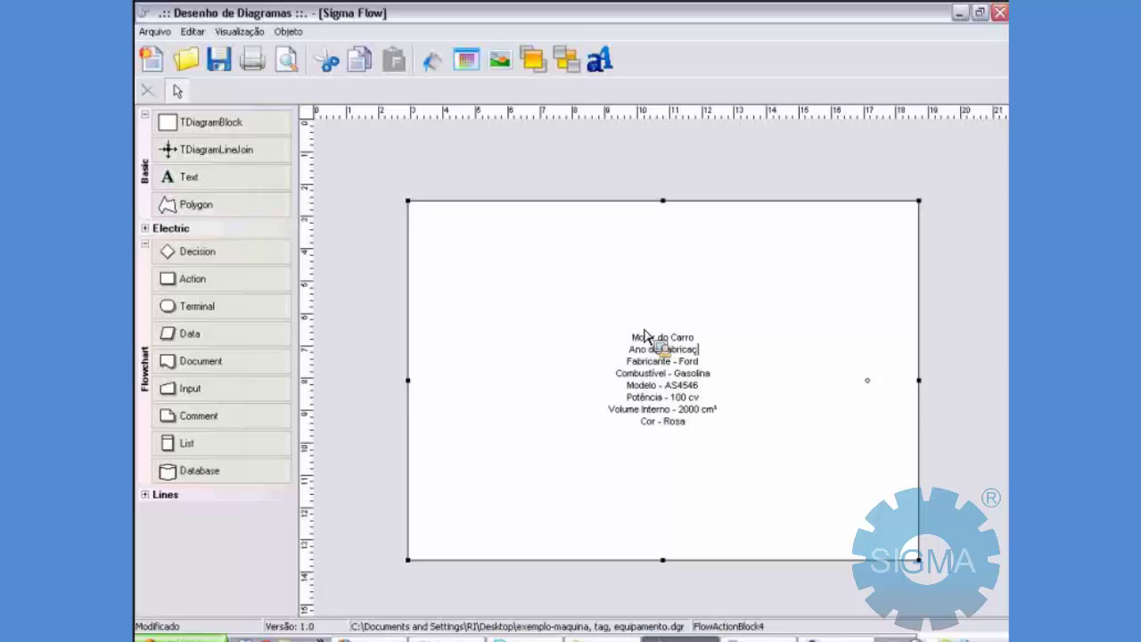
{"action": "type", "text": "ão - 2008"}
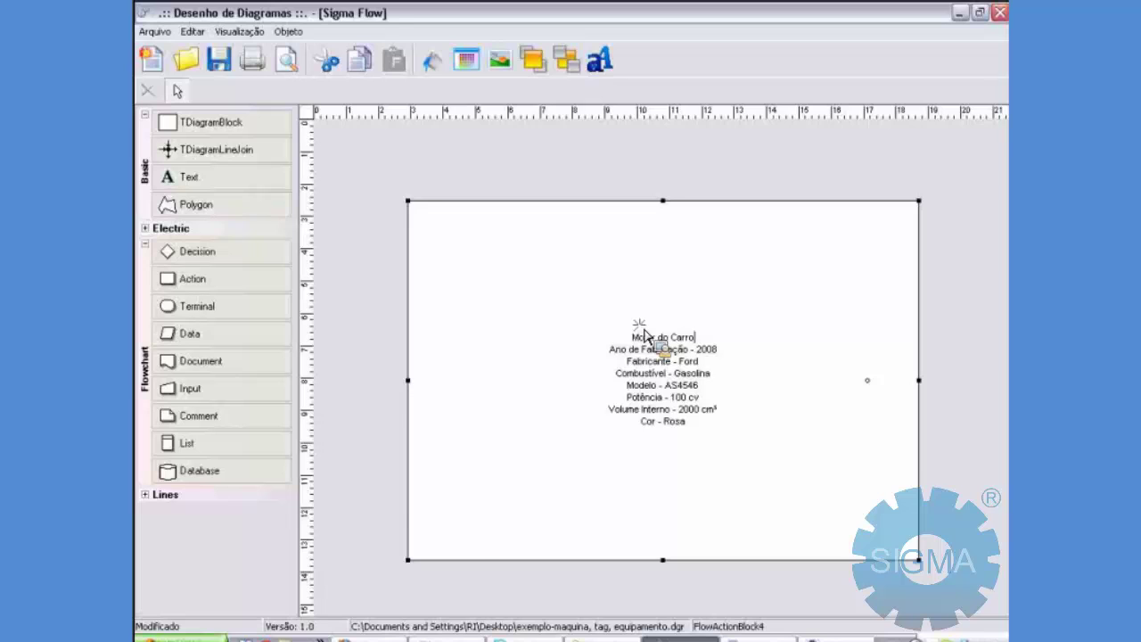
Move the text block up and to the left, and draw a tall Document shape to the right of it.
{"action": "left_click_drag", "start_coordinate": [644, 336], "coordinate": [594, 274]}
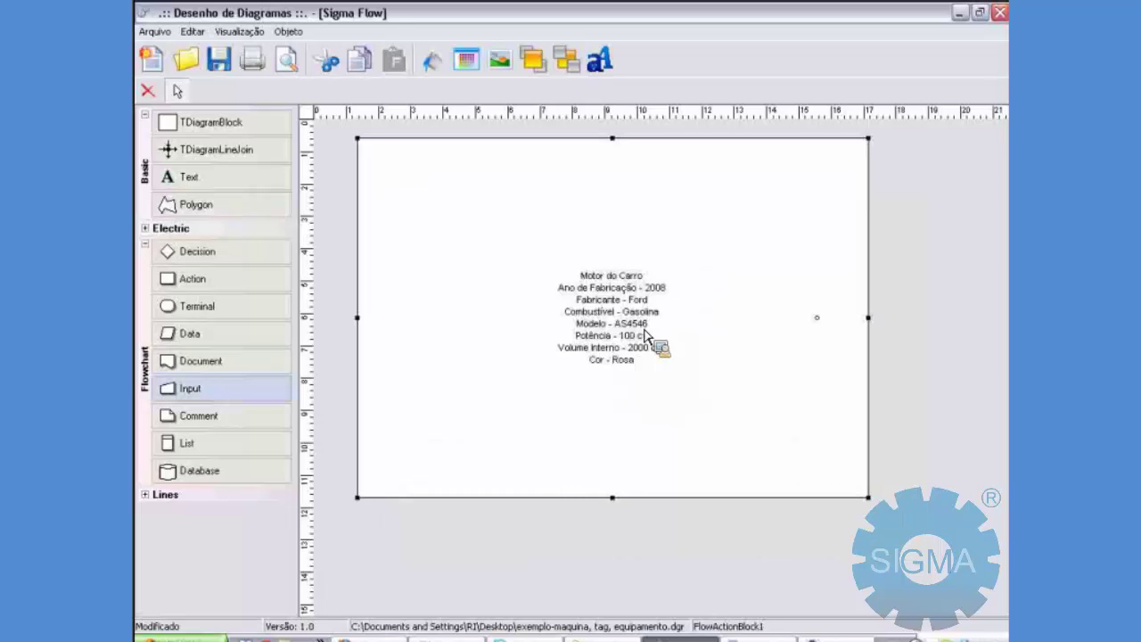
{"action": "left_click", "coordinate": [200, 361]}
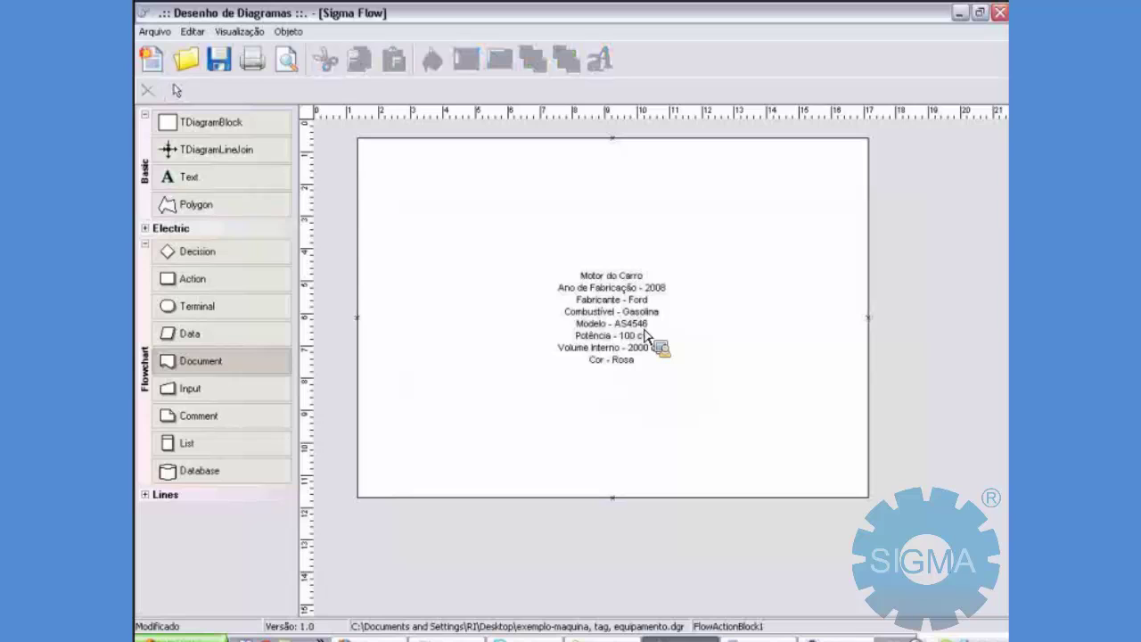
{"action": "left_click_drag", "start_coordinate": [880, 229], "coordinate": [1002, 493]}
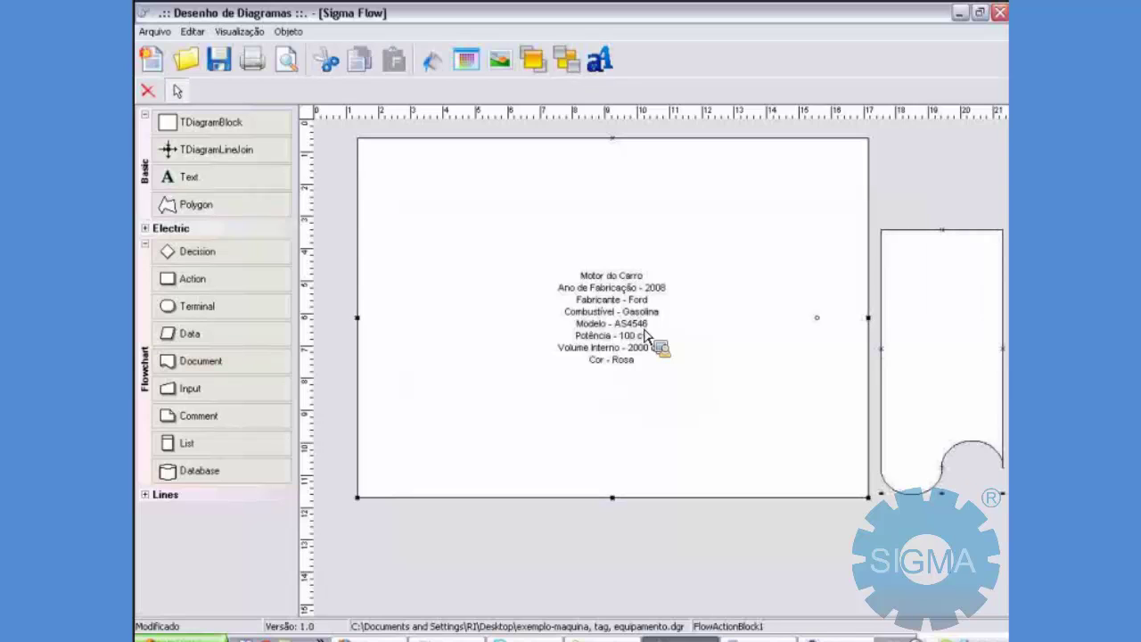
Try to paste the text block's content into the Document shape, and delete the pasted duplicate block.
{"action": "double_click", "coordinate": [645, 337]}
{"action": "left_click_drag", "start_coordinate": [645, 330], "coordinate": [641, 327]}
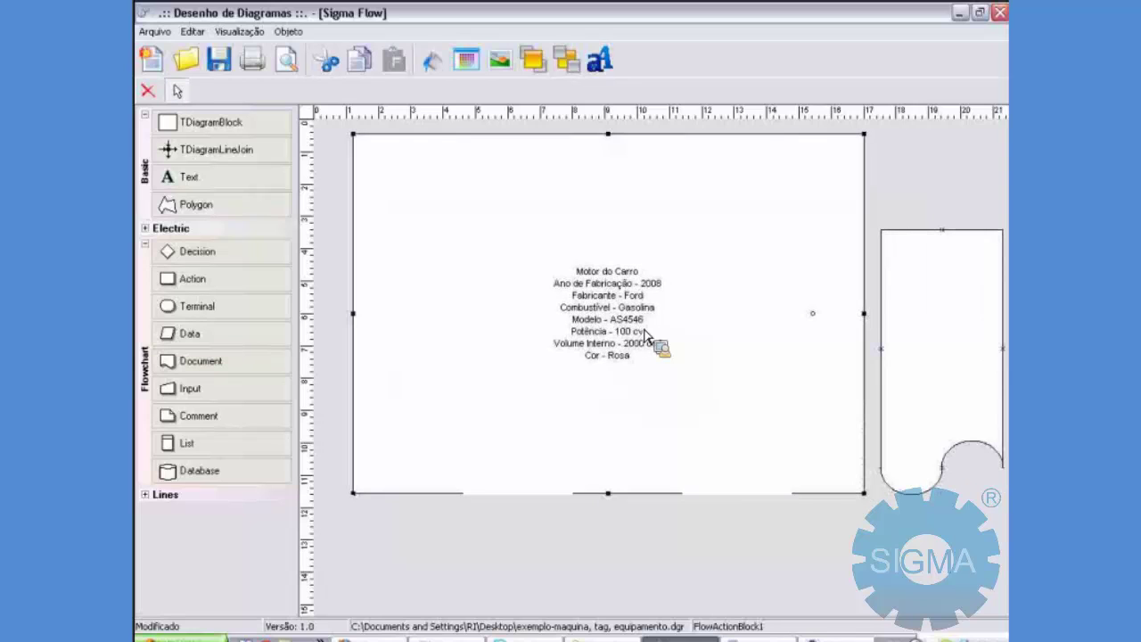
{"action": "double_click", "coordinate": [642, 329]}
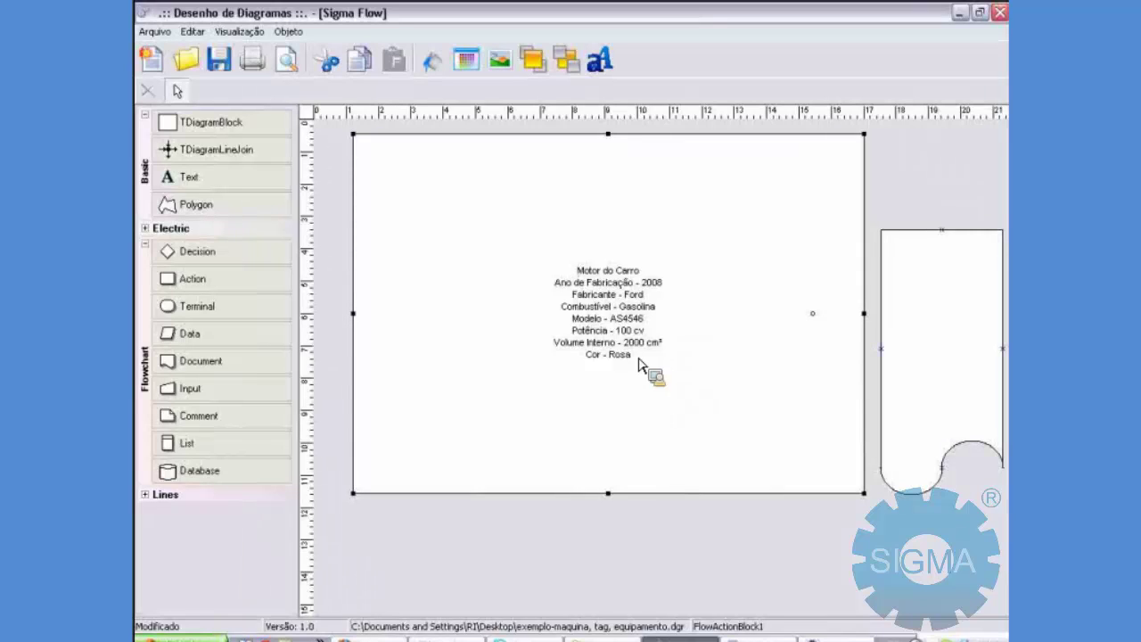
{"action": "left_click", "coordinate": [952, 318]}
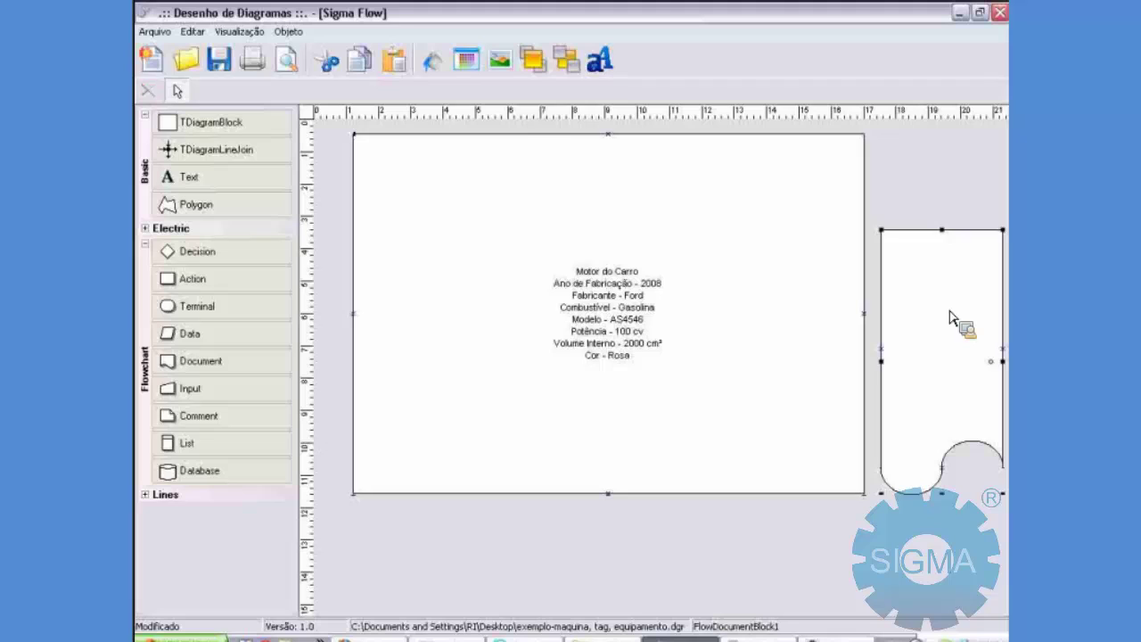
{"action": "key", "text": "ctrl+v"}
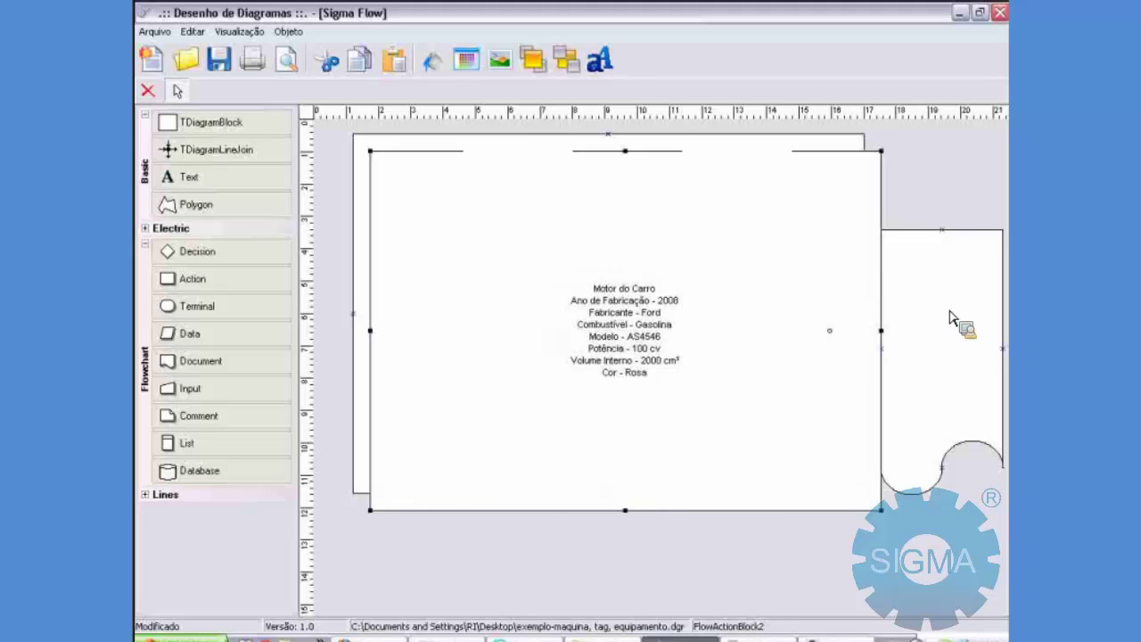
{"action": "key", "text": "Delete"}
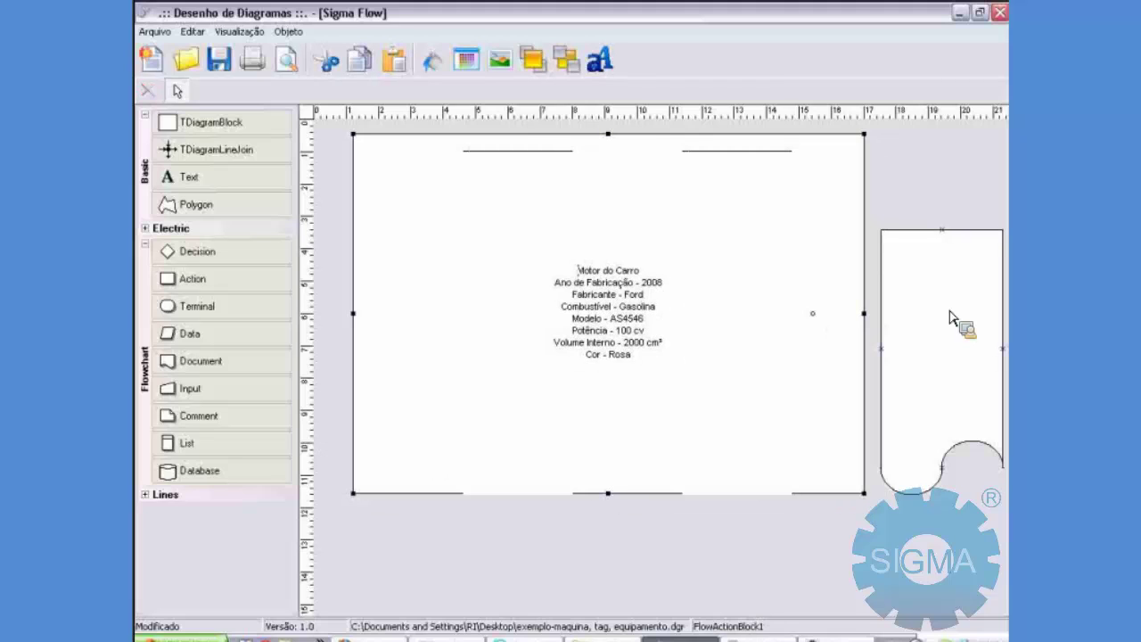
Select the block's whole text, open Notepad, paste the clipboard content into a blank document and select all of it.
{"action": "key", "text": "F2"}
{"action": "left_click", "coordinate": [950, 312]}
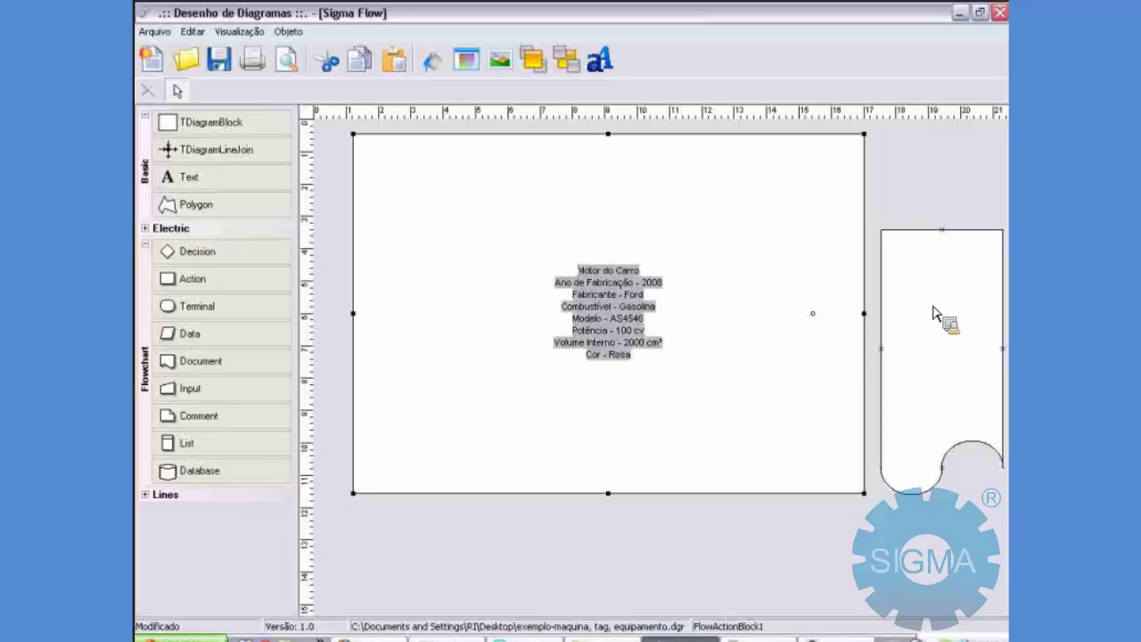
{"action": "key", "text": "super+r"}
{"action": "type", "text": "notepad"}
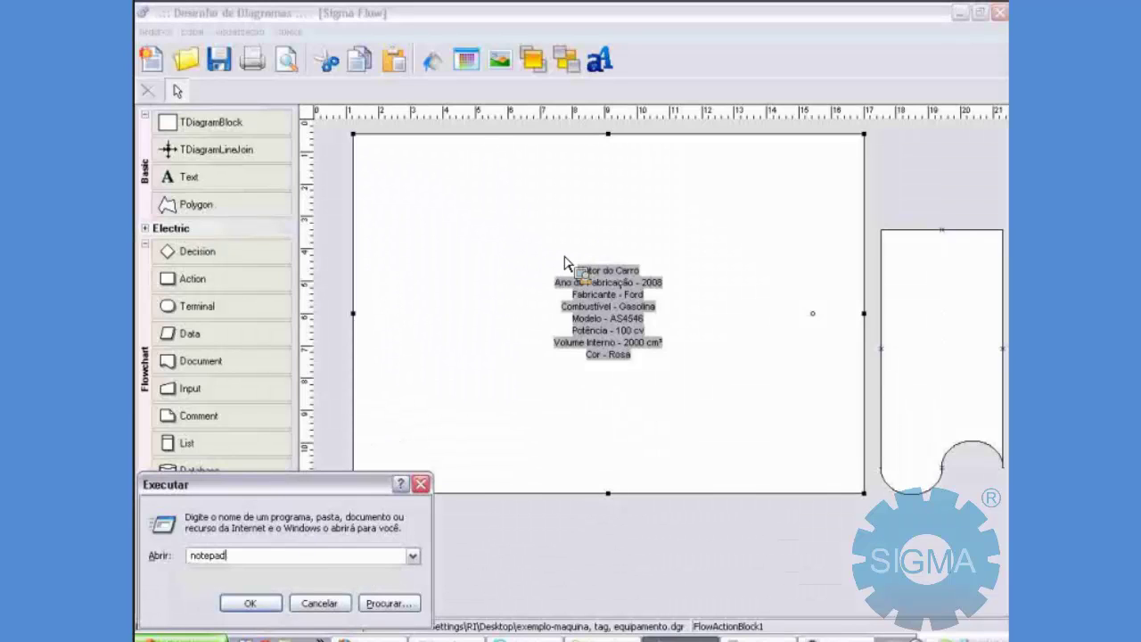
{"action": "key", "text": "Return"}
{"action": "key", "text": "ctrl+v"}
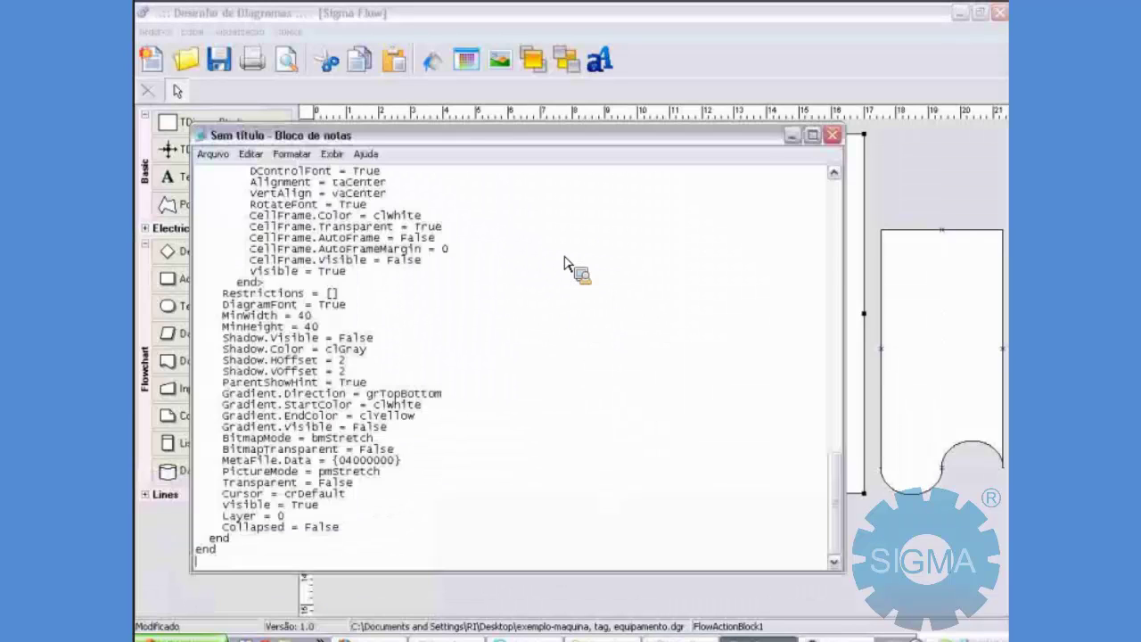
{"action": "key", "text": "ctrl+a"}
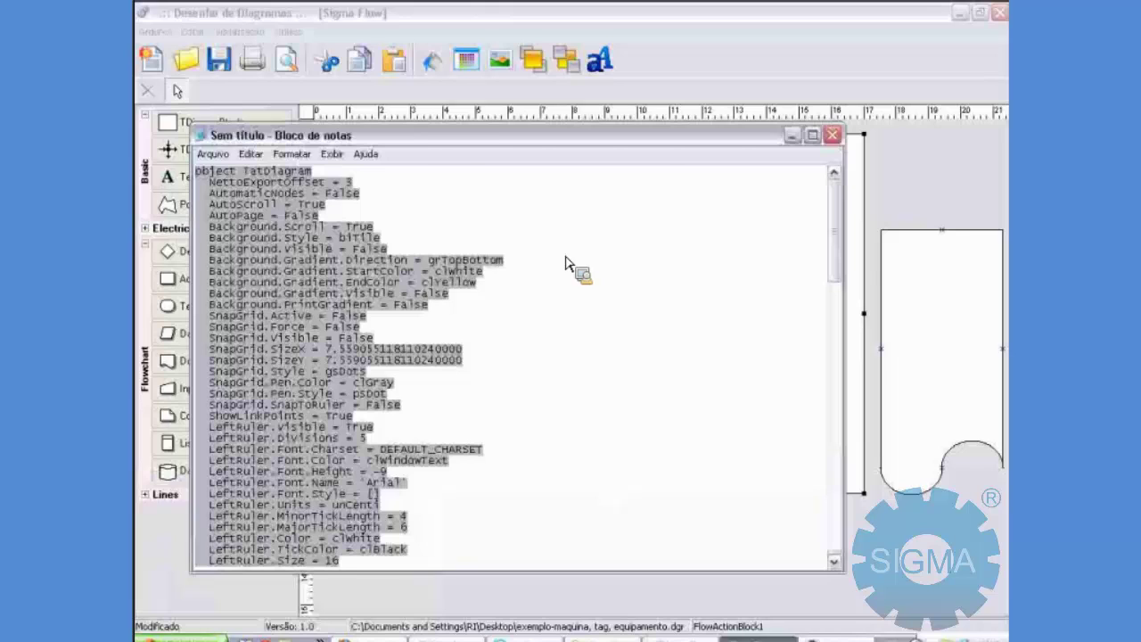
Switch back to Desenho de Diagramas and replace the "Cor - Rosa" line with "Material - Aço Duro.".
{"action": "key", "text": "alt+Tab"}
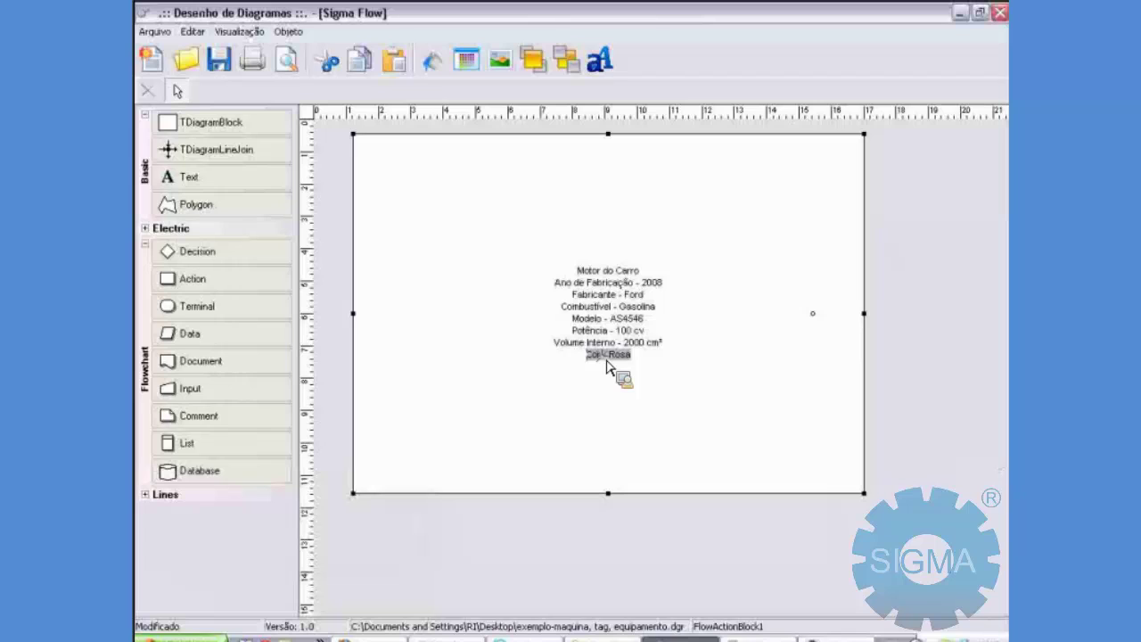
{"action": "type", "text": "Mate"}
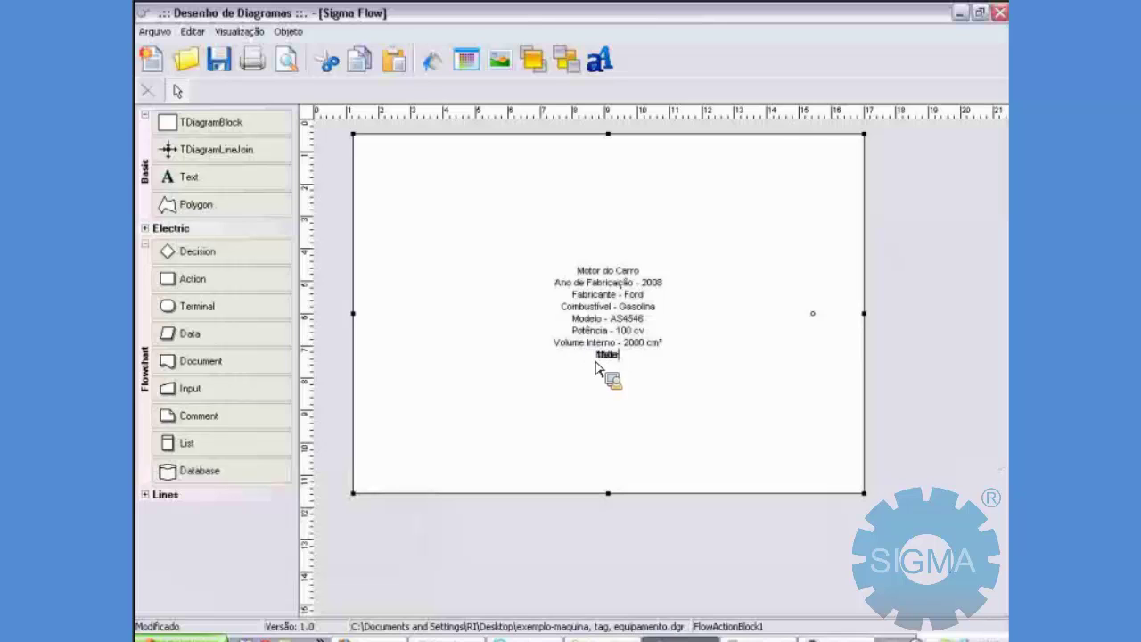
{"action": "type", "text": "rial - "}
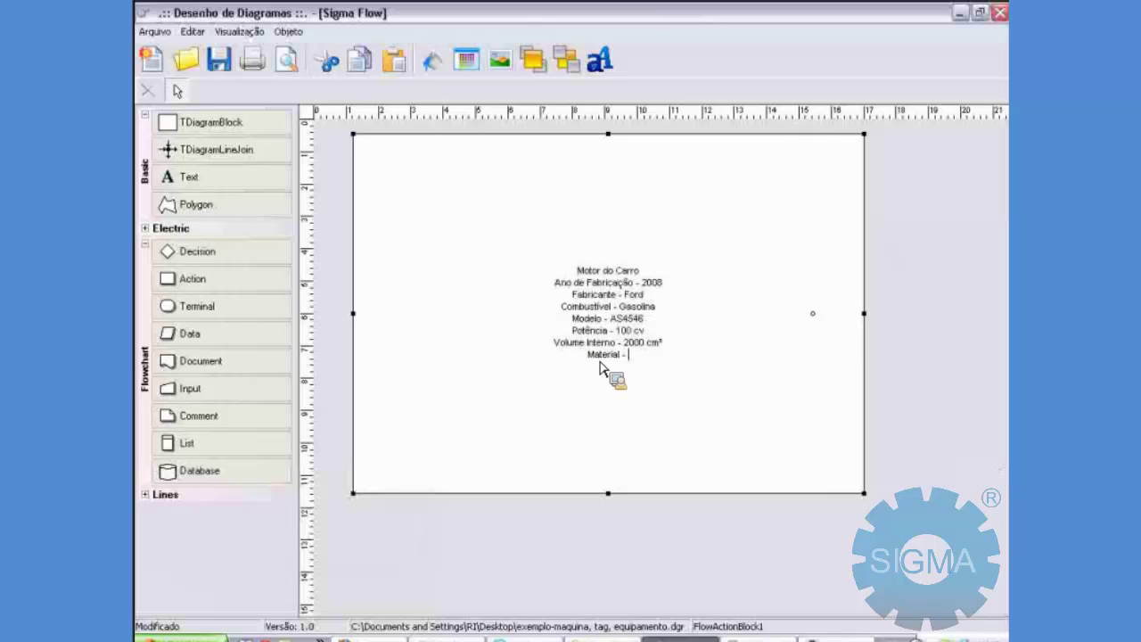
{"action": "type", "text": "Aço"}
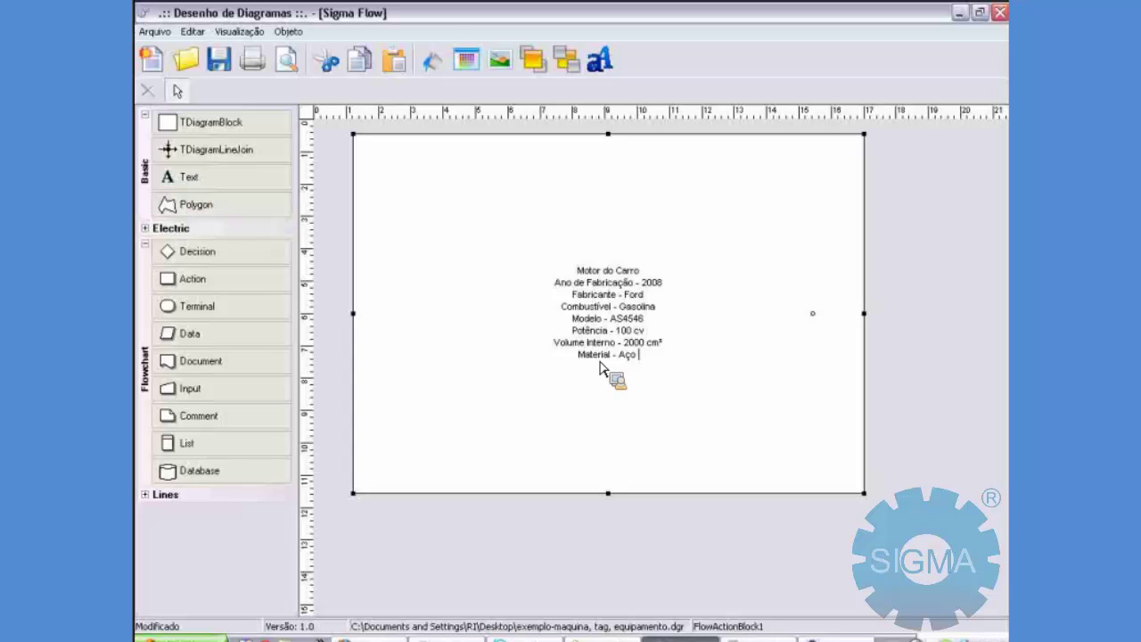
{"action": "type", "text": "Duro."}
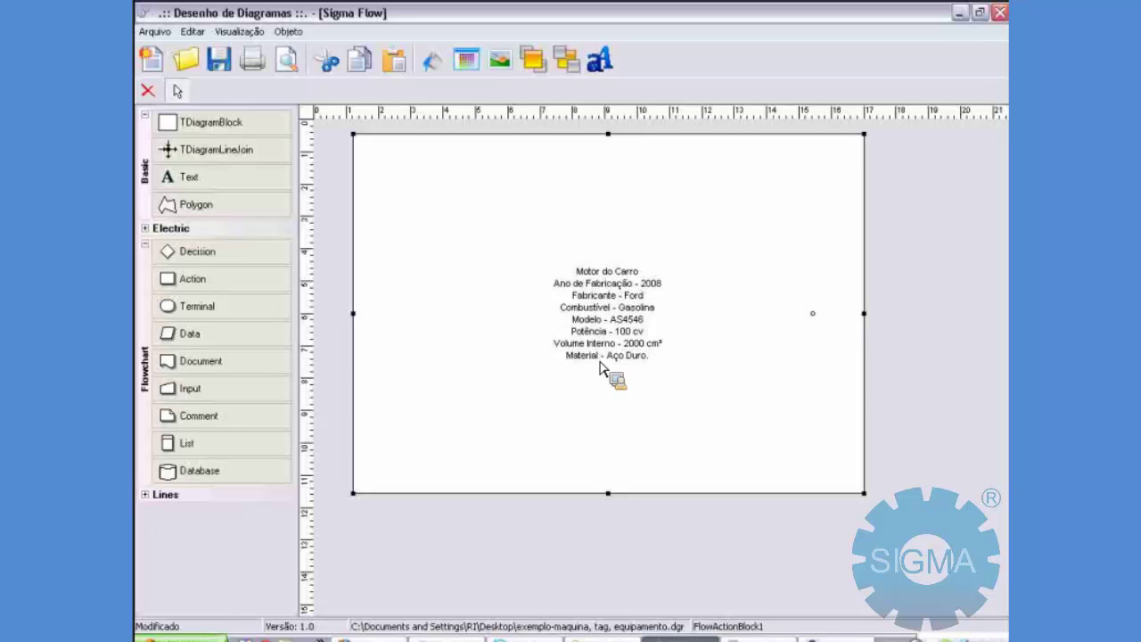
Narrow the "Motor do Carro" block to about 10 cm and reposition it on the sheet.
{"action": "left_click", "coordinate": [600, 365]}
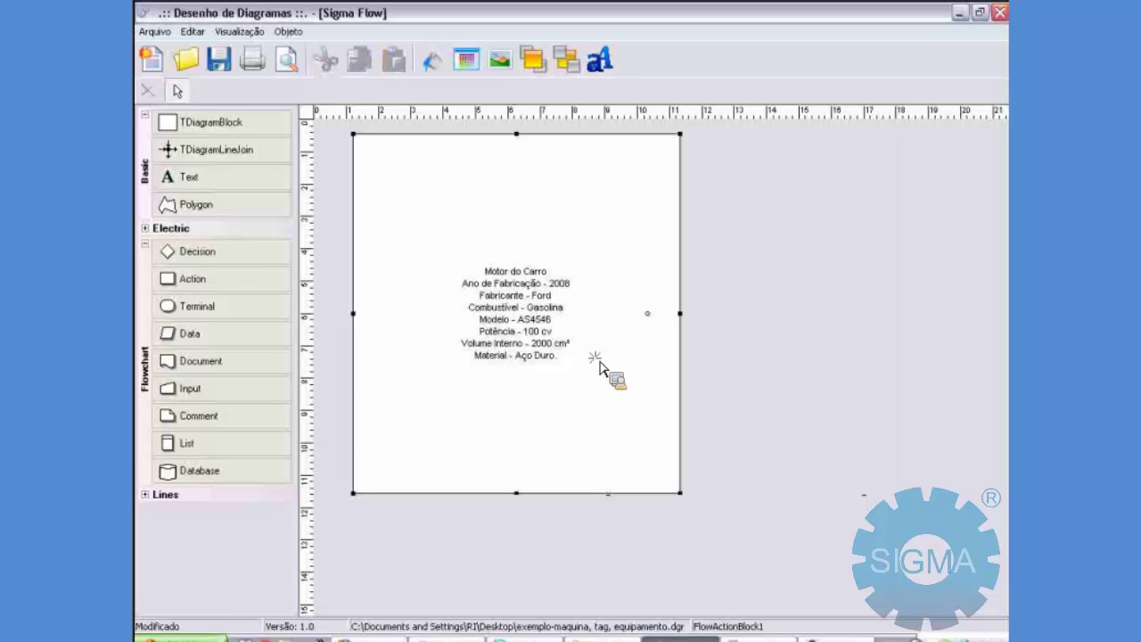
{"action": "left_click_drag", "start_coordinate": [599, 363], "coordinate": [618, 365]}
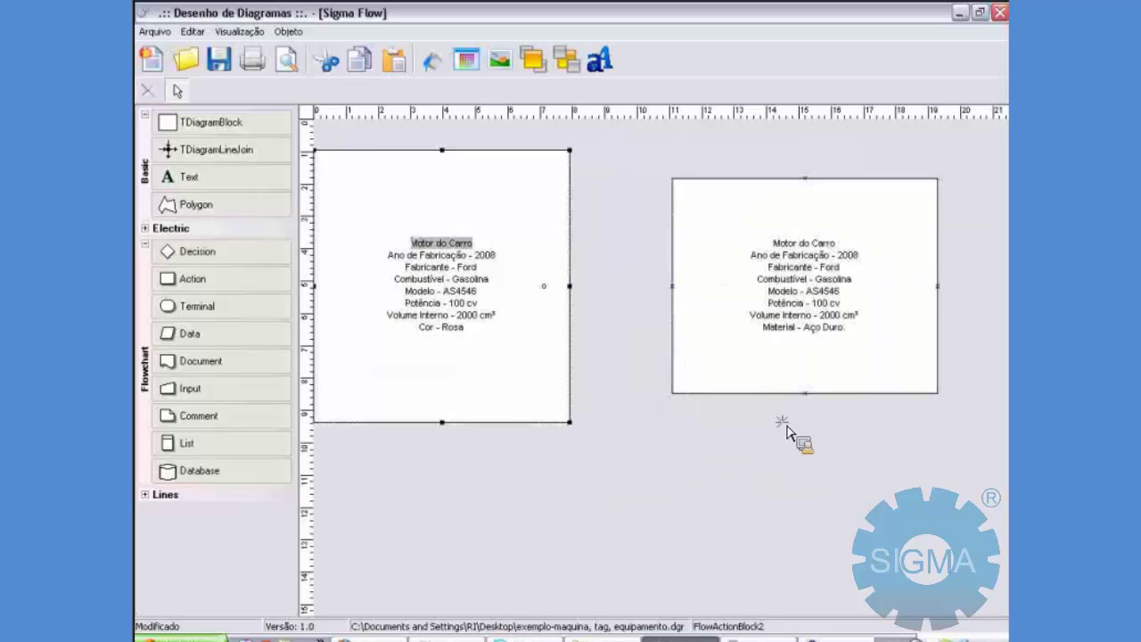
Replace the "Motor do Carro" title in the block that lists "Cor - Rosa" with "Carro Vectra 2008".
{"action": "type", "text": "Ca"}
{"action": "type", "text": "rro Vectra 200"}
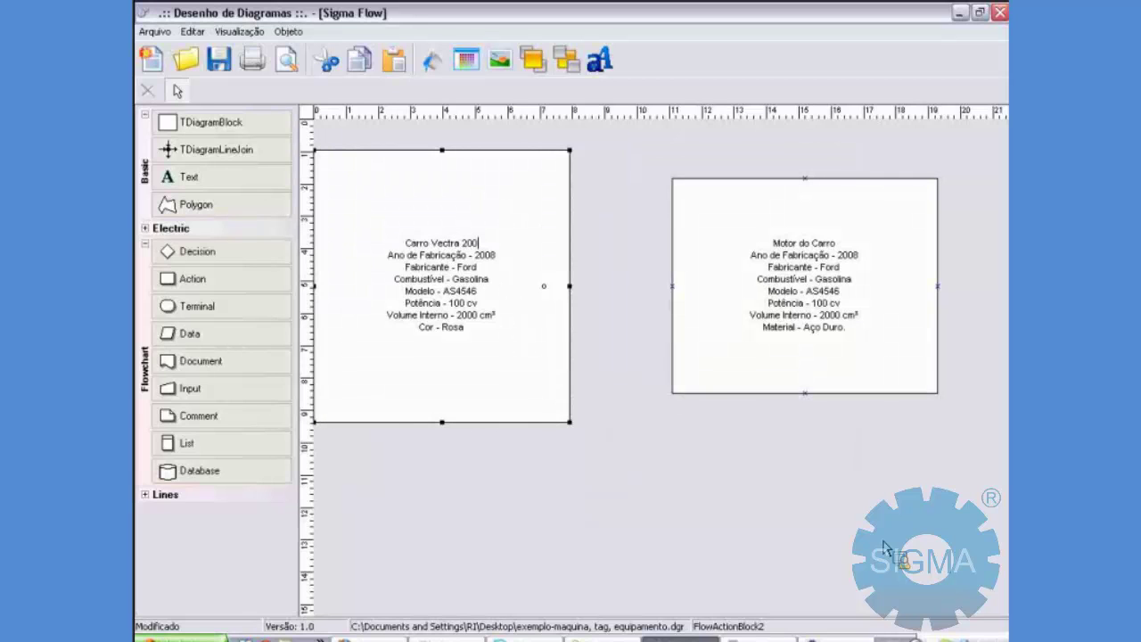
{"action": "type", "text": "8"}
Delete the "Combustível - Gasolina" line from the "Carro Vectra 2008" block without leaving a blank line.
{"action": "key", "text": "Down"}
{"action": "key", "text": "Down"}
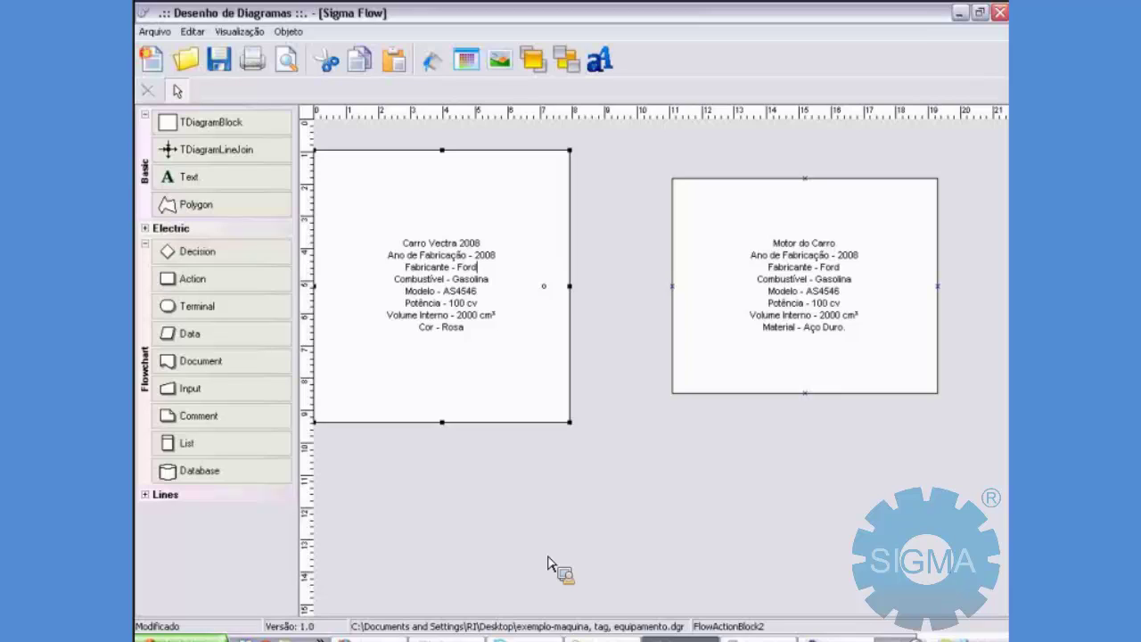
{"action": "key", "text": "Up"}
{"action": "key", "text": "End"}
{"action": "key", "text": "shift+Home"}
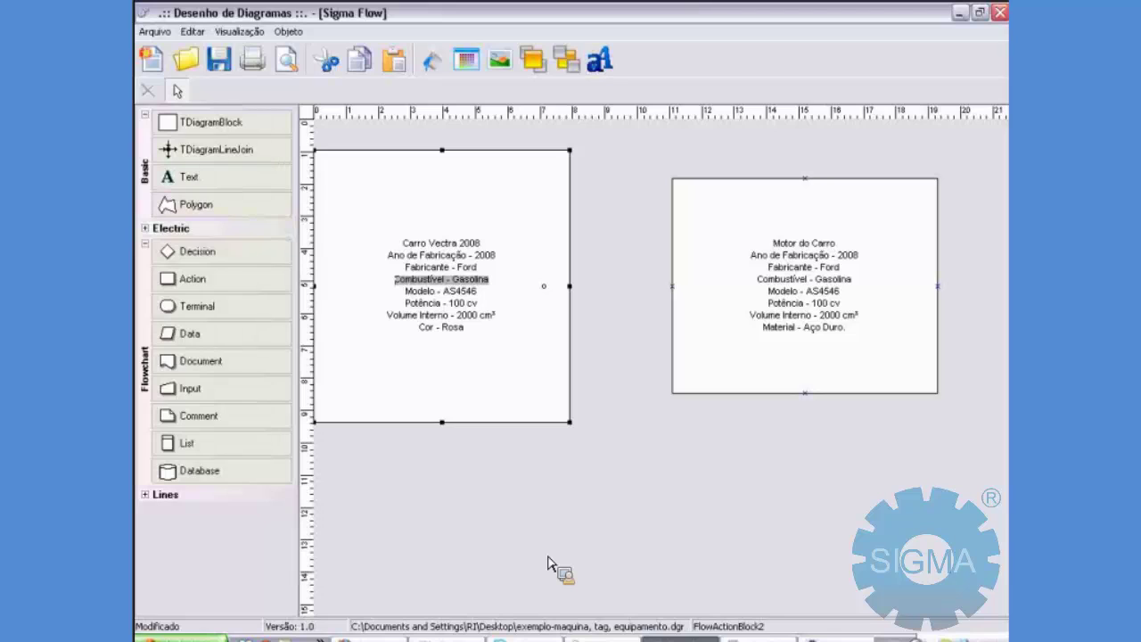
{"action": "key", "text": "BackSpace"}
{"action": "key", "text": "BackSpace"}
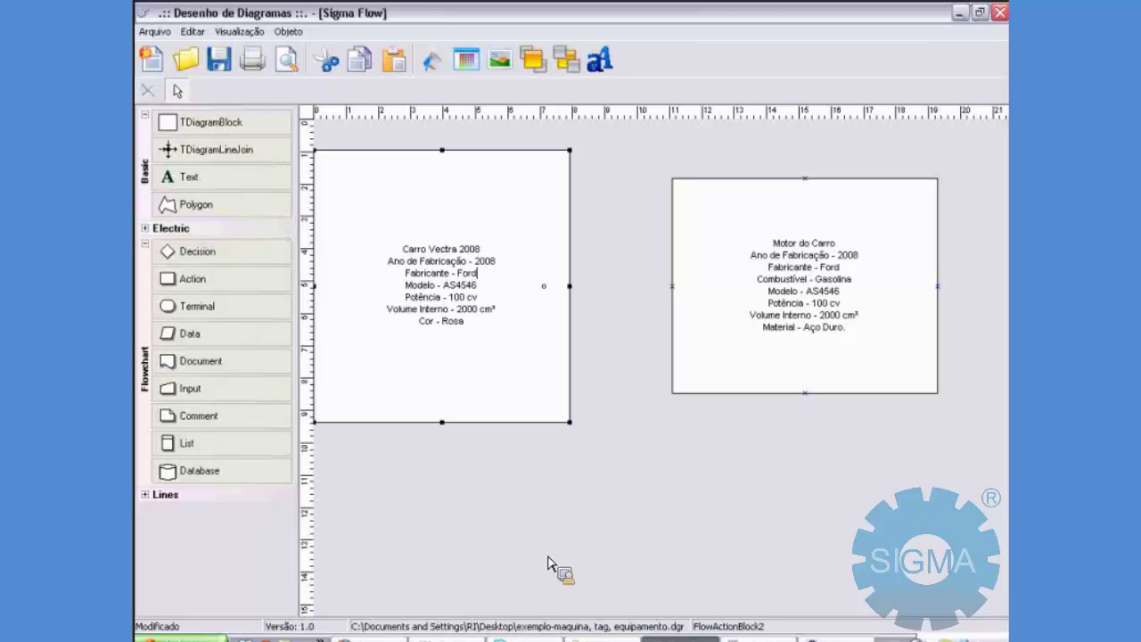
Delete the "Modelo - AS4546" line from the "Carro Vectra 2008" block and close the gap.
{"action": "key", "text": "shift+Left"}
{"action": "key", "text": "shift+Left"}
{"action": "key", "text": "shift+Left"}
{"action": "key", "text": "shift+Left"}
{"action": "key", "text": "shift+Left"}
{"action": "key", "text": "shift+Left"}
{"action": "key", "text": "shift+Left"}
{"action": "key", "text": "shift+Left"}
{"action": "key", "text": "shift+Left"}
{"action": "key", "text": "shift+Right"}
{"action": "key", "text": "shift+Right"}
{"action": "key", "text": "shift+Right"}
{"action": "key", "text": "Right"}
{"action": "key", "text": "shift+Home"}
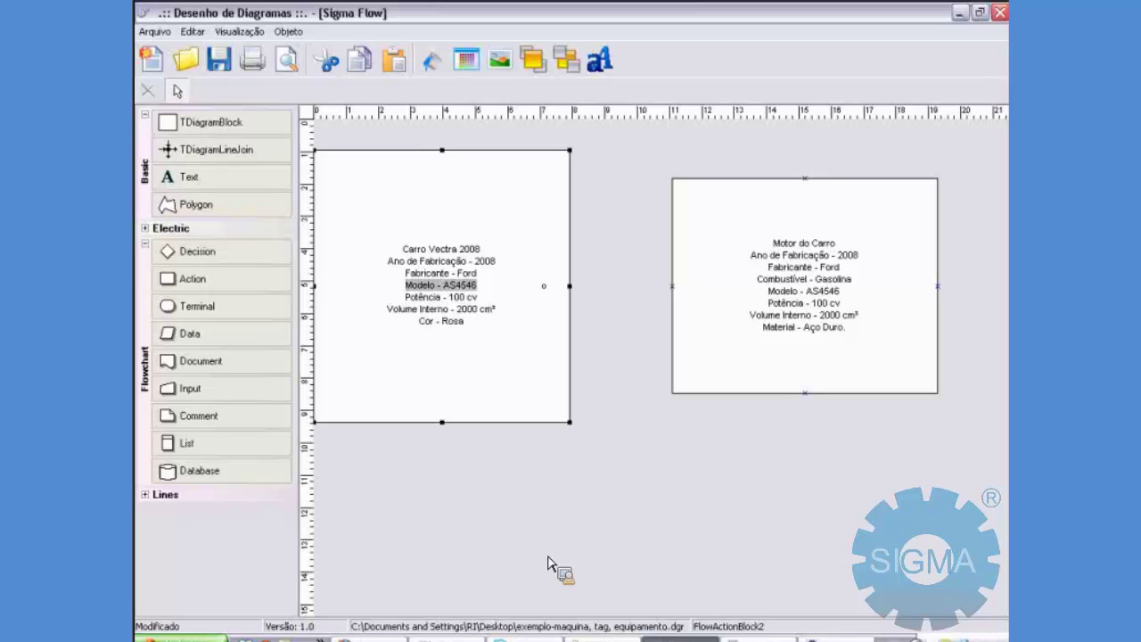
{"action": "key", "text": "Delete"}
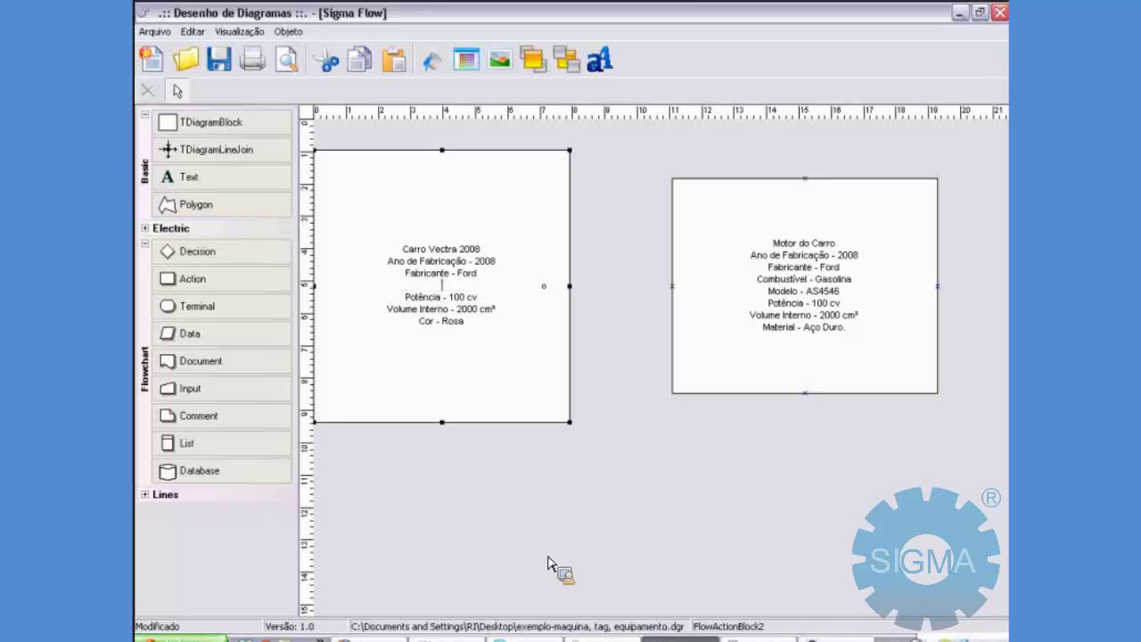
{"action": "key", "text": "BackSpace"}
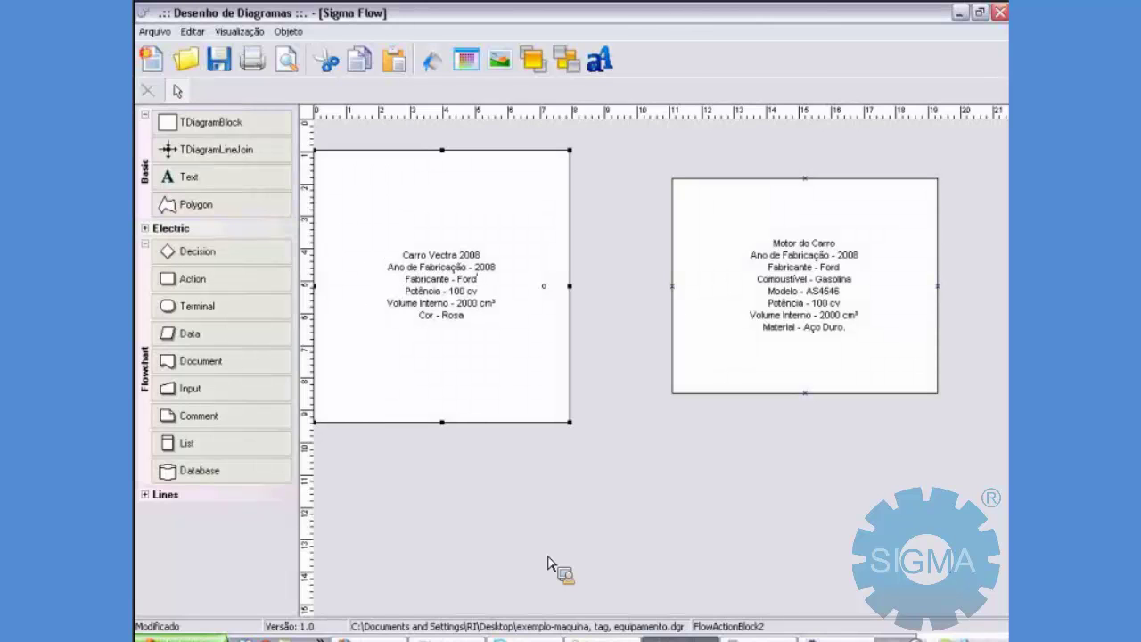
Remove the Potência and Volume Interno lines from the "Carro Vectra 2008" block and add "Nº de portas - 4" below the colour line.
{"action": "key", "text": "shift+Up"}
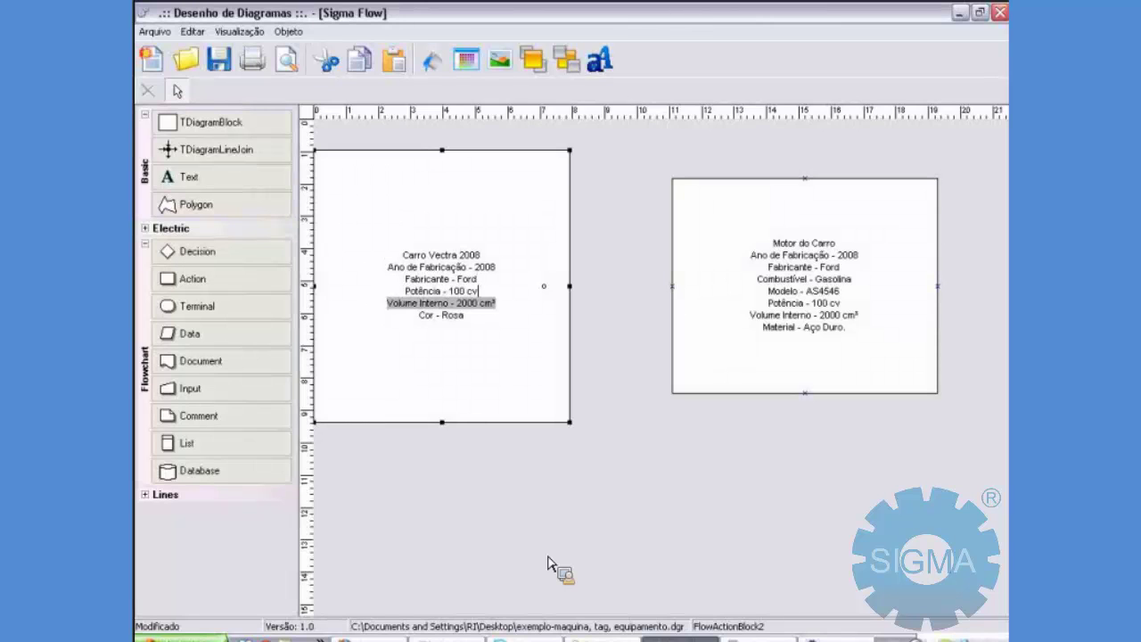
{"action": "key", "text": "Delete"}
{"action": "key", "text": "BackSpace"}
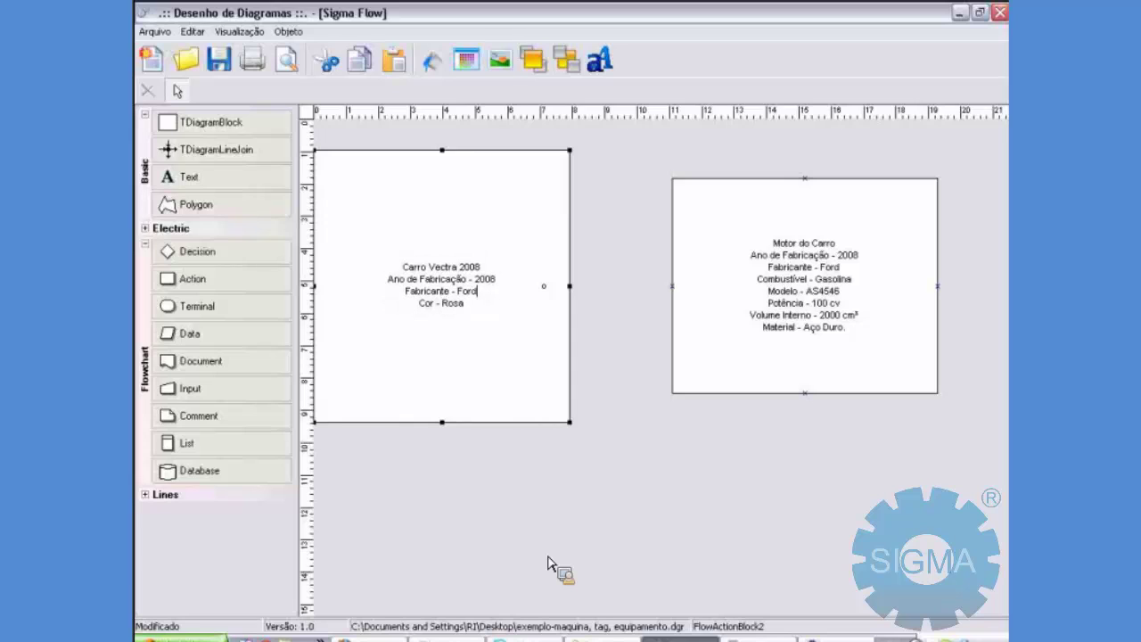
{"action": "key", "text": "Delete"}
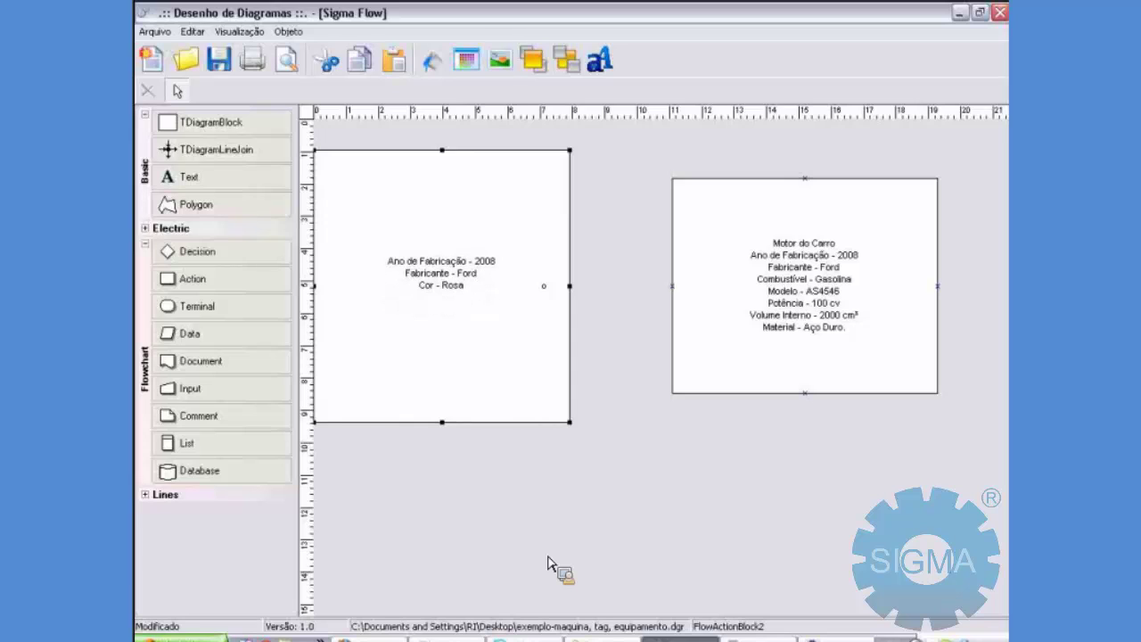
{"action": "key", "text": "Return"}
{"action": "type", "text": "Nº de portas - 4"}
Reduce the "Carro Vectra 2008" block to about 6.5 cm high and move the "Motor do Carro" block close beside it.
{"action": "left_click", "coordinate": [547, 558]}
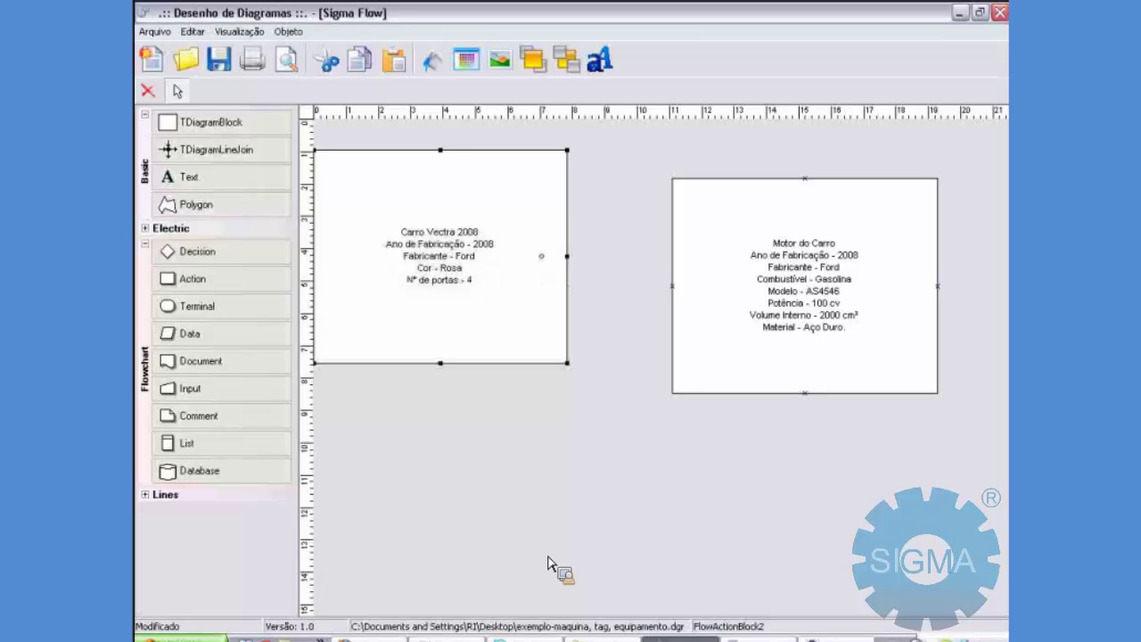
{"action": "left_click", "coordinate": [547, 558]}
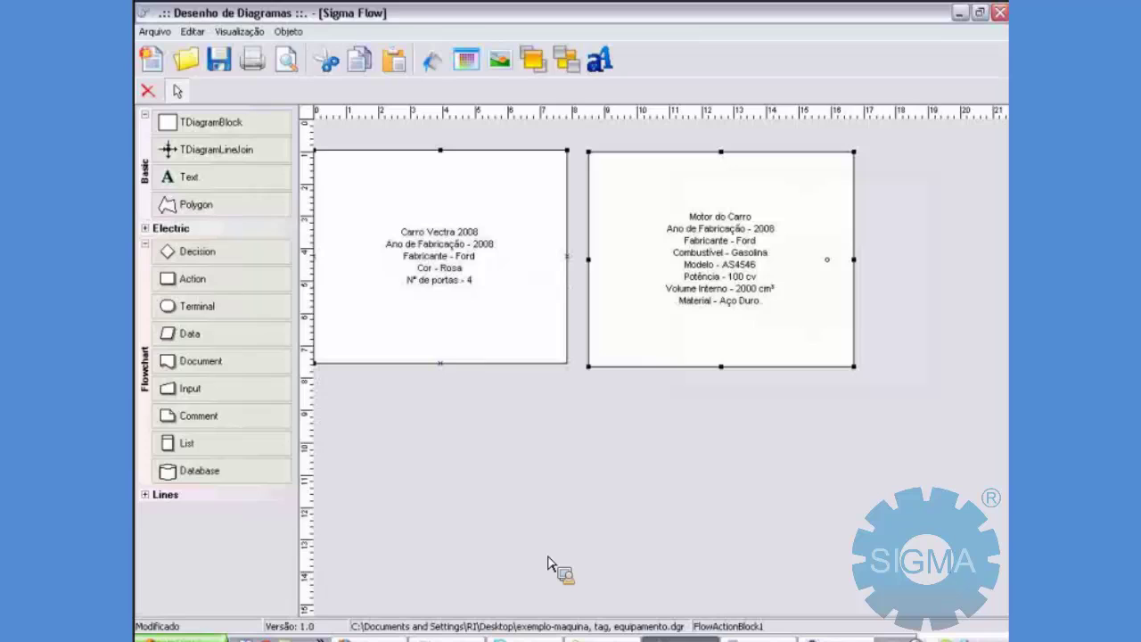
{"action": "key", "text": "Tab"}
{"action": "key", "text": "F2"}
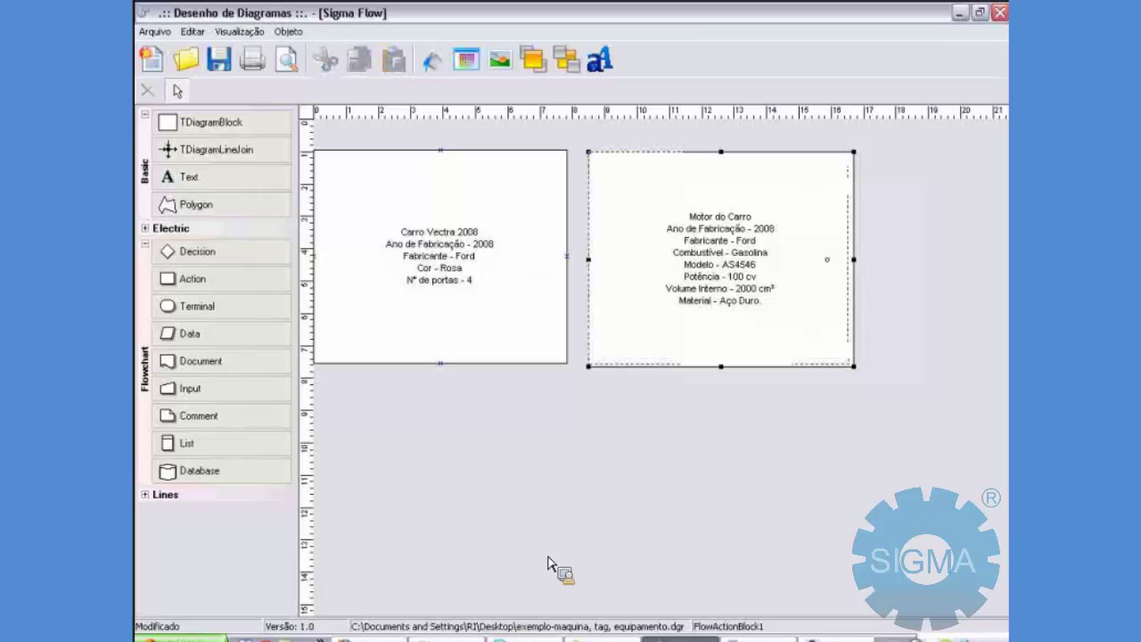
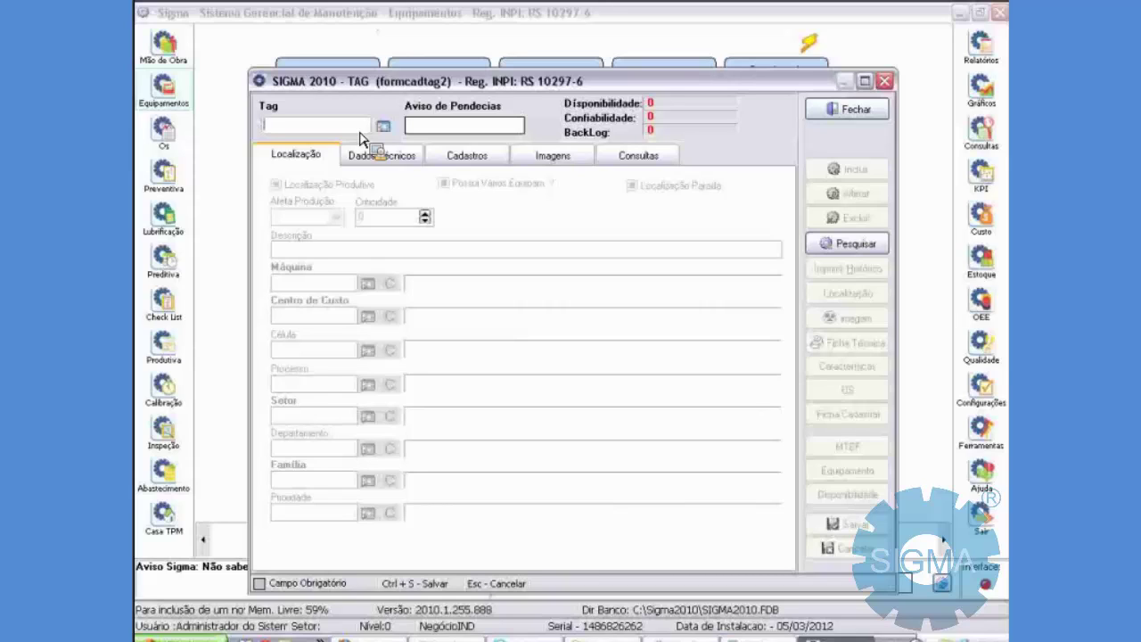
{"action": "type", "text": "MTR-"}
{"action": "key", "text": "shift+Home"}
{"action": "type", "text": "CAR-01-MTR"}
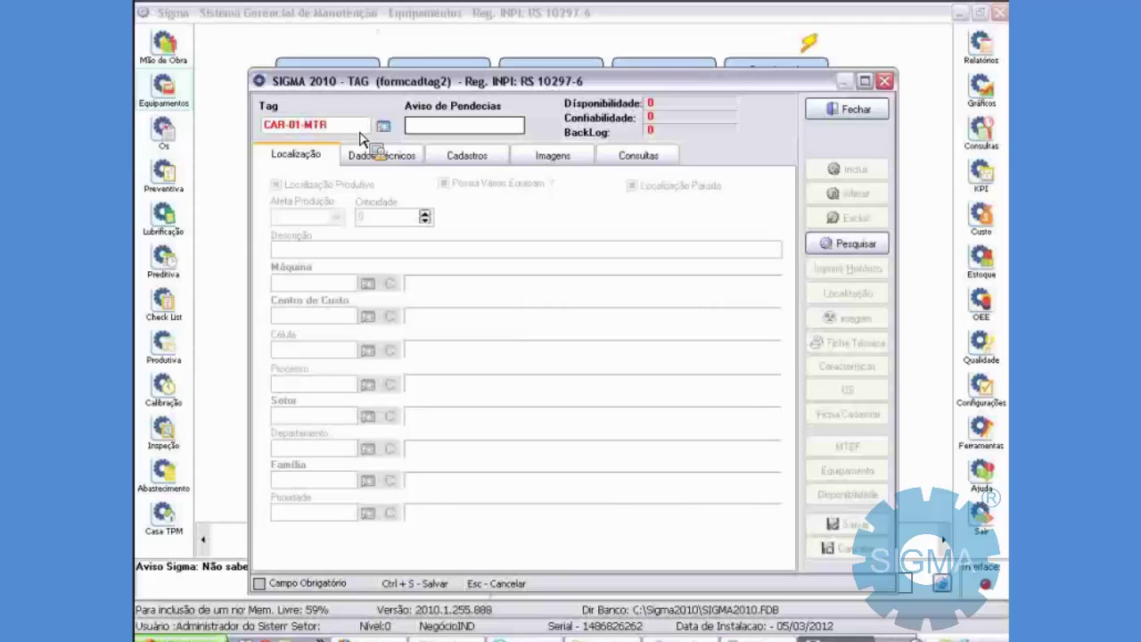
{"action": "key", "text": "Return"}
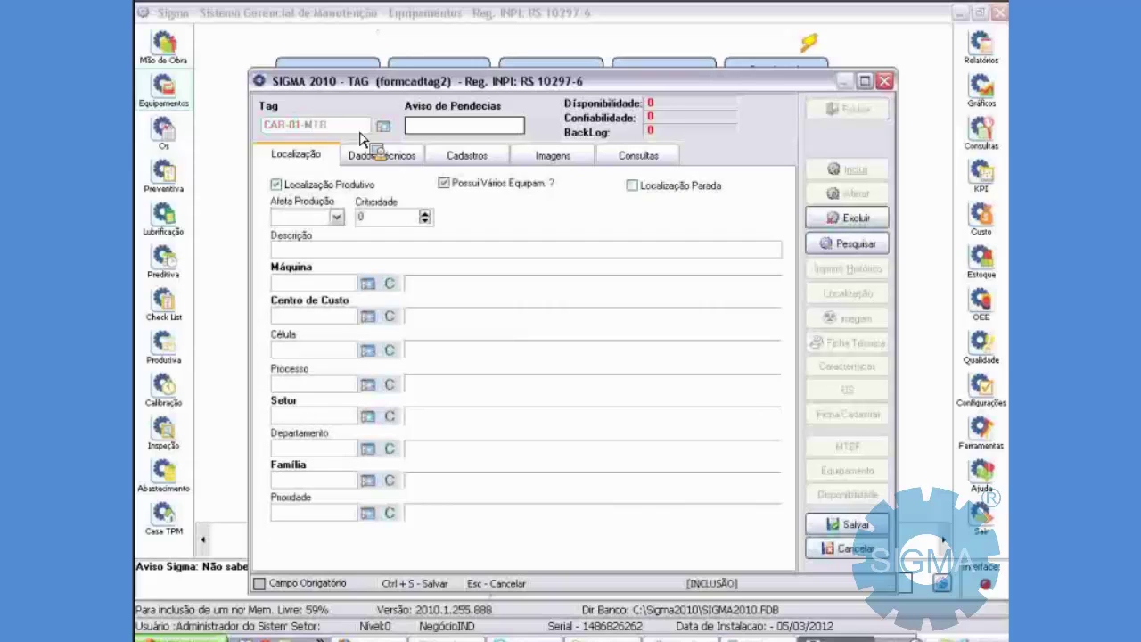
{"action": "type", "text": "MOT"}
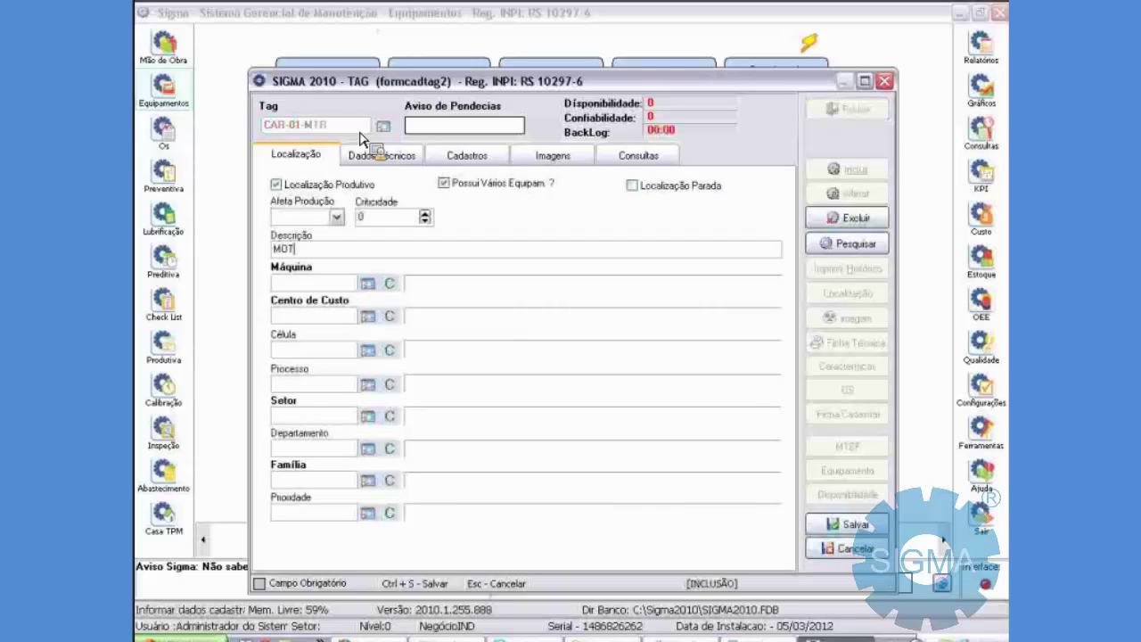
{"action": "type", "text": "ORIZAÇÃO"}
{"action": "key", "text": "Tab"}
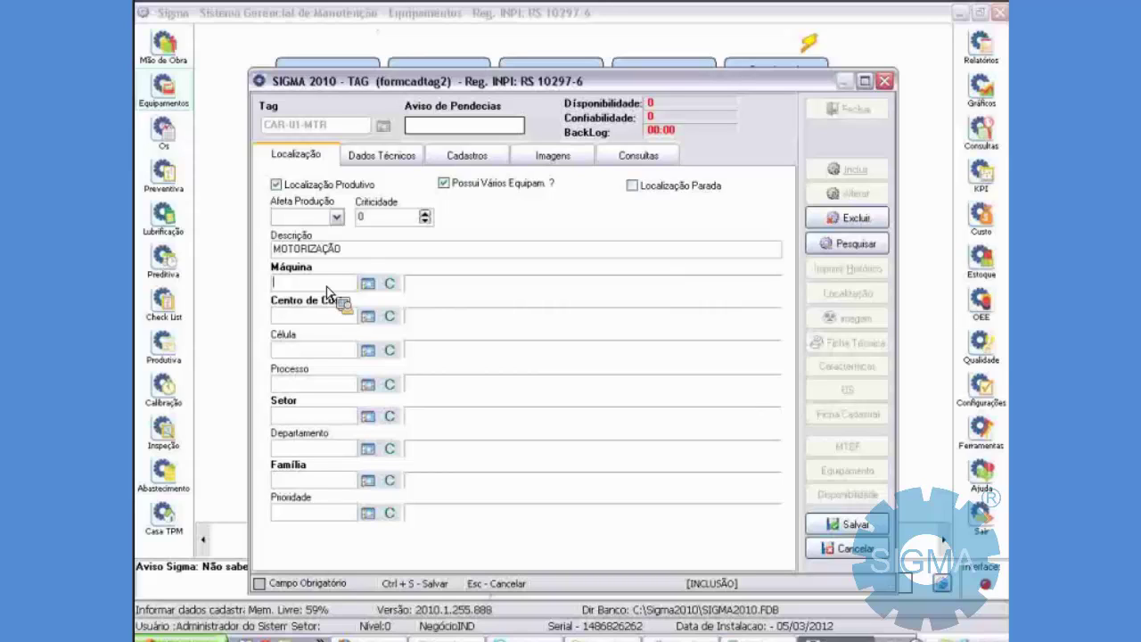
{"action": "type", "text": "CAR"}
{"action": "key", "text": "Tab"}
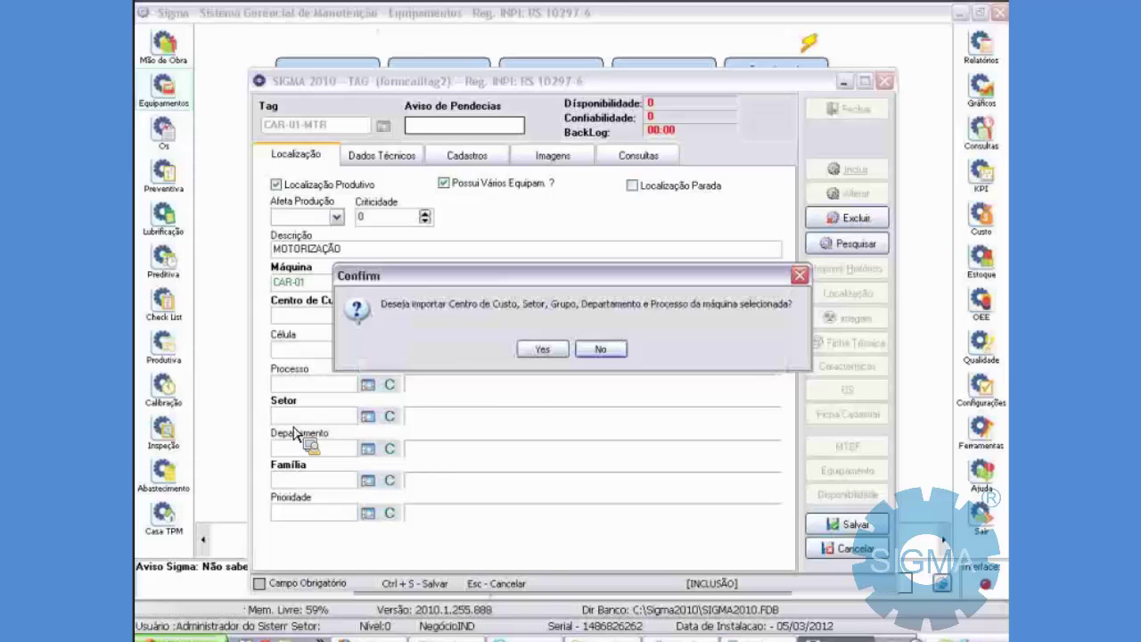
{"action": "key", "text": "Return"}
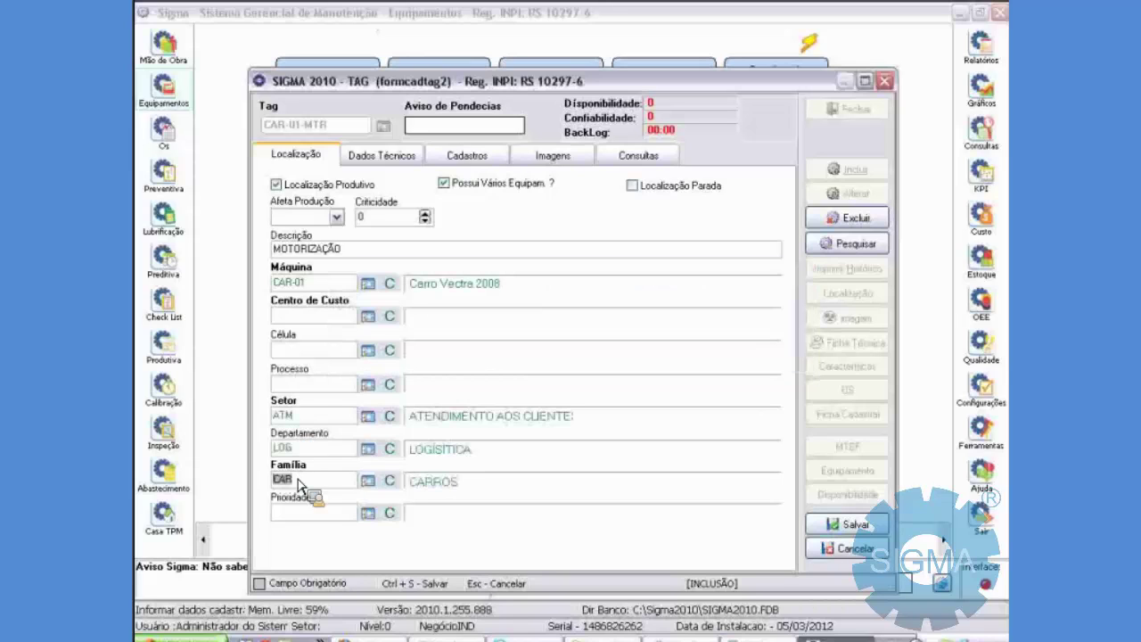
{"action": "key", "text": "BackSpace"}
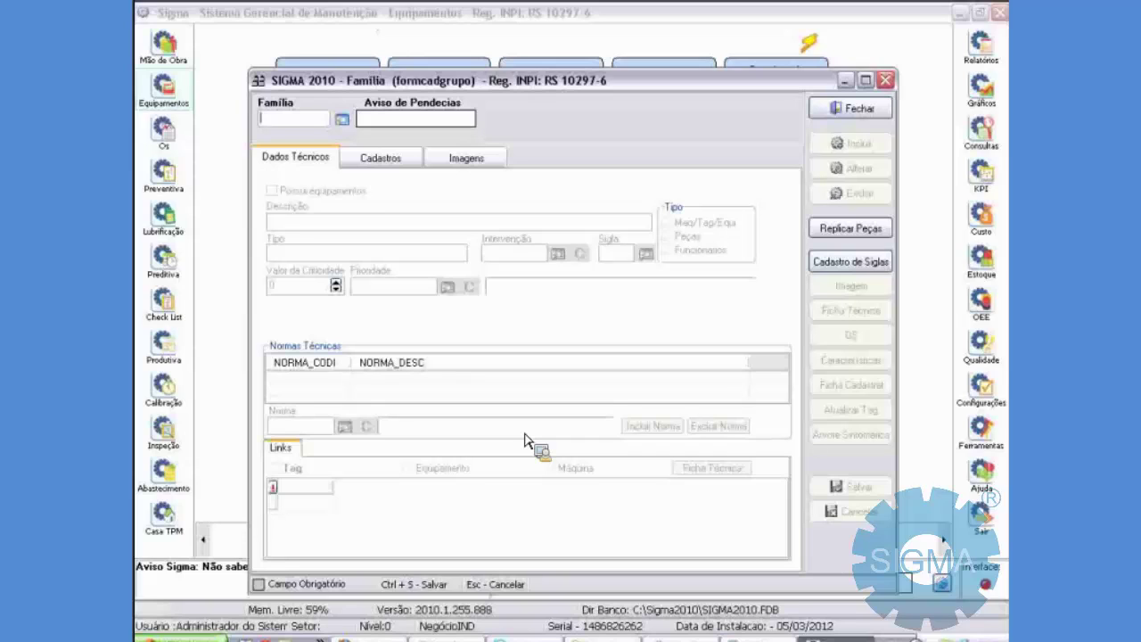
In SIGMA 2010's Família form, register family SMT with the description "SISTEMA DE MOTORIZAÇÃO" and save it.
{"action": "type", "text": "SMT"}
{"action": "key", "text": "Return"}
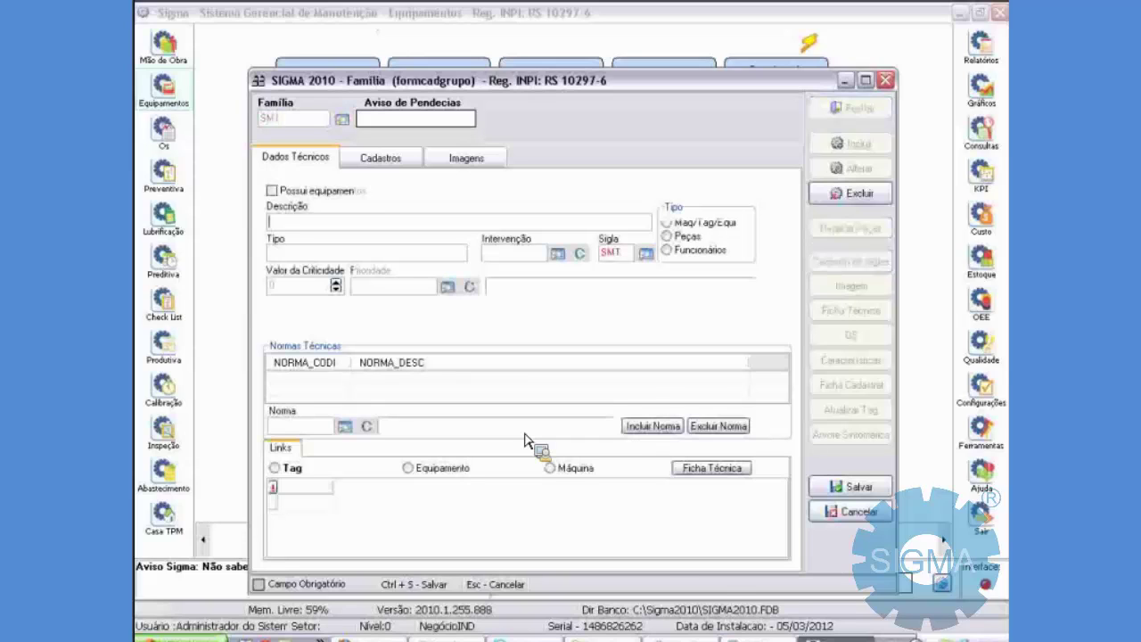
{"action": "type", "text": "SISTEMA DE"}
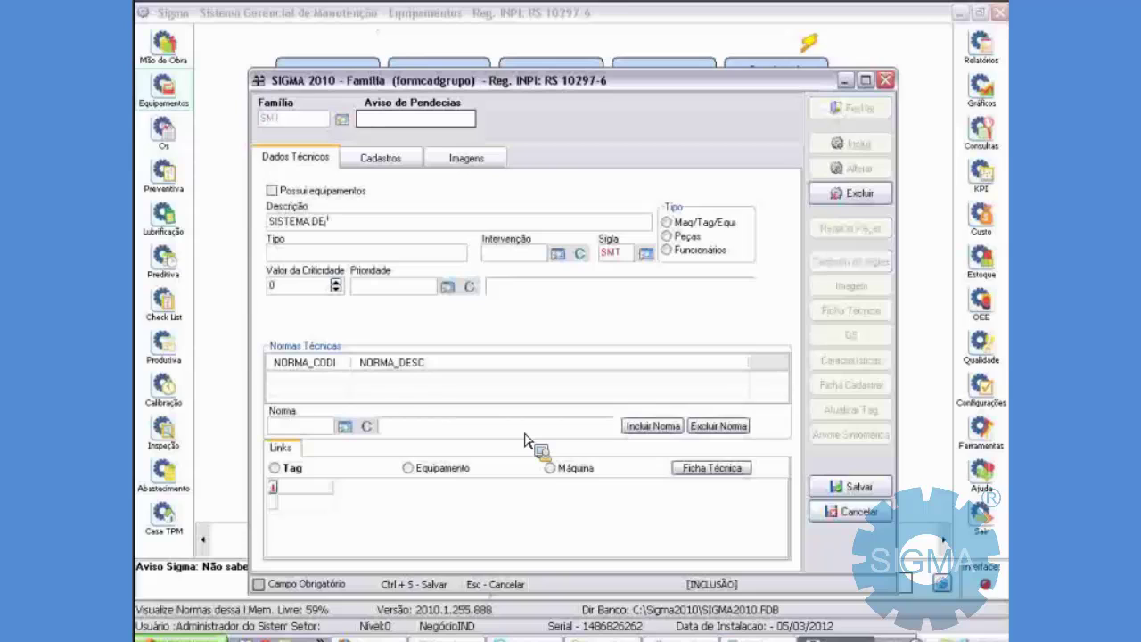
{"action": "type", "text": " MOTIORIZAÇÃO"}
{"action": "key", "text": "ctrl+s"}
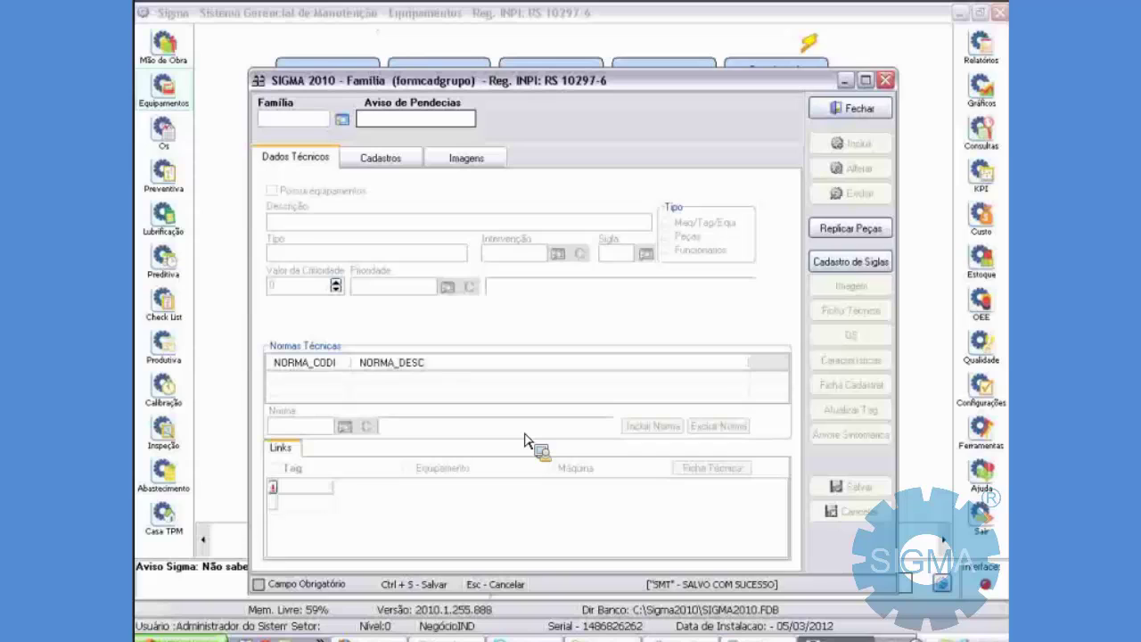
Register and save family MOT with the description "MOTORES", and return to the TAG form.
{"action": "type", "text": "MDT"}
{"action": "key", "text": "Return"}
{"action": "type", "text": "MOTORES"}
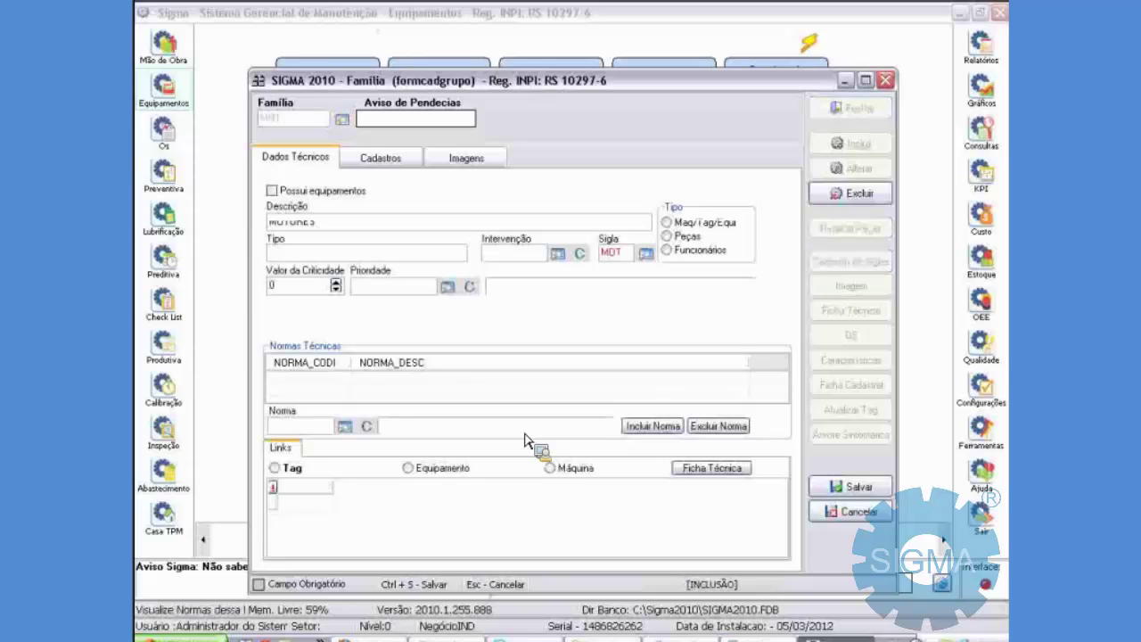
{"action": "key", "text": "ctrl+s"}
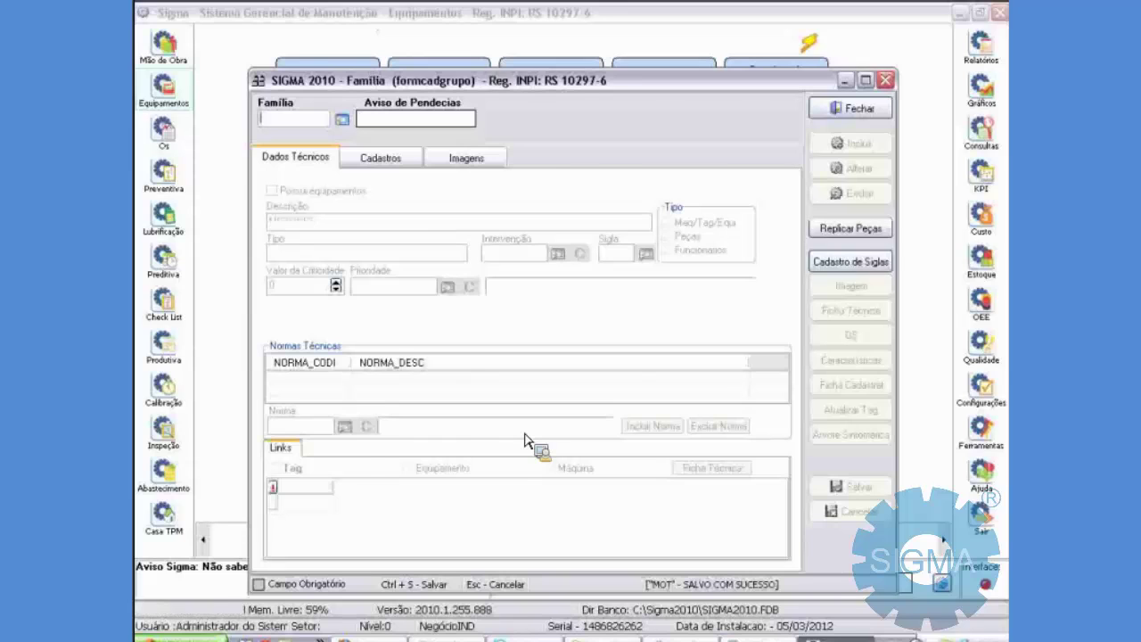
{"action": "key", "text": "Escape"}
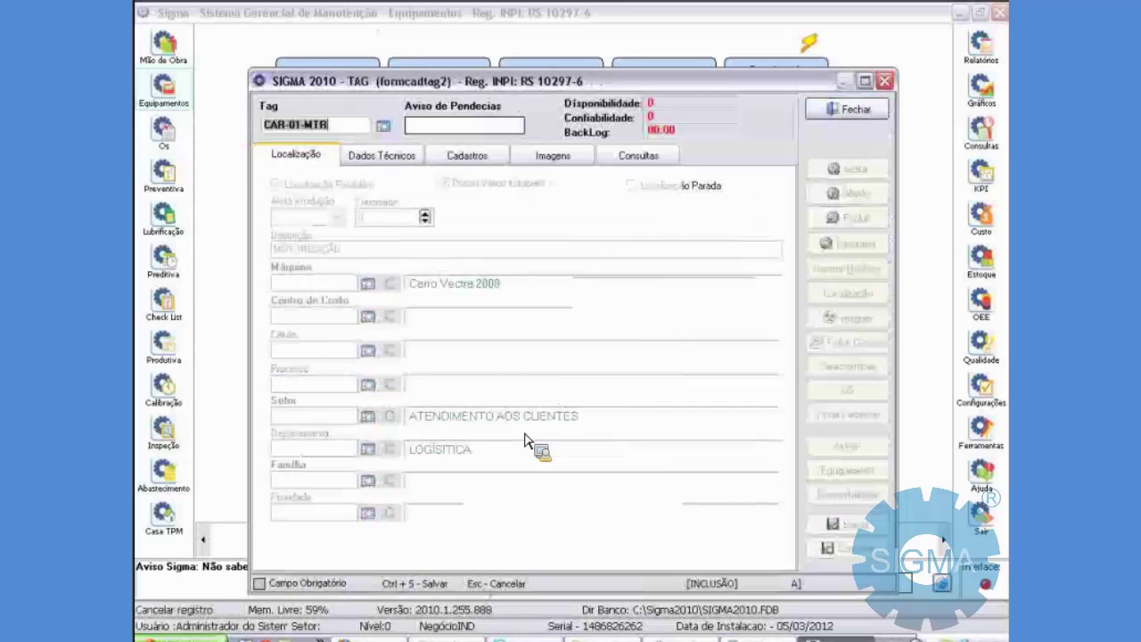
Cancel the pending tag record and start tag CAR-01-SMT with the description "Sistema de Motorização".
{"action": "key", "text": "Escape"}
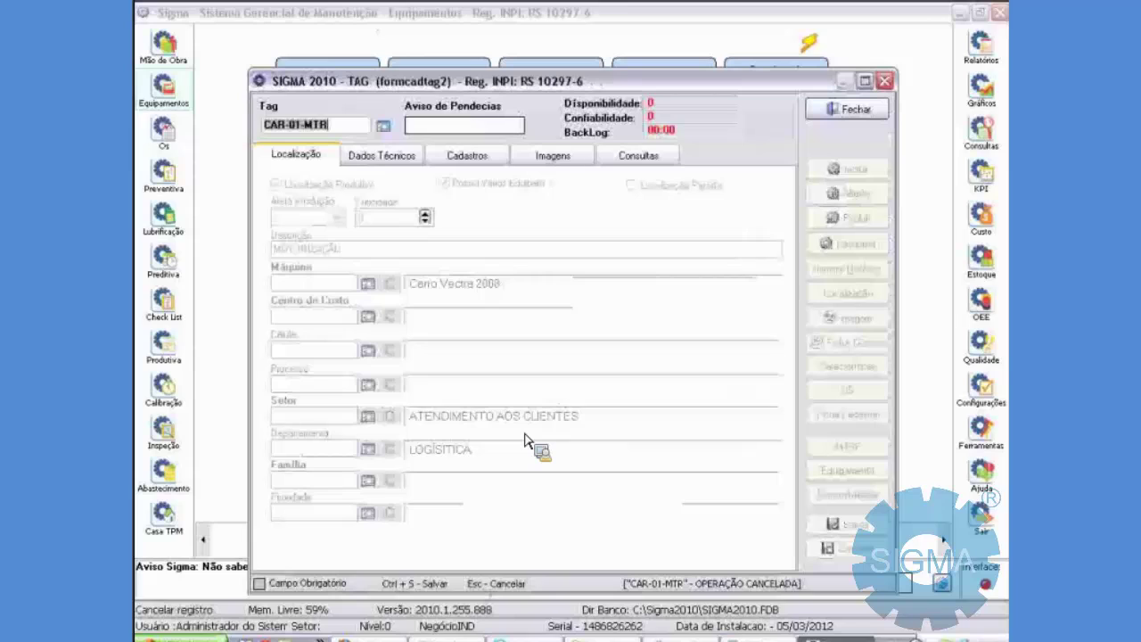
{"action": "key", "text": "BackSpace"}
{"action": "type", "text": "CAR-01-"}
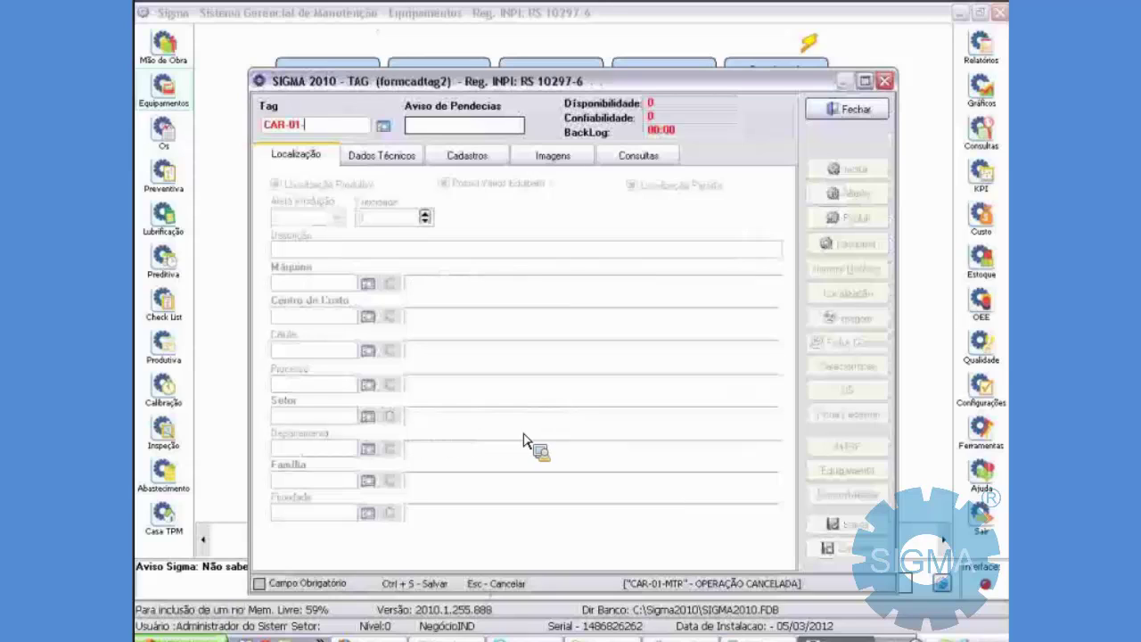
{"action": "type", "text": "SMT"}
{"action": "key", "text": "Return"}
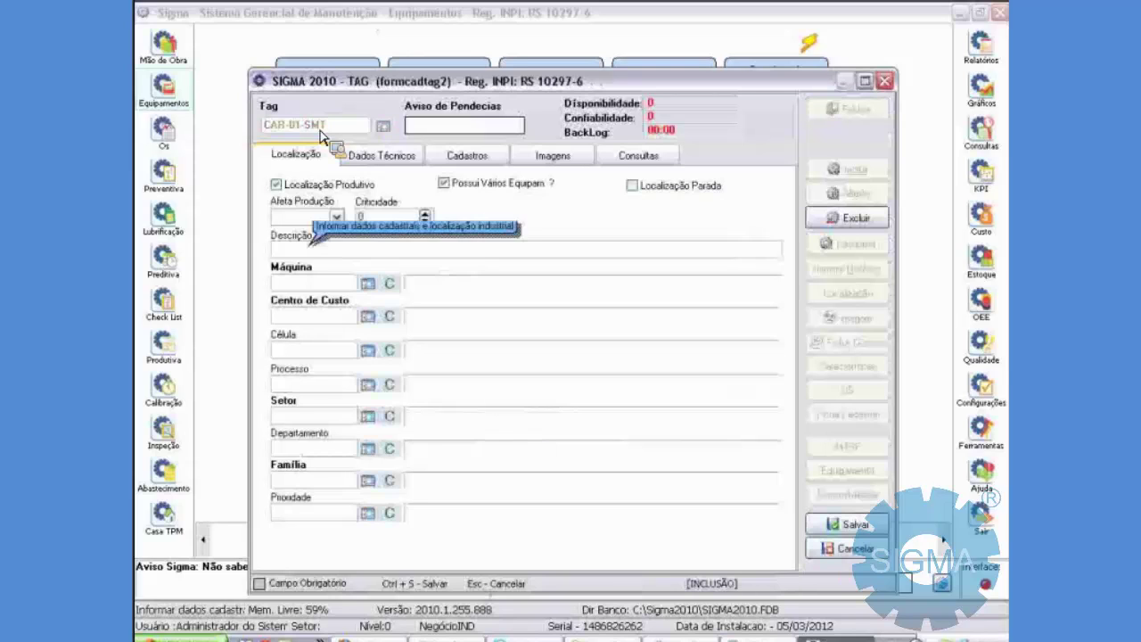
{"action": "type", "text": "SISTEMA DE"}
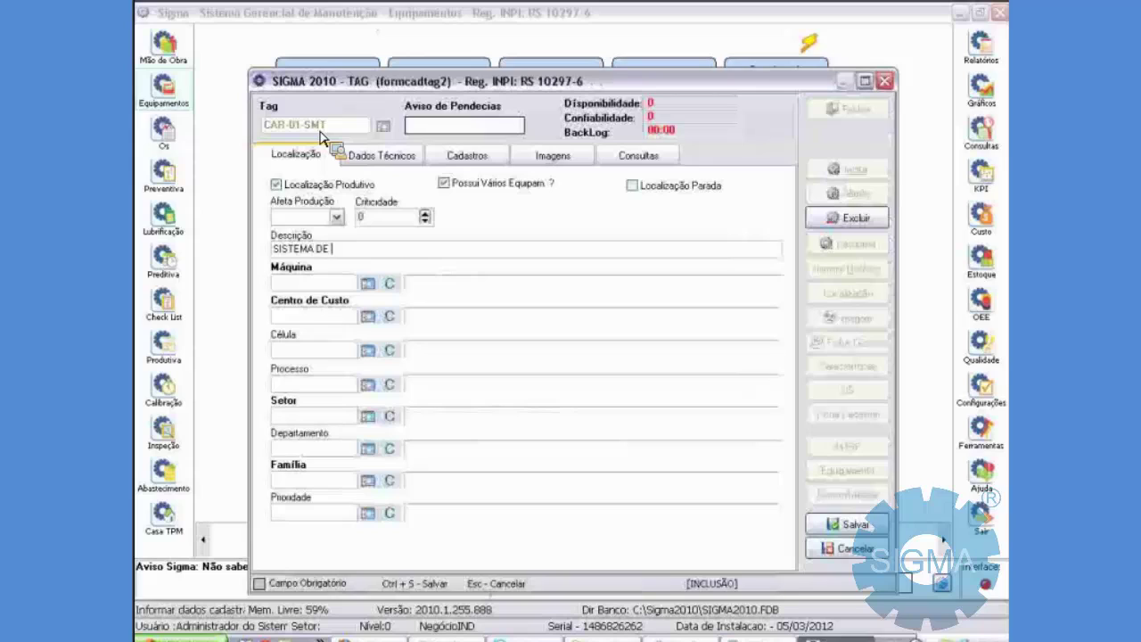
{"action": "key", "text": "shift+Home"}
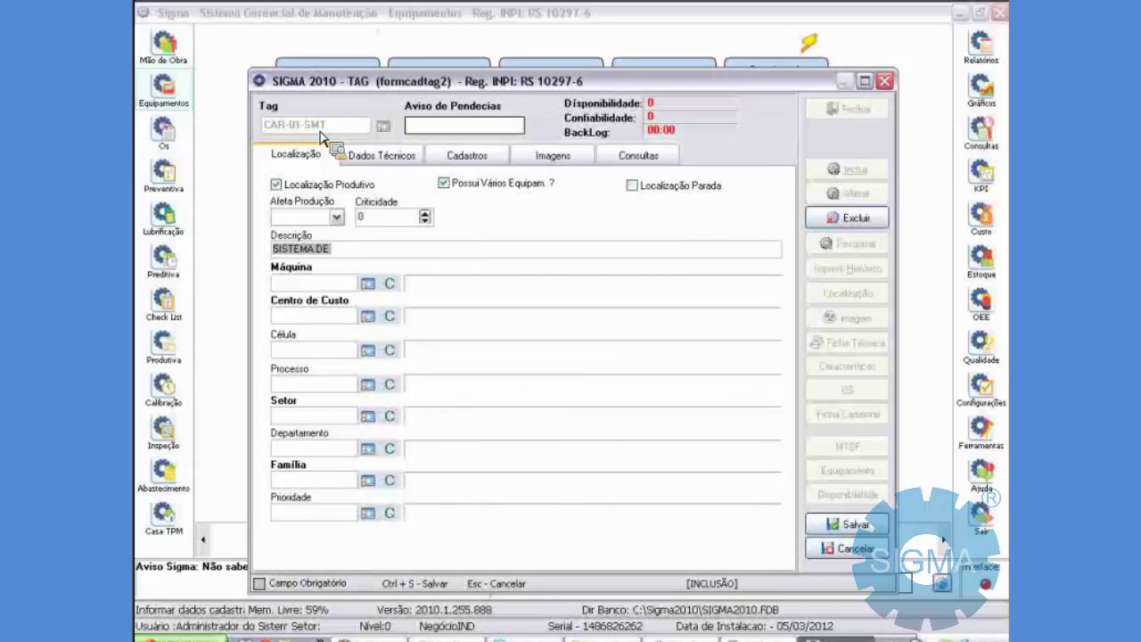
Assign machine CAR-01 to the tag and import the machine's sector, department and family data.
{"action": "type", "text": "CAR-01"}
{"action": "key", "text": "Tab"}
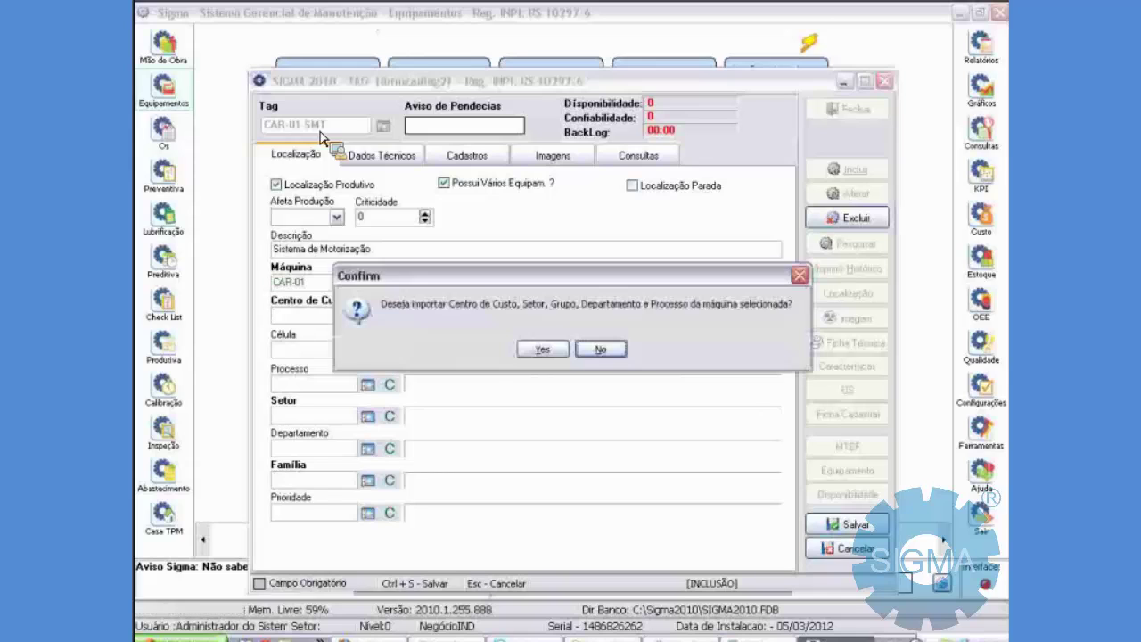
{"action": "key", "text": "Return"}
{"action": "key", "text": "Return"}
{"action": "key", "text": "Return"}
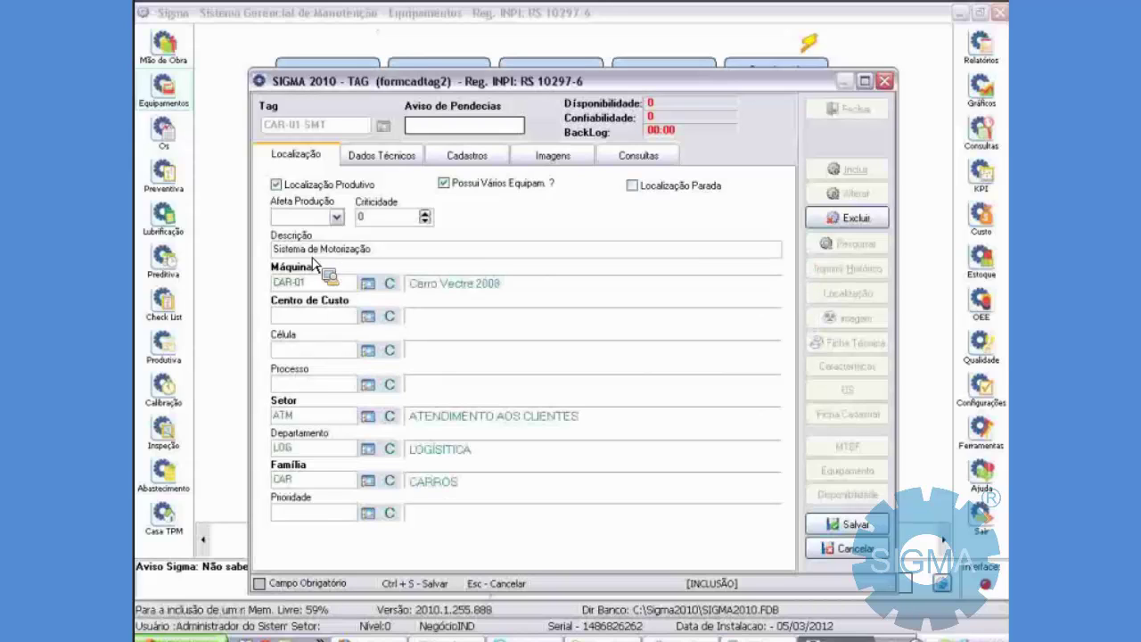
{"action": "key", "text": "Tab"}
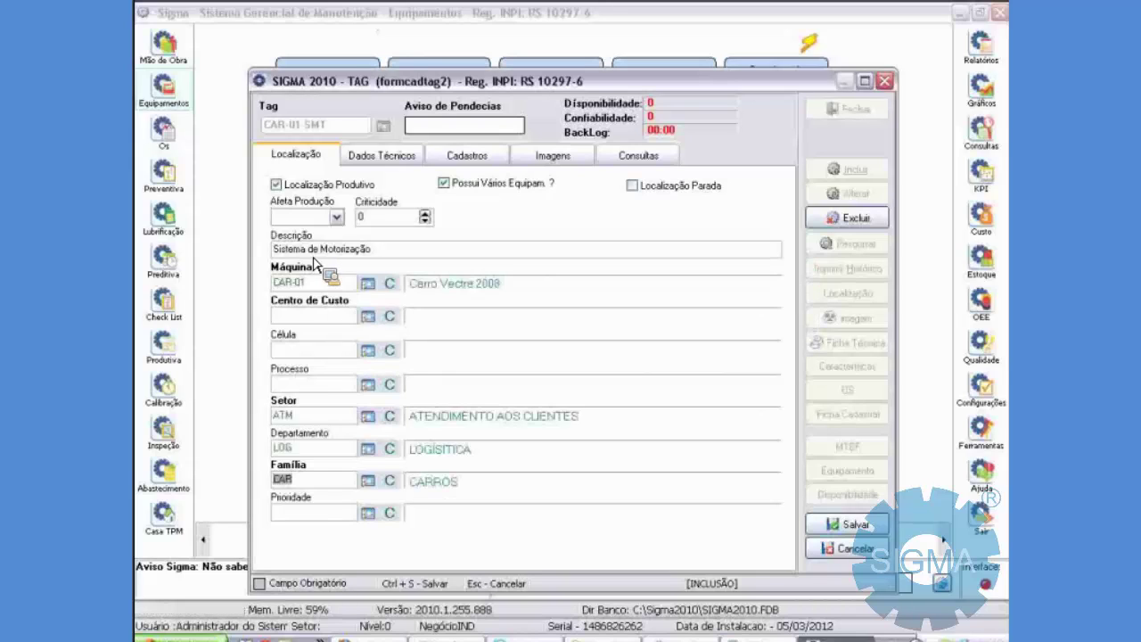
Set the tag's family to SMT, save tag CAR-01-SMT and close the TAG form.
{"action": "type", "text": "SMT"}
{"action": "key", "text": "ctrl+s"}
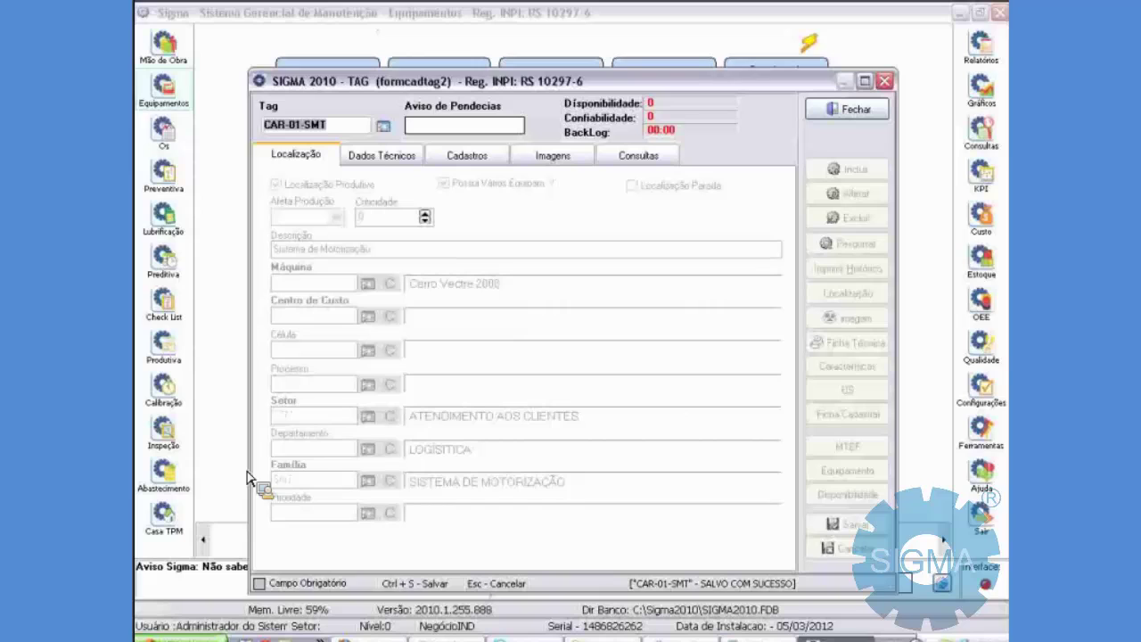
{"action": "key", "text": "Escape"}
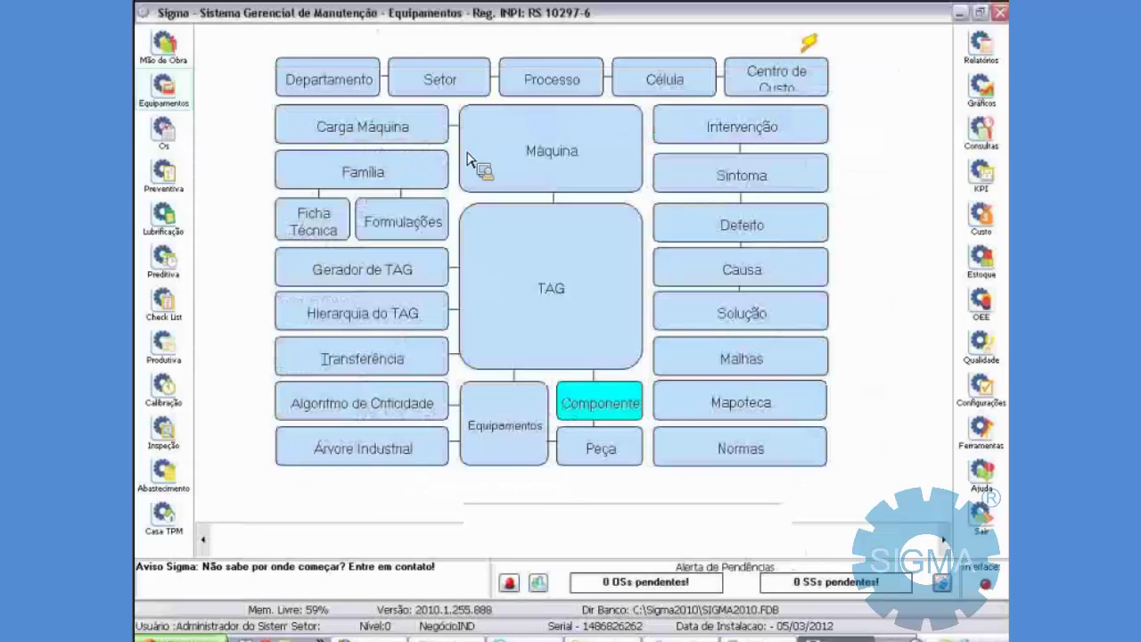
In the equipment registration form, start equipment MOT-00123 with the description "MOTOR FORD 2.0".
{"action": "left_click", "coordinate": [499, 419]}
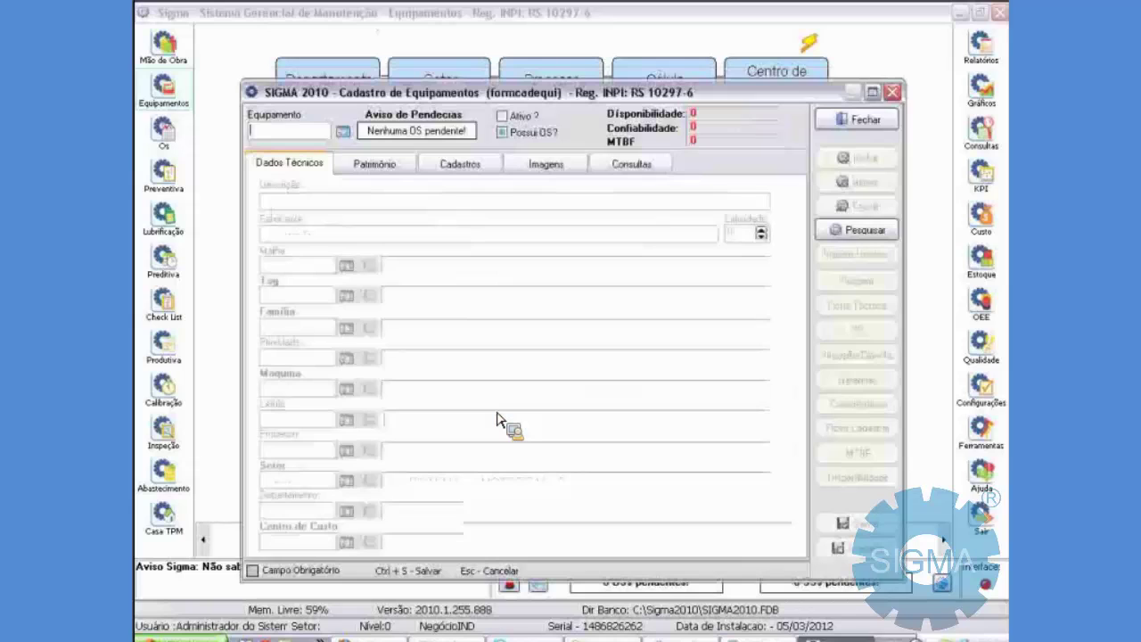
{"action": "type", "text": "MOT"}
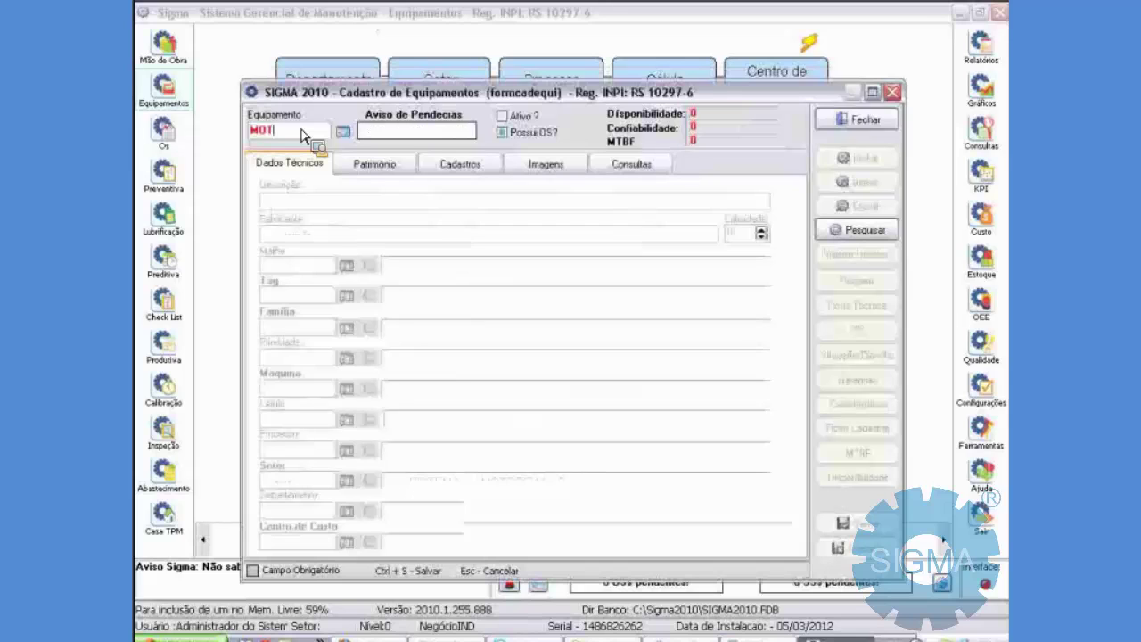
{"action": "type", "text": "-00121"}
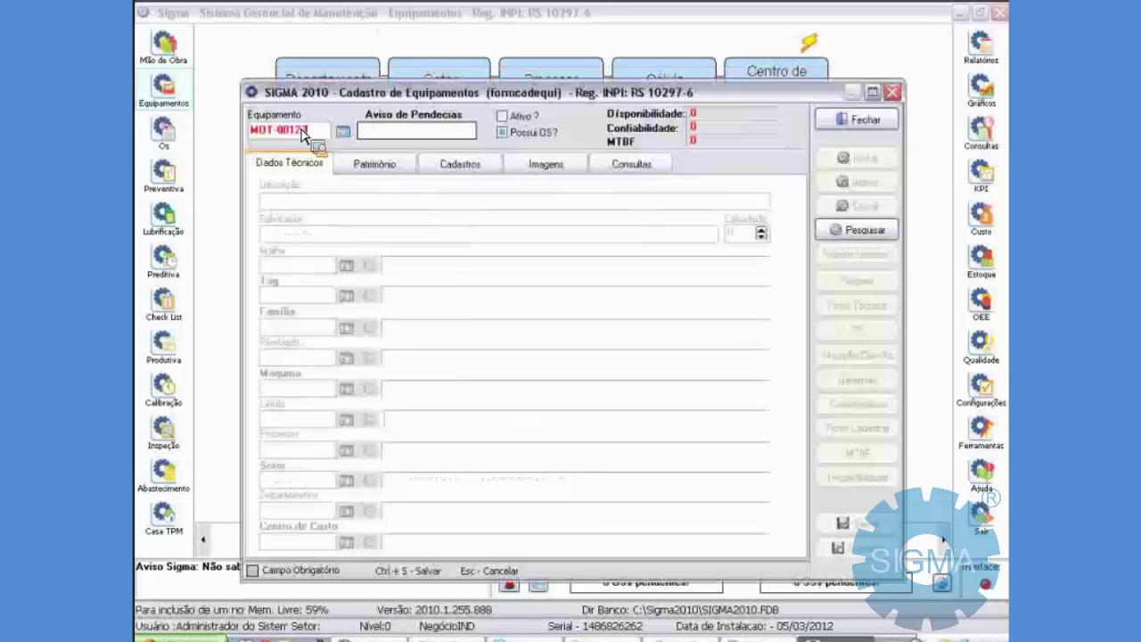
{"action": "key", "text": "Return"}
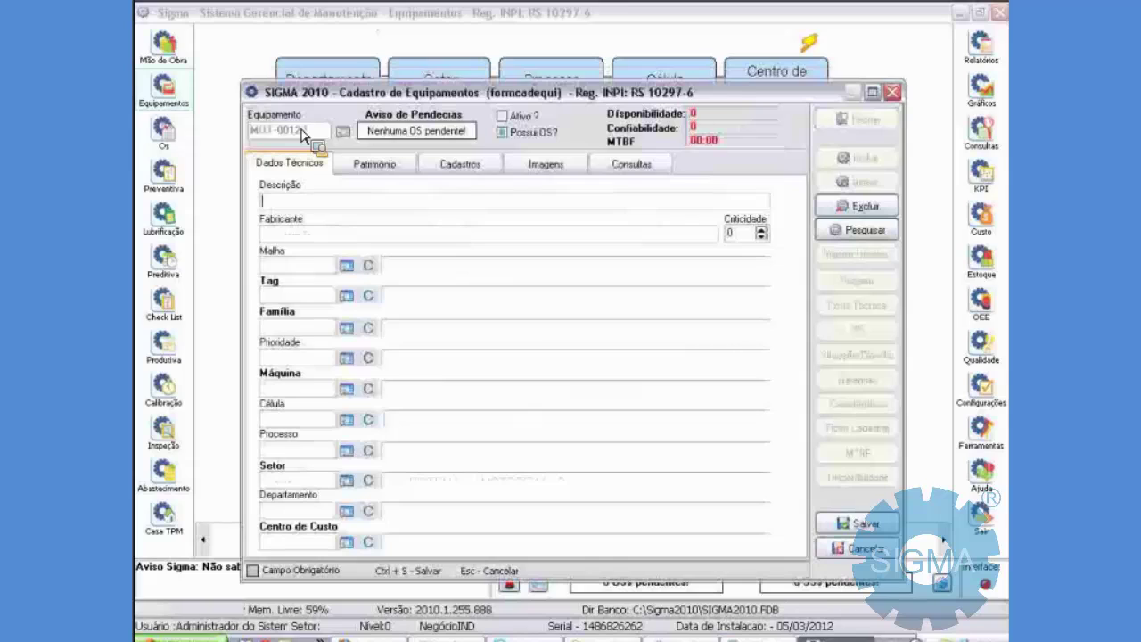
{"action": "type", "text": "MOTOR FORD"}
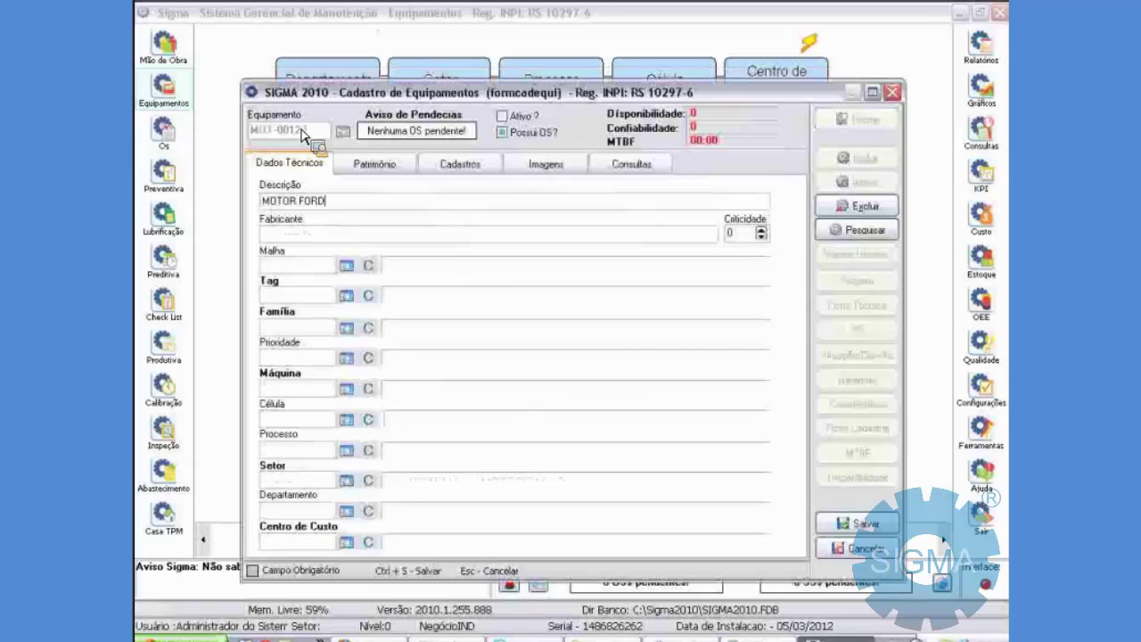
{"action": "type", "text": " 2"}
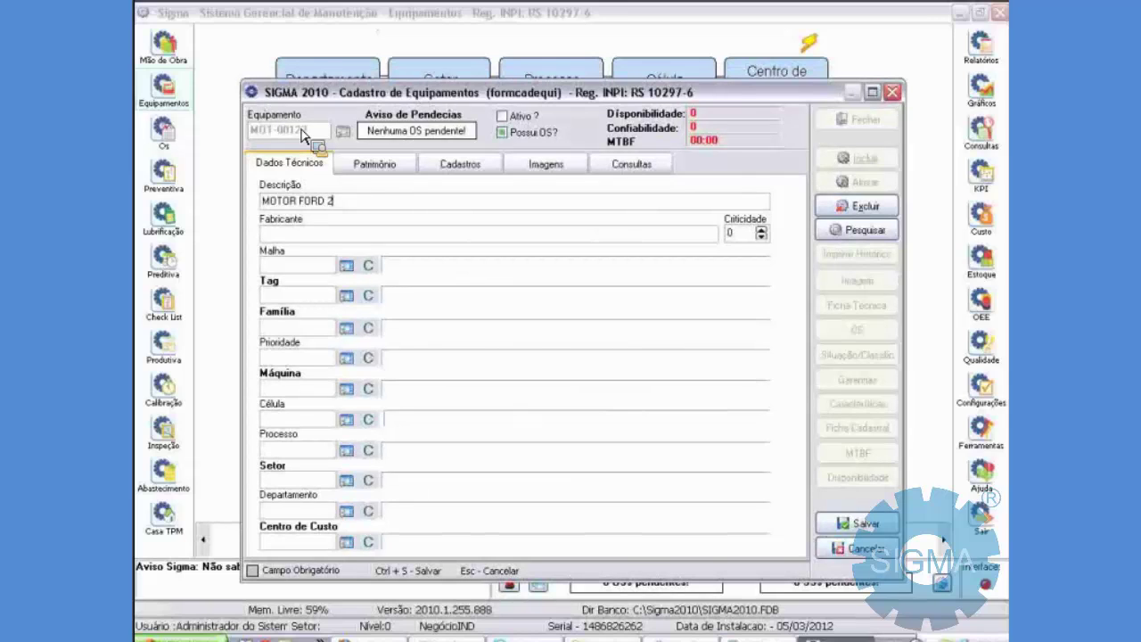
{"action": "type", "text": ".0"}
{"action": "key", "text": "Tab"}
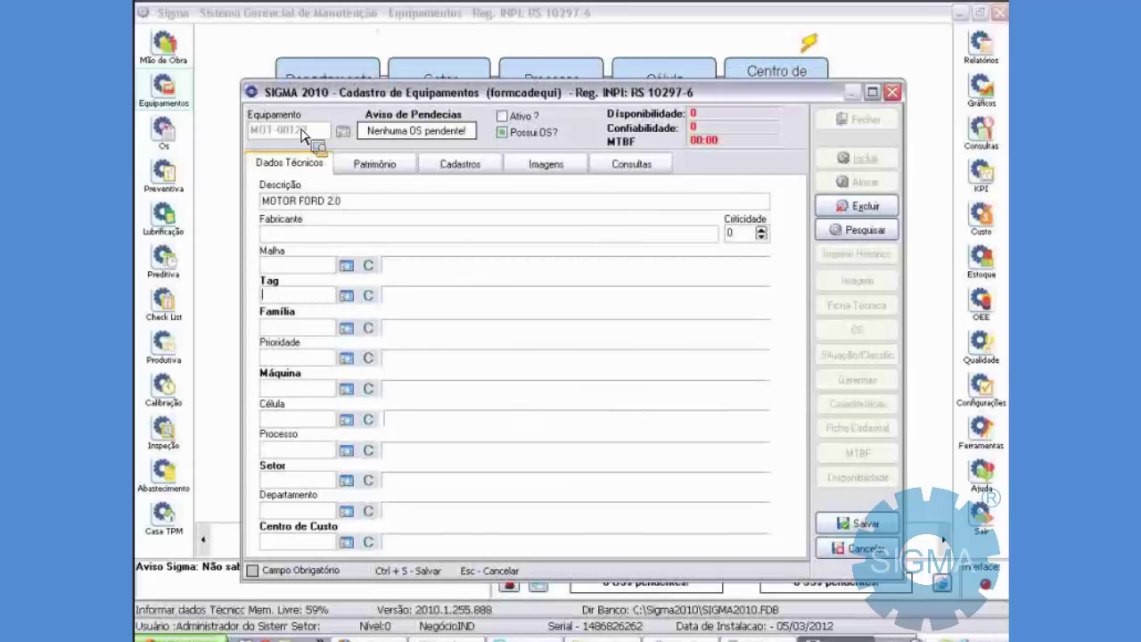
Assign tag CAR-01-SMT and family MOT to the equipment, and save the record.
{"action": "key", "text": "Return"}
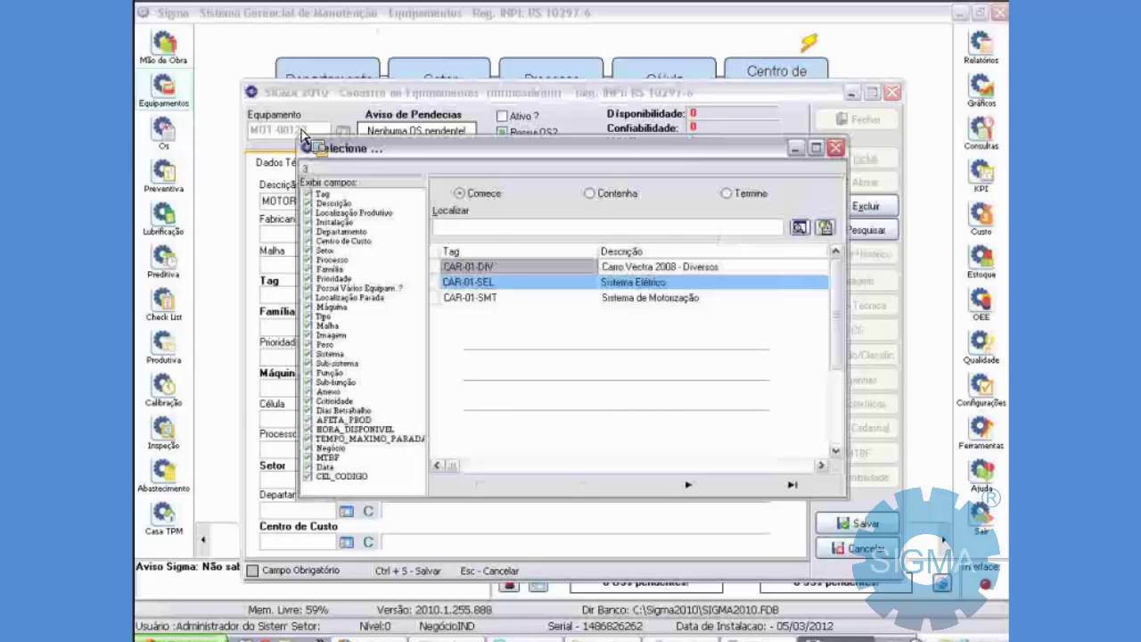
{"action": "key", "text": "Down"}
{"action": "key", "text": "Return"}
{"action": "key", "text": "Tab"}
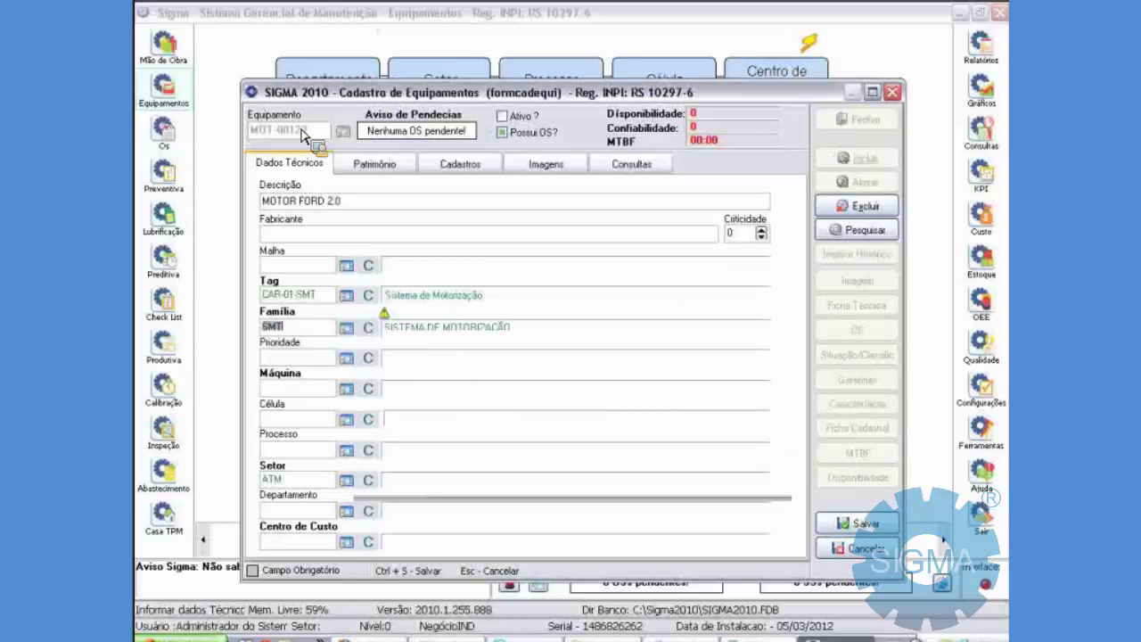
{"action": "type", "text": "MO"}
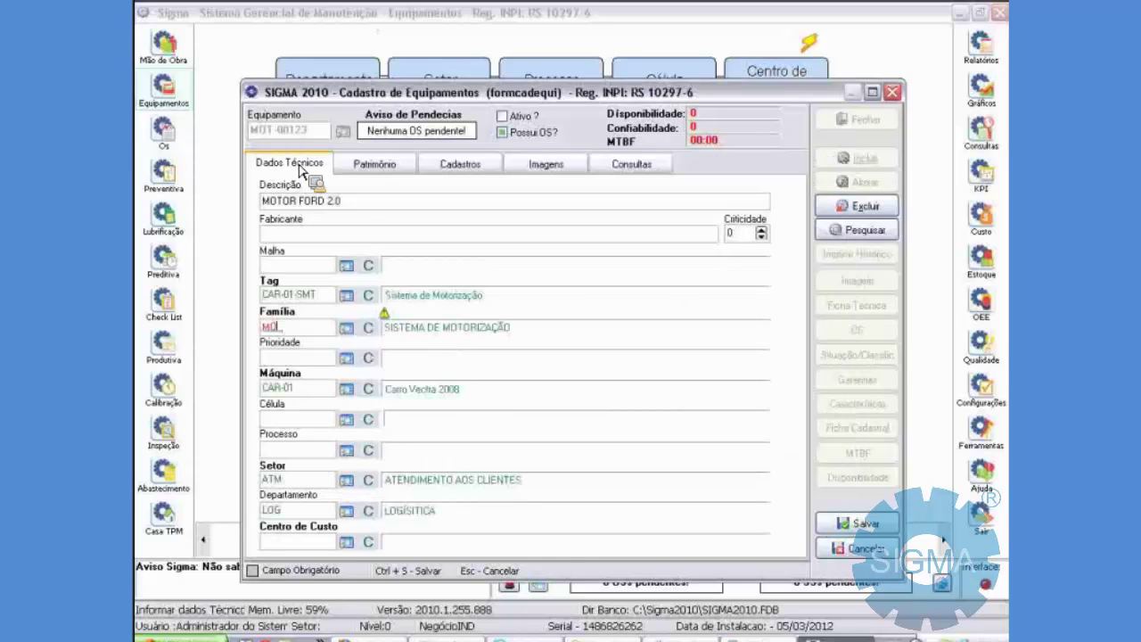
{"action": "type", "text": "T"}
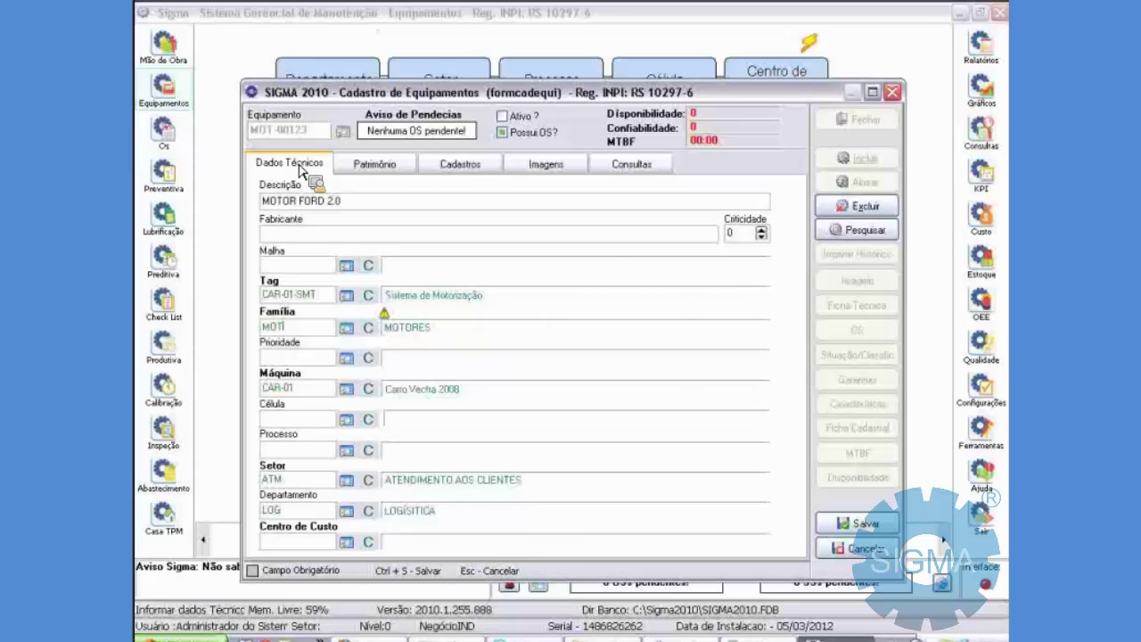
{"action": "key", "text": "Tab"}
{"action": "key", "text": "Return"}
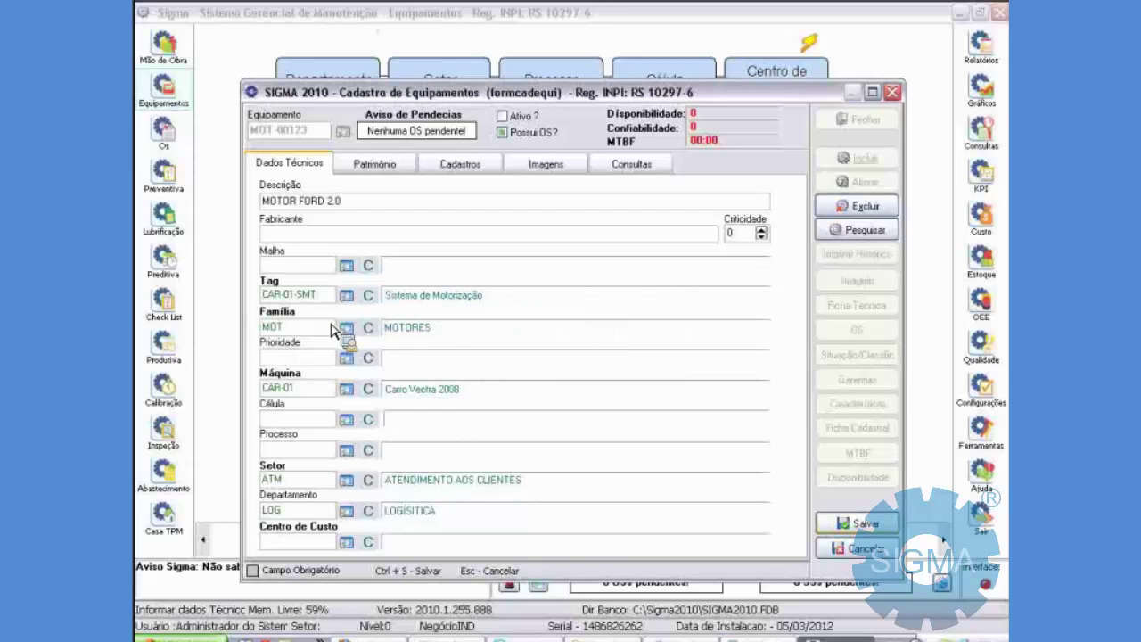
{"action": "key", "text": "ctrl+s"}
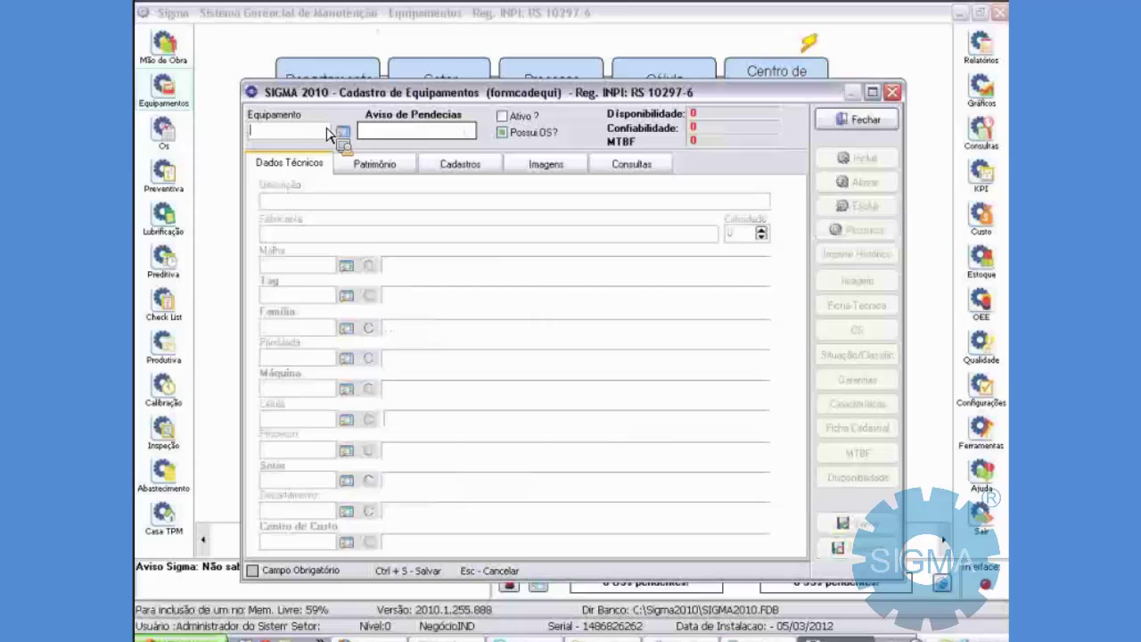
Look up equipment MOT-00123, change the code to MOT-00124 and start that record with the description "MOTOR FORD 2.0 NOVO".
{"action": "type", "text": "MDT"}
{"action": "key", "text": "Return"}
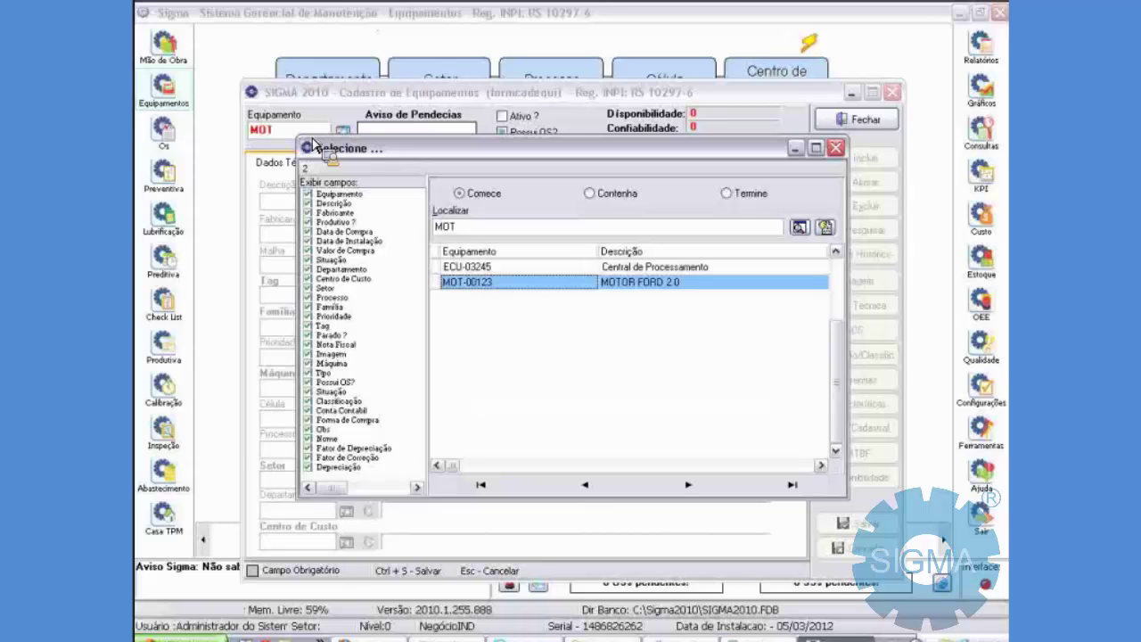
{"action": "key", "text": "Return"}
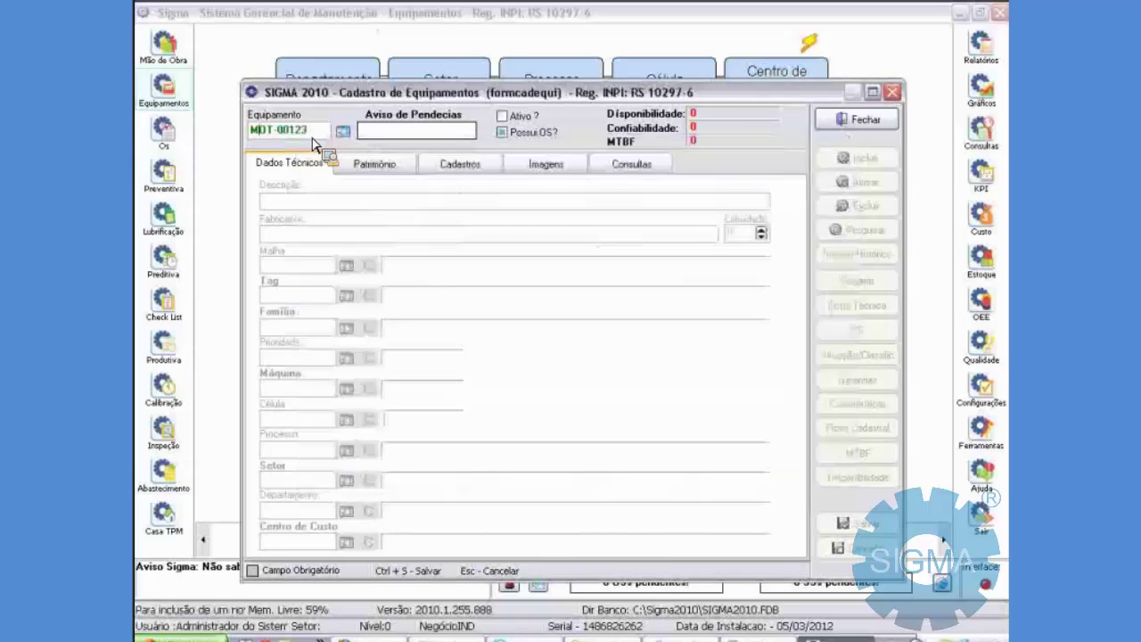
{"action": "key", "text": "BackSpace"}
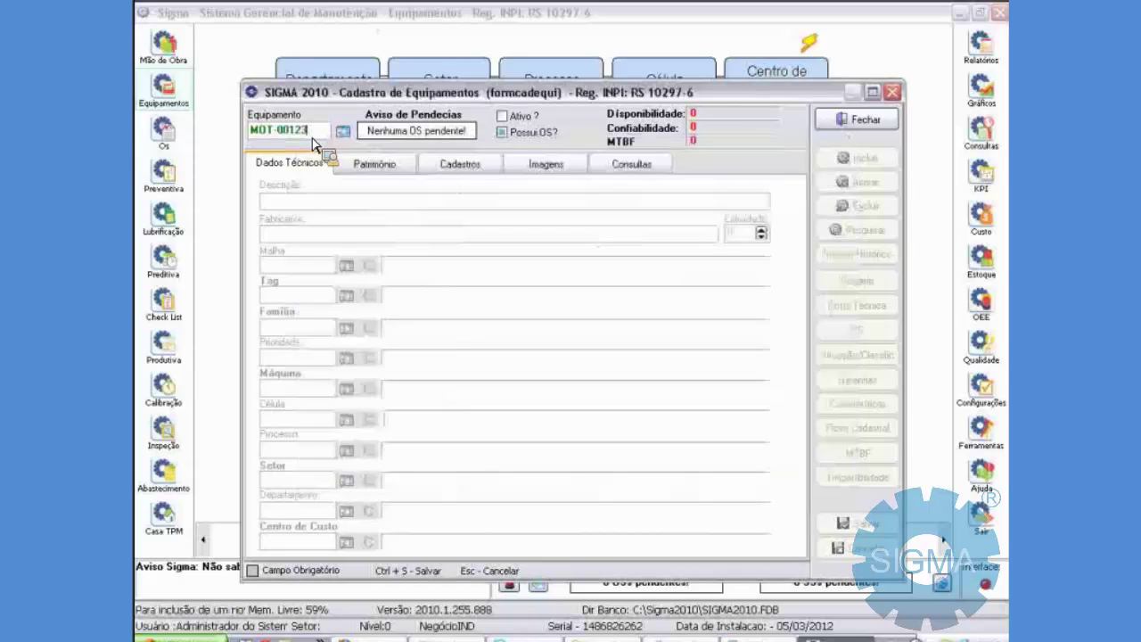
{"action": "type", "text": "4"}
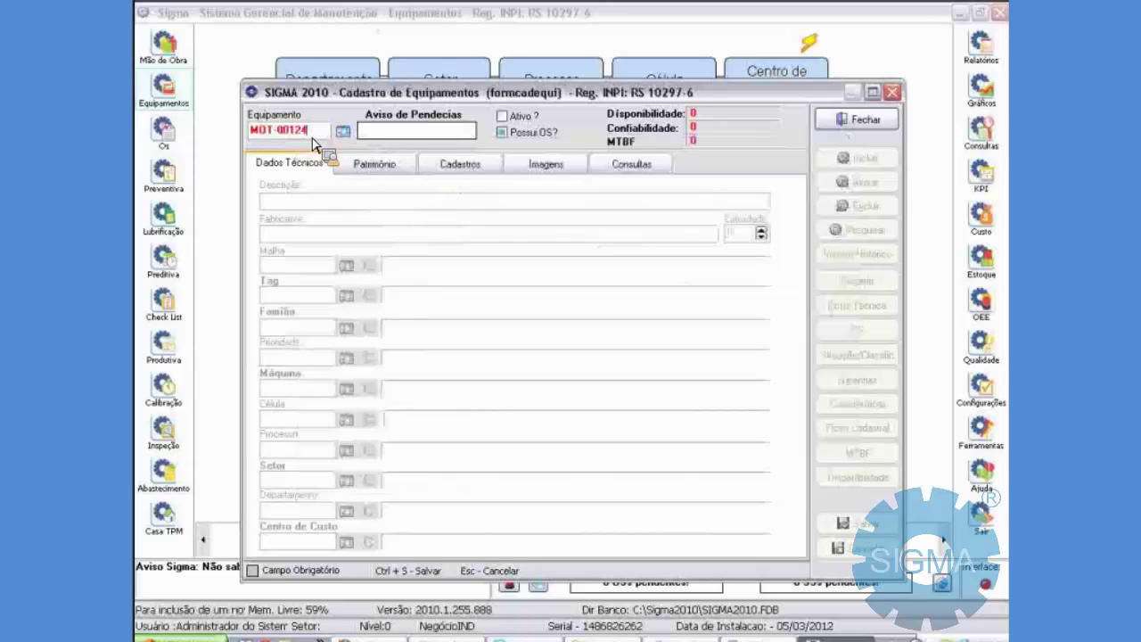
{"action": "key", "text": "Return"}
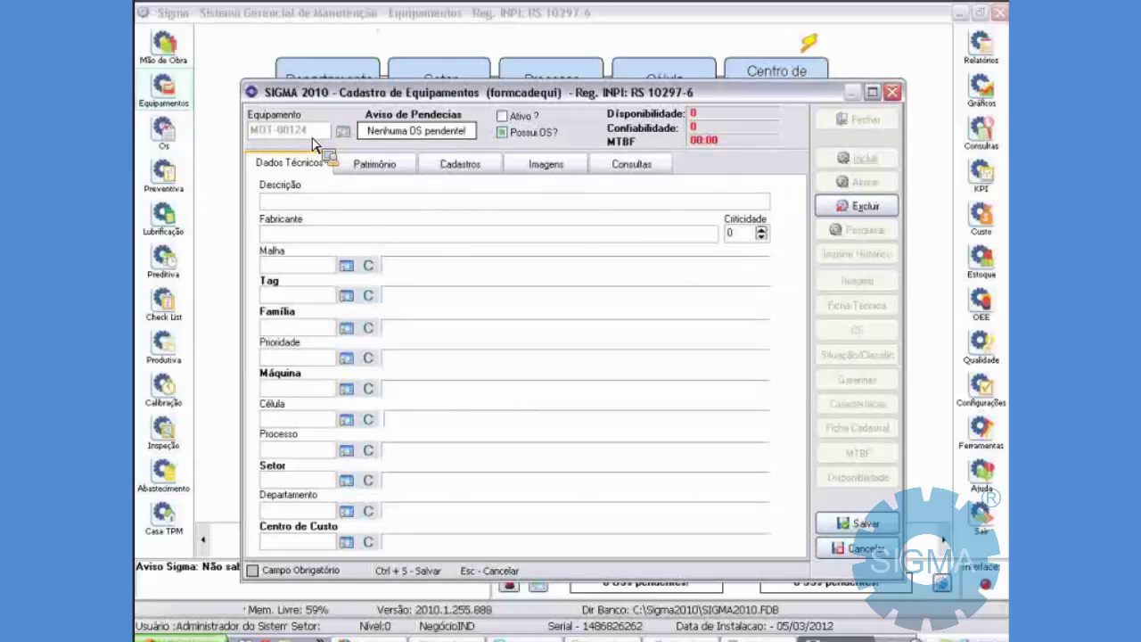
{"action": "type", "text": "MOTOR FORD 2"}
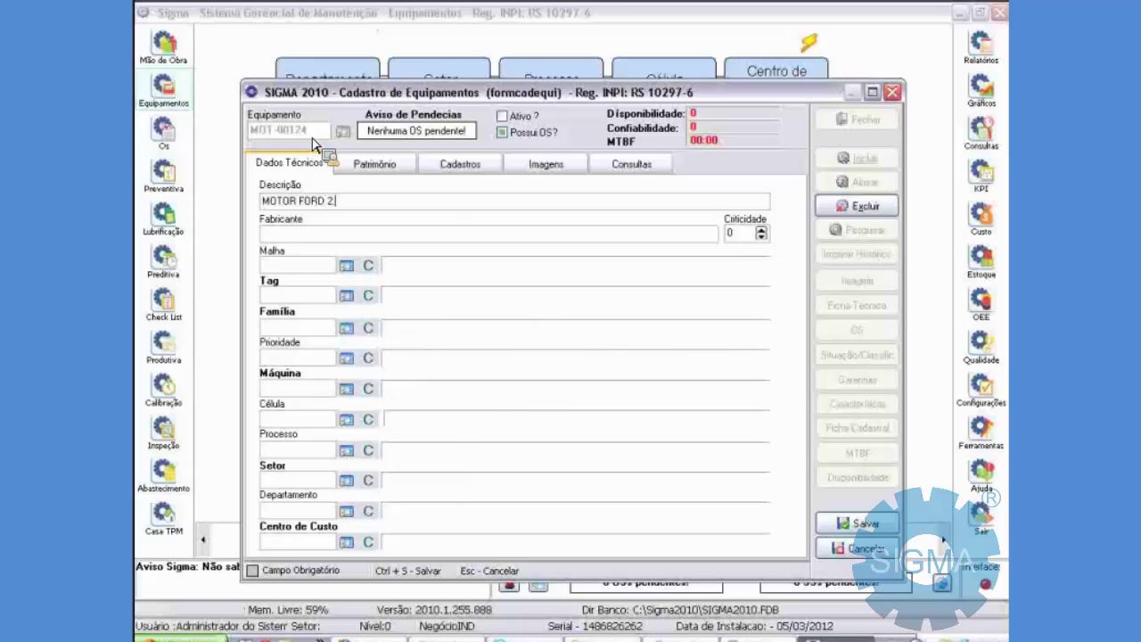
{"action": "type", "text": ".0 NOVO"}
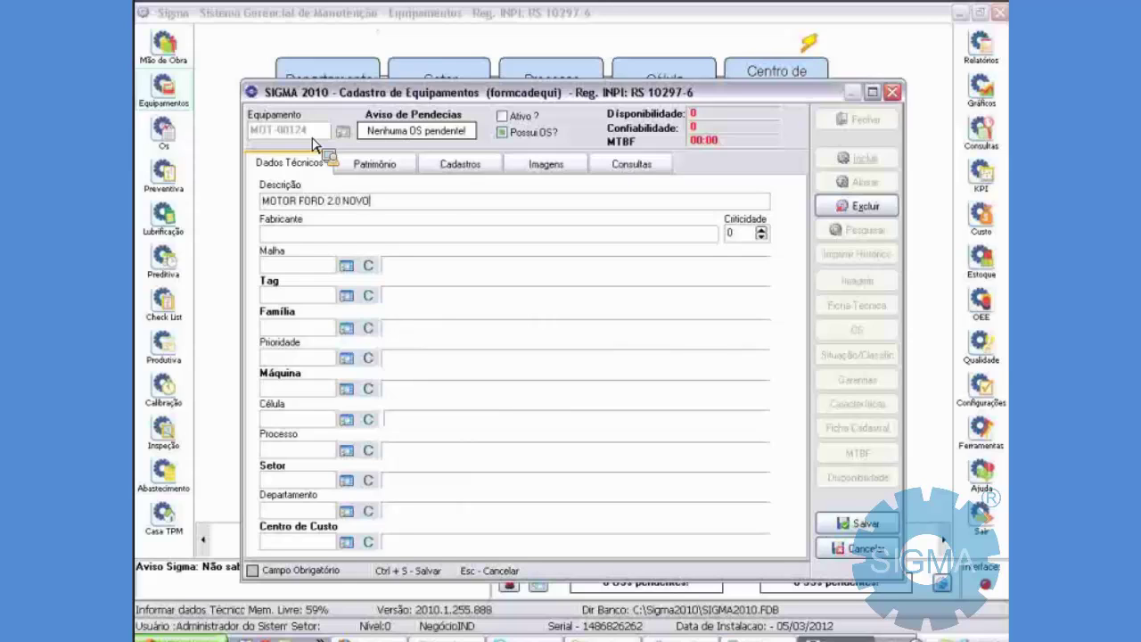
{"action": "key", "text": "Tab"}
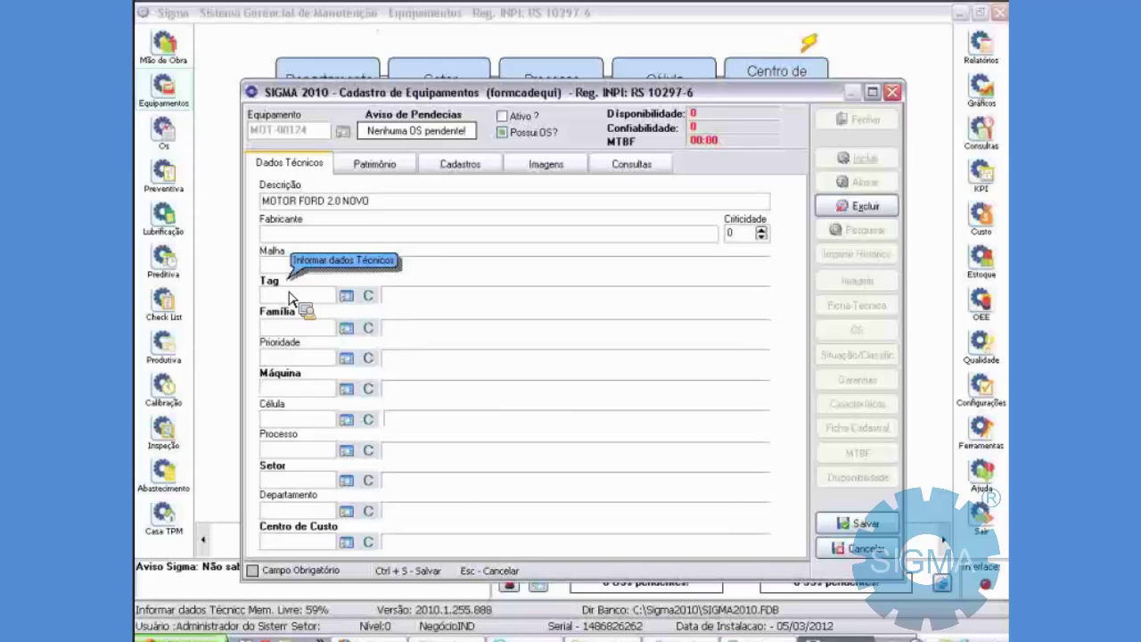
Set the family of equipment MOT-00124 to MOT and accept loading the family's parts.
{"action": "key", "text": "Return"}
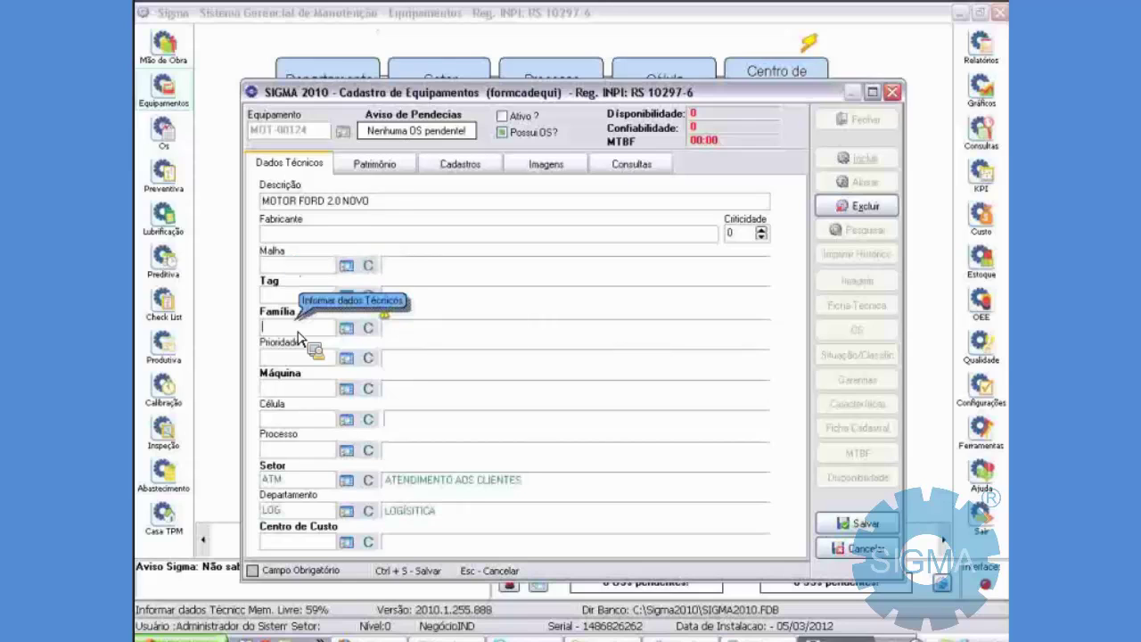
{"action": "type", "text": "MOT"}
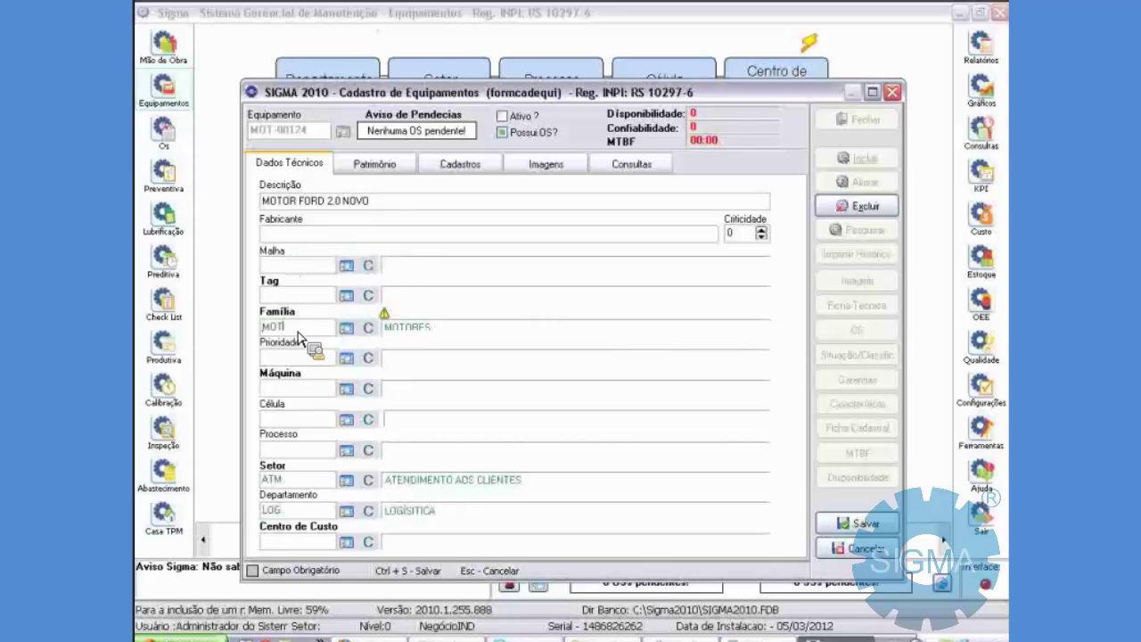
{"action": "key", "text": "Return"}
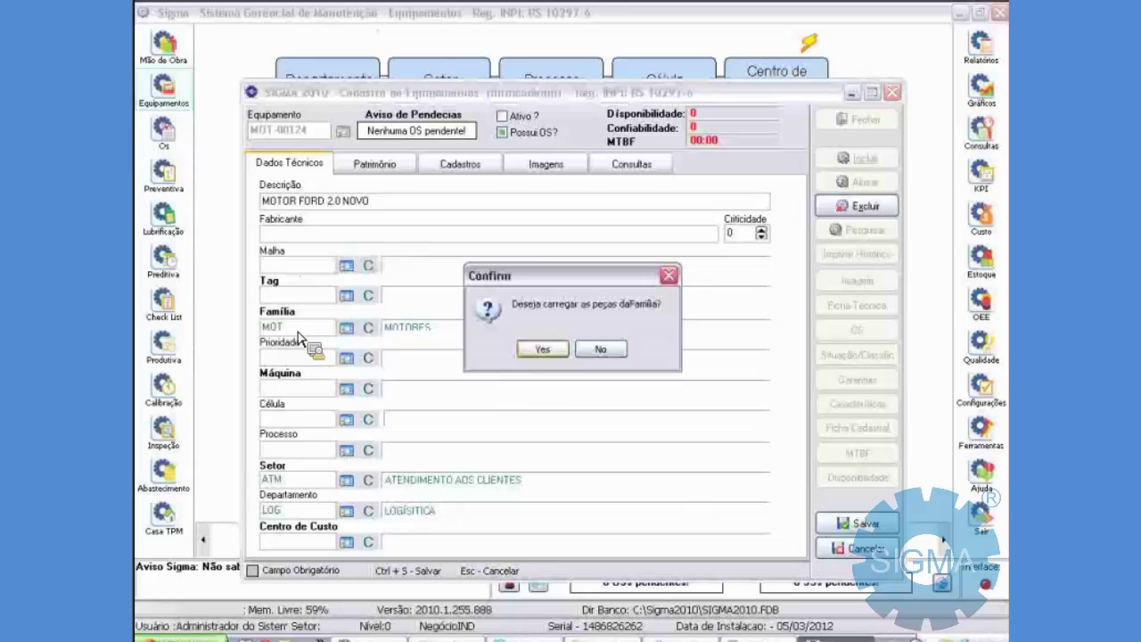
{"action": "key", "text": "Return"}
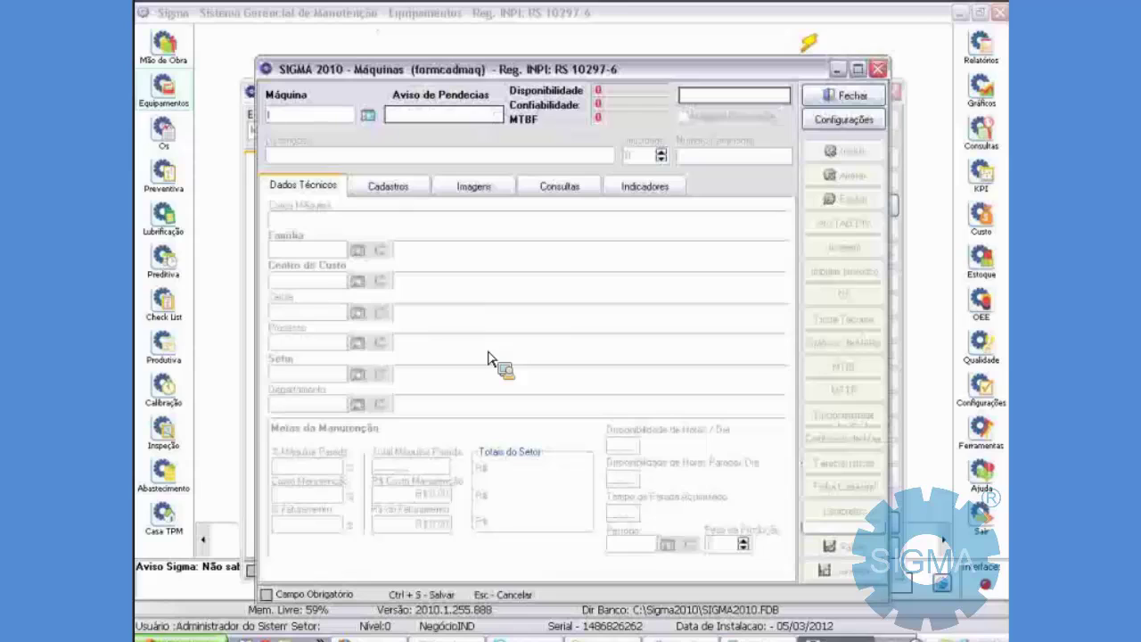
In the Máquinas form, start machine MAN-01 with the description "ESTOQUE DA MANUTENÇÃO".
{"action": "type", "text": "MAN-01"}
{"action": "key", "text": "Return"}
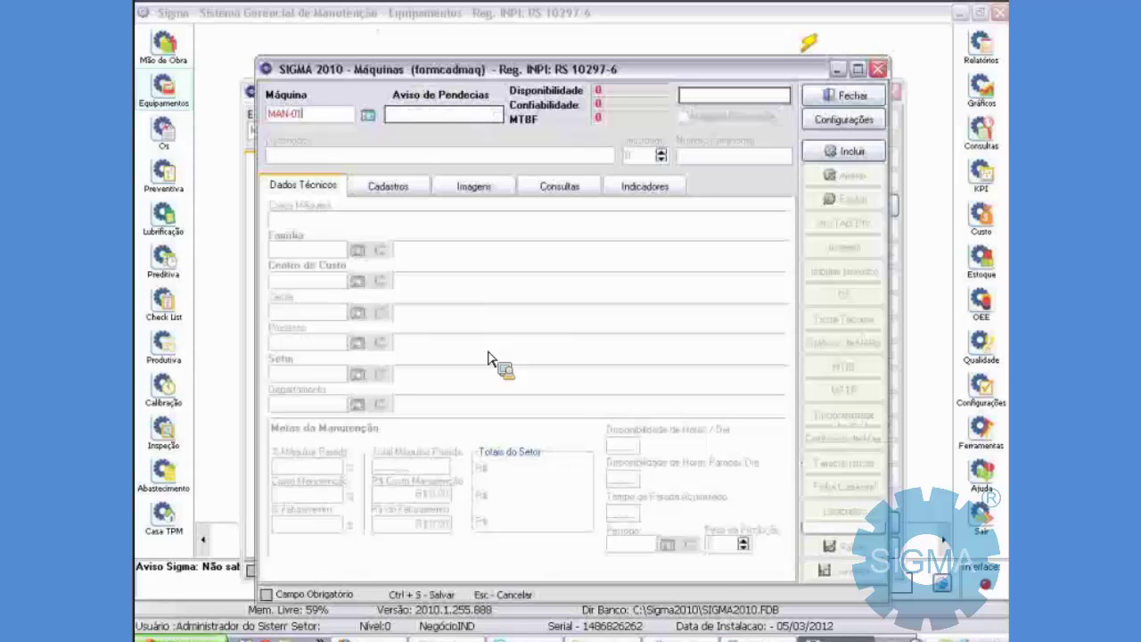
{"action": "type", "text": "ESTOQ"}
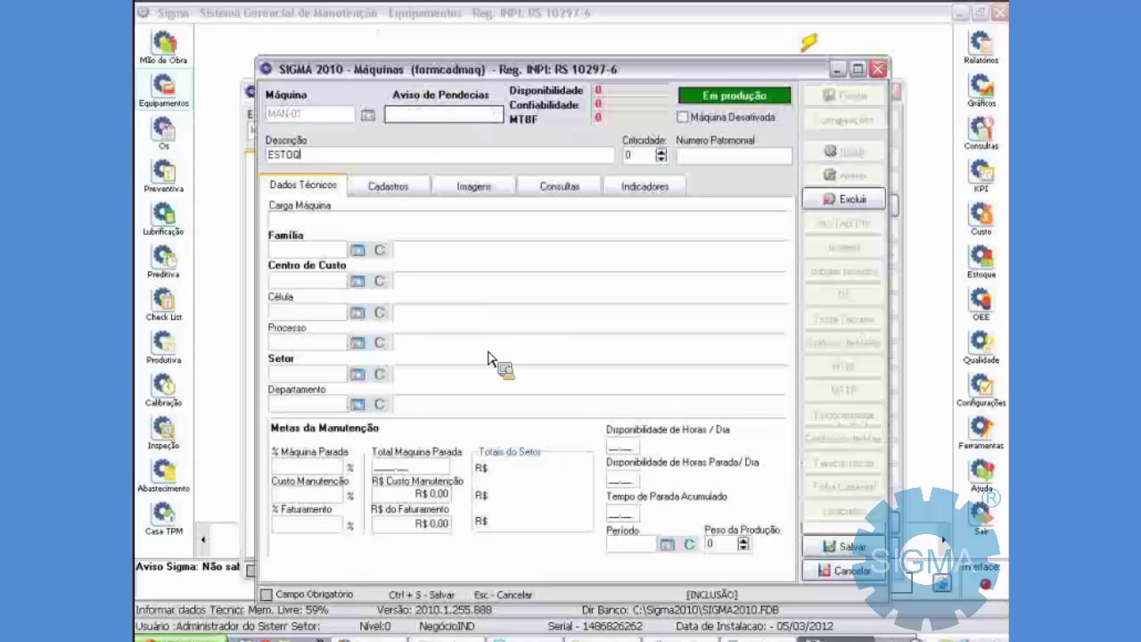
{"action": "type", "text": "UE DA MANUTENC"}
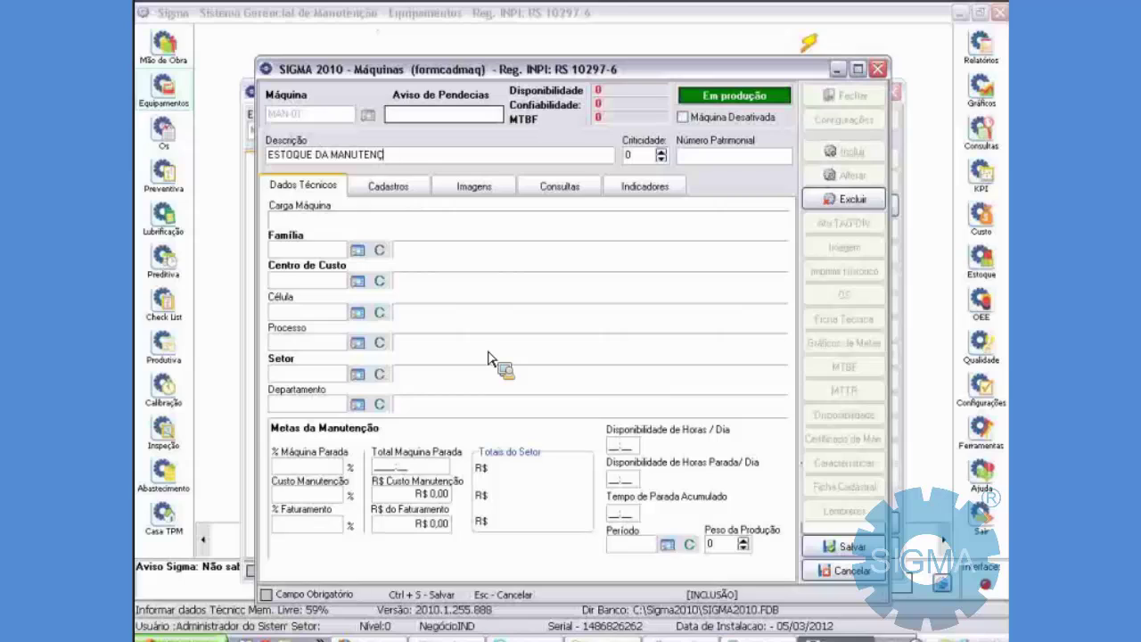
{"action": "key", "text": "BackSpace"}
{"action": "type", "text": "ÇÃO"}
{"action": "key", "text": "Tab"}
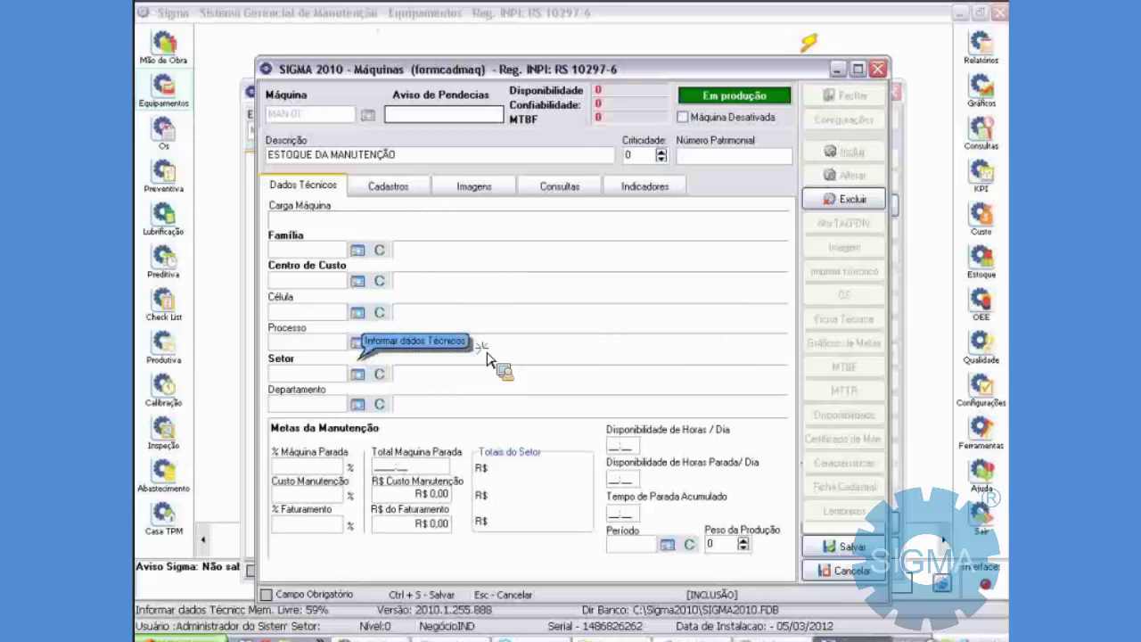
Assign sector ATM to machine MAN-01, save it, and return through the tag selection to the TAG form.
{"action": "key", "text": "F2"}
{"action": "key", "text": "Return"}
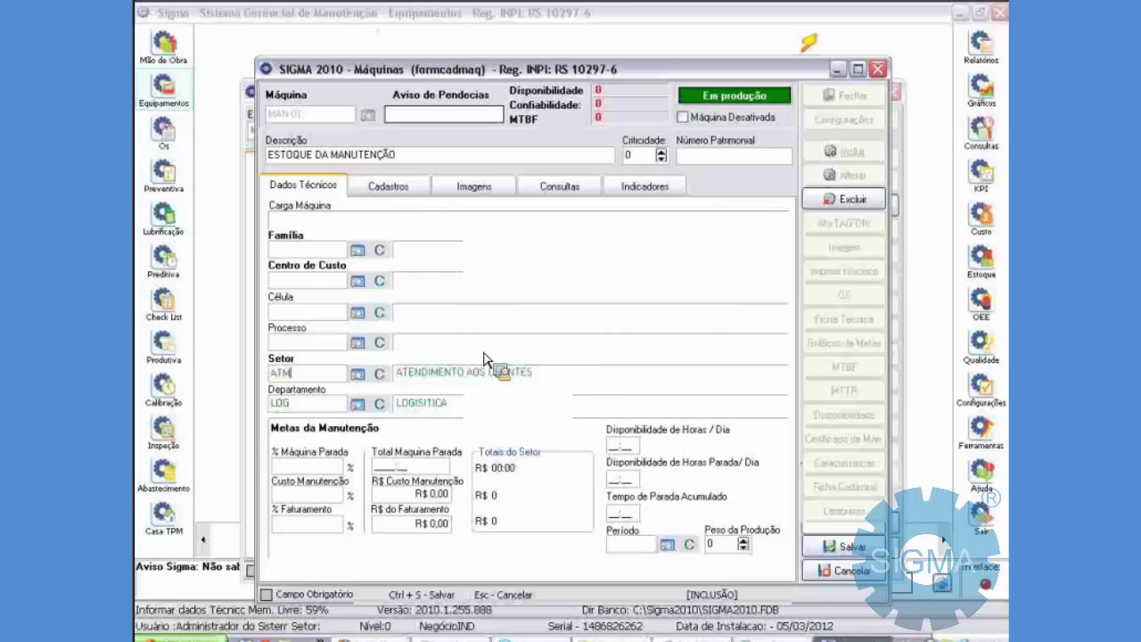
{"action": "key", "text": "ctrl+s"}
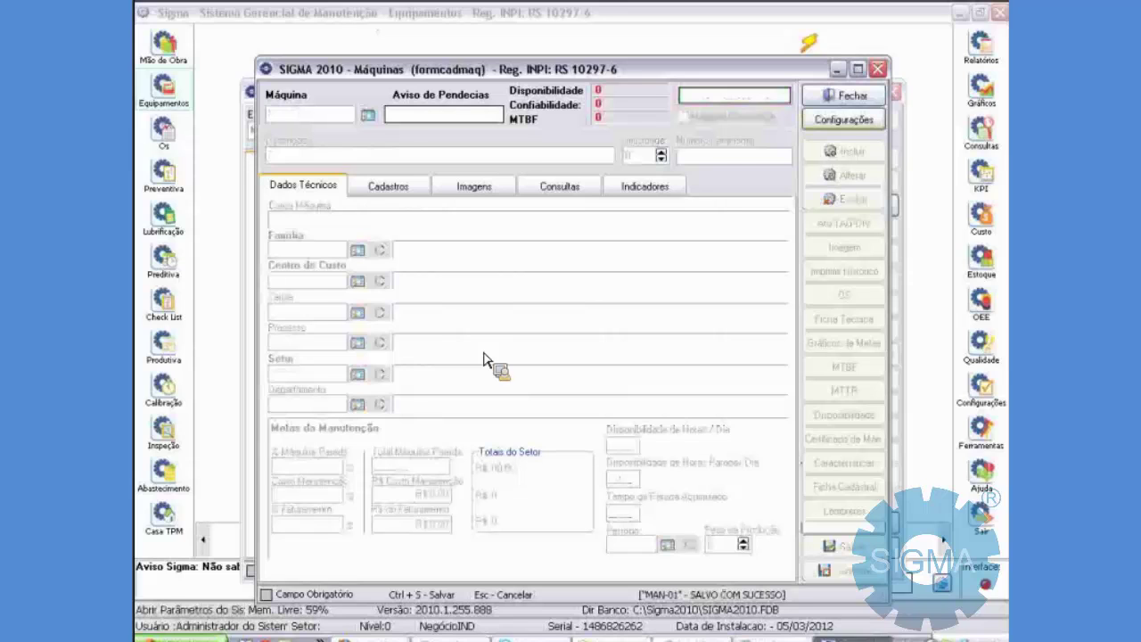
{"action": "key", "text": "Escape"}
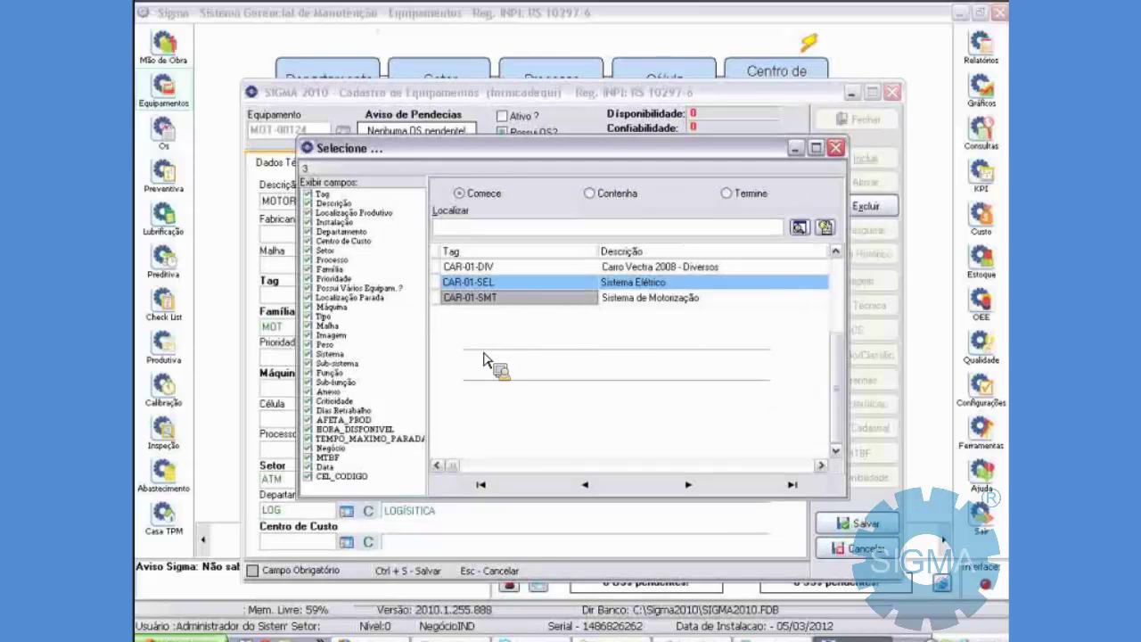
{"action": "key", "text": "Escape"}
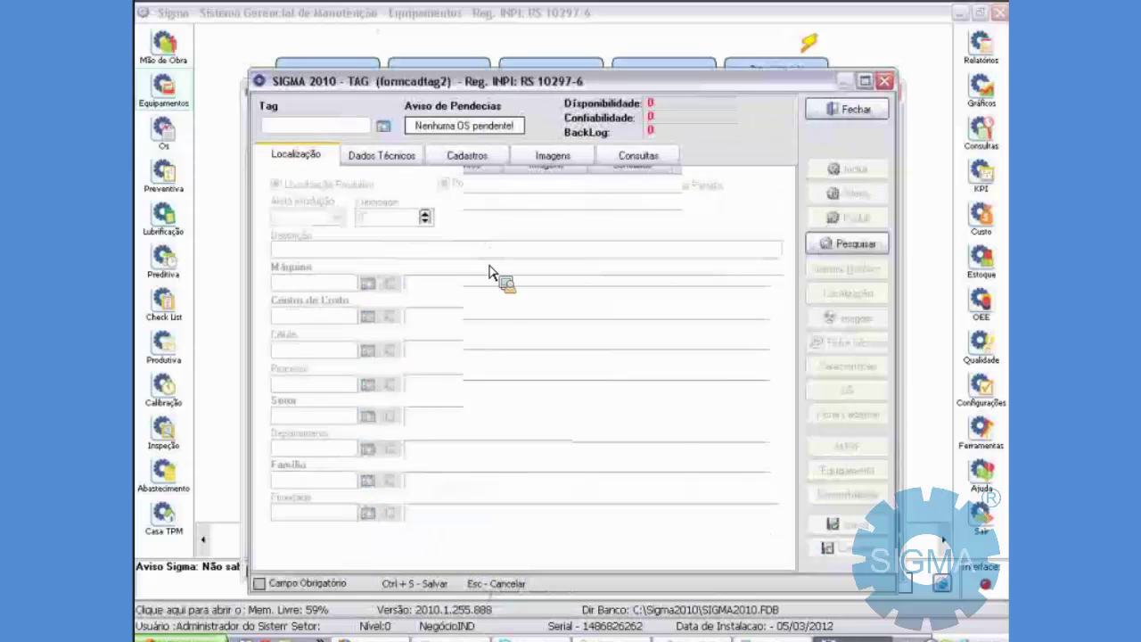
Start tag MAN-01-EST with the description "ESTANTES DA MANUTENÇÃO".
{"action": "type", "text": "AN"}
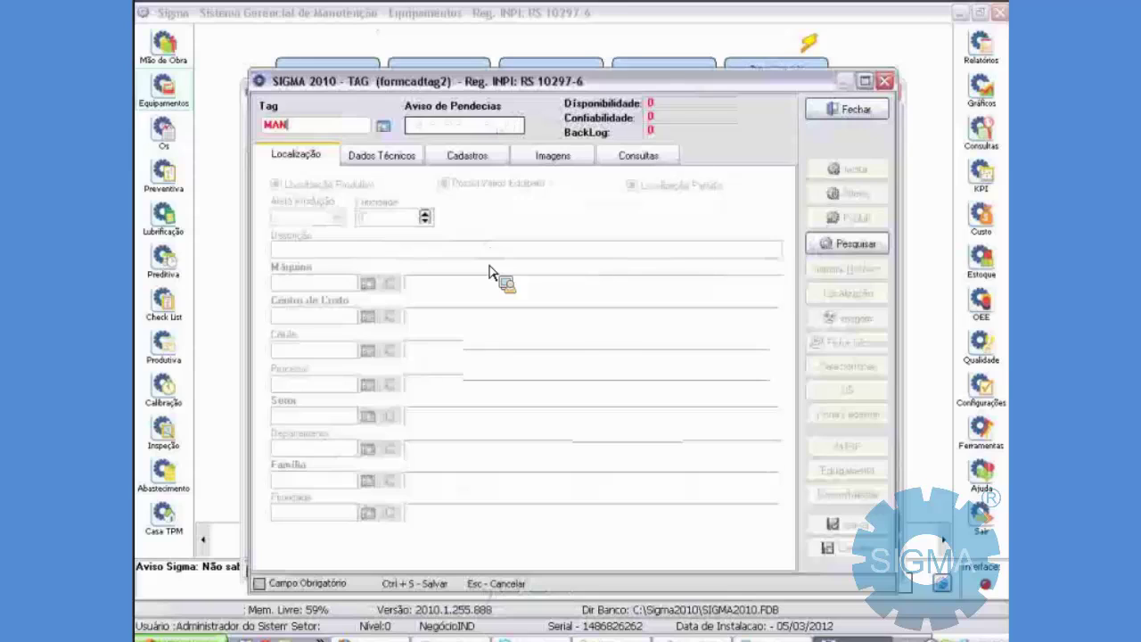
{"action": "type", "text": "-01"}
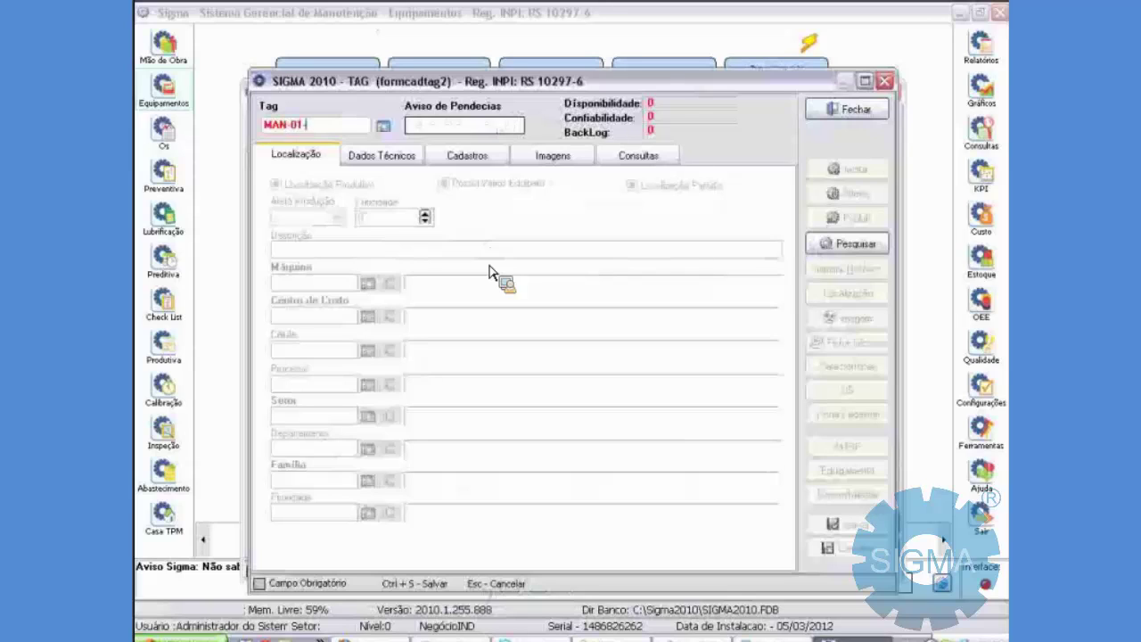
{"action": "type", "text": "-EST"}
{"action": "key", "text": "Return"}
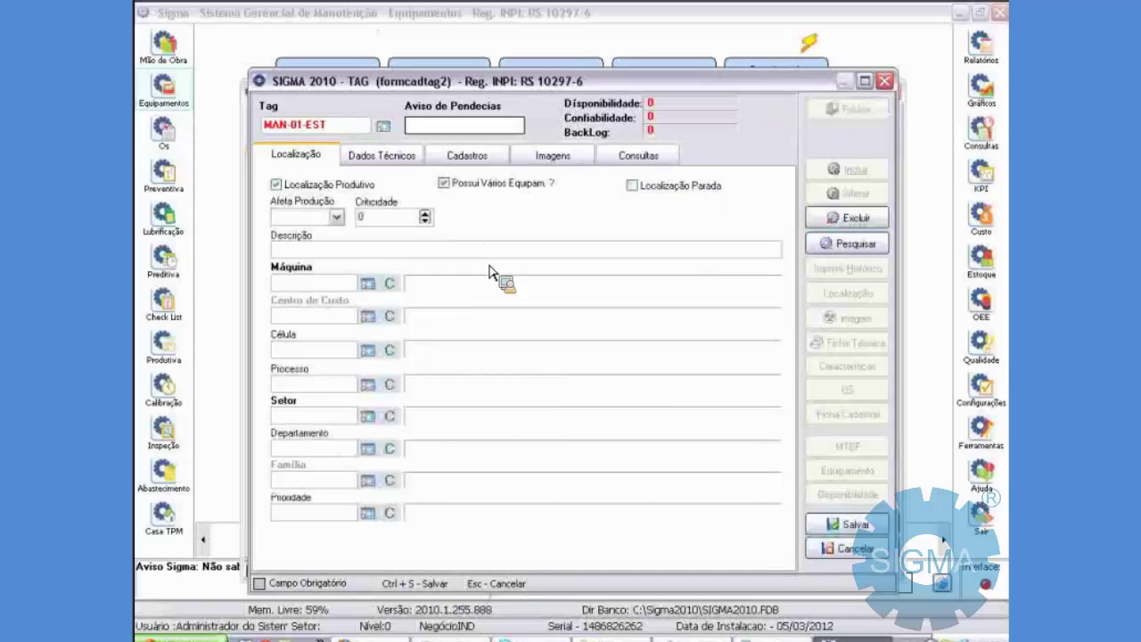
{"action": "type", "text": "ESTANTES D"}
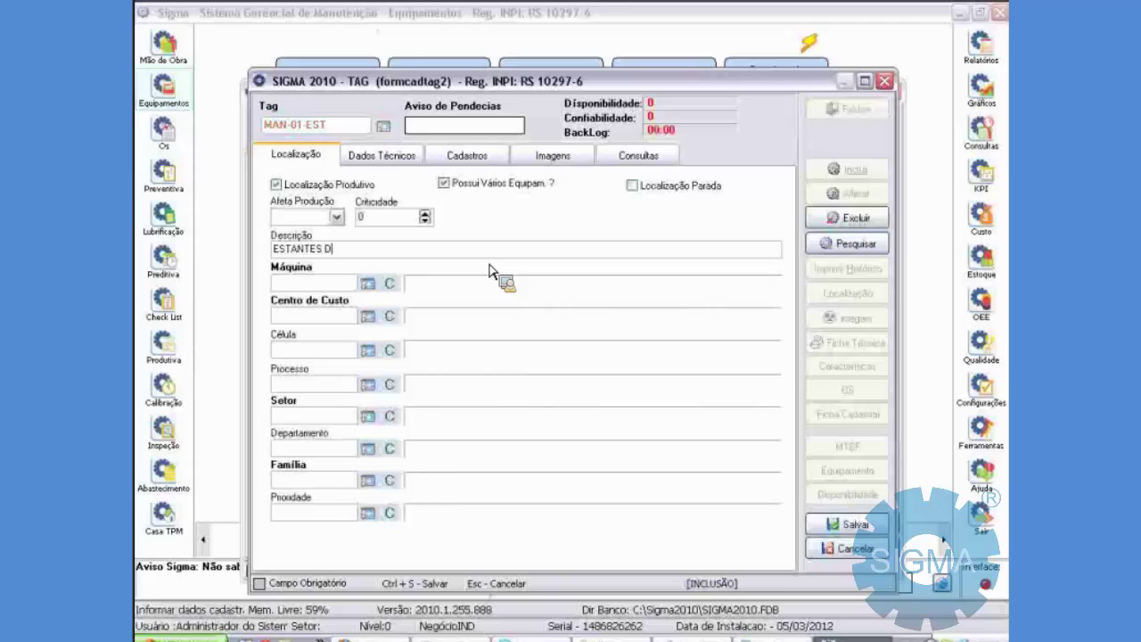
{"action": "type", "text": "A MANUTENÇÃO"}
{"action": "key", "text": "Tab"}
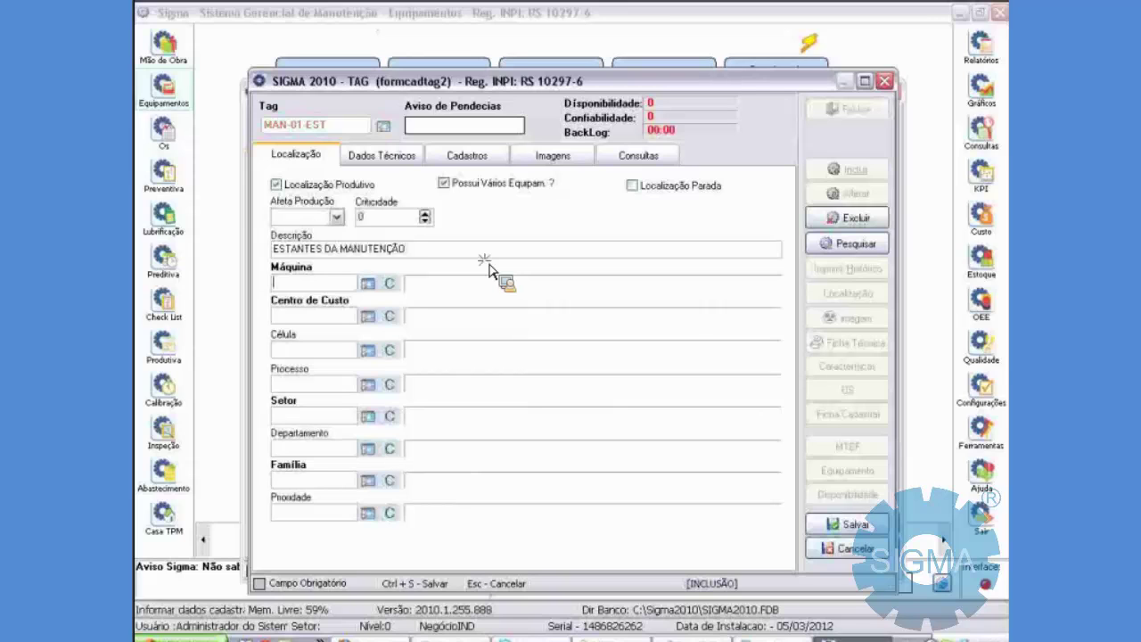
Assign machine MAN-01 to the tag, import the machine's sector and department data, save the tag and return to the equipment form.
{"action": "key", "text": "F2"}
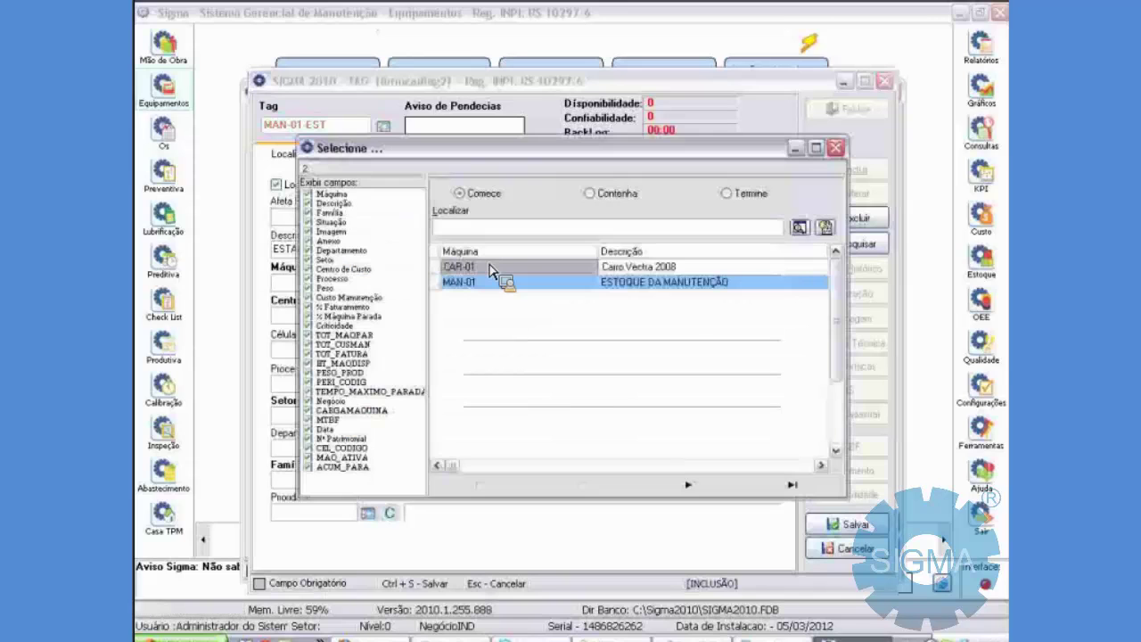
{"action": "key", "text": "Return"}
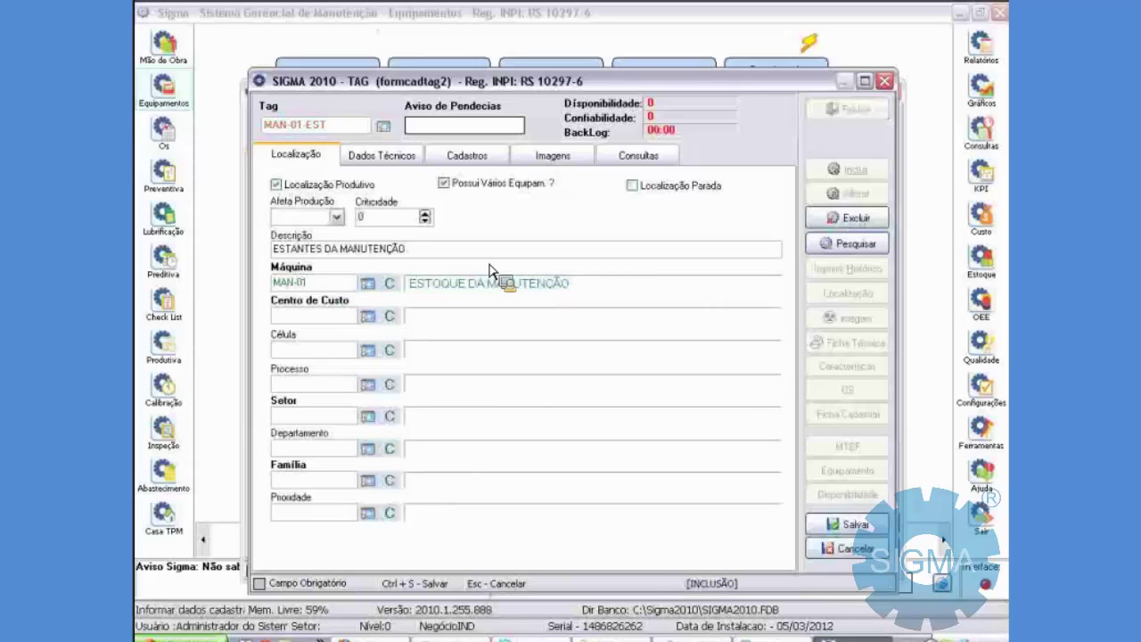
{"action": "key", "text": "Return"}
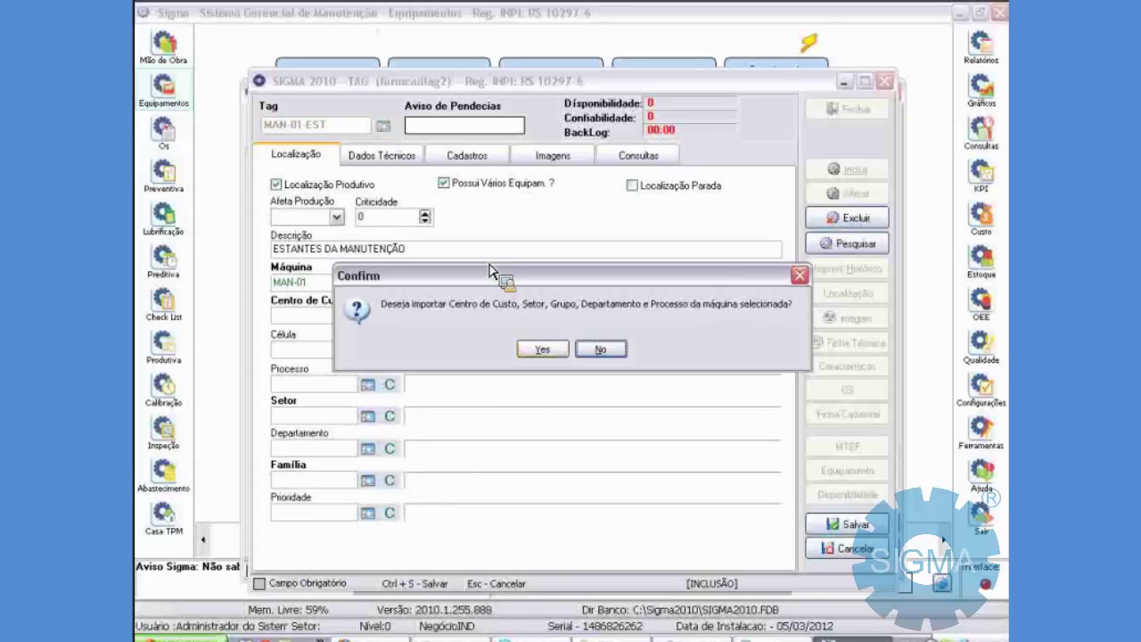
{"action": "key", "text": "Return"}
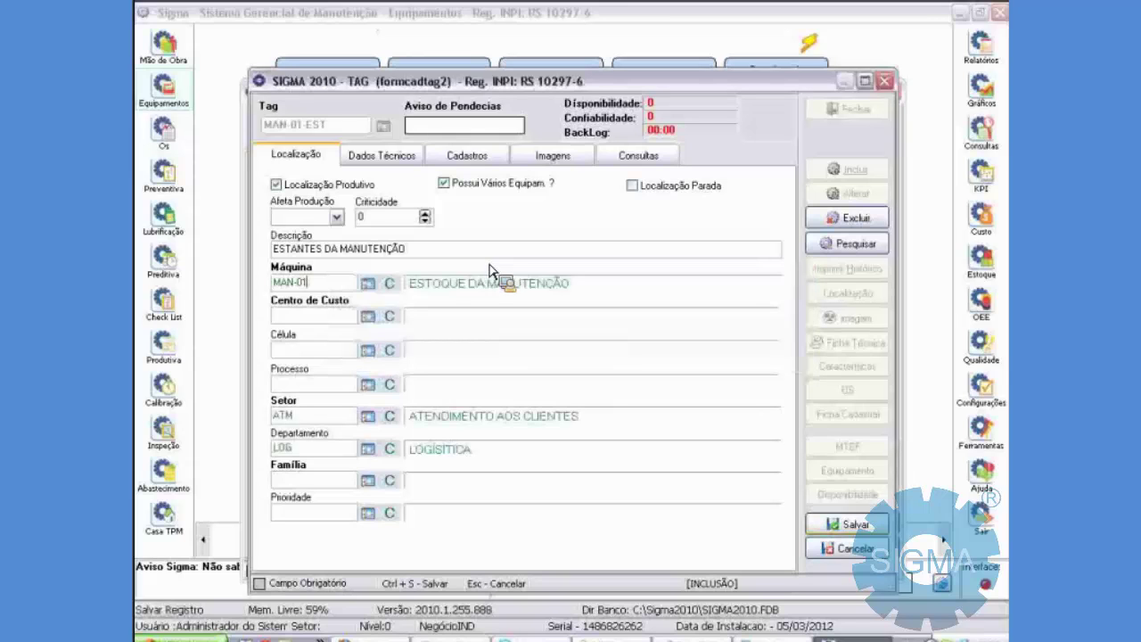
{"action": "key", "text": "ctrl+s"}
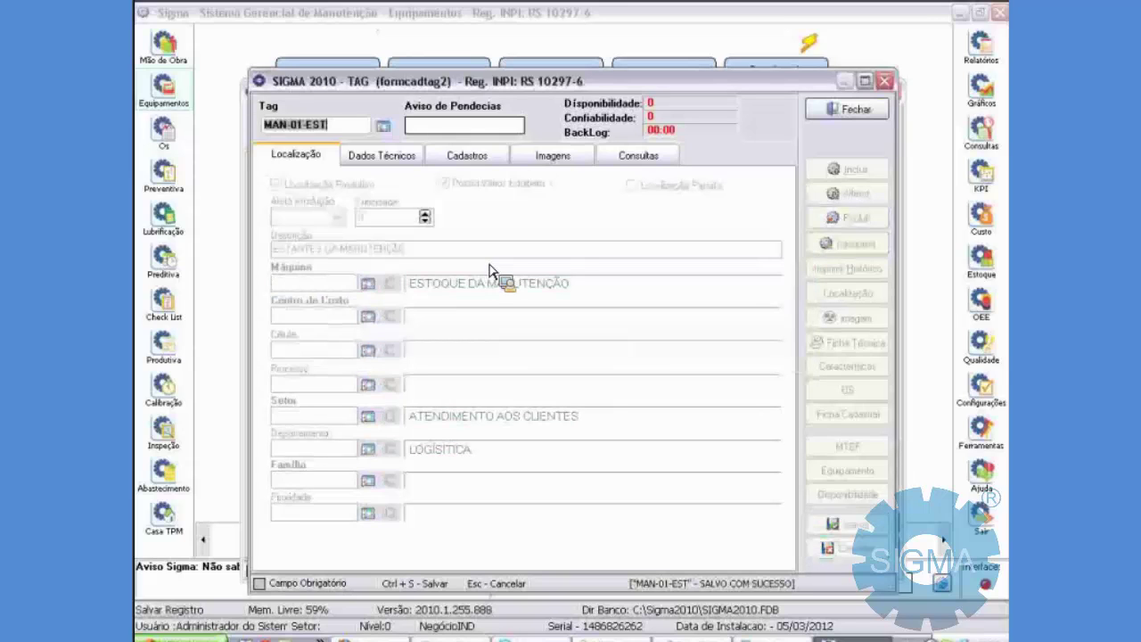
{"action": "key", "text": "Escape"}
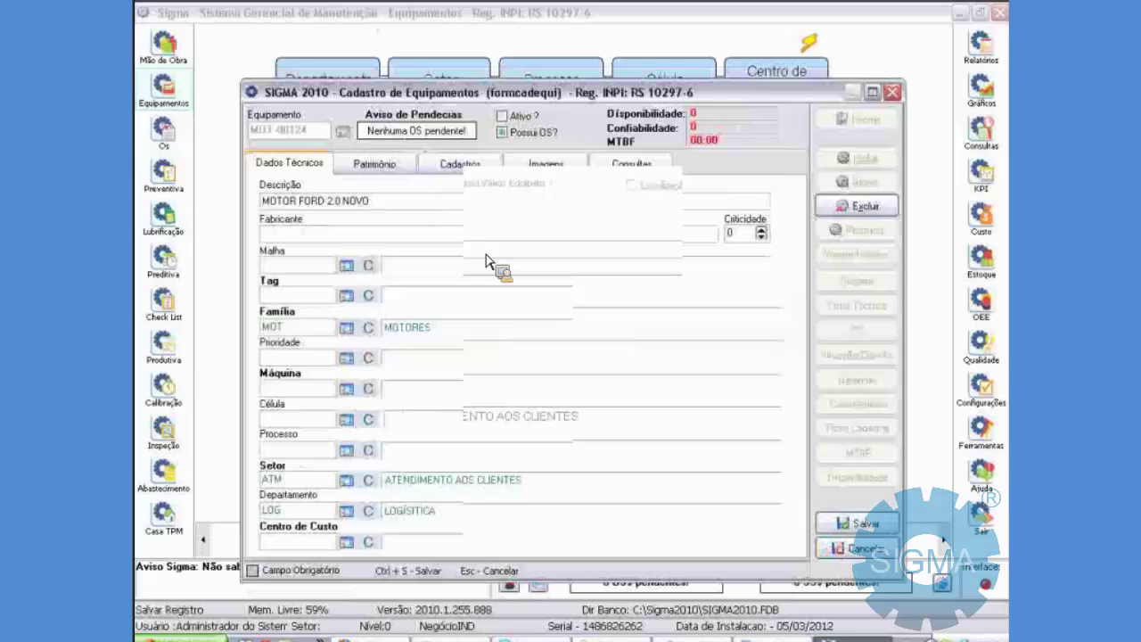
Set the tag of equipment MOT-00124 to MAN-01-EST, save the equipment and close its form.
{"action": "double_click", "coordinate": [301, 298]}
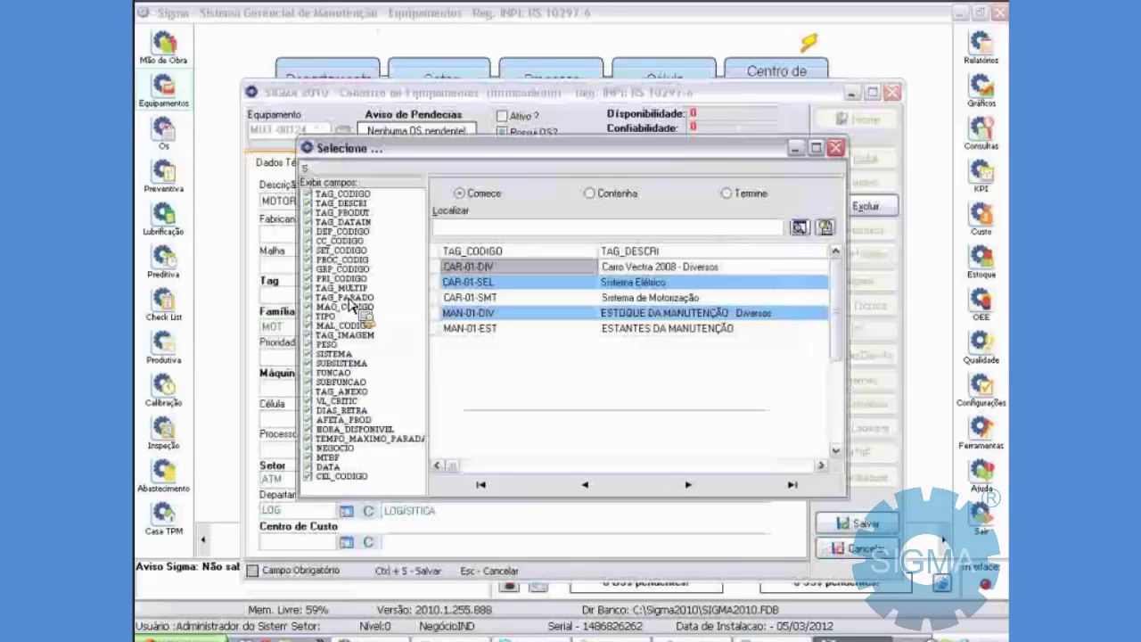
{"action": "double_click", "coordinate": [595, 328]}
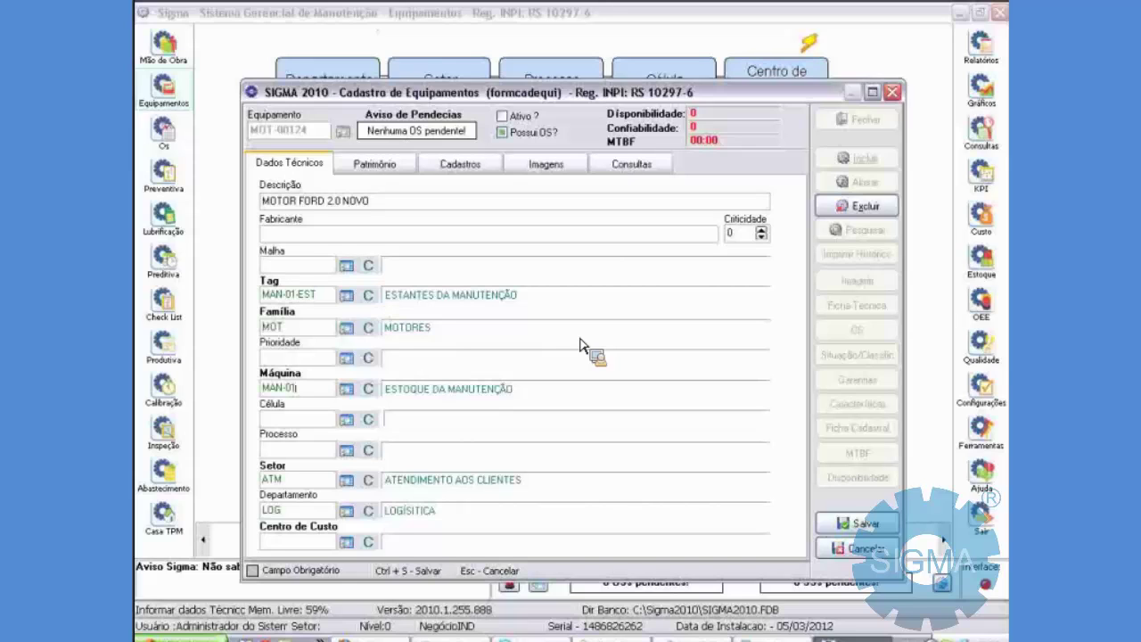
{"action": "key", "text": "Tab"}
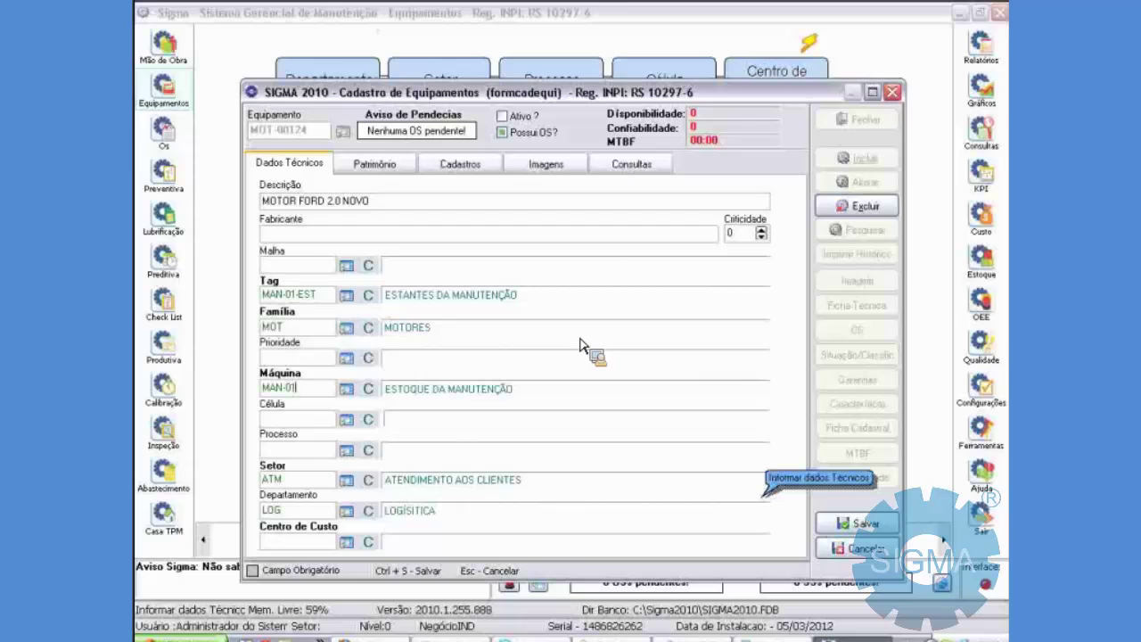
{"action": "key", "text": "ctrl+s"}
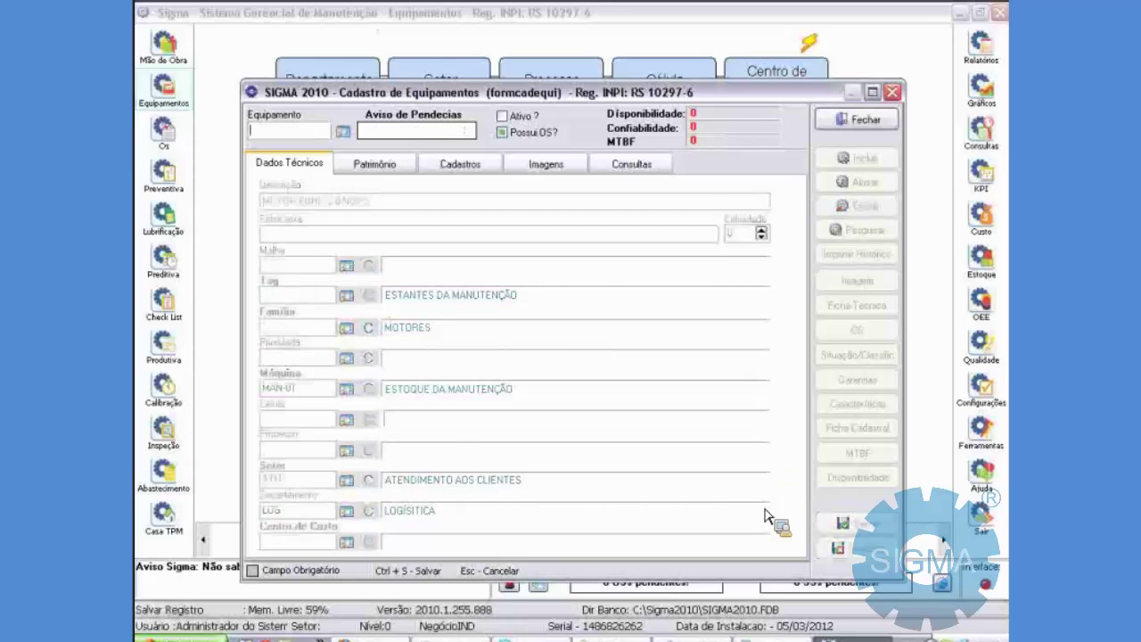
{"action": "key", "text": "Escape"}
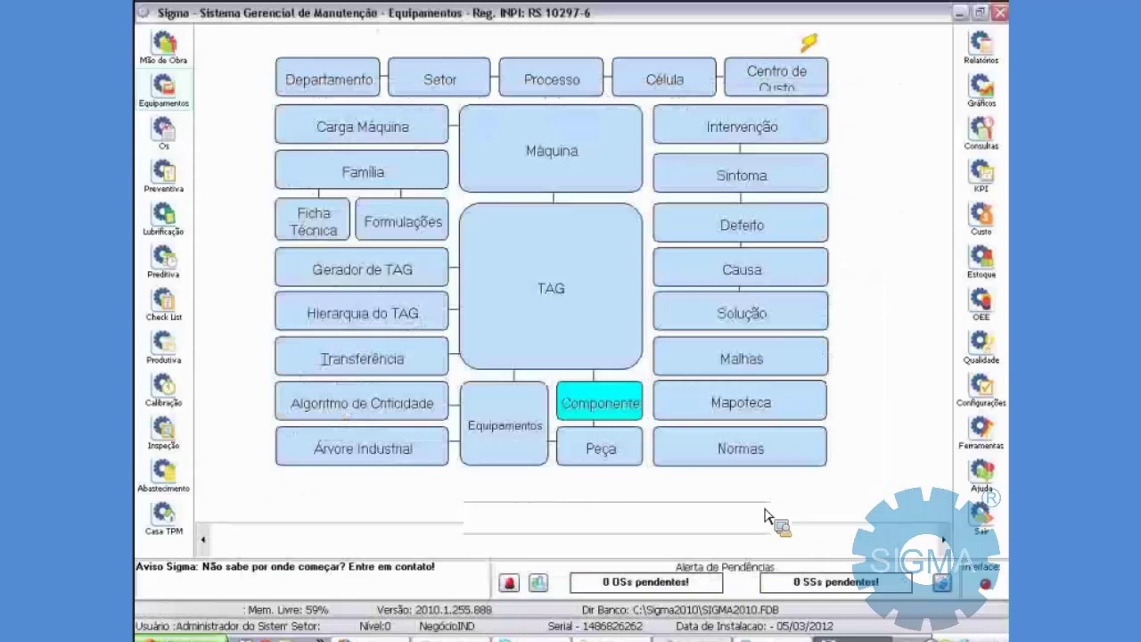
Switch to the Notepad notes and start a new dashed line below "Já tenho o Ativo Cadastrado?".
{"action": "key", "text": "alt+Tab"}
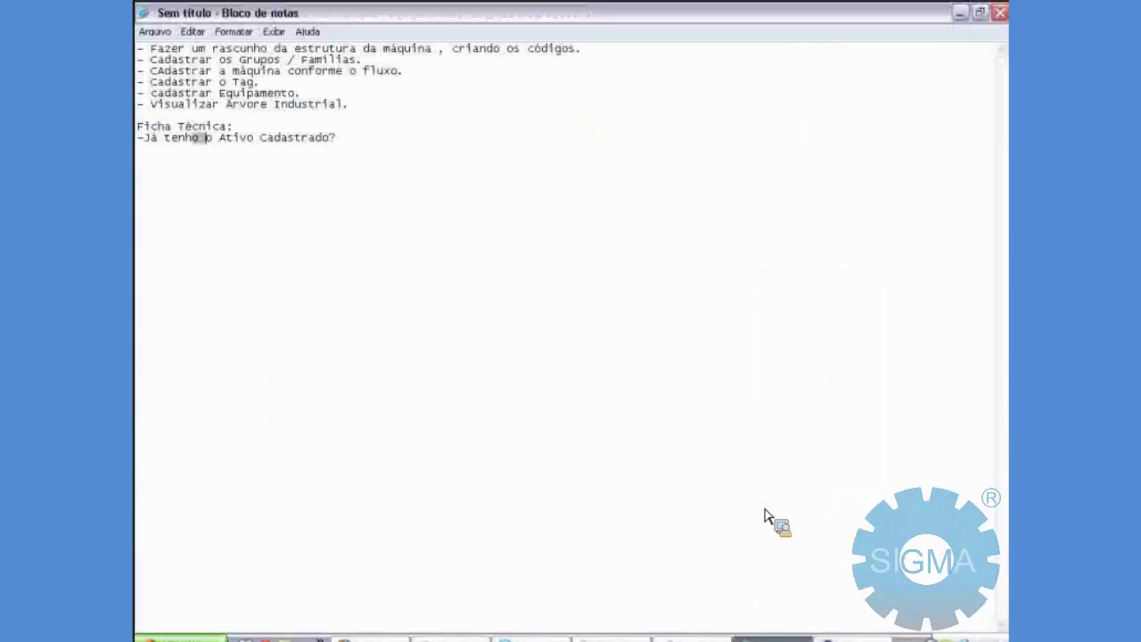
{"action": "key", "text": "End"}
{"action": "key", "text": "Return"}
{"action": "type", "text": "-"}
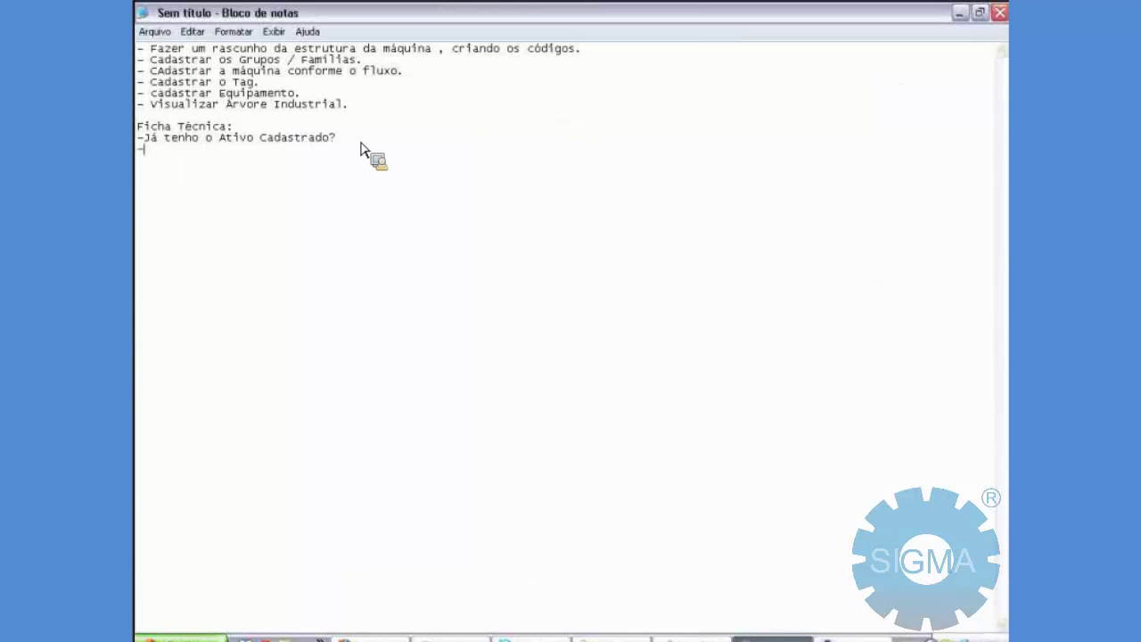
{"action": "type", "text": "Definir a"}
{"action": "key", "text": "shift+Left"}
{"action": "key", "text": "shift+Left"}
{"action": "key", "text": "shift+Left"}
{"action": "key", "text": "shift+Left"}
{"action": "key", "text": "shift+Left"}
{"action": "key", "text": "shift+Left"}
{"action": "key", "text": "shift+Left"}
{"action": "key", "text": "shift+Left"}
{"action": "key", "text": "shift+Left"}
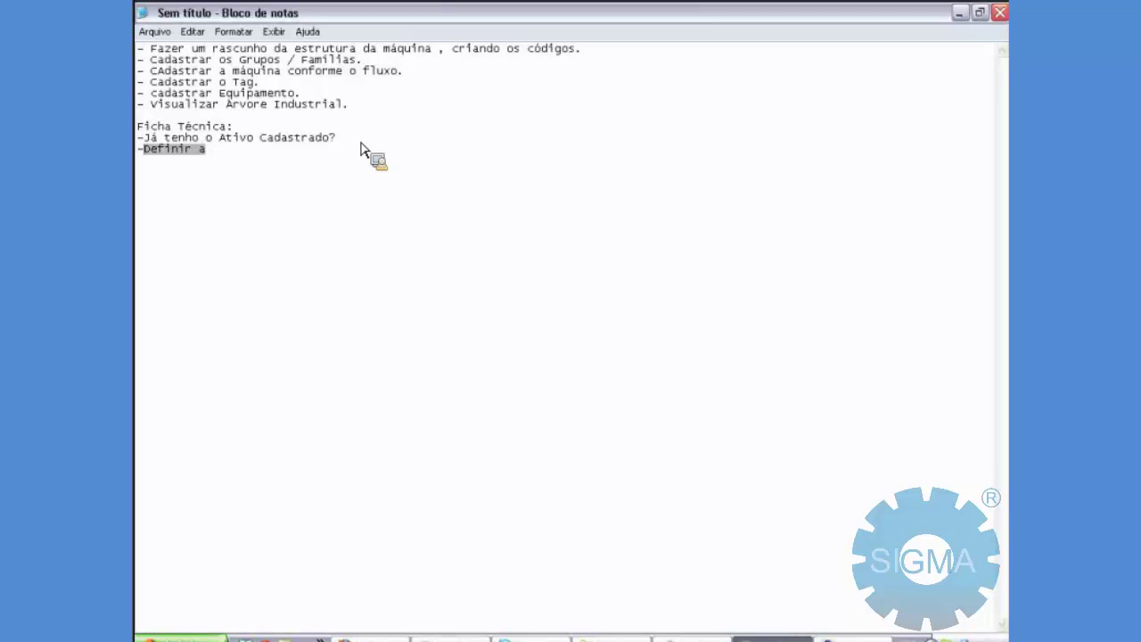
Write "Já tenho a Família cadastrada?" on the new dashed line and add "-Definir a ficha técnica da família" below it.
{"action": "type", "text": "Já tenho"}
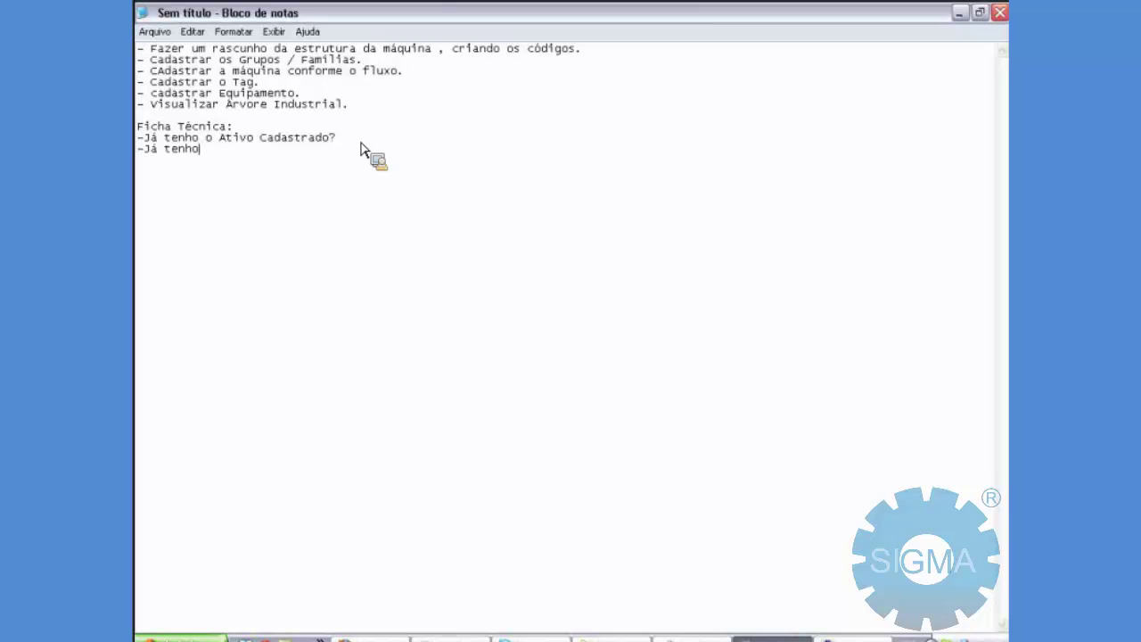
{"action": "type", "text": " a Família cadastrada?"}
{"action": "key", "text": "Return"}
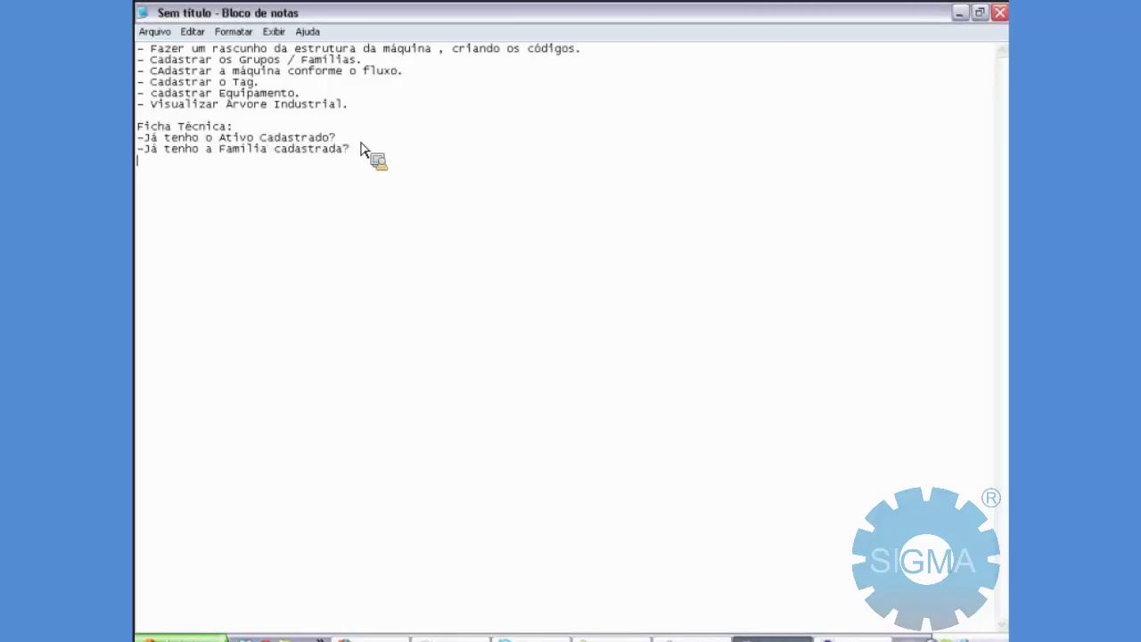
{"action": "type", "text": "-Definir a ficha técnica da fam"}
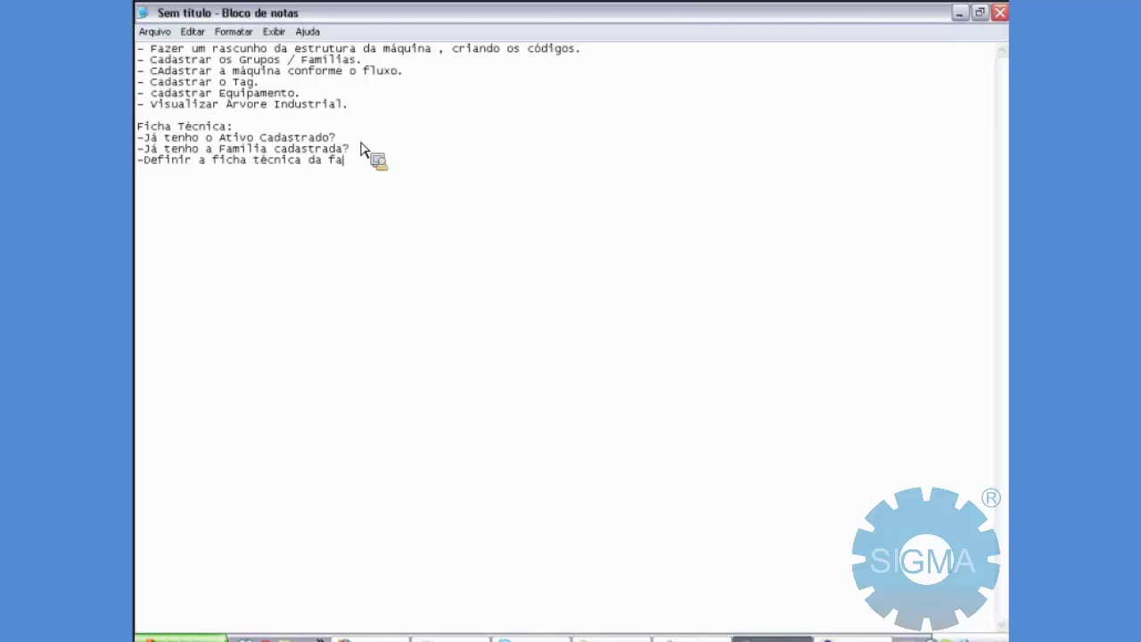
{"action": "type", "text": "ili"}
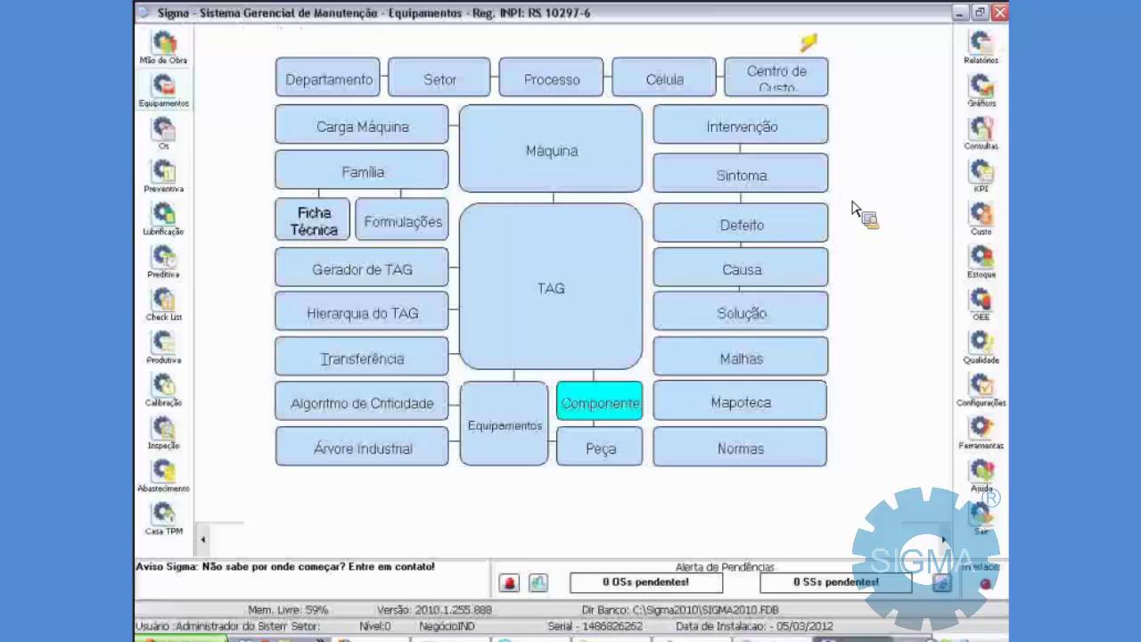
Open the Ficha Técnica form in SIGMA, load family CAR and proceed to its item registration, dismissing the notices.
{"action": "left_click", "coordinate": [326, 227]}
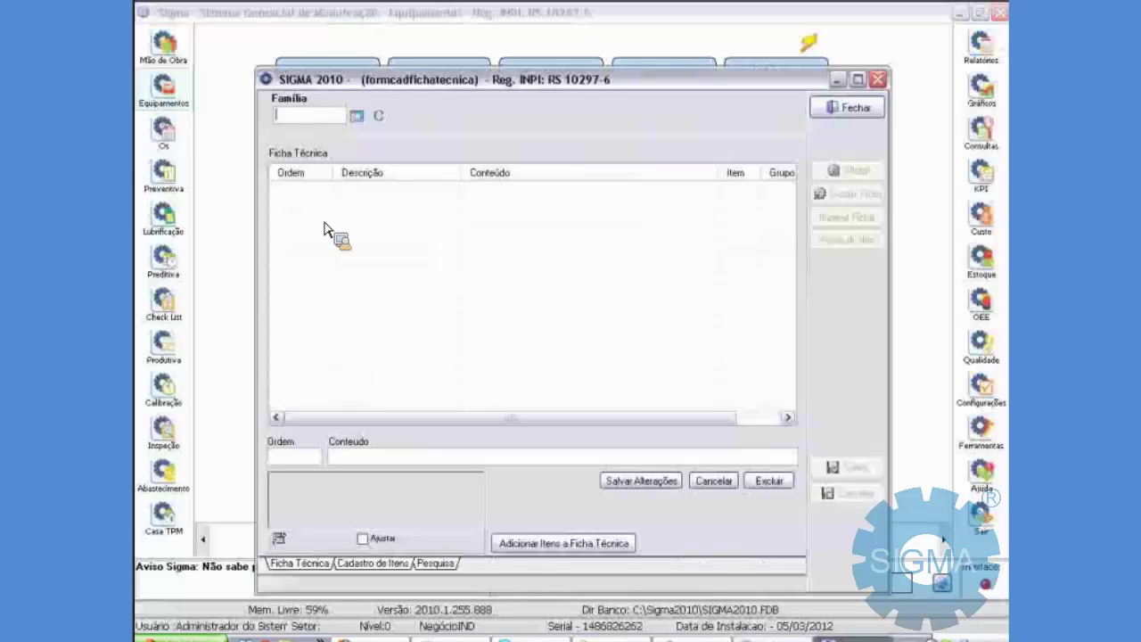
{"action": "type", "text": "LAR"}
{"action": "key", "text": "Return"}
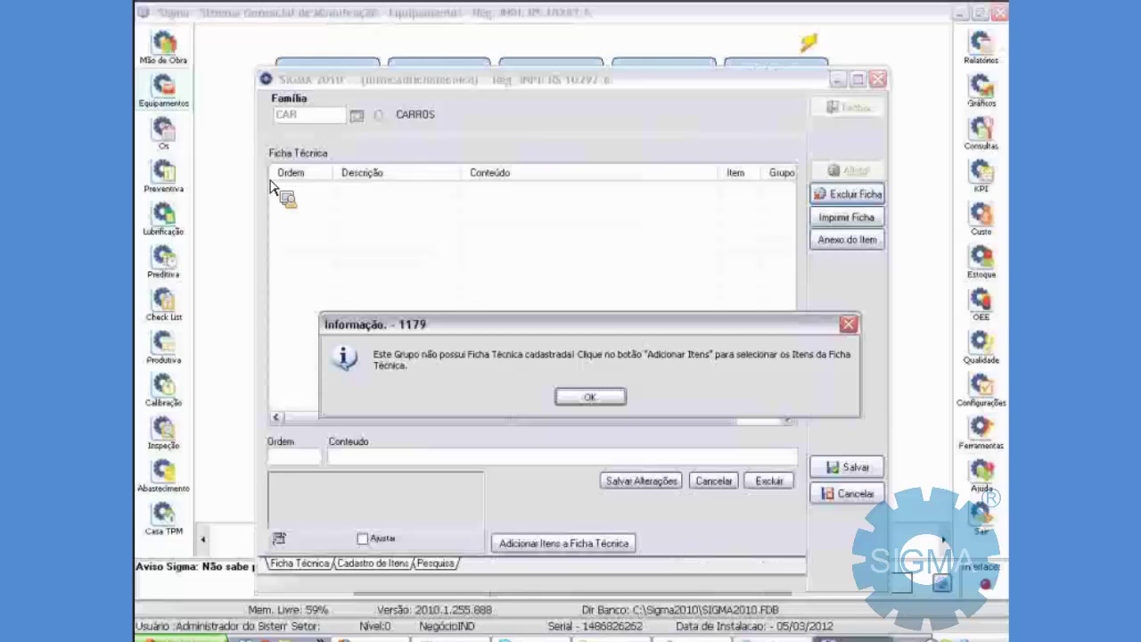
{"action": "key", "text": "Return"}
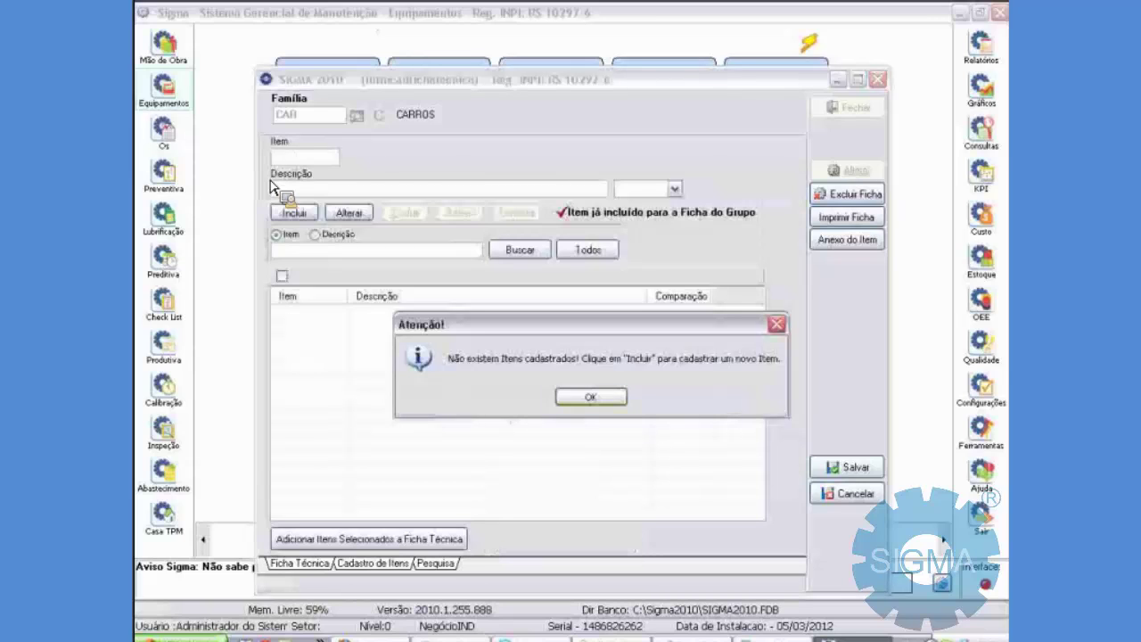
{"action": "key", "text": "Return"}
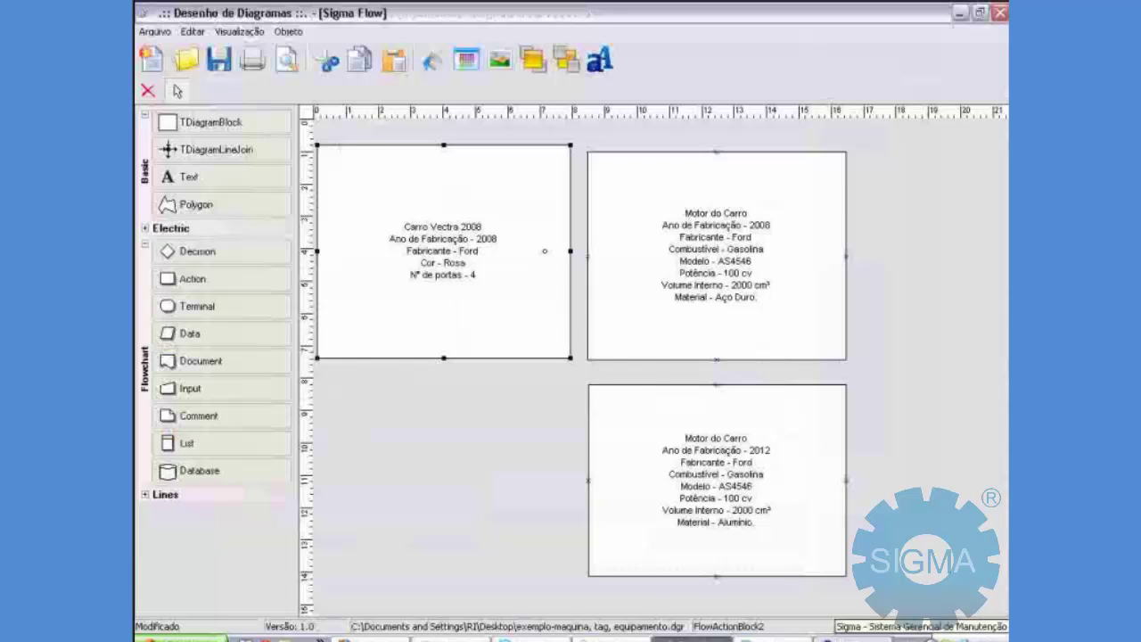
Return from the diagram to SIGMA and include a new technical sheet item described "Ano de Fabricação".
{"action": "left_click", "coordinate": [852, 640]}
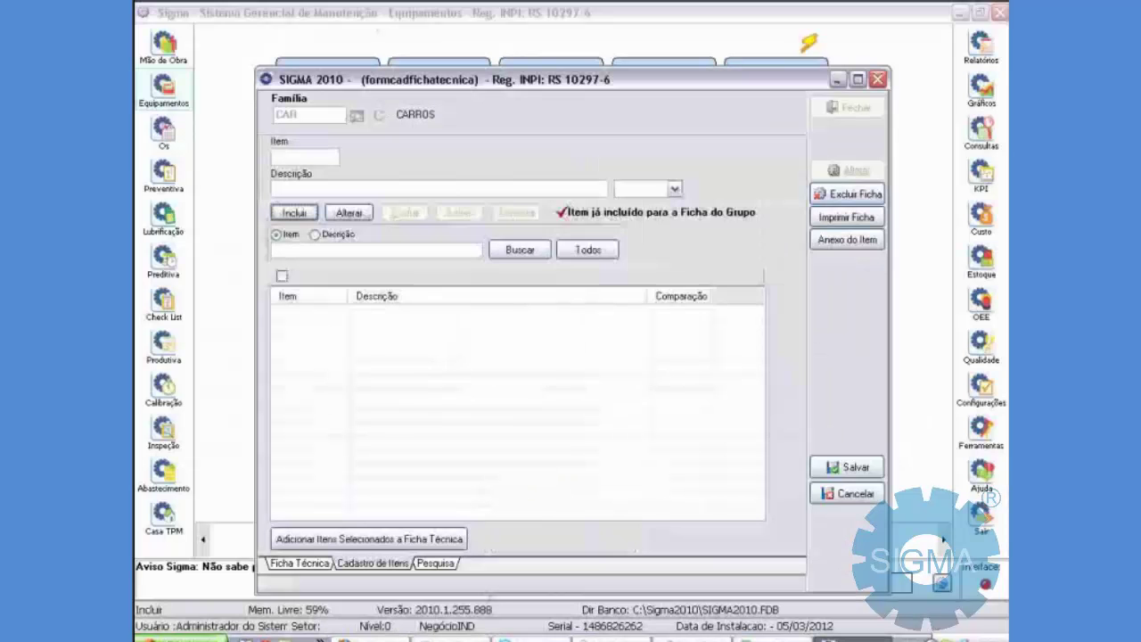
{"action": "key", "text": "Return"}
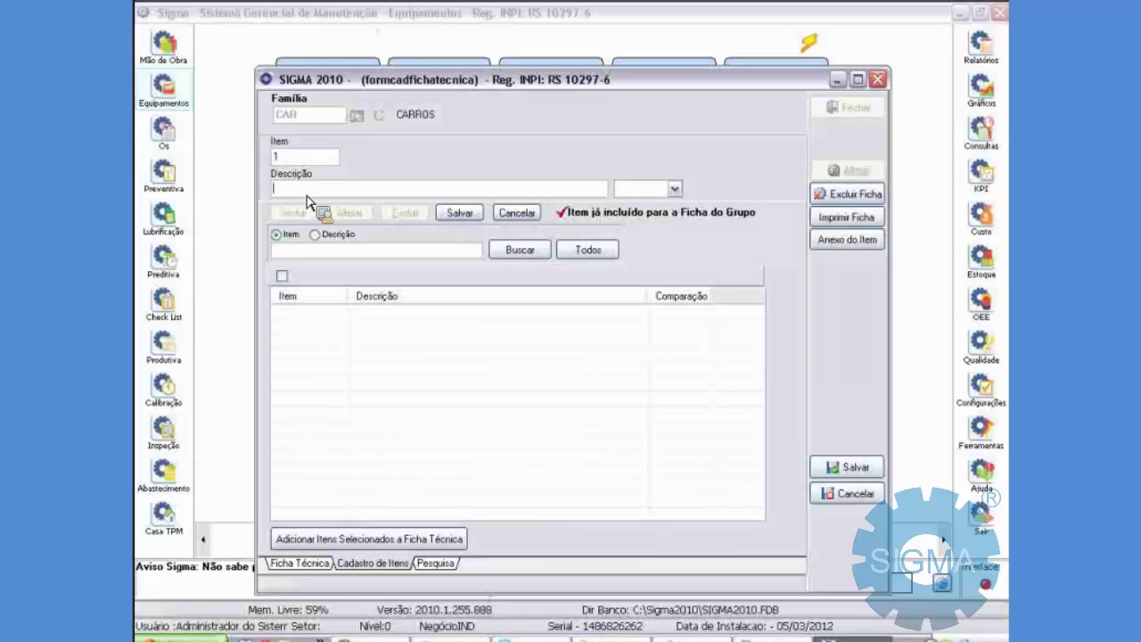
{"action": "type", "text": "Ano de Fabricação"}
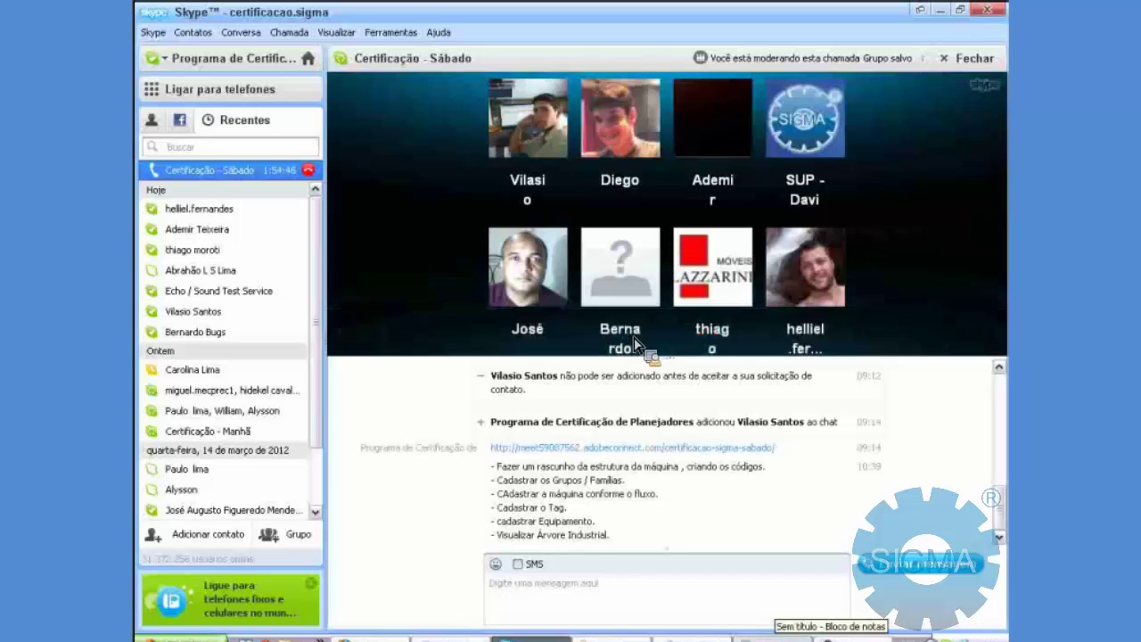
Return from Skype to SIGMA and save the technical sheet item "Ano de Fabricação".
{"action": "key", "text": "alt+Tab"}
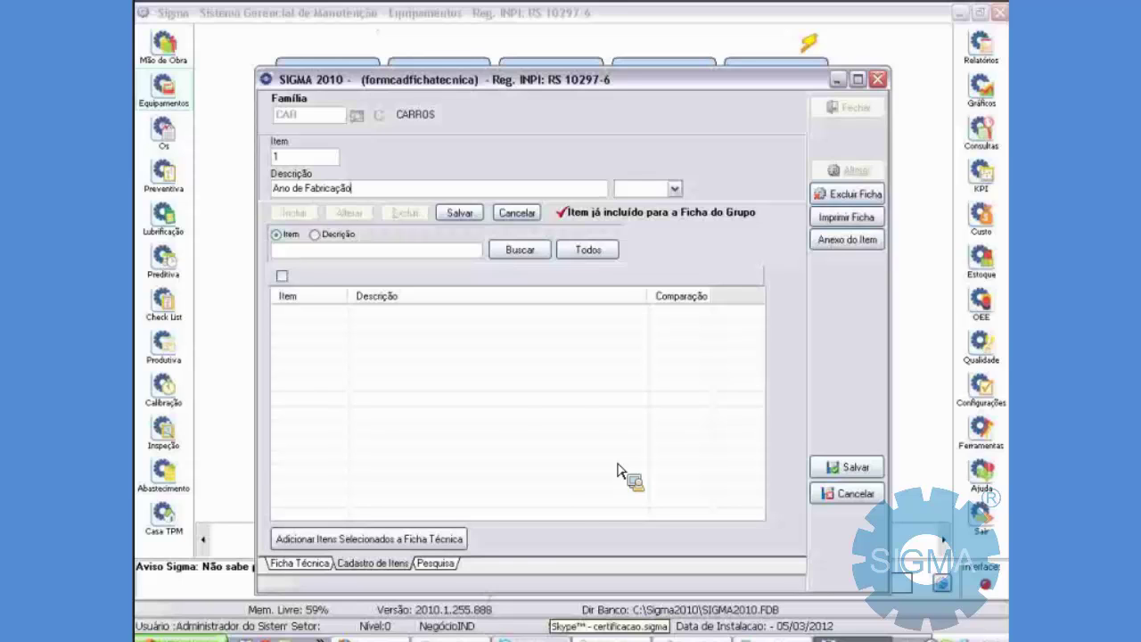
{"action": "key", "text": "alt+Tab"}
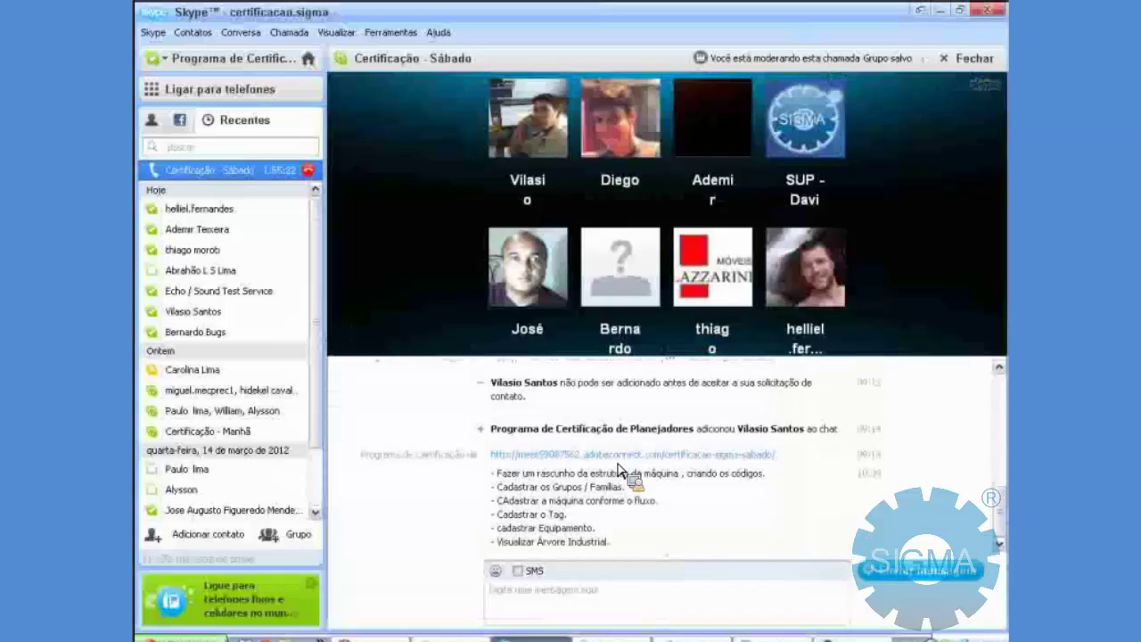
{"action": "key", "text": "alt+Tab"}
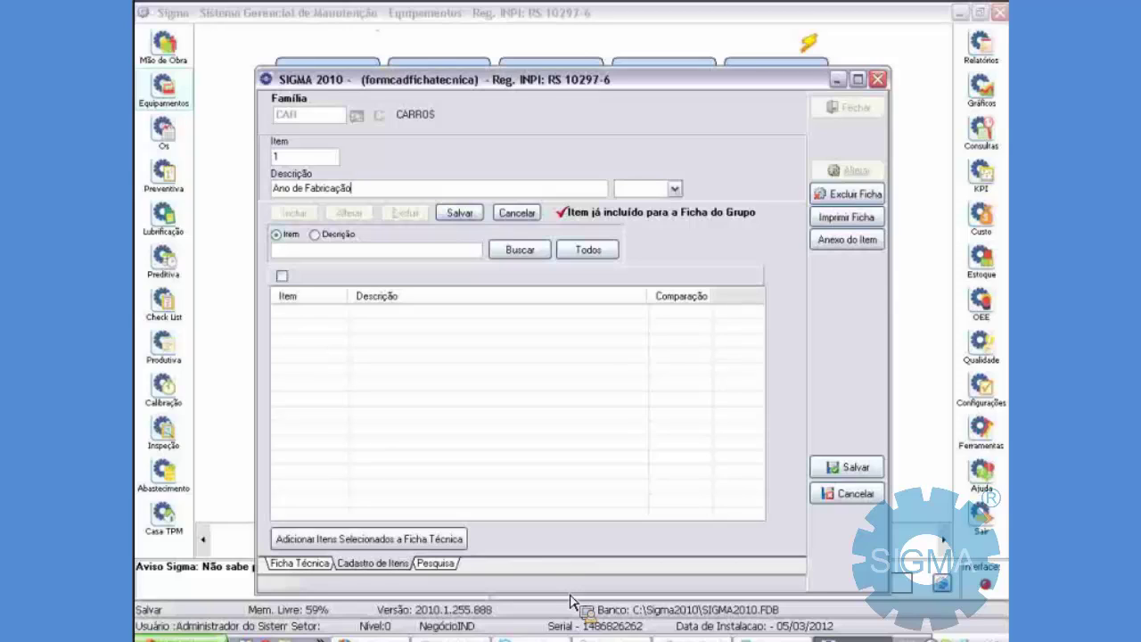
{"action": "key", "text": "Return"}
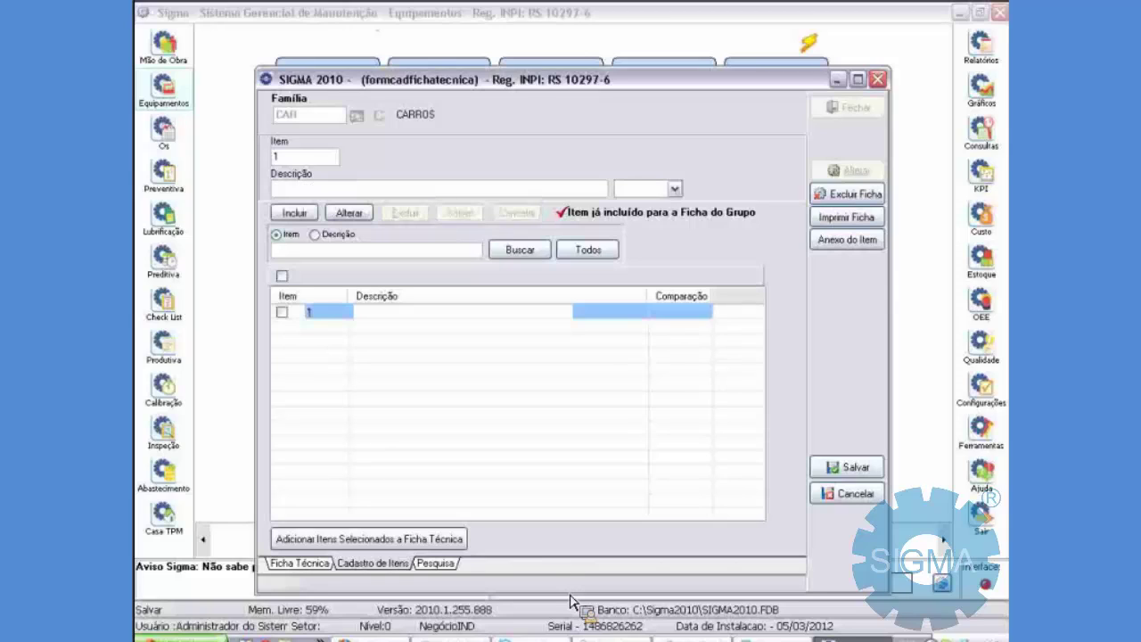
Include and save two more technical sheet items, "Fabricante" and "Cor".
{"action": "key", "text": "alt+i"}
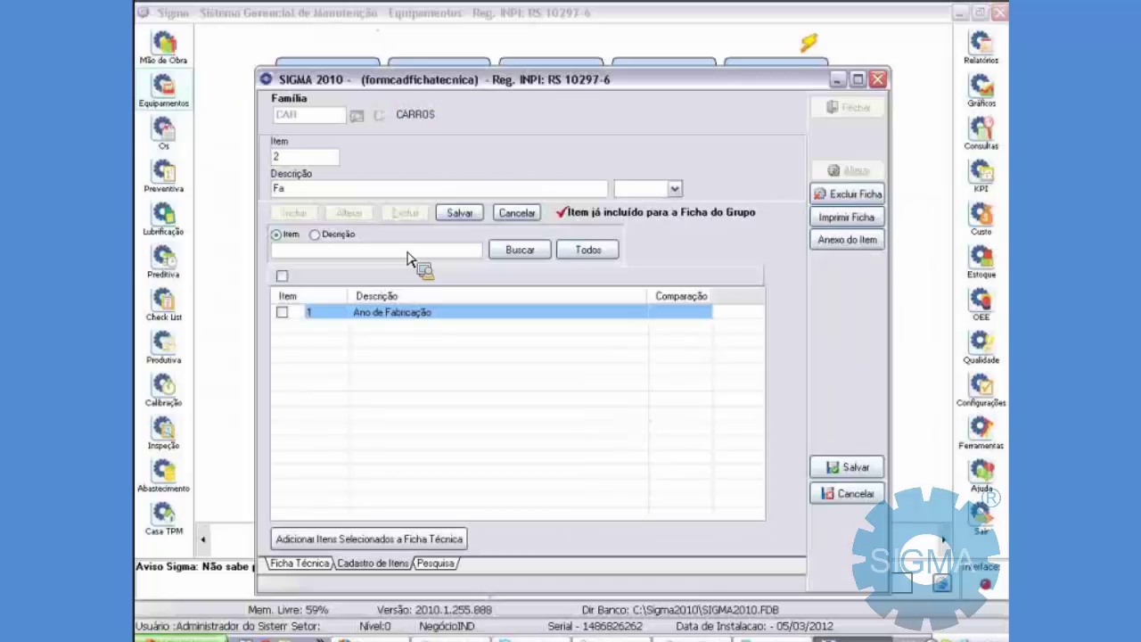
{"action": "type", "text": "bricação"}
{"action": "key", "text": "Return"}
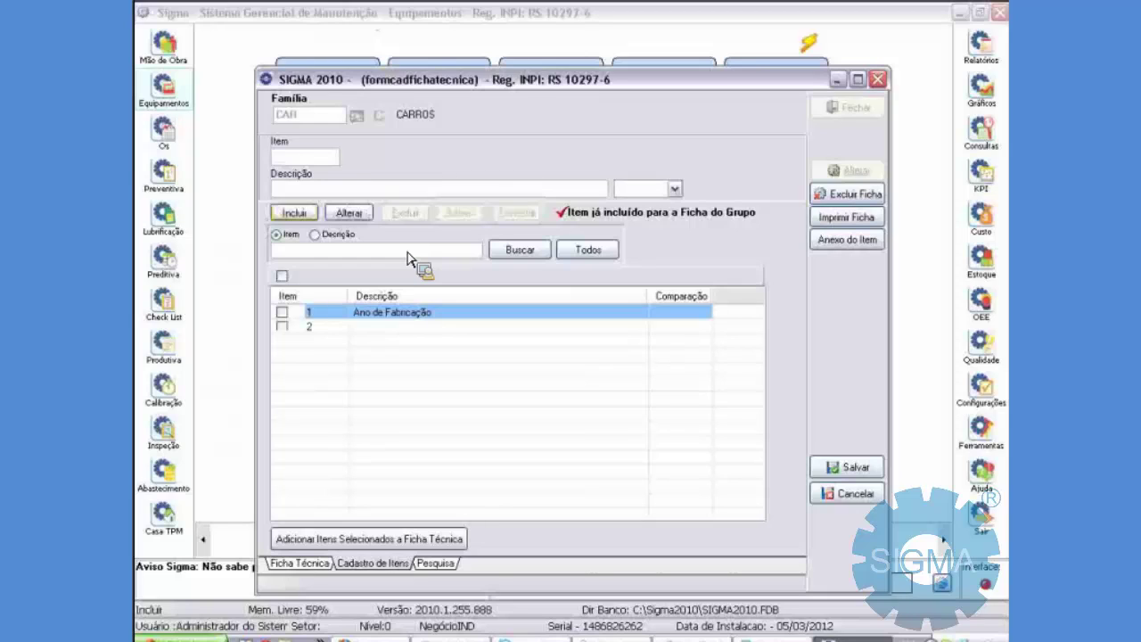
{"action": "key", "text": "Return"}
{"action": "type", "text": "Cor"}
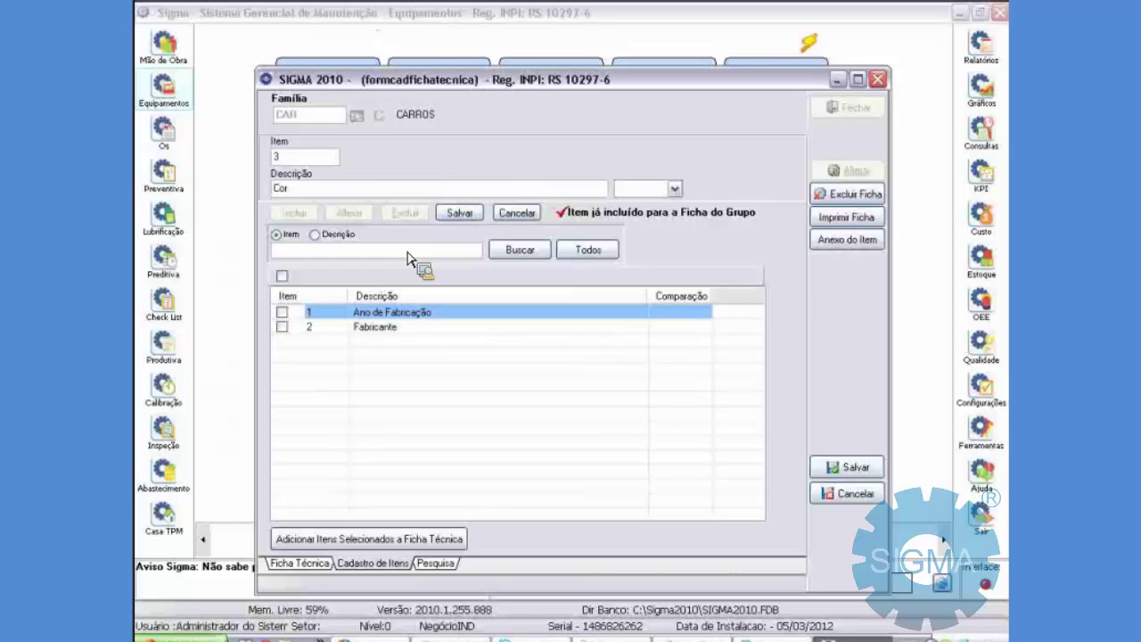
{"action": "key", "text": "Return"}
Include and save a fourth technical sheet item described "N° de Portas".
{"action": "key", "text": "Return"}
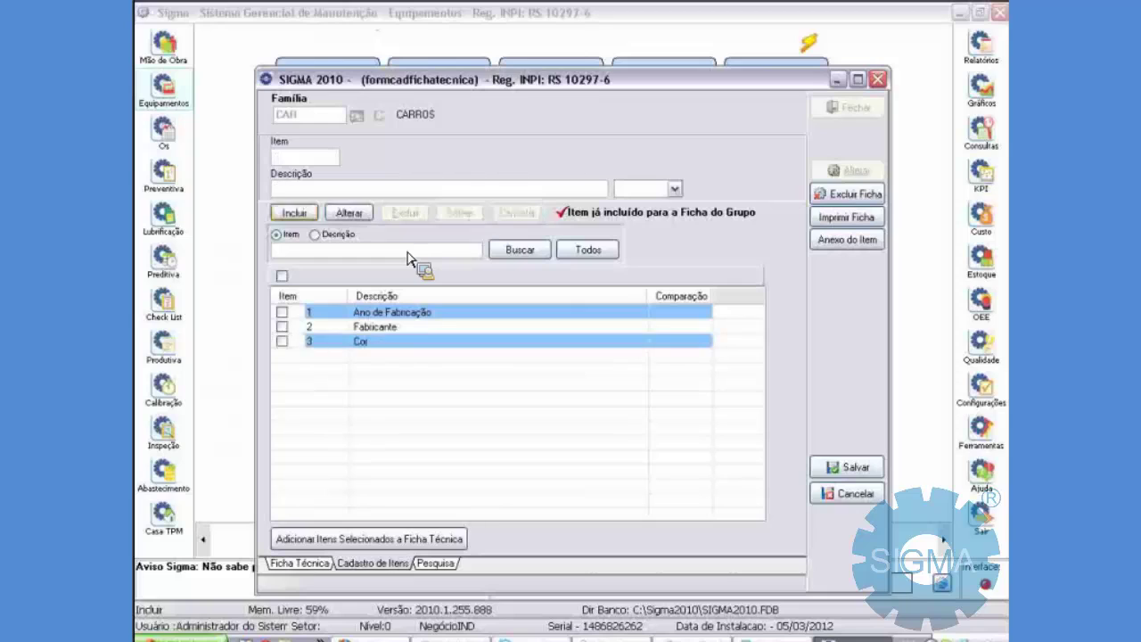
{"action": "type", "text": "N"}
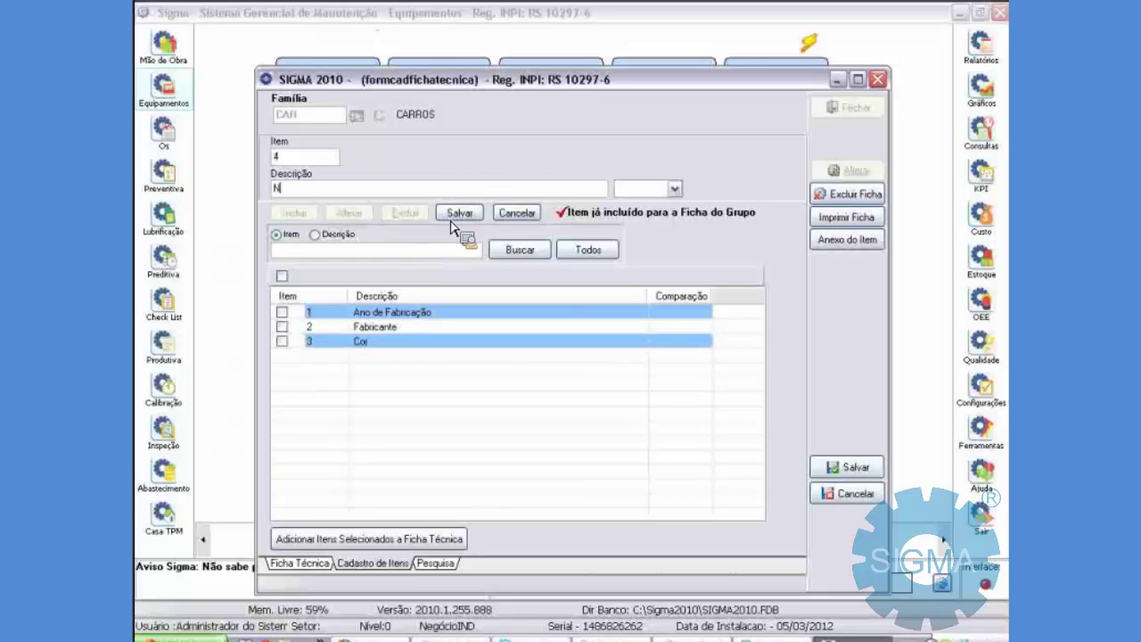
{"action": "type", "text": "º de Portas"}
{"action": "left_click", "coordinate": [453, 217]}
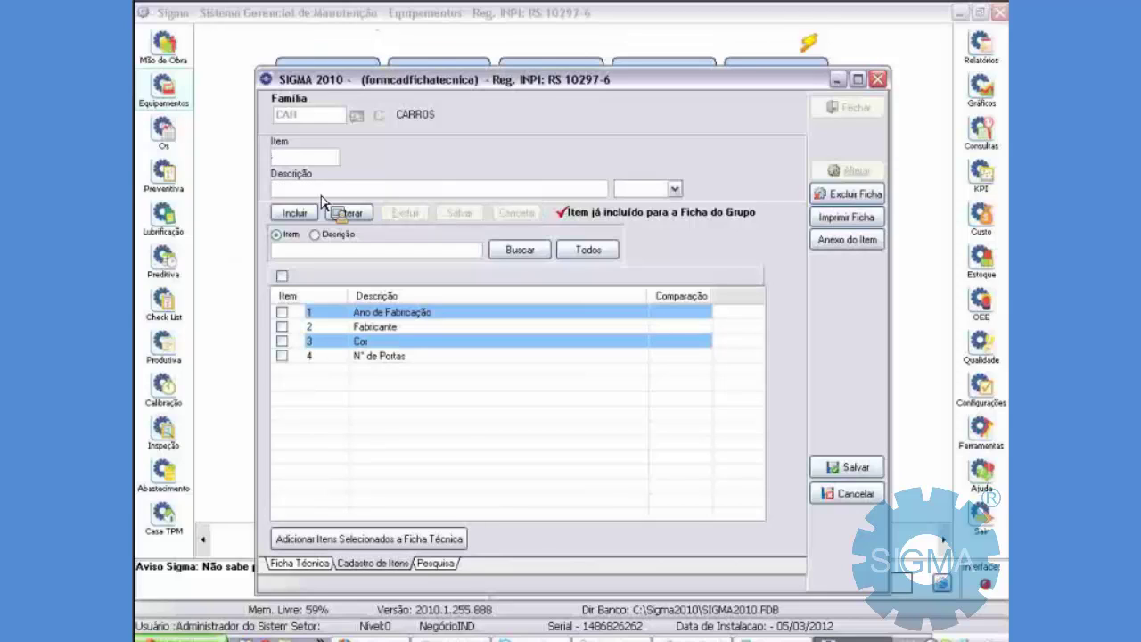
Mark all four registered items and add them to the CAR family's technical sheet, acknowledging the notice.
{"action": "left_click", "coordinate": [429, 247]}
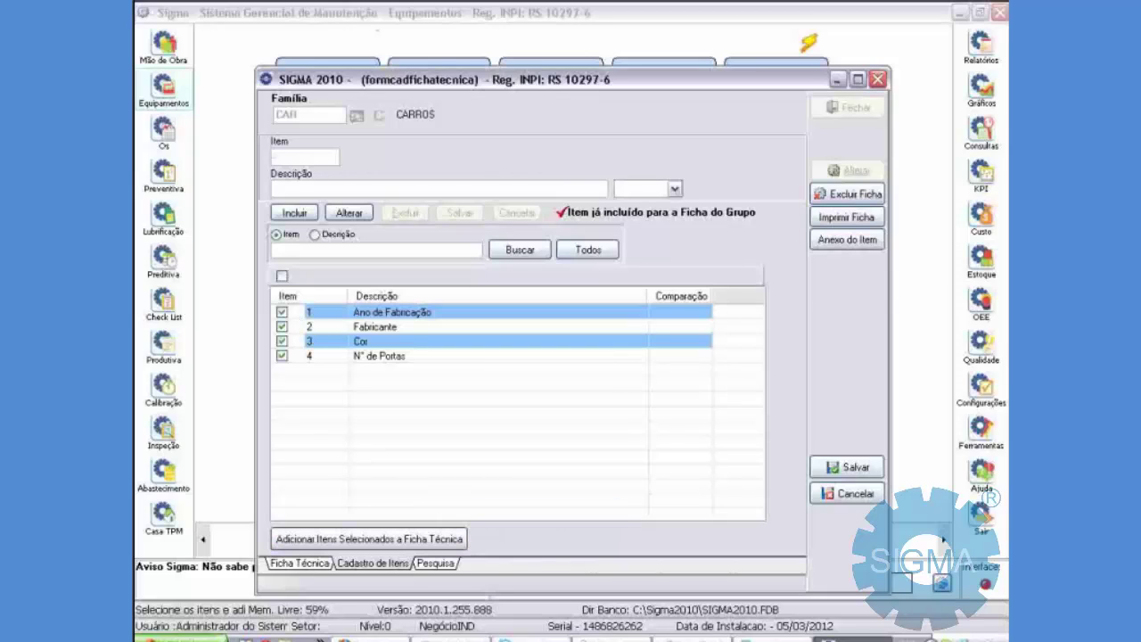
{"action": "left_click", "coordinate": [431, 540]}
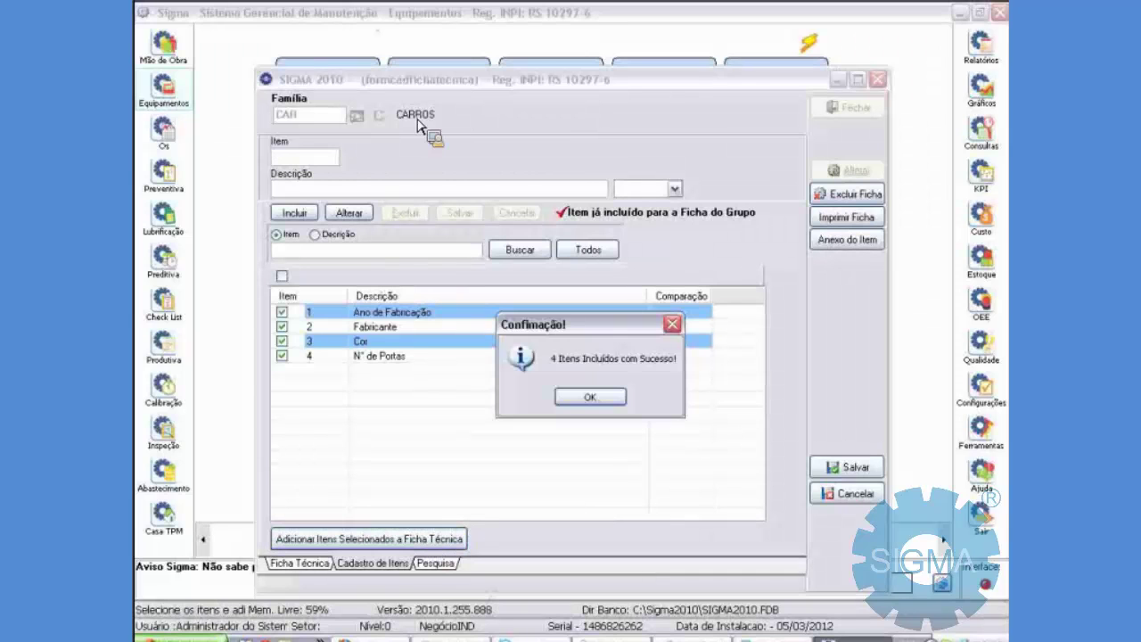
{"action": "key", "text": "Return"}
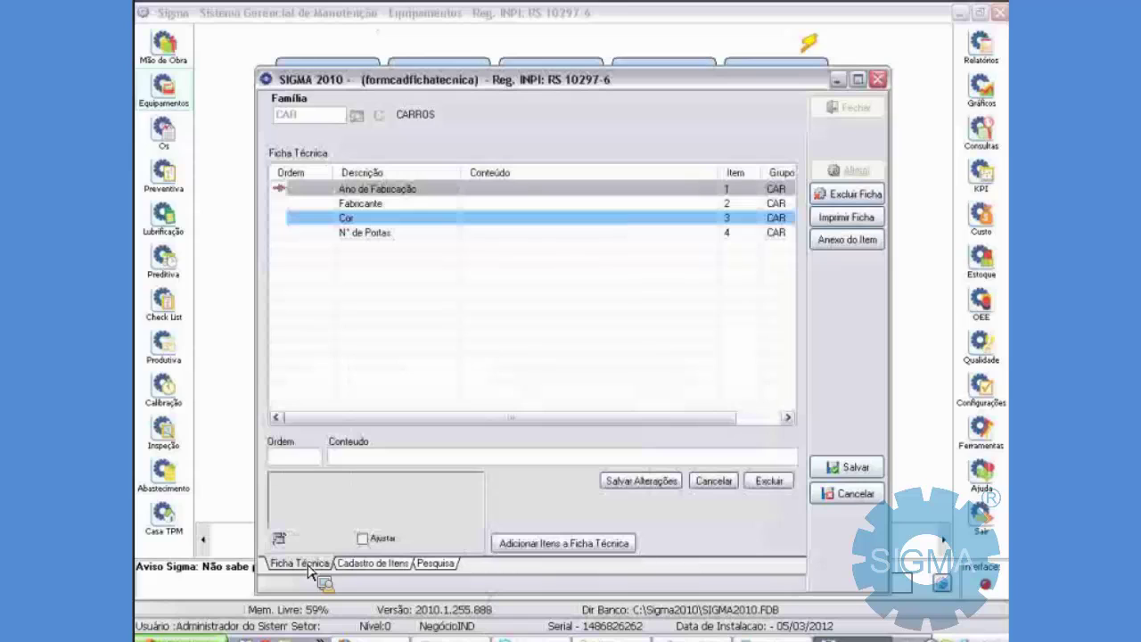
Show the CAR family's technical sheet and save order 01 for the item "Fabricante".
{"action": "left_click", "coordinate": [311, 569]}
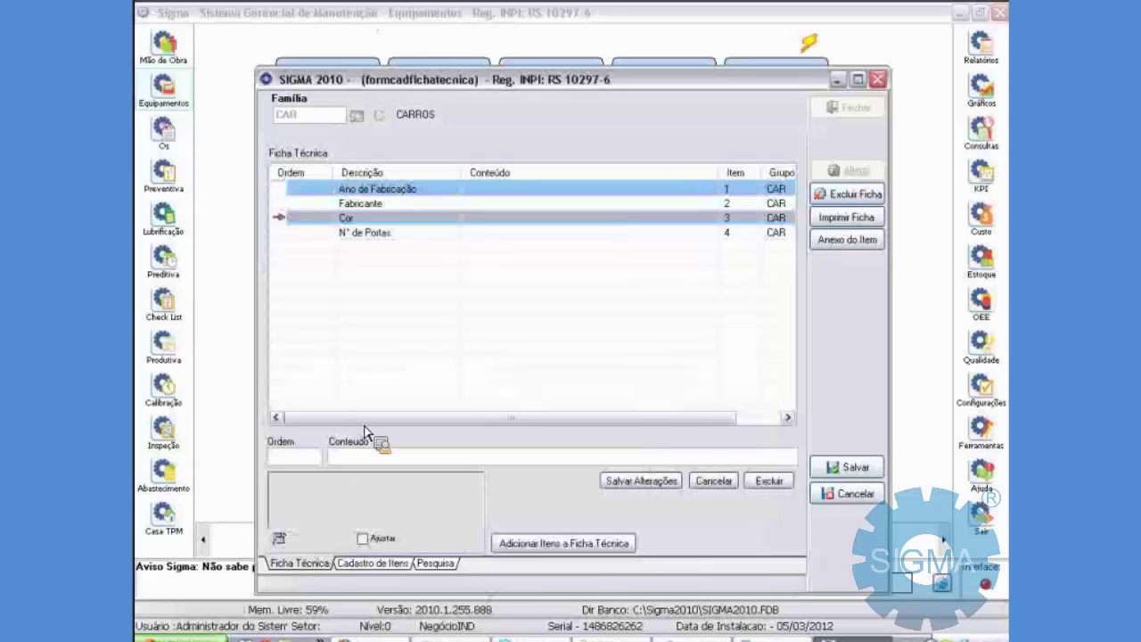
{"action": "scroll", "coordinate": [366, 434], "scroll_direction": "up", "scroll_amount": 2}
{"action": "scroll", "coordinate": [367, 434], "scroll_direction": "down", "scroll_amount": 1}
{"action": "scroll", "coordinate": [366, 434], "scroll_direction": "down", "scroll_amount": 2}
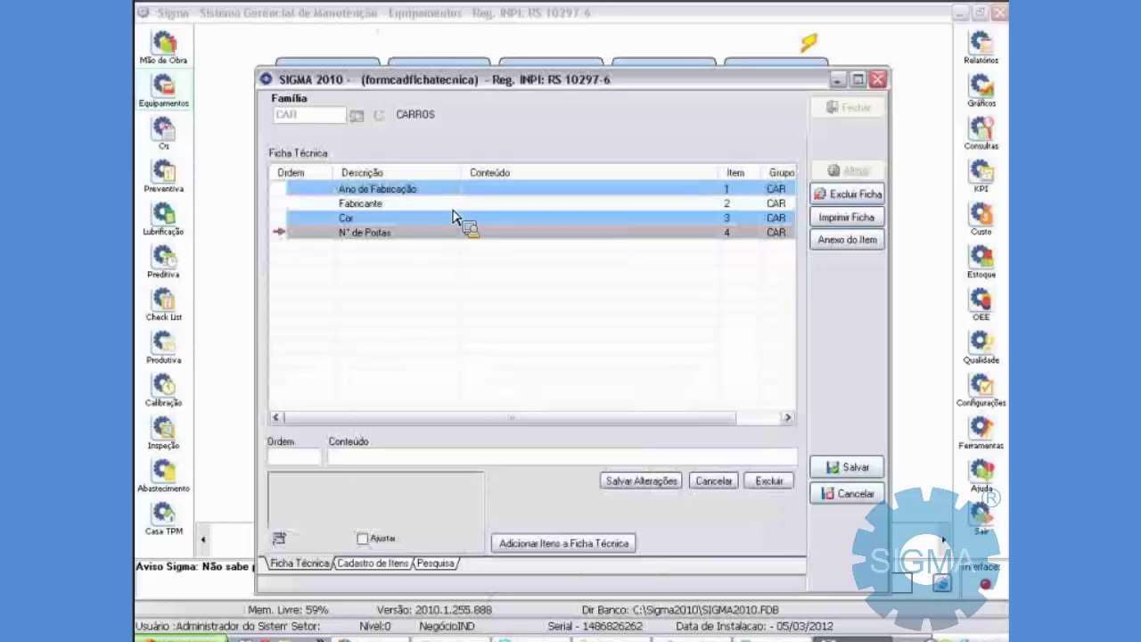
{"action": "scroll", "coordinate": [452, 217], "scroll_direction": "up", "scroll_amount": 3}
{"action": "scroll", "coordinate": [452, 217], "scroll_direction": "down", "scroll_amount": 1}
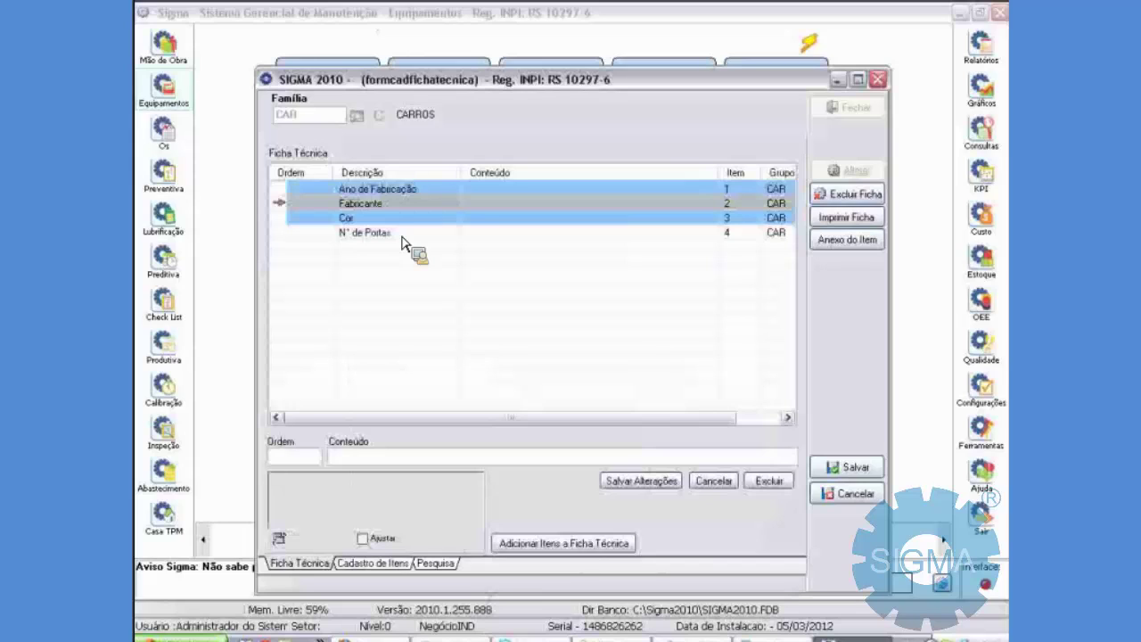
{"action": "left_click_drag", "start_coordinate": [403, 245], "coordinate": [377, 210]}
{"action": "type", "text": "1"}
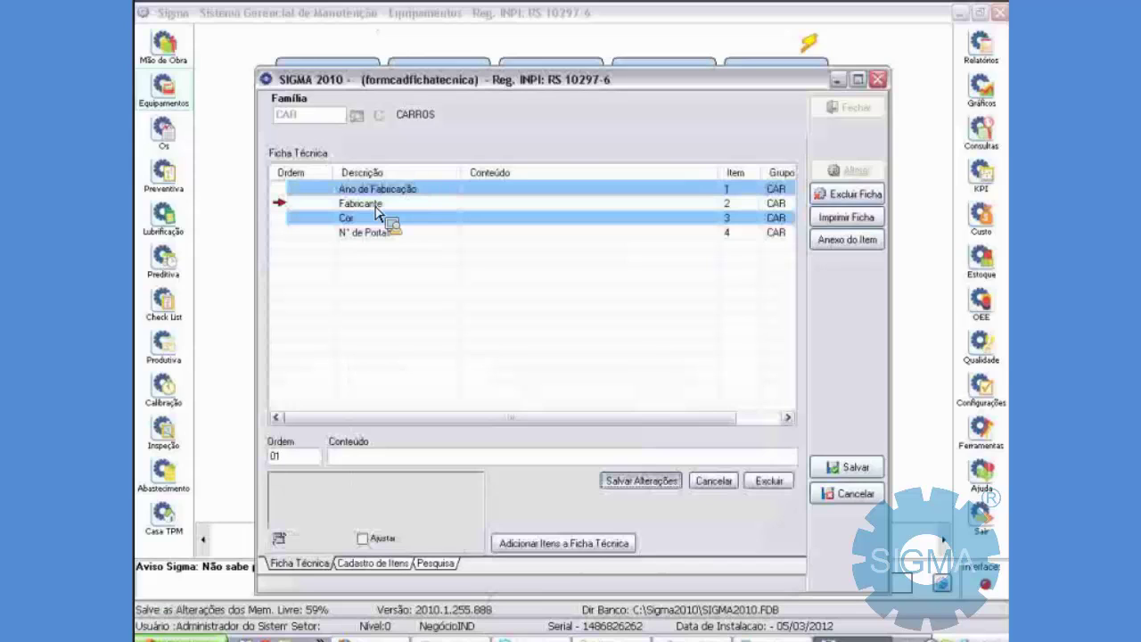
{"action": "key", "text": "Return"}
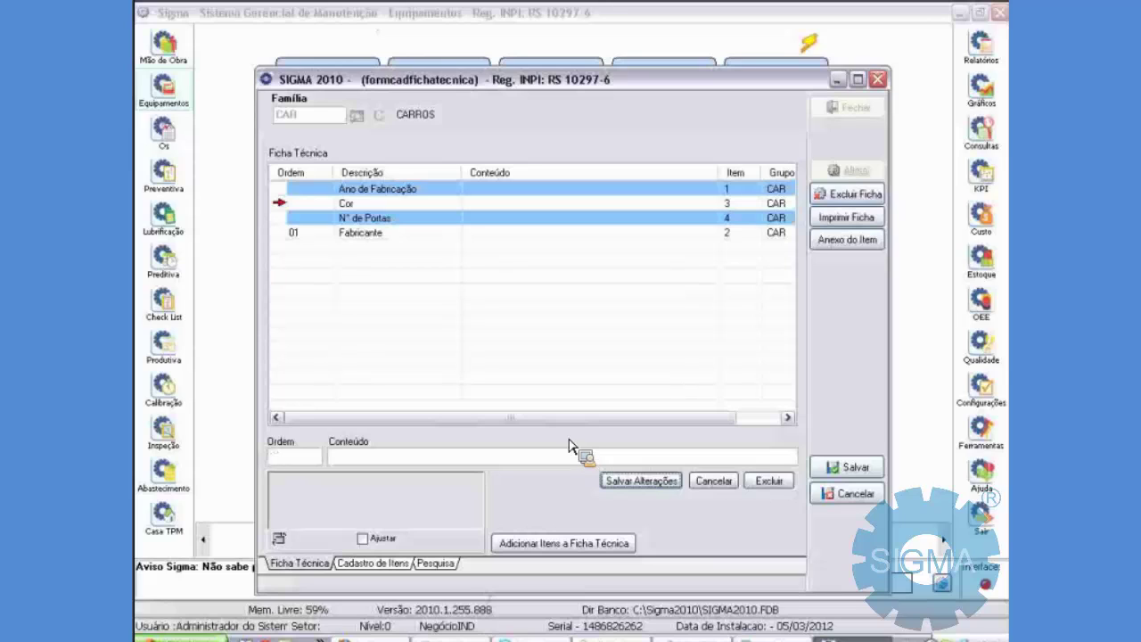
Set and save order 02 for "N° de Portas", 03 for "Ano de Fabricação" and 04 for "Cor".
{"action": "key", "text": "Down"}
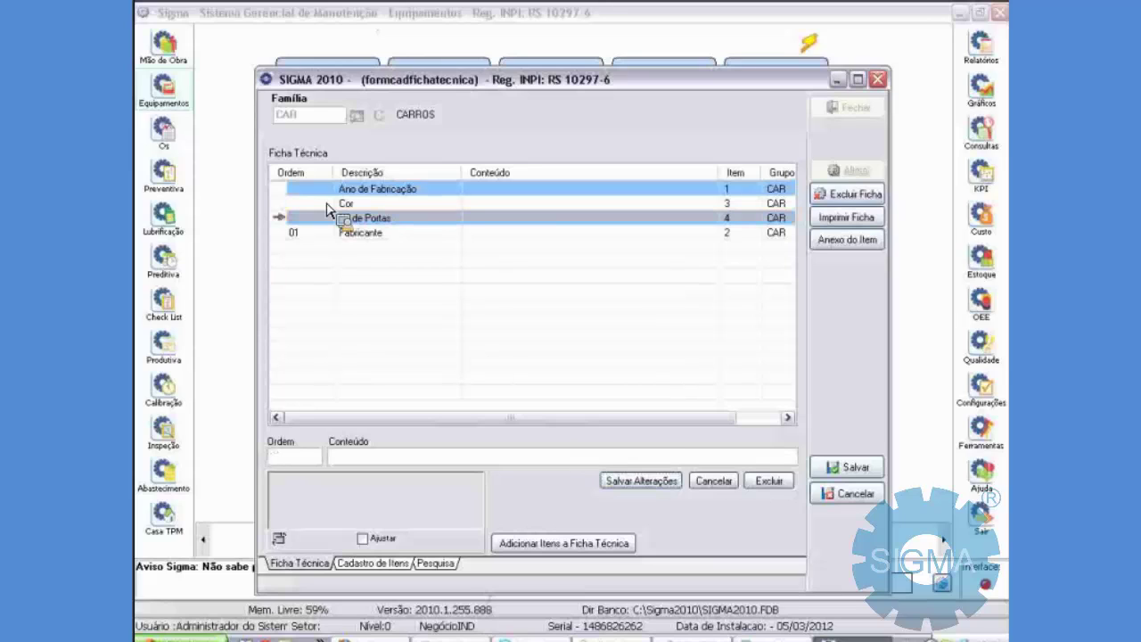
{"action": "type", "text": "02"}
{"action": "key", "text": "Return"}
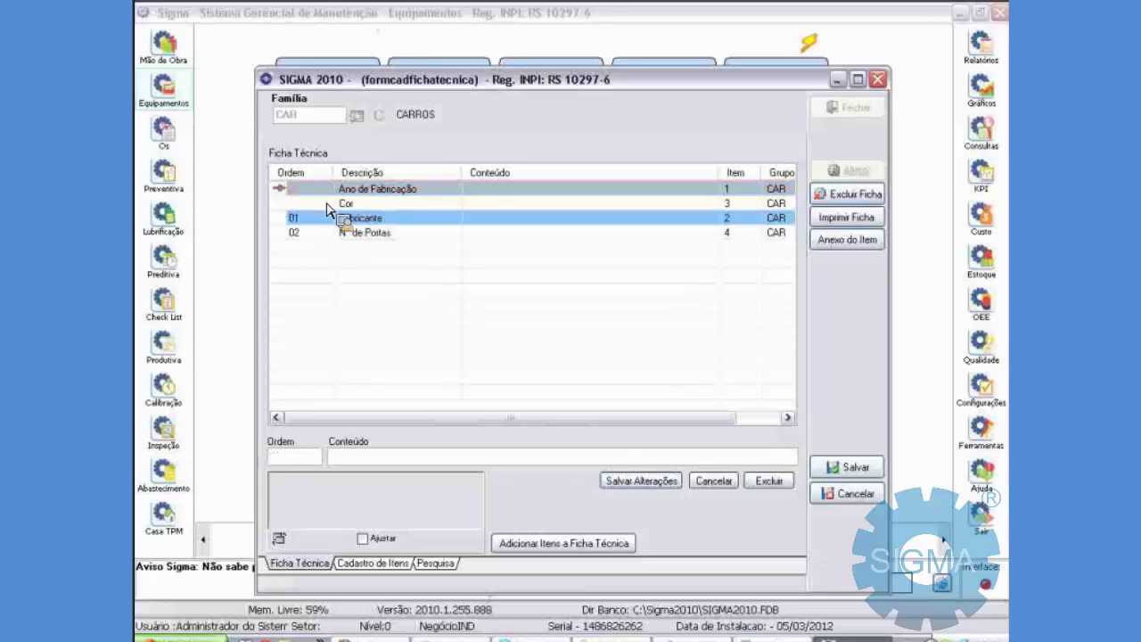
{"action": "type", "text": "03"}
{"action": "key", "text": "Return"}
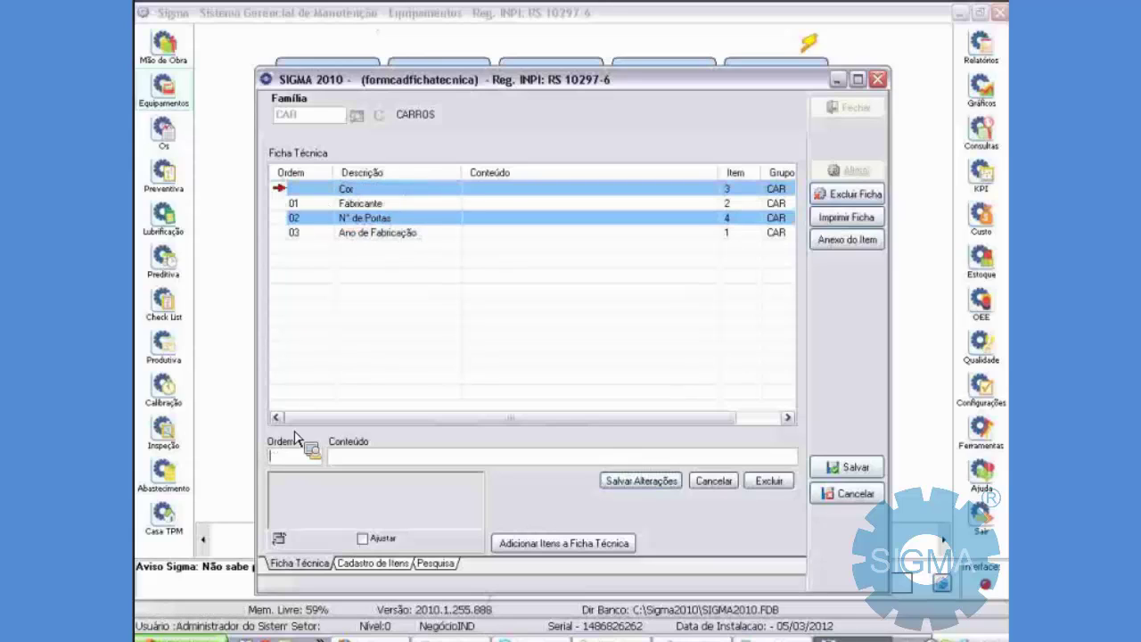
{"action": "type", "text": "04"}
{"action": "key", "text": "Return"}
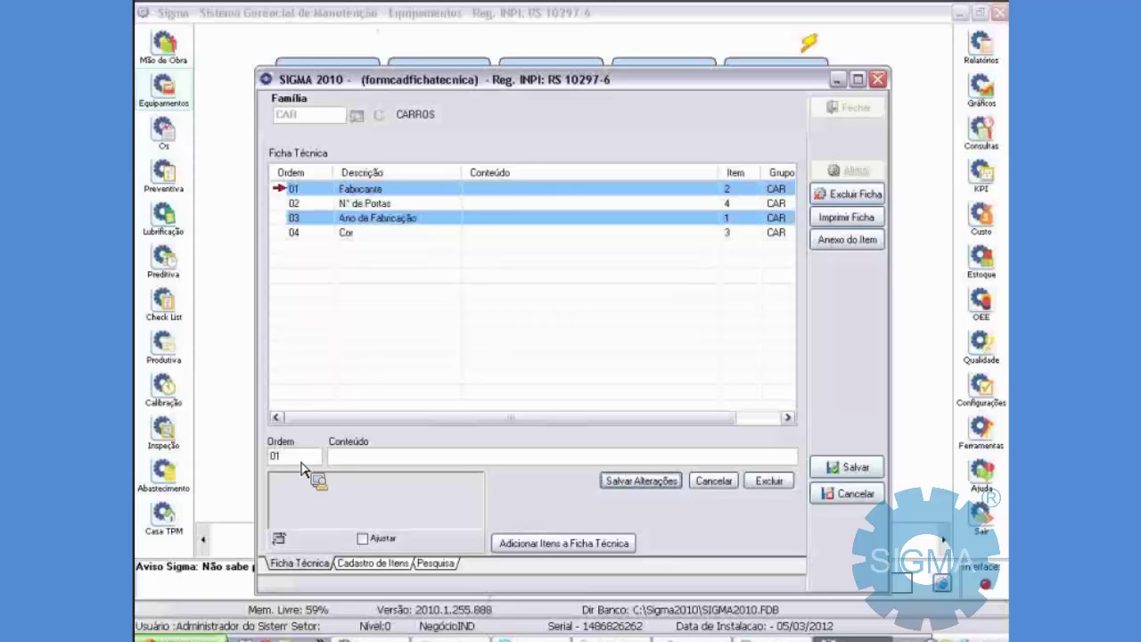
Set the content of the item "Fabricante" to "Ford" and save the item change.
{"action": "left_click", "coordinate": [451, 330]}
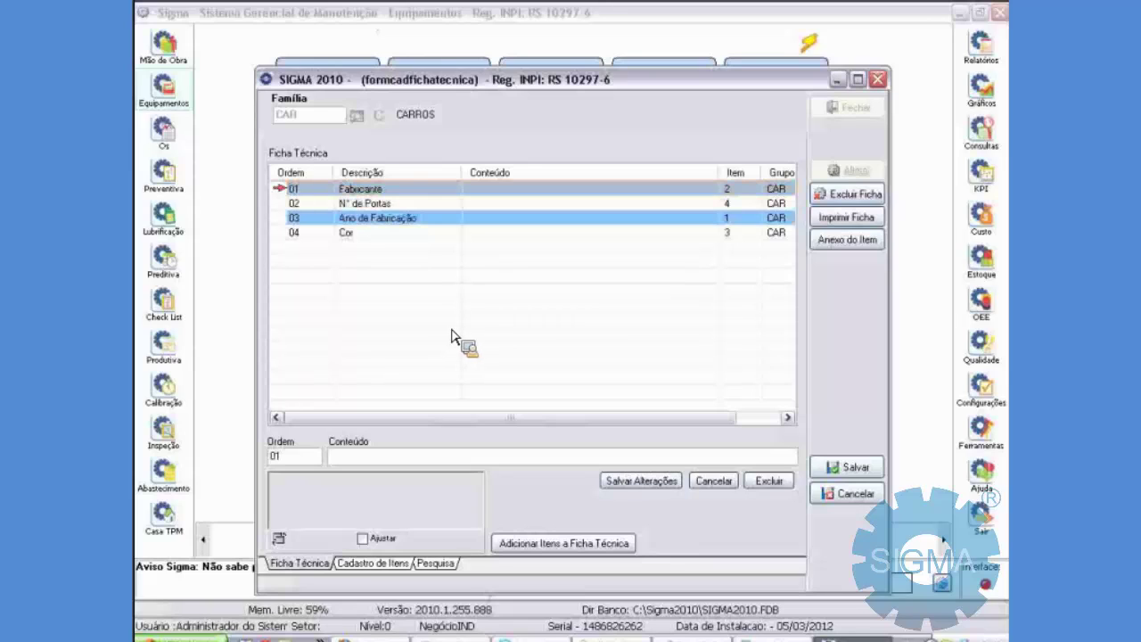
{"action": "left_click", "coordinate": [408, 460]}
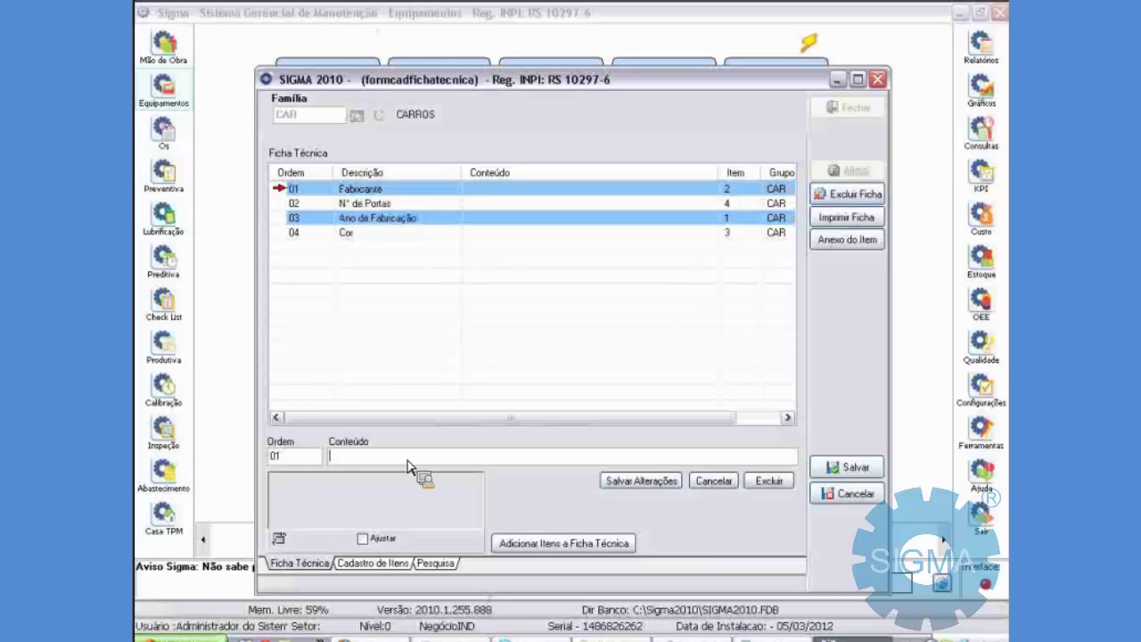
{"action": "type", "text": "Ford"}
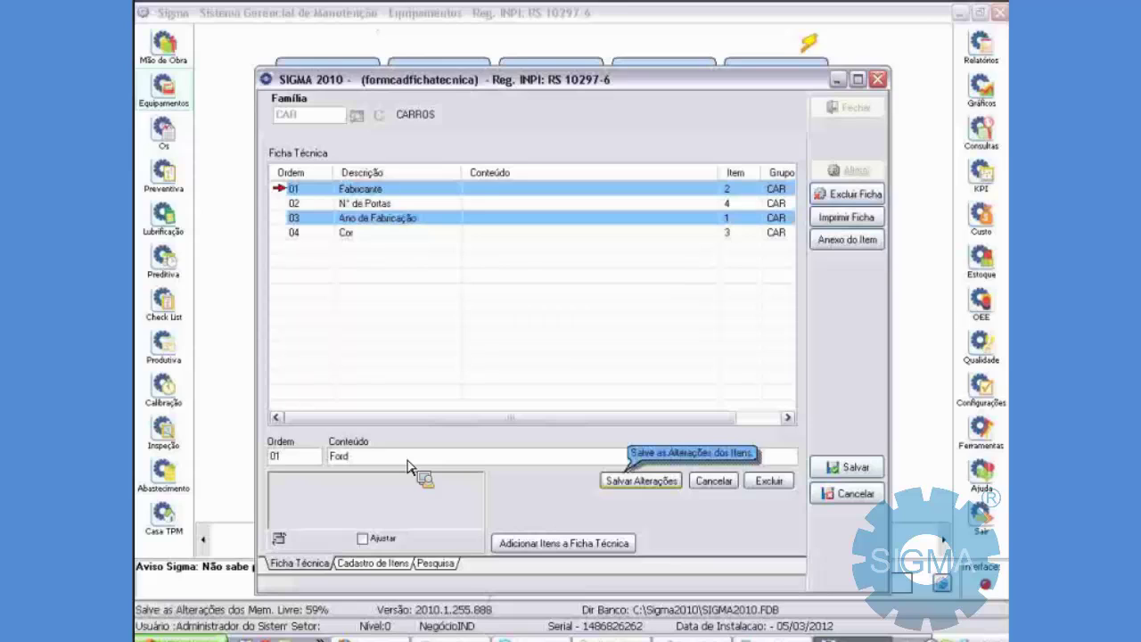
{"action": "key", "text": "Return"}
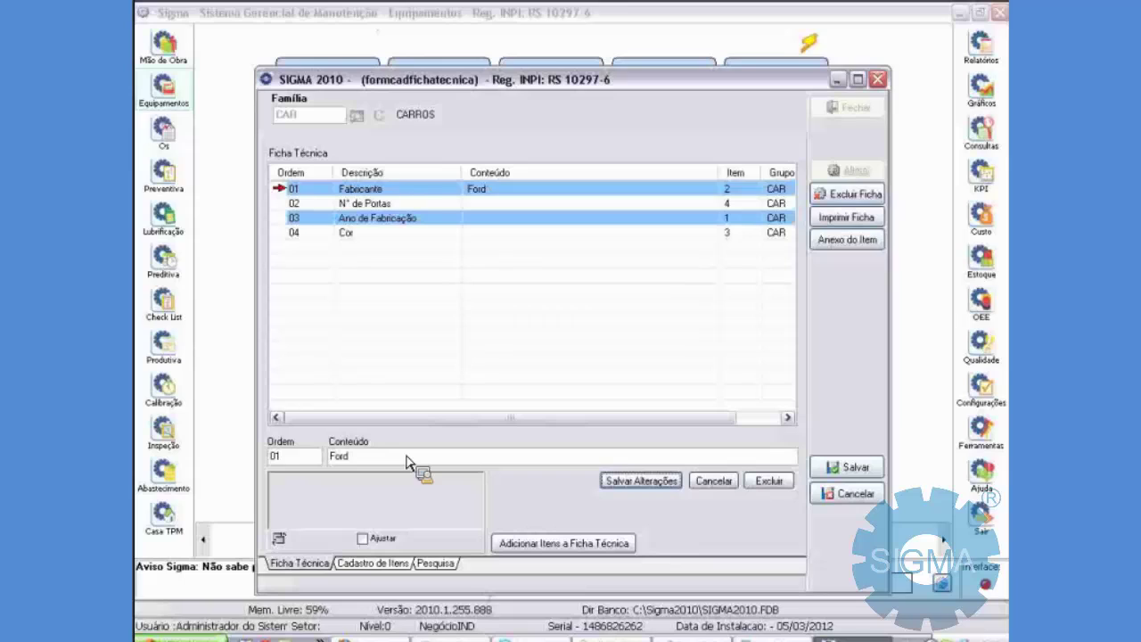
Set the content of the item "Cor" to "Branco" and save the item change.
{"action": "left_click", "coordinate": [478, 236]}
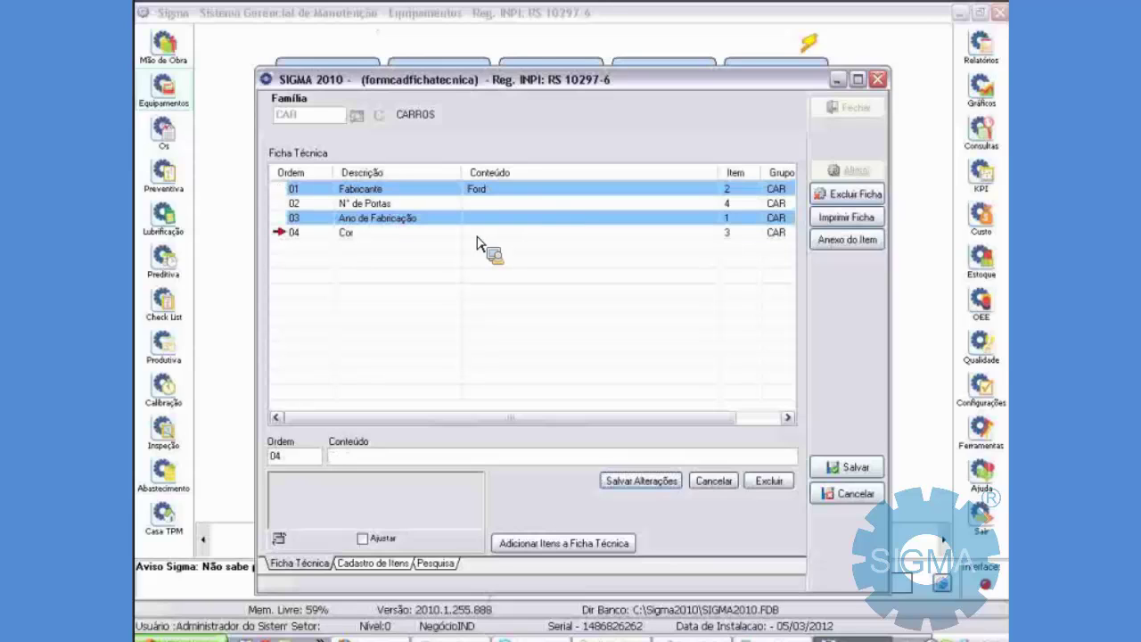
{"action": "type", "text": "Branco"}
{"action": "key", "text": "Return"}
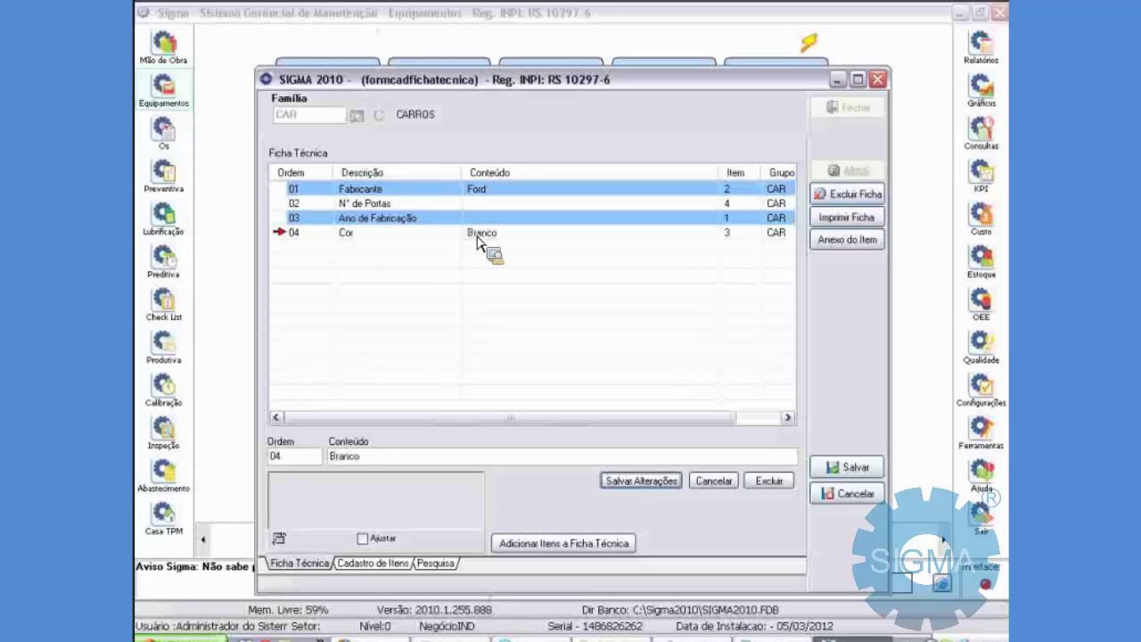
{"action": "key", "text": "Return"}
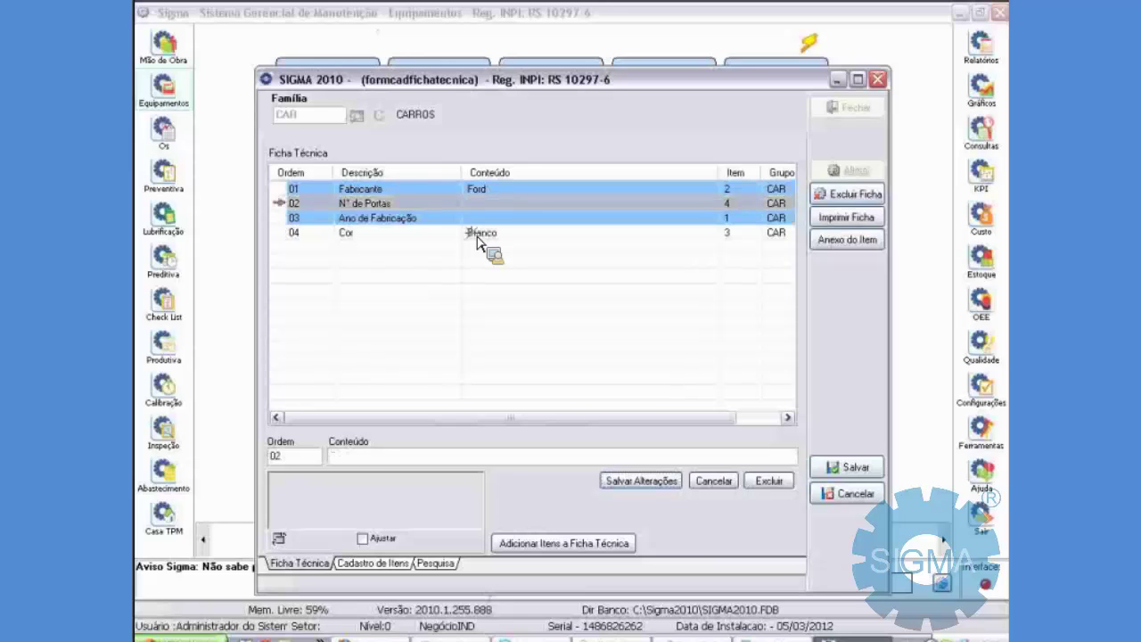
{"action": "left_click", "coordinate": [477, 237]}
{"action": "key", "text": "Up"}
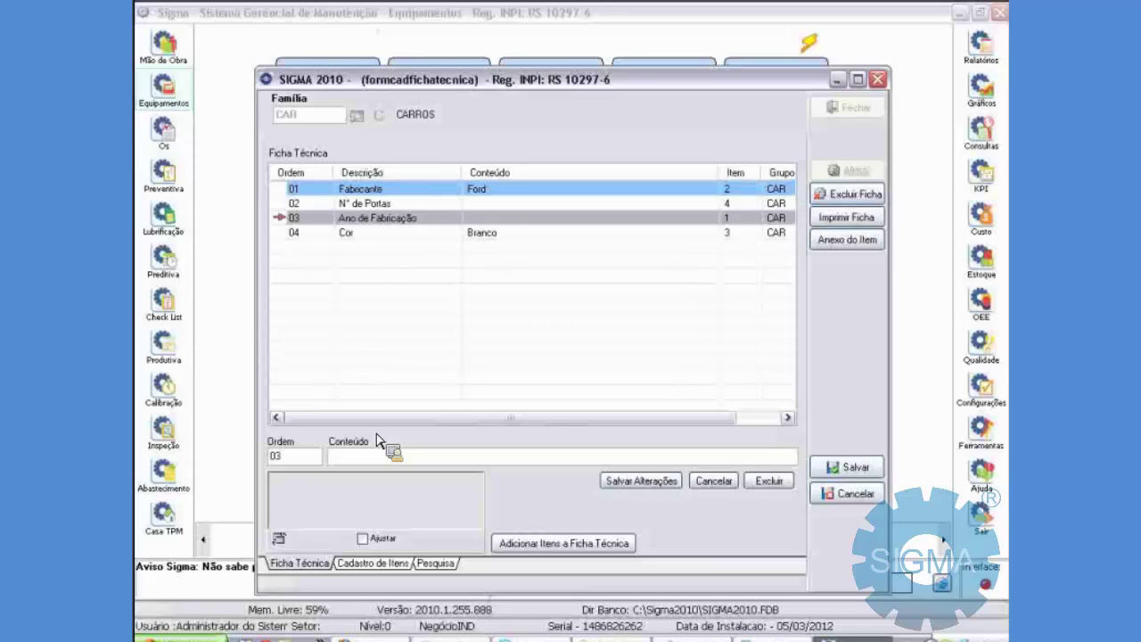
{"action": "left_click", "coordinate": [444, 236]}
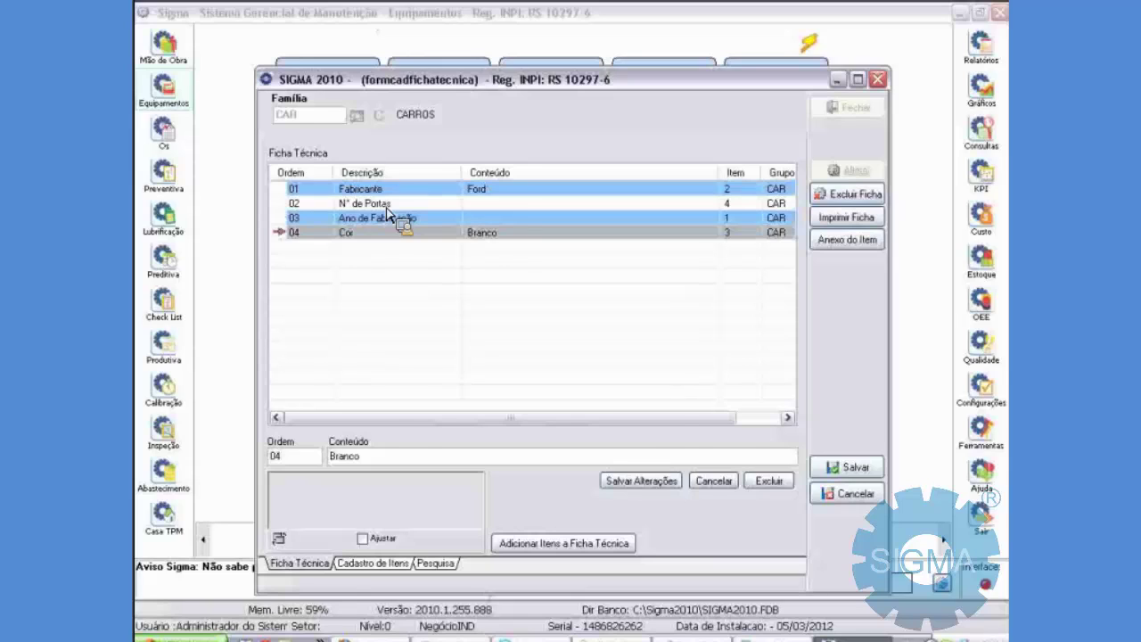
Save the CAR technical sheet and accept updating its items for machine, tag and equipment.
{"action": "key", "text": "ctrl+s"}
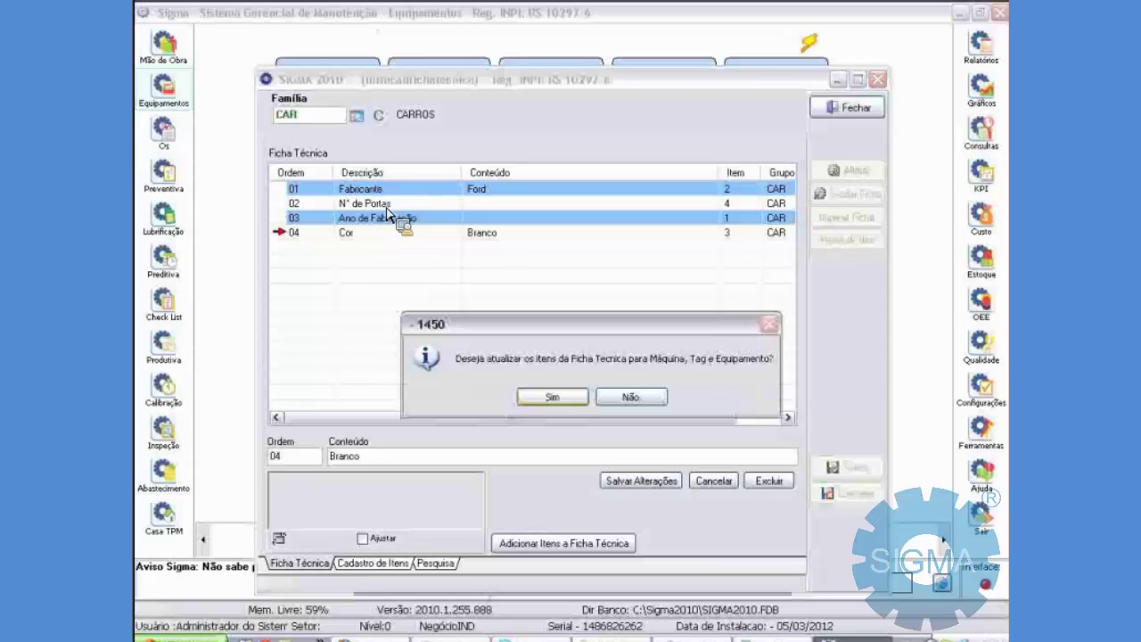
{"action": "key", "text": "Return"}
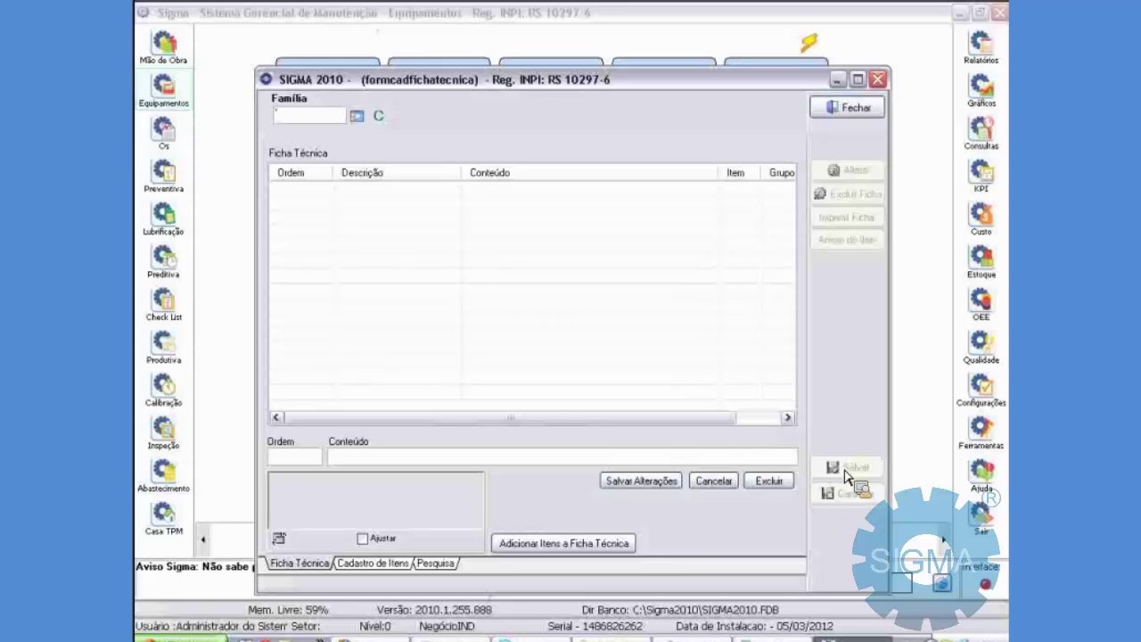
Leave the technical sheet form and open machine CAR-01 in the Máquinas form for alteration.
{"action": "key", "text": "Escape"}
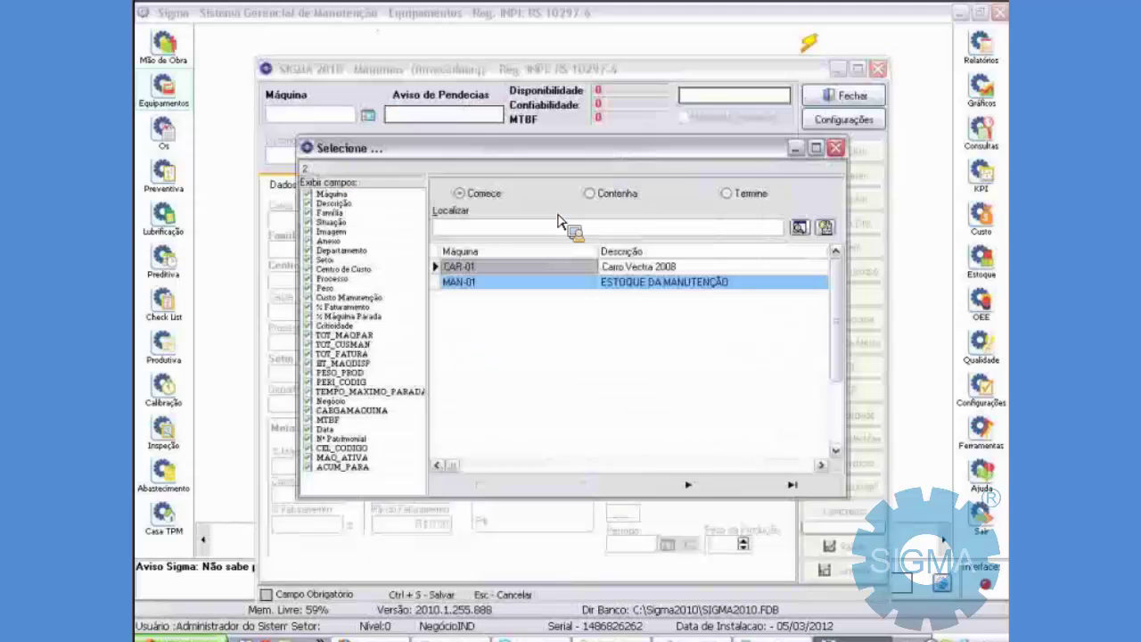
{"action": "double_click", "coordinate": [489, 248]}
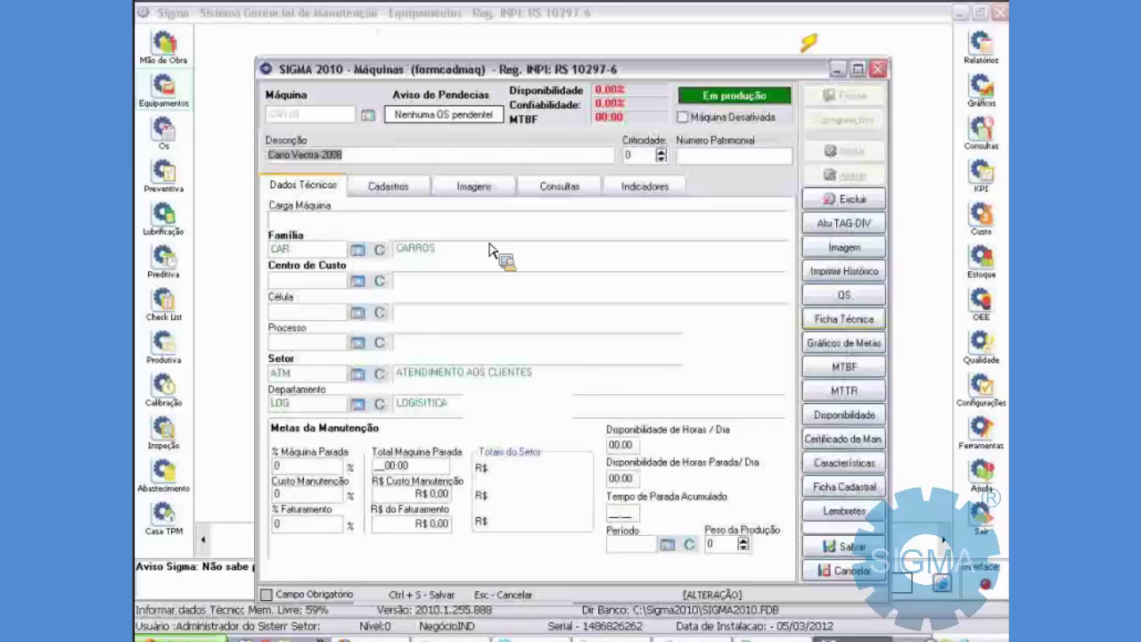
In the technical sheet of machine CAR-01, set "N° de Portas" to 4 and "Ano de Fabricação" to 2008, and save the changes.
{"action": "left_click", "coordinate": [842, 319]}
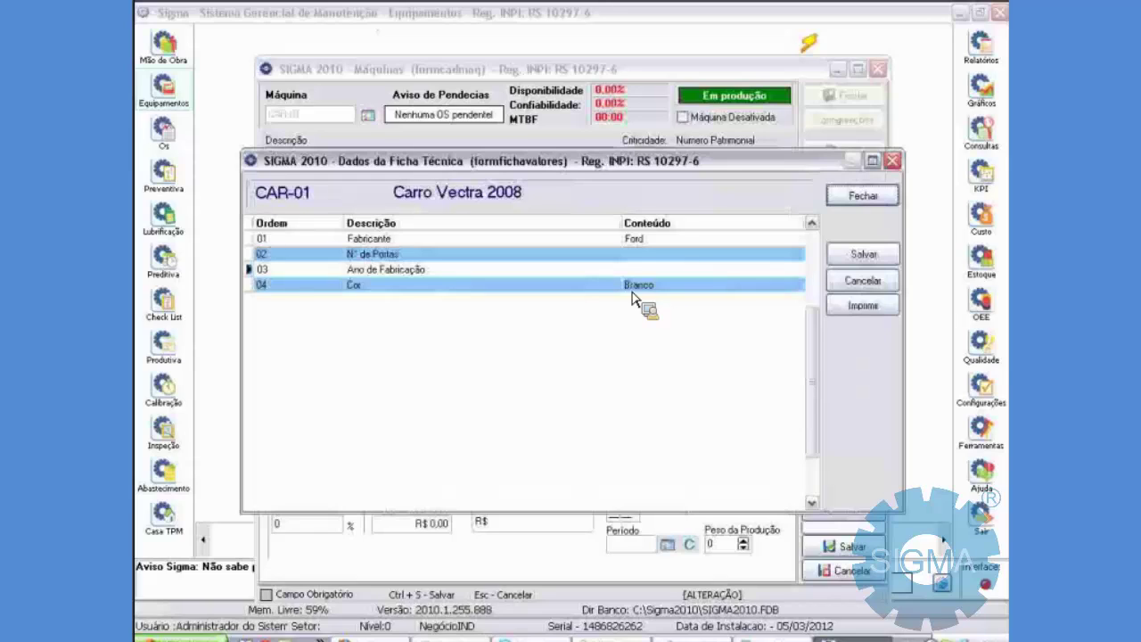
{"action": "key", "text": "Up"}
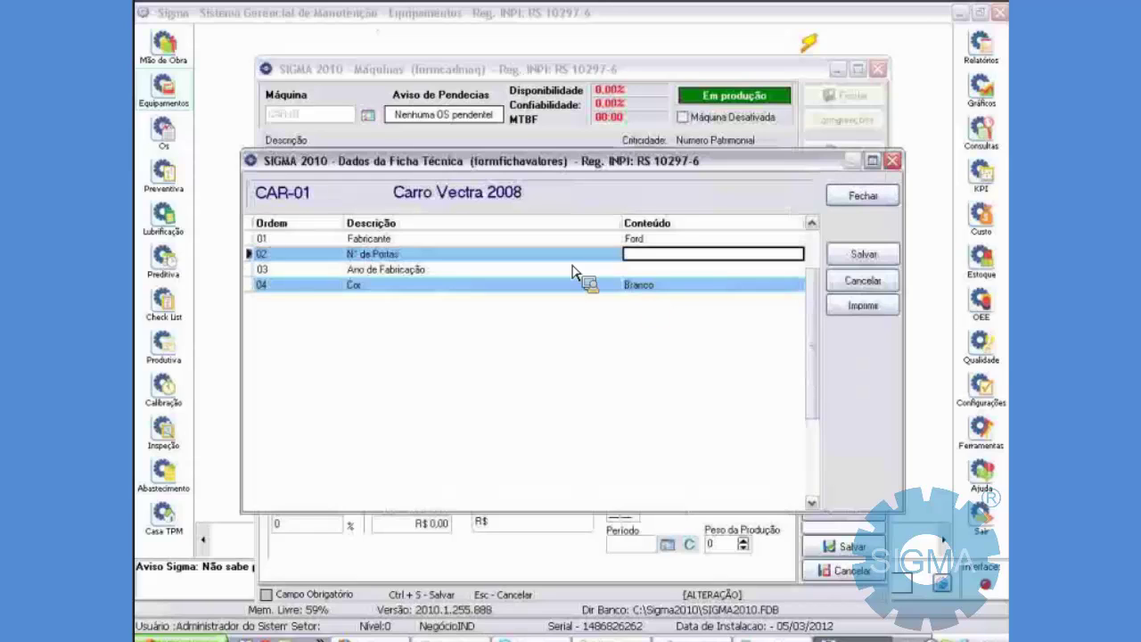
{"action": "type", "text": "4"}
{"action": "key", "text": "Down"}
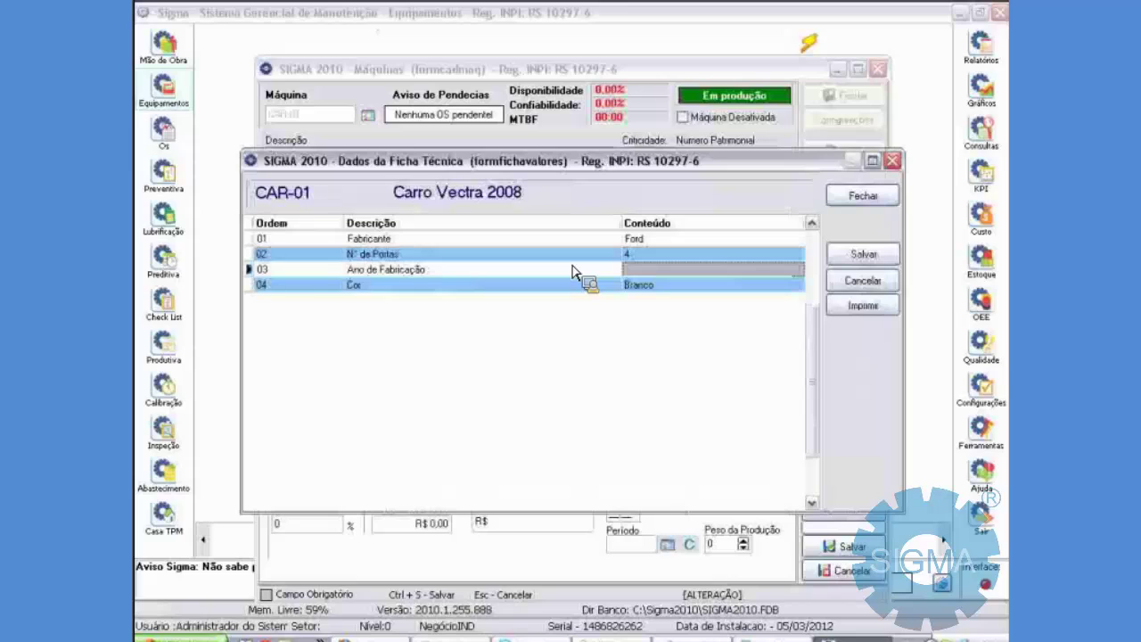
{"action": "left_click", "coordinate": [650, 270]}
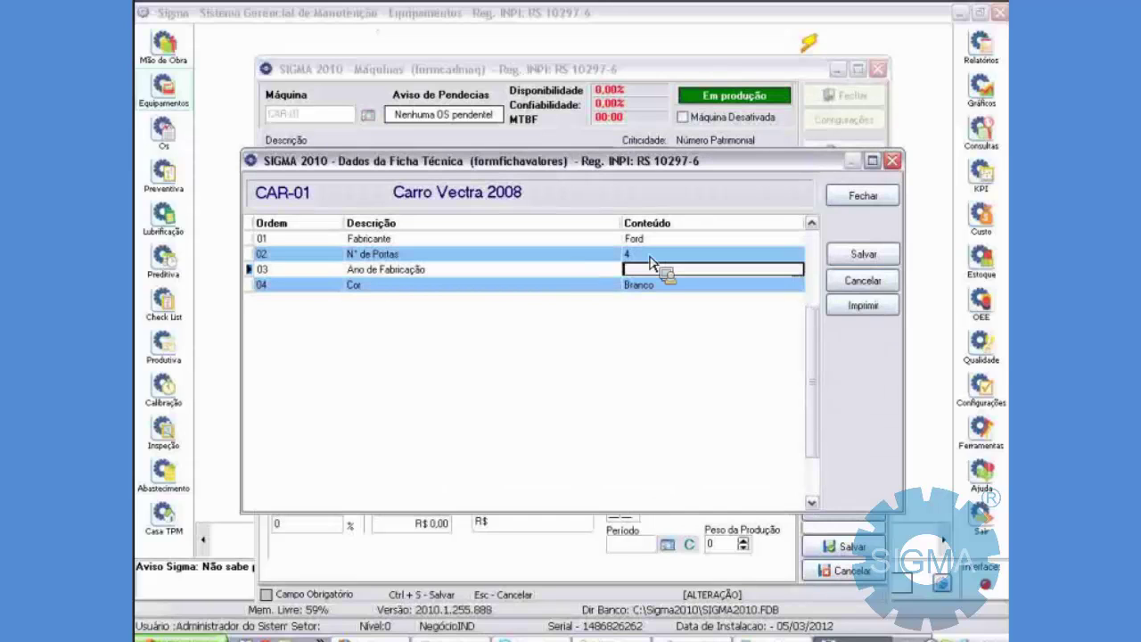
{"action": "type", "text": "2008"}
{"action": "key", "text": "Up"}
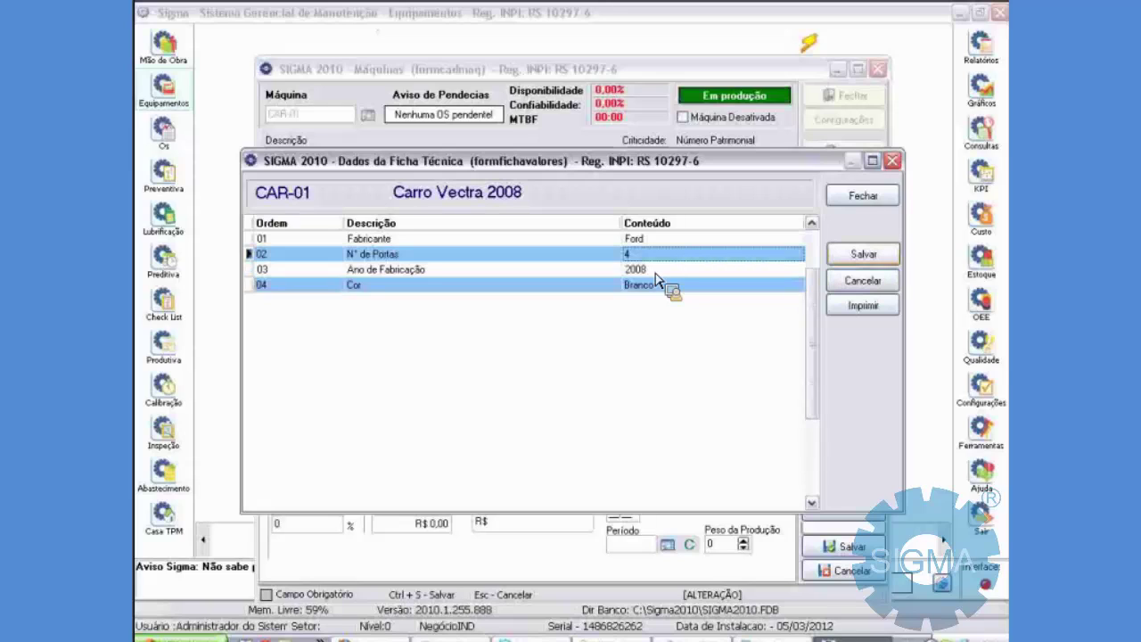
{"action": "key", "text": "ctrl+s"}
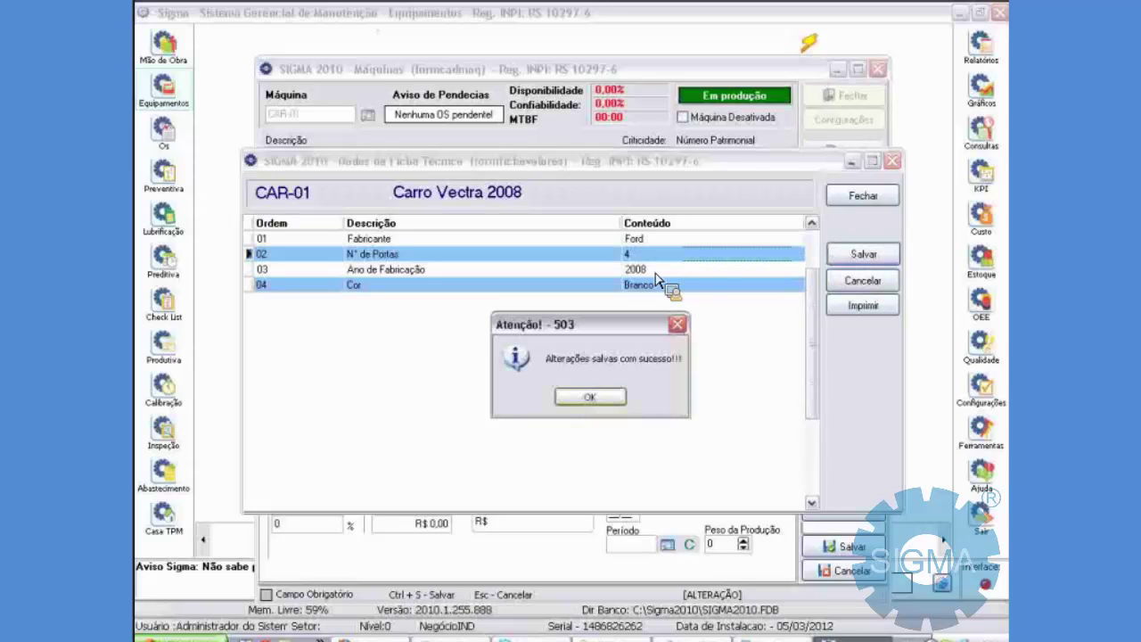
{"action": "key", "text": "Return"}
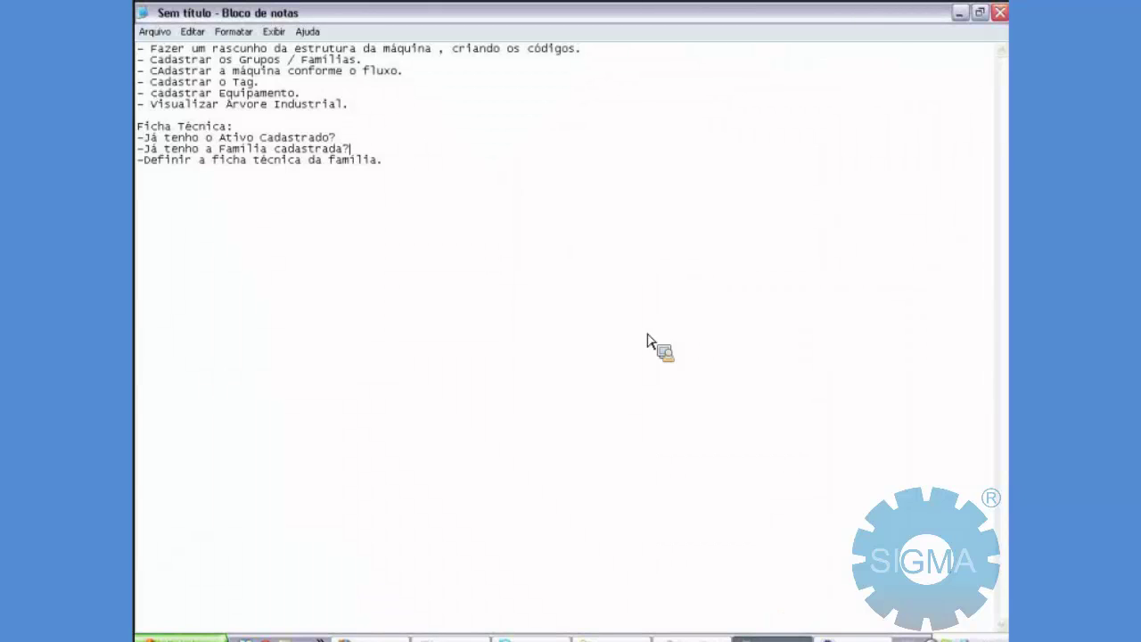
In the Notepad notes, add the line "-Adicionar os itesn na ficha técnica da família." at the end of the Ficha Técnica list.
{"action": "key", "text": "Down"}
{"action": "key", "text": "Down"}
{"action": "type", "text": "-Adicionar os itesn na ficha técni"}
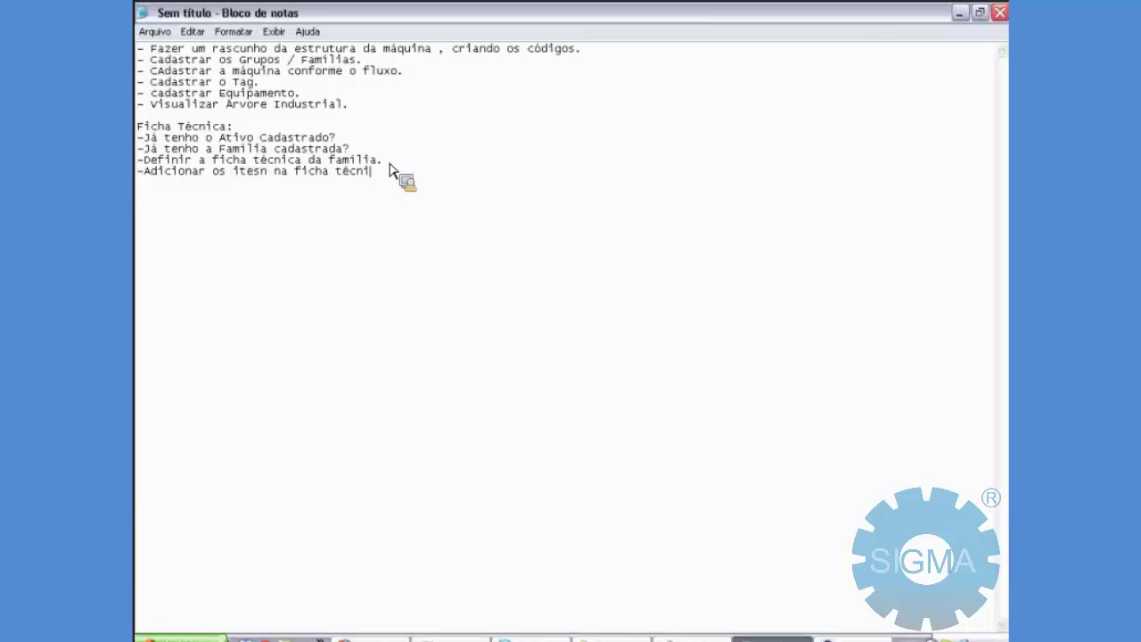
{"action": "type", "text": "ca da fimilia."}
{"action": "key", "text": "Return"}
Add the line "-Definir ordem e conteúdo padrão se necessário." to the Ficha Técnica notes.
{"action": "type", "text": "-Definir orde"}
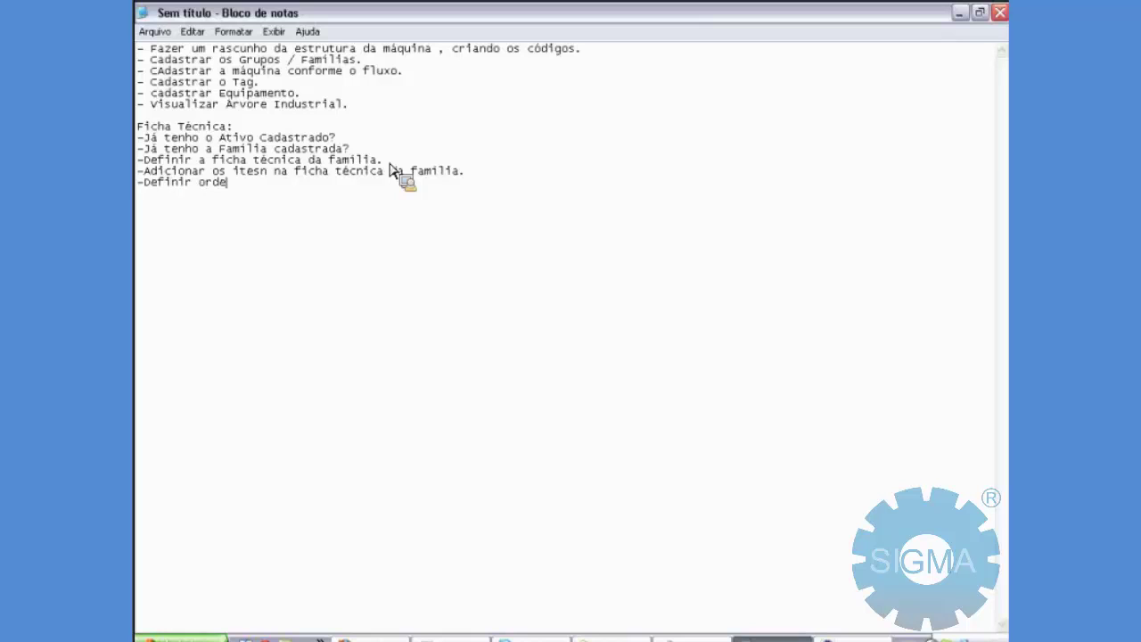
{"action": "type", "text": "m e conteúdo pad"}
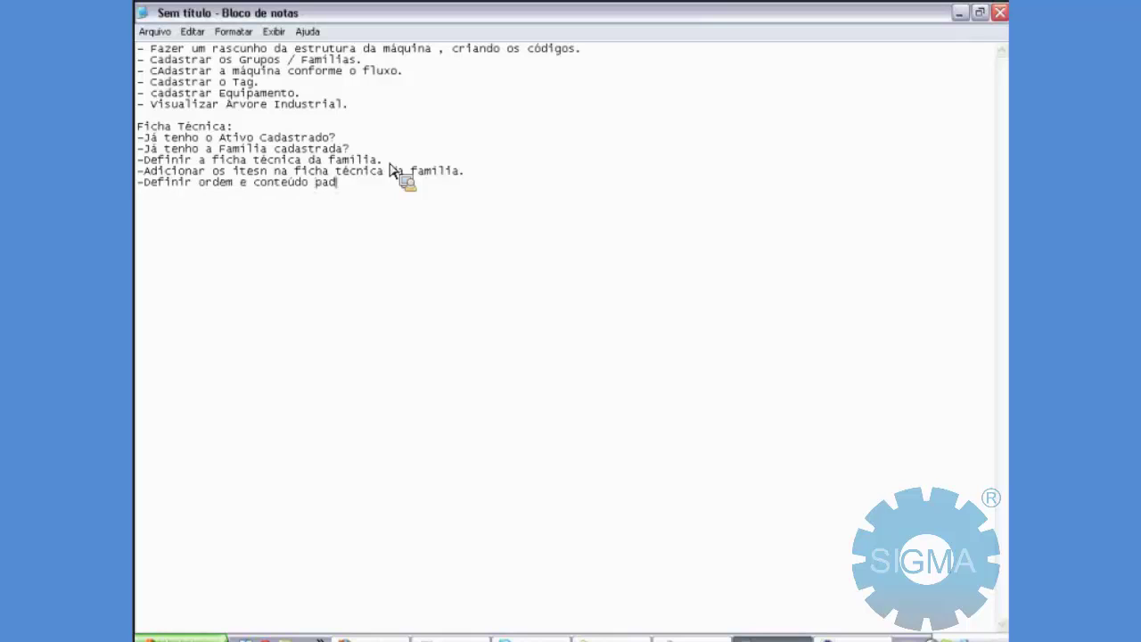
{"action": "type", "text": "rão se necessário."}
{"action": "key", "text": "Return"}
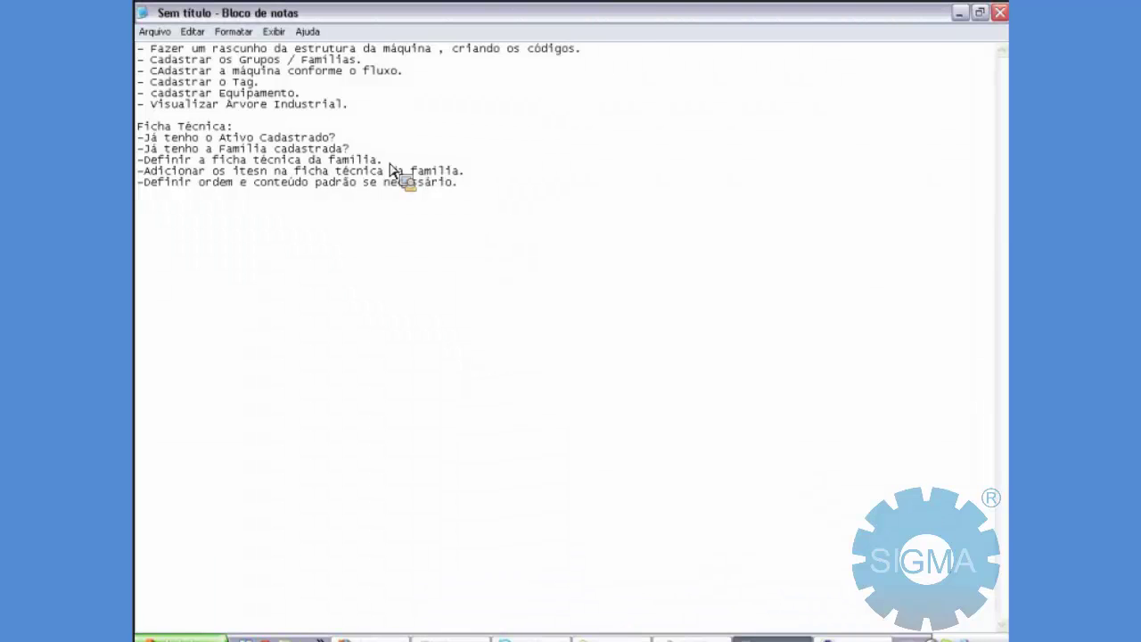
Add the line "-Visualizar / alterar a ficha técnica do Ativo." to the Ficha Técnica notes.
{"action": "type", "text": "-Visualizar / alterar a fich"}
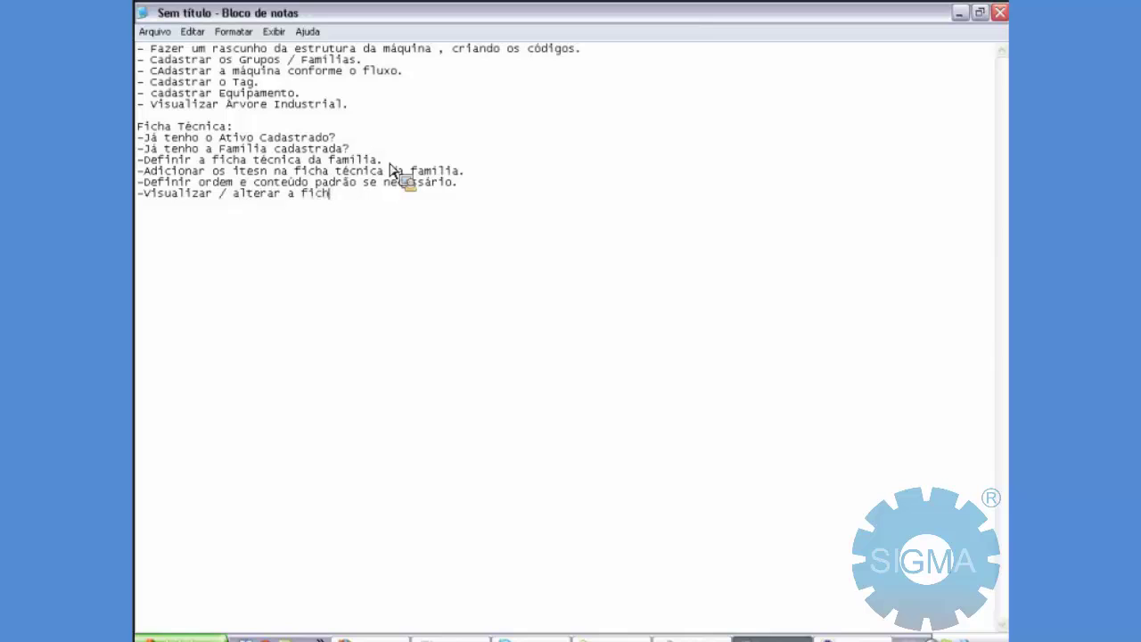
{"action": "type", "text": "a técnica do "}
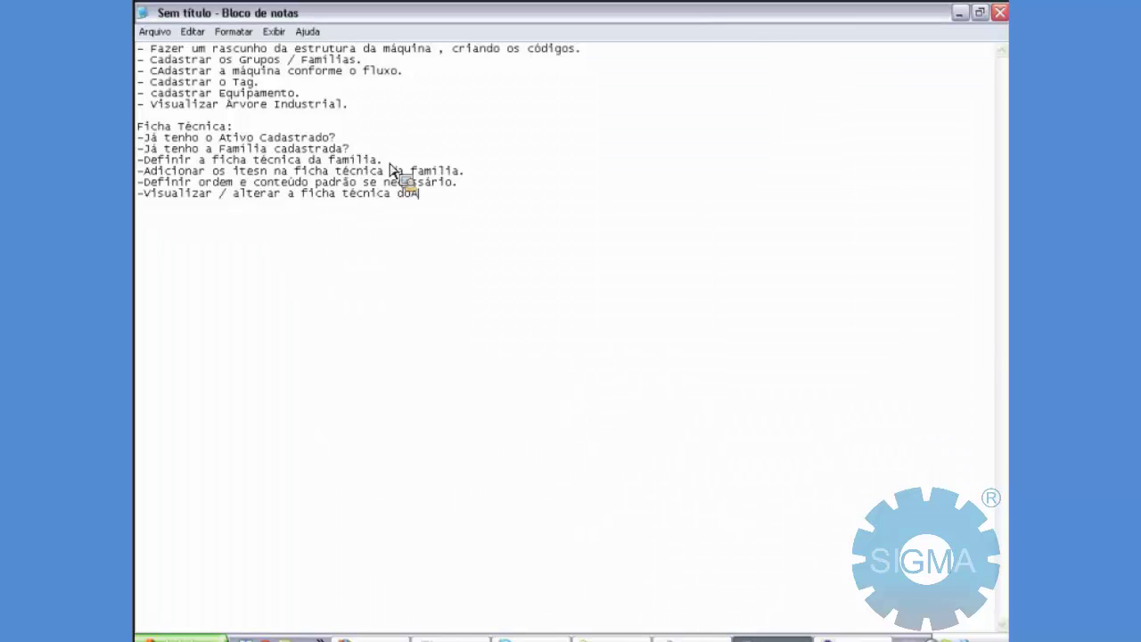
{"action": "type", "text": "Ativo."}
Switch back to SIGMA, close the CAR-01 technical sheet, save the machine record and leave the Máquinas form.
{"action": "left_click", "coordinate": [800, 639]}
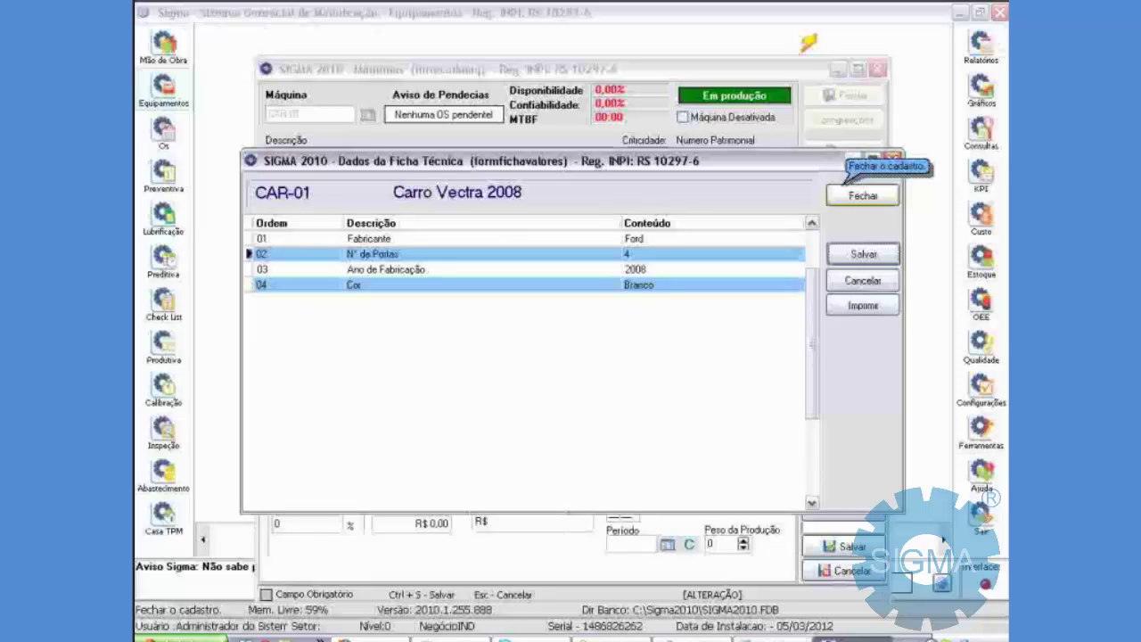
{"action": "left_click", "coordinate": [851, 200]}
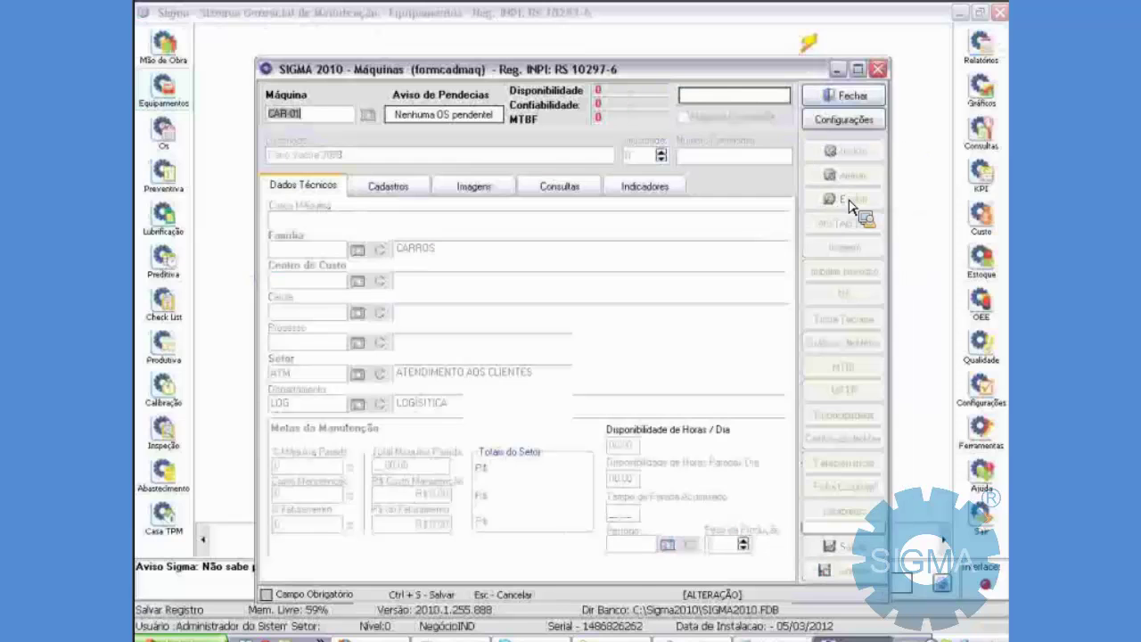
{"action": "key", "text": "ctrl+s"}
{"action": "key", "text": "Escape"}
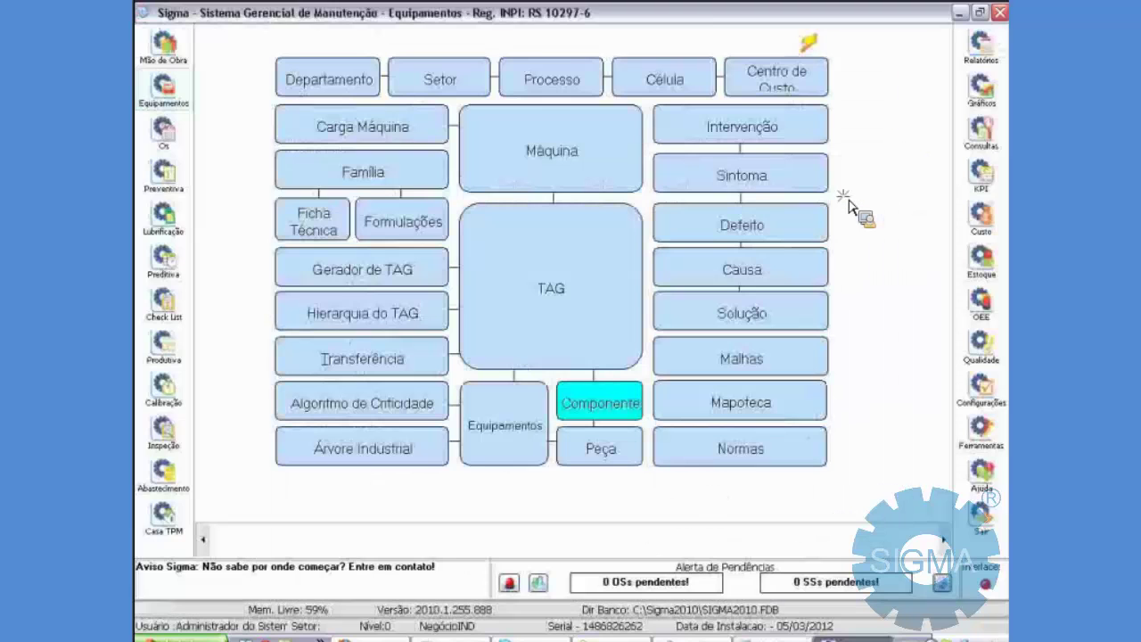
{"action": "key", "text": "alt+Tab"}
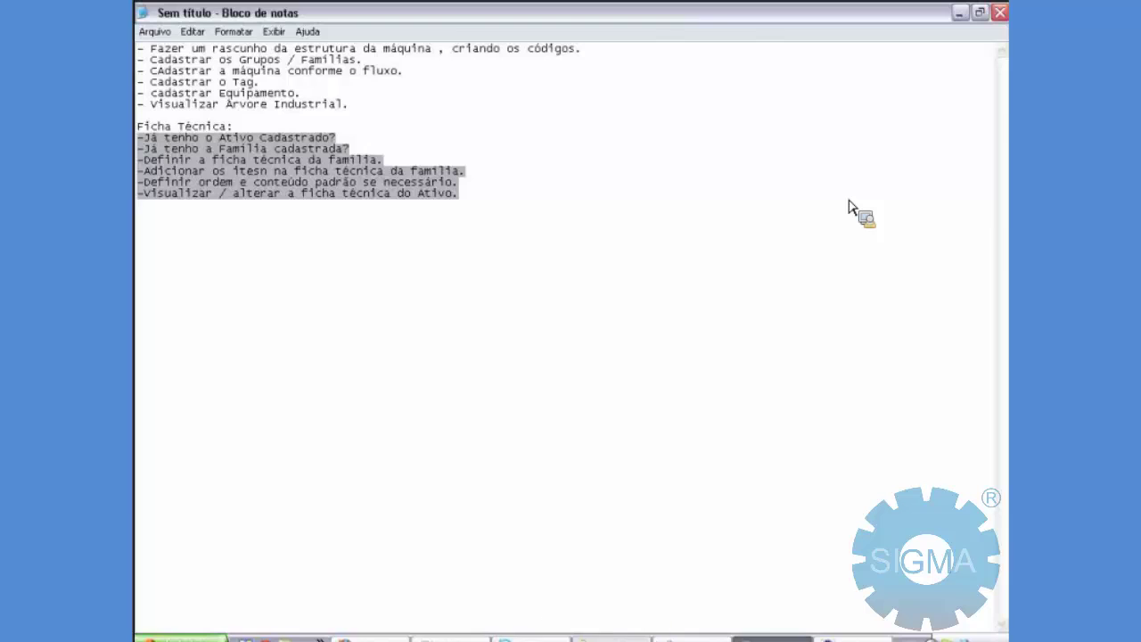
{"action": "key", "text": "alt+Tab"}
{"action": "type", "text": "-Já tenho o Ativo Cadastrado? -Já tenho a Família cadastrada? -Definir a ficha técnica da família. -Adicionar os itesn na ficha técnica da família. -Definir ordem e conteúdo padrão se necessário -Visualizar / alterar a ficha técnica do Ativo."}
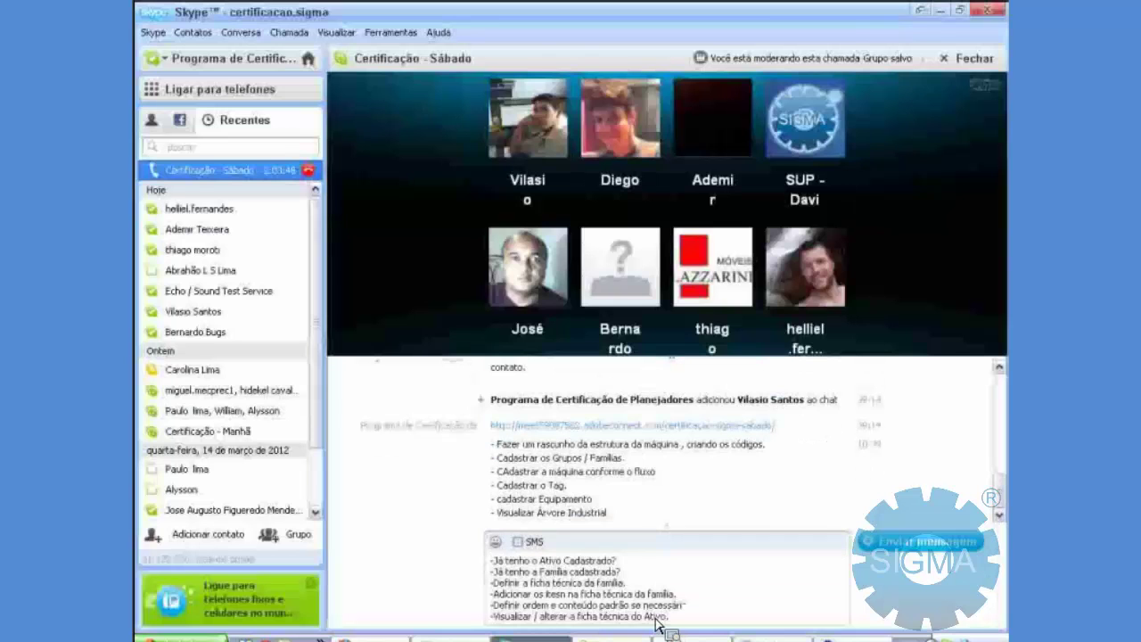
Copy the Ficha Técnica notes including their heading from Notepad and send them in the Skype group chat "Certificação - Sábado".
{"action": "key", "text": "alt+Tab"}
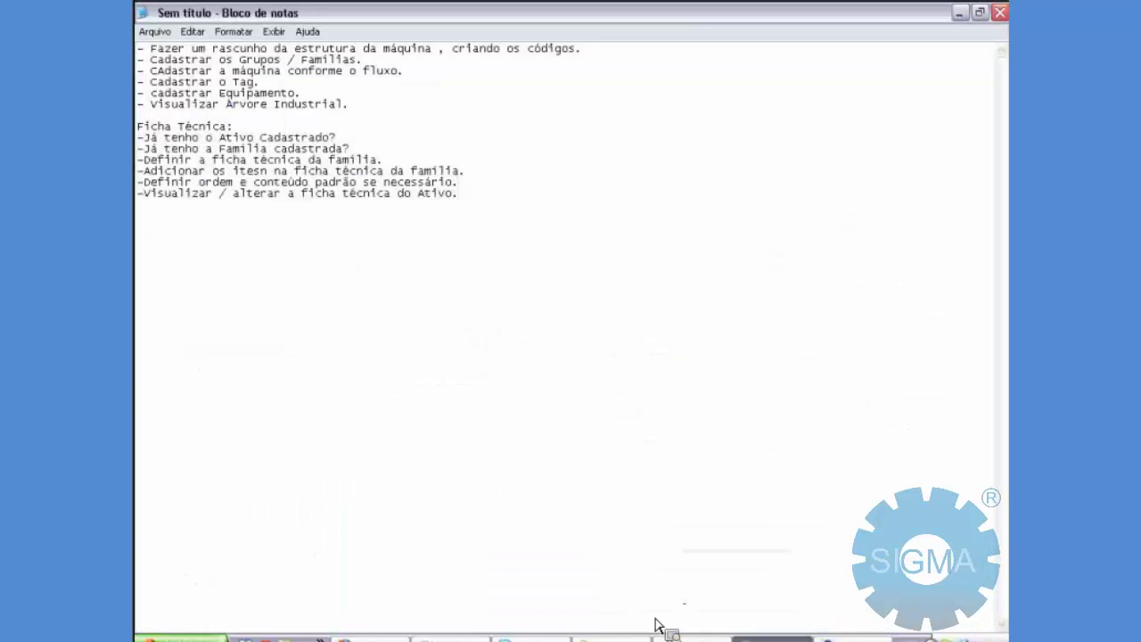
{"action": "key", "text": "shift+Up"}
{"action": "key", "text": "shift+Up"}
{"action": "key", "text": "shift+Up"}
{"action": "key", "text": "shift+Up"}
{"action": "key", "text": "shift+Up"}
{"action": "key", "text": "shift+Up"}
{"action": "key", "text": "shift+Up"}
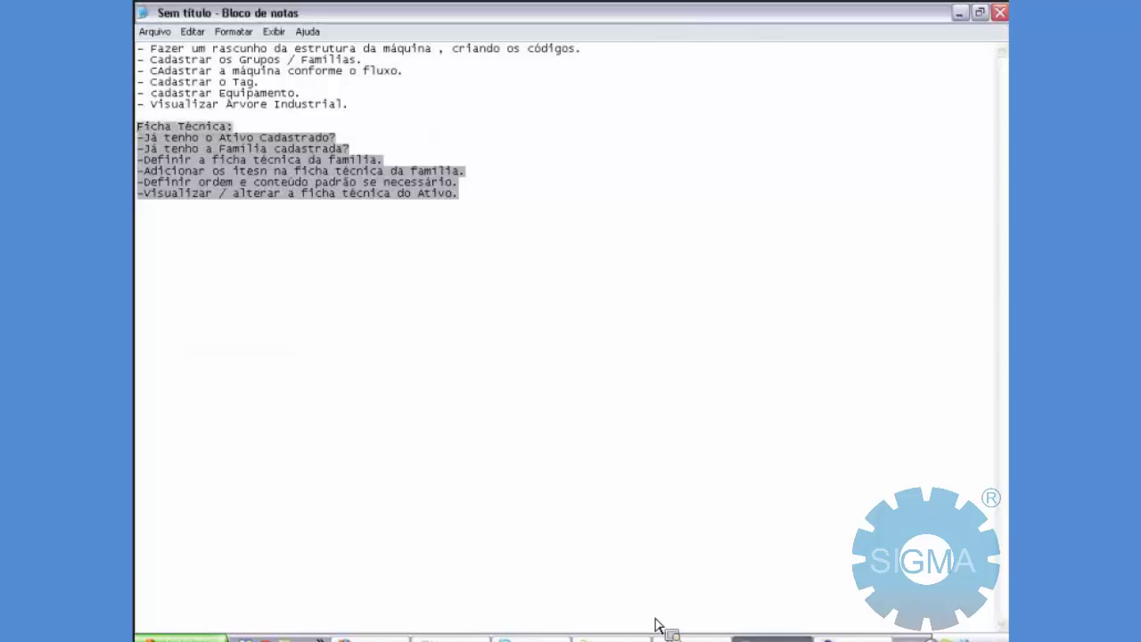
{"action": "key", "text": "alt+Tab"}
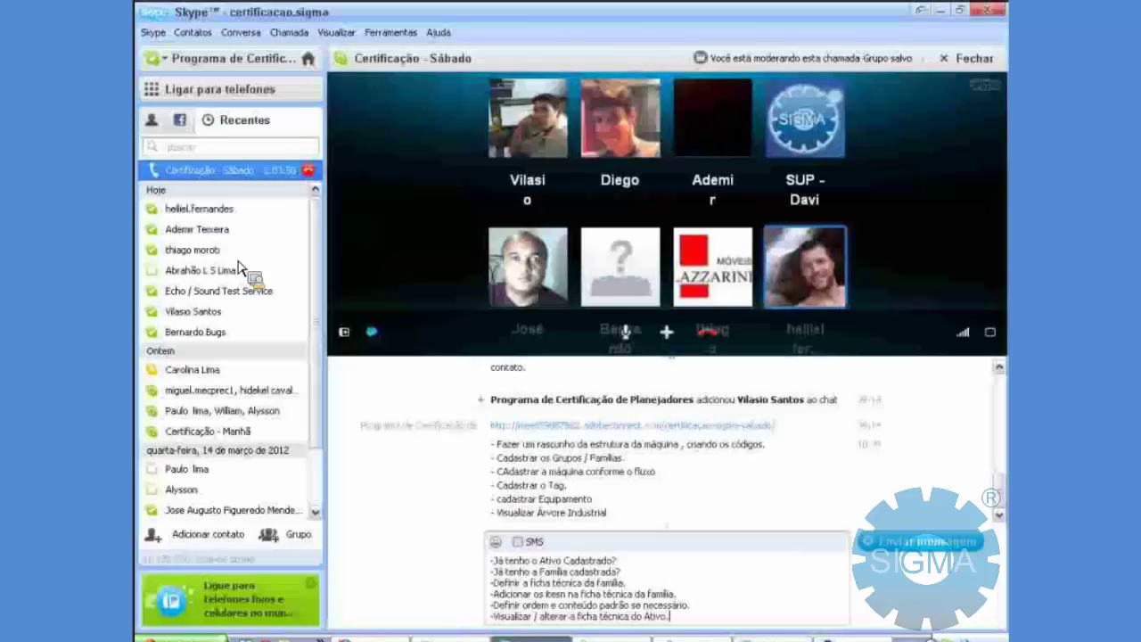
{"action": "key", "text": "Return"}
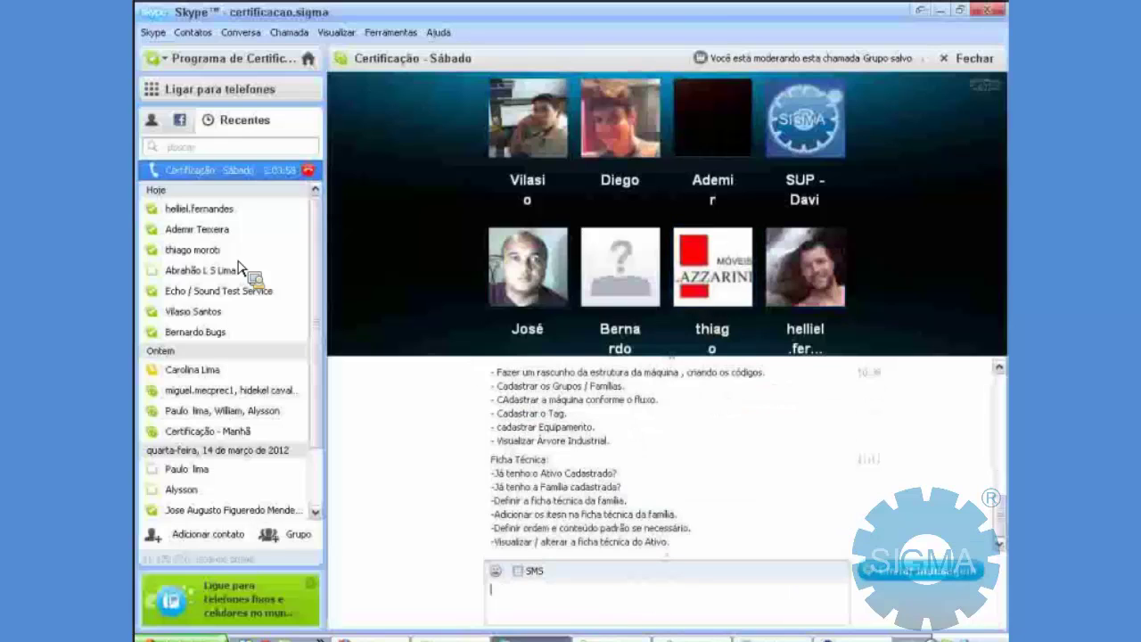
{"action": "key", "text": "alt+Tab"}
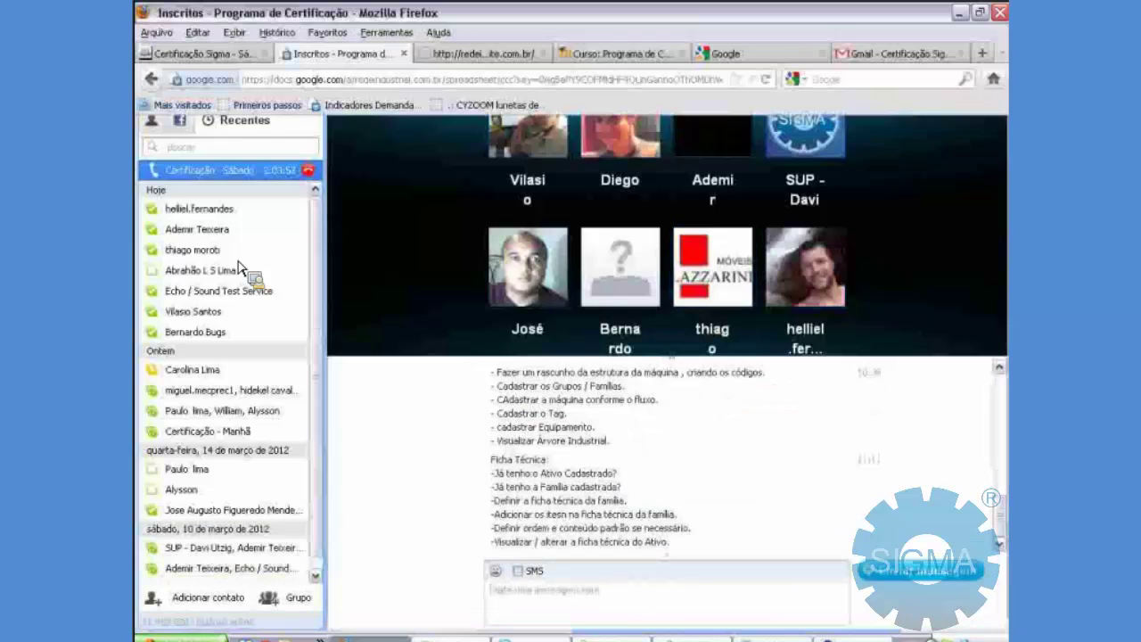
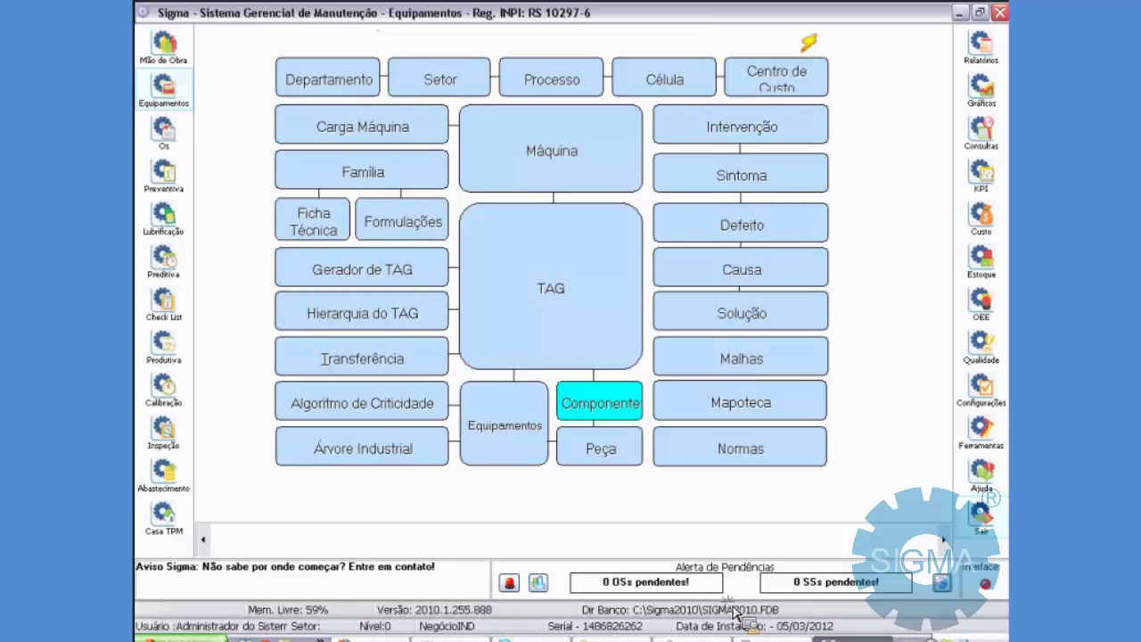
Exit SIGMA, switch to Windows Explorer and open the Sigma2010 folder on drive C: from Meu computador.
{"action": "key", "text": "Return"}
{"action": "key", "text": "Return"}
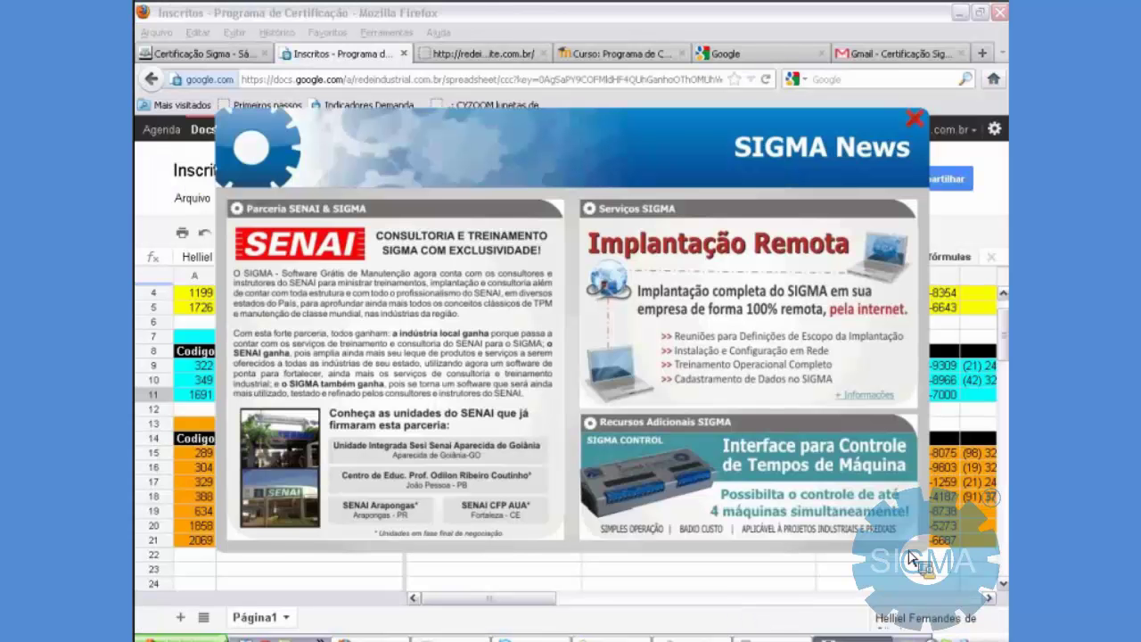
{"action": "left_click", "coordinate": [224, 84]}
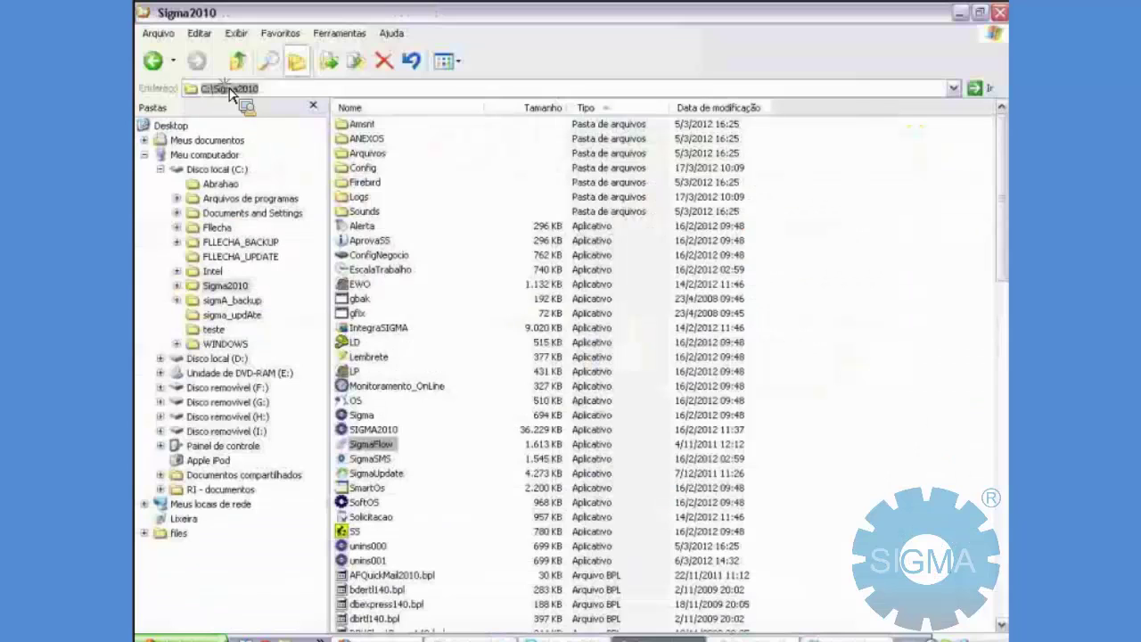
{"action": "left_click", "coordinate": [229, 93]}
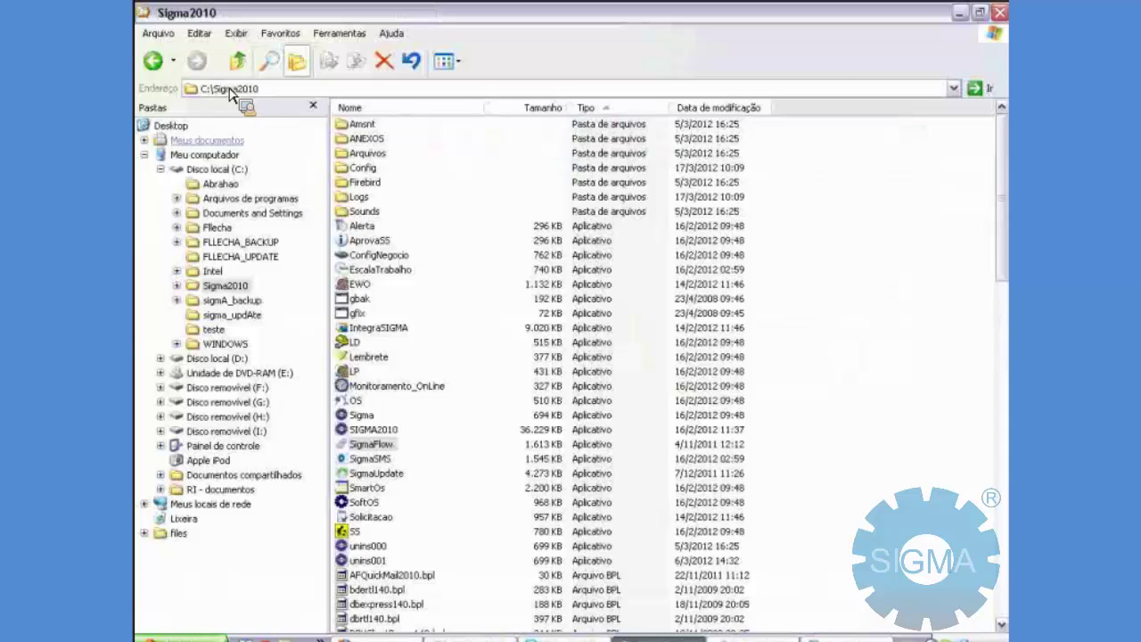
{"action": "left_click", "coordinate": [205, 155]}
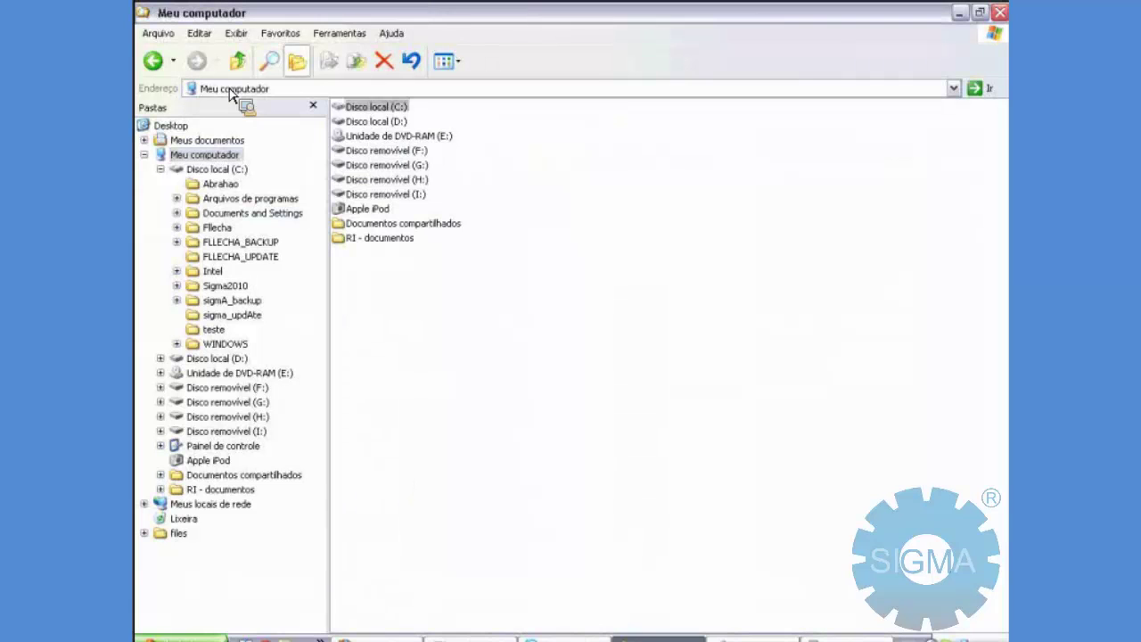
{"action": "double_click", "coordinate": [376, 107]}
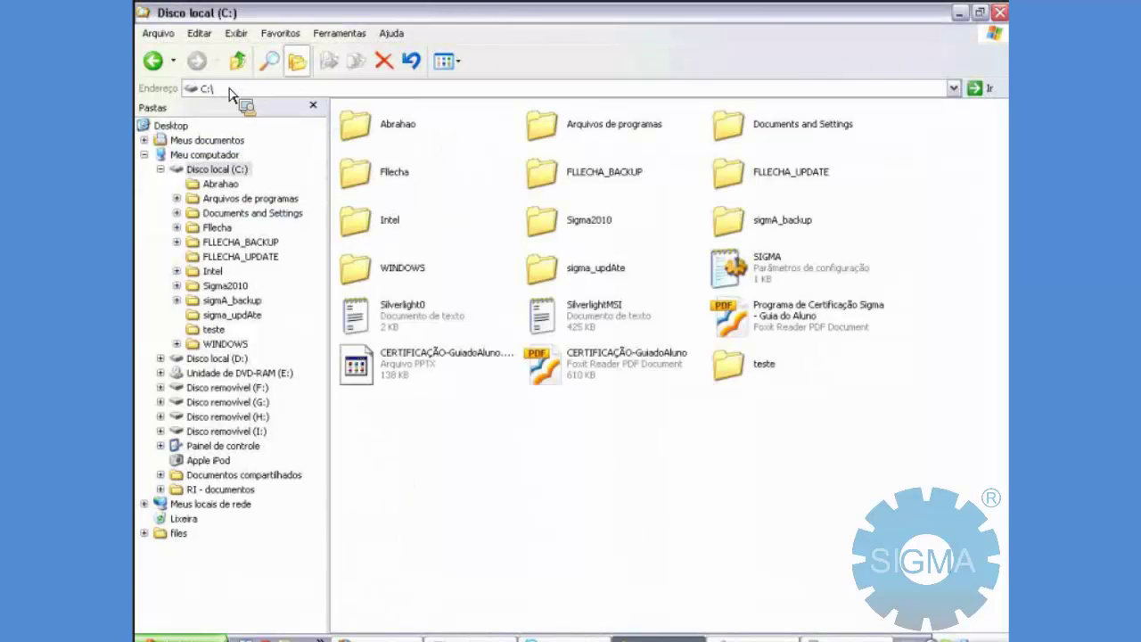
{"action": "double_click", "coordinate": [588, 219]}
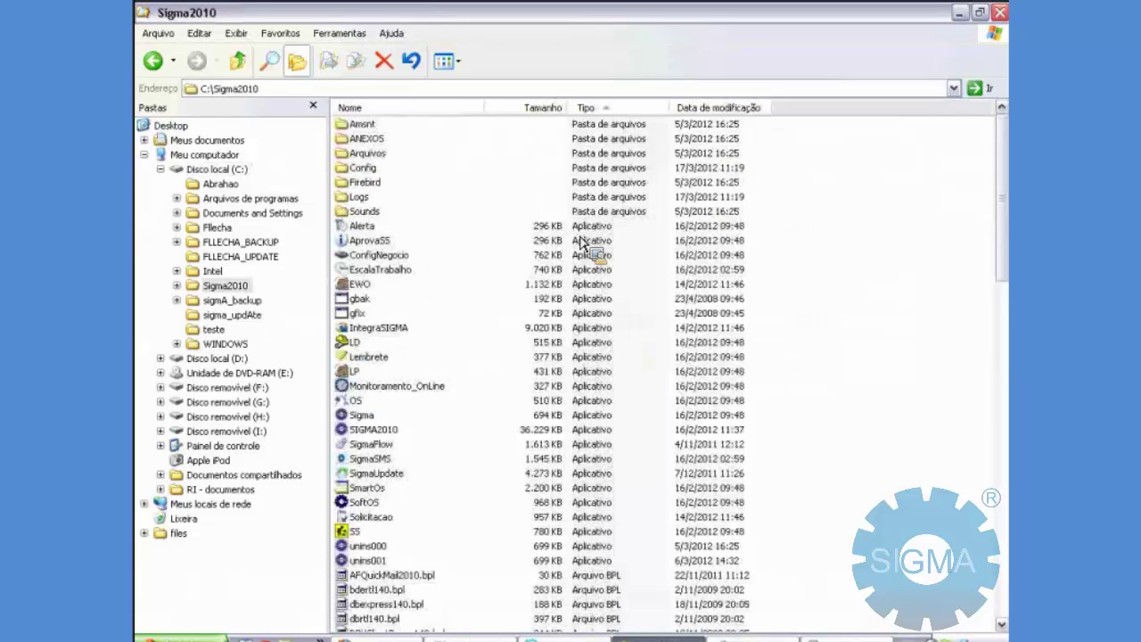
Locate and select the database file SIGMA2010.FDB in the Sigma2010 folder.
{"action": "type", "text": "f"}
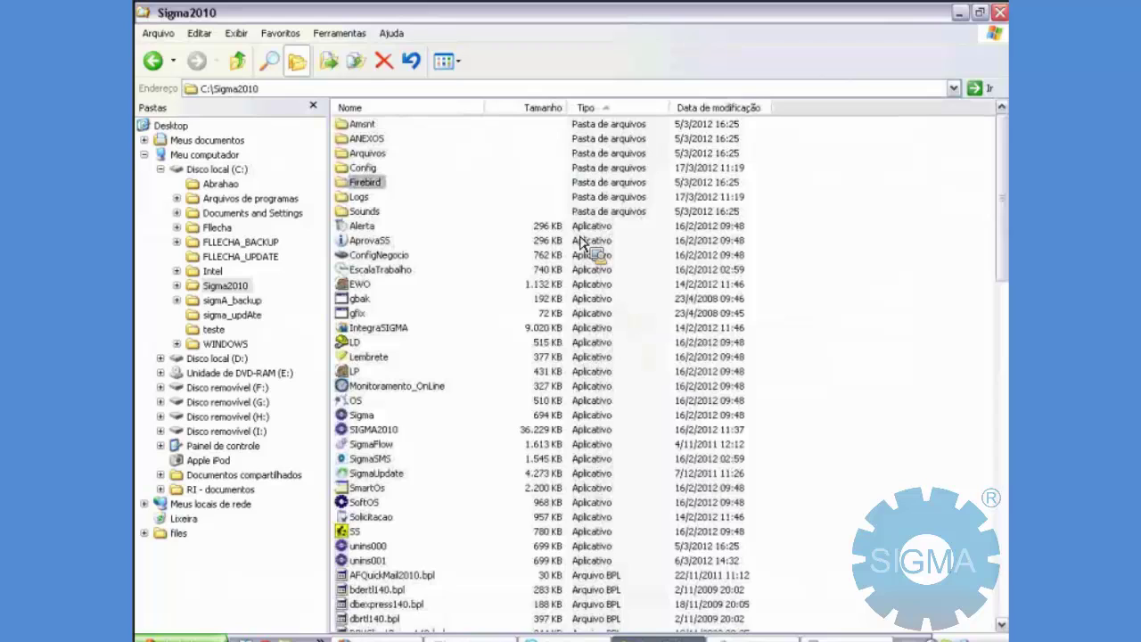
{"action": "type", "text": "sigma2"}
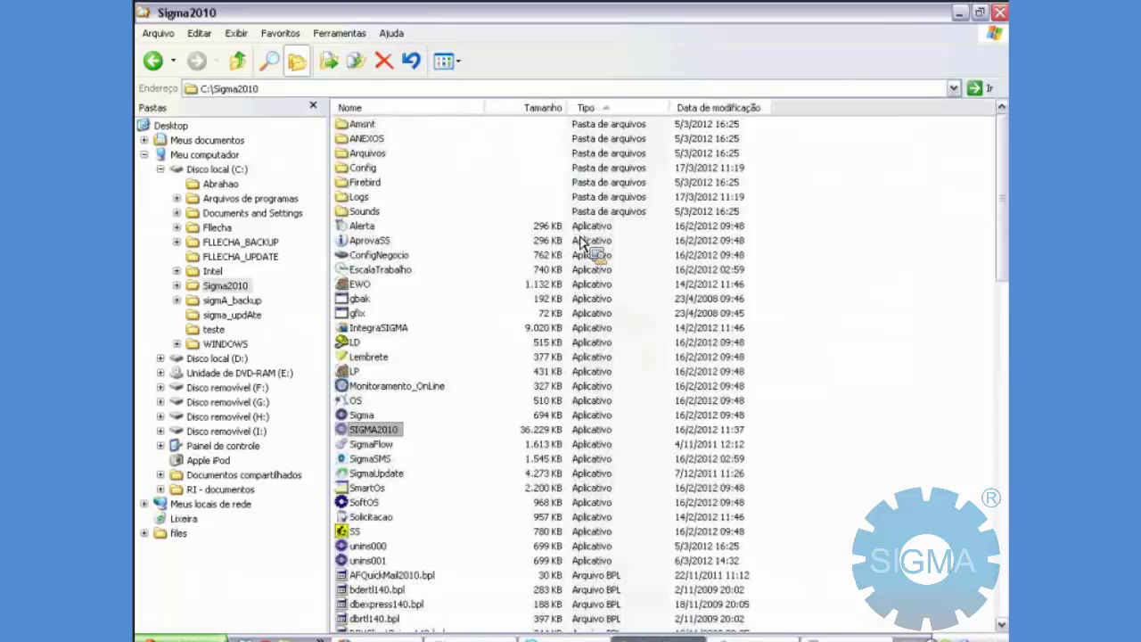
{"action": "key", "text": "Down"}
{"action": "key", "text": "Down"}
{"action": "key", "text": "Down"}
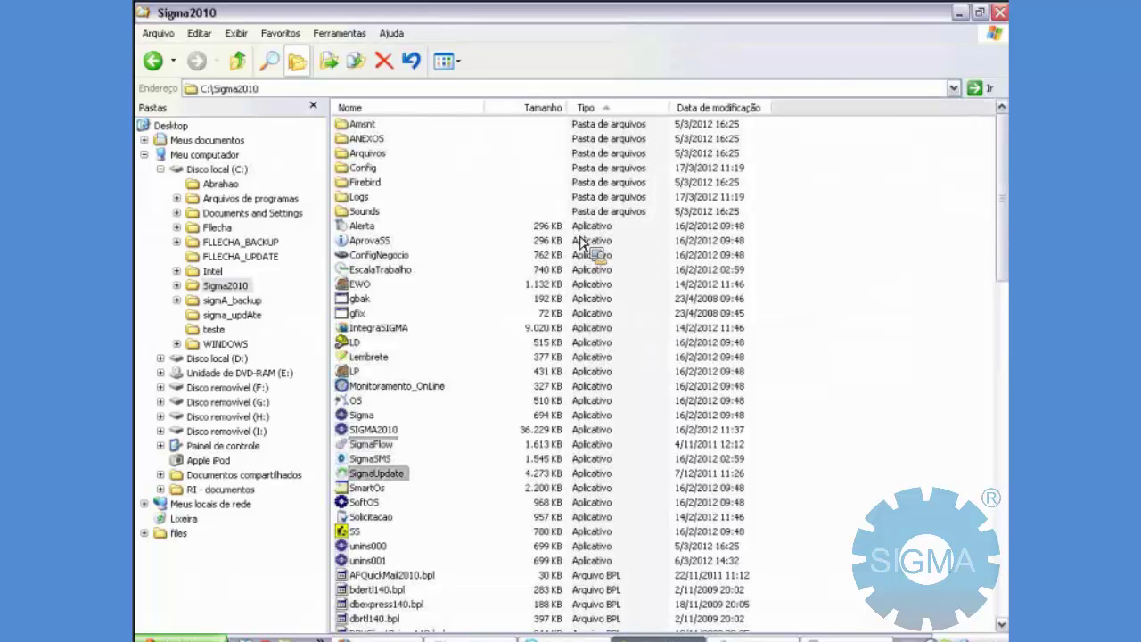
{"action": "key", "text": "s"}
{"action": "key", "text": "s"}
{"action": "key", "text": "s"}
{"action": "key", "text": "s"}
{"action": "key", "text": "s"}
{"action": "key", "text": "s"}
{"action": "key", "text": "s"}
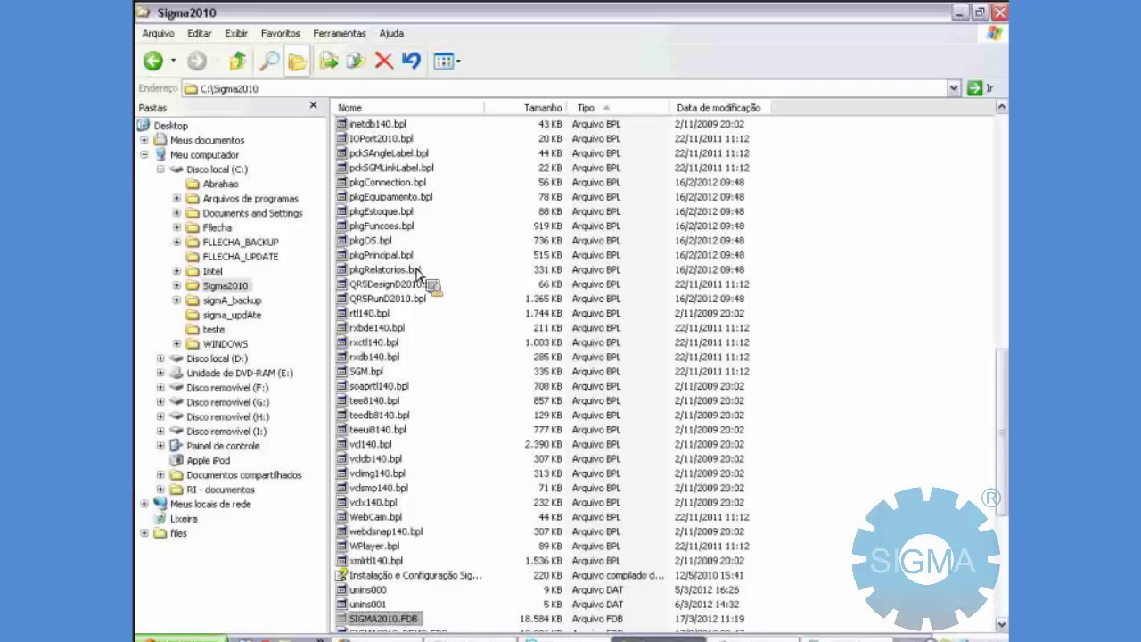
{"action": "scroll", "coordinate": [416, 274], "scroll_direction": "down", "scroll_amount": 5}
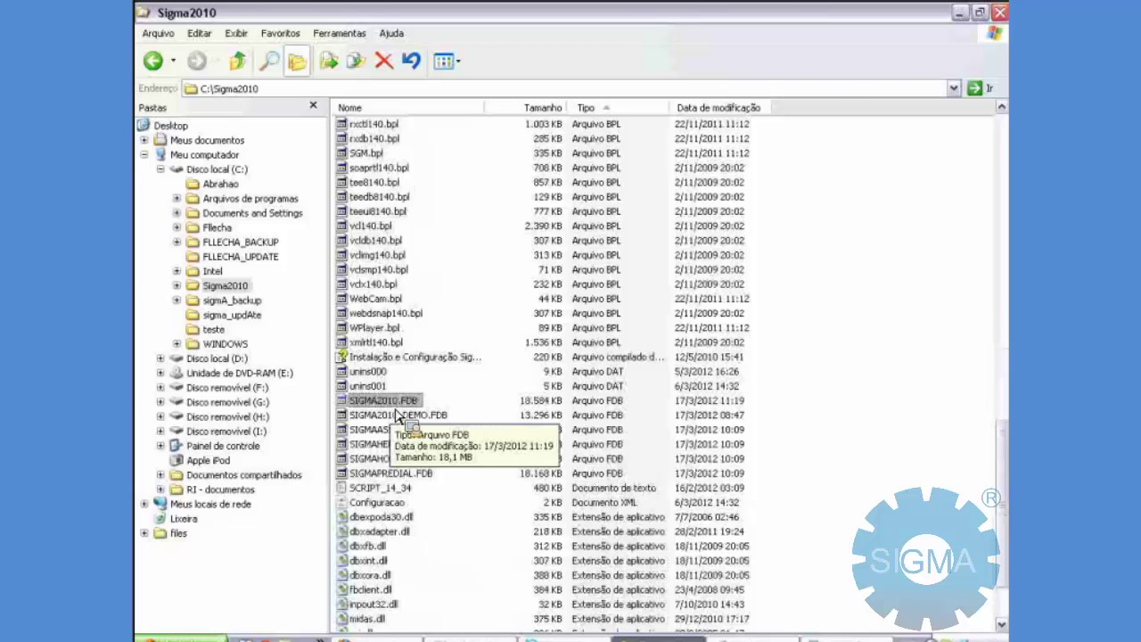
Switch to Firefox, show the open certification course page and log out of the instructor's account.
{"action": "key", "text": "alt+Tab"}
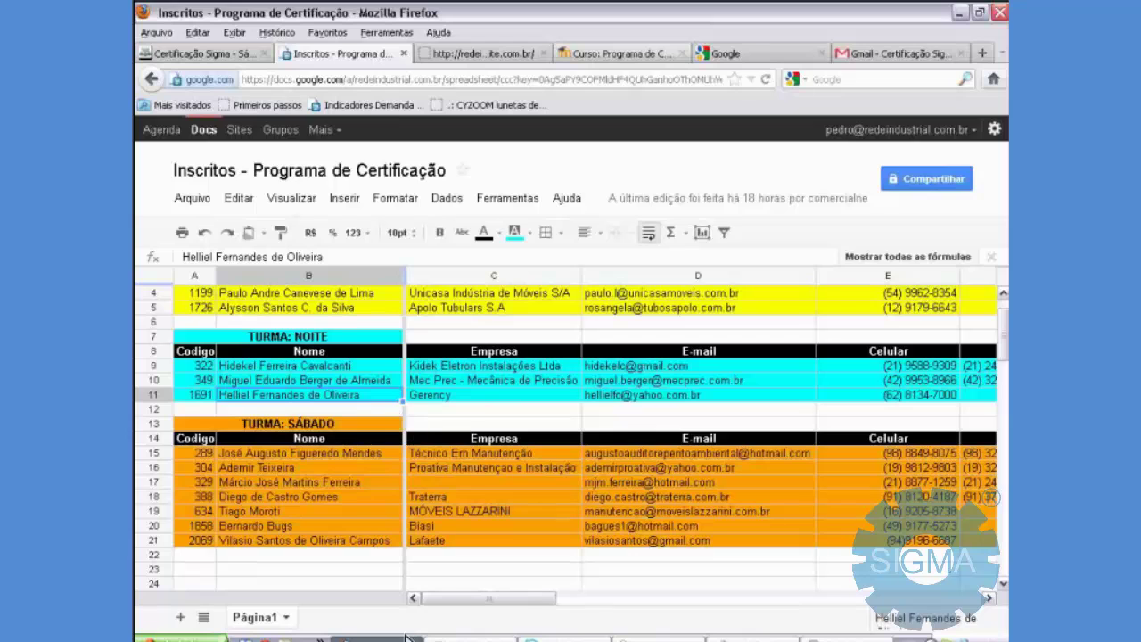
{"action": "left_click", "coordinate": [622, 54]}
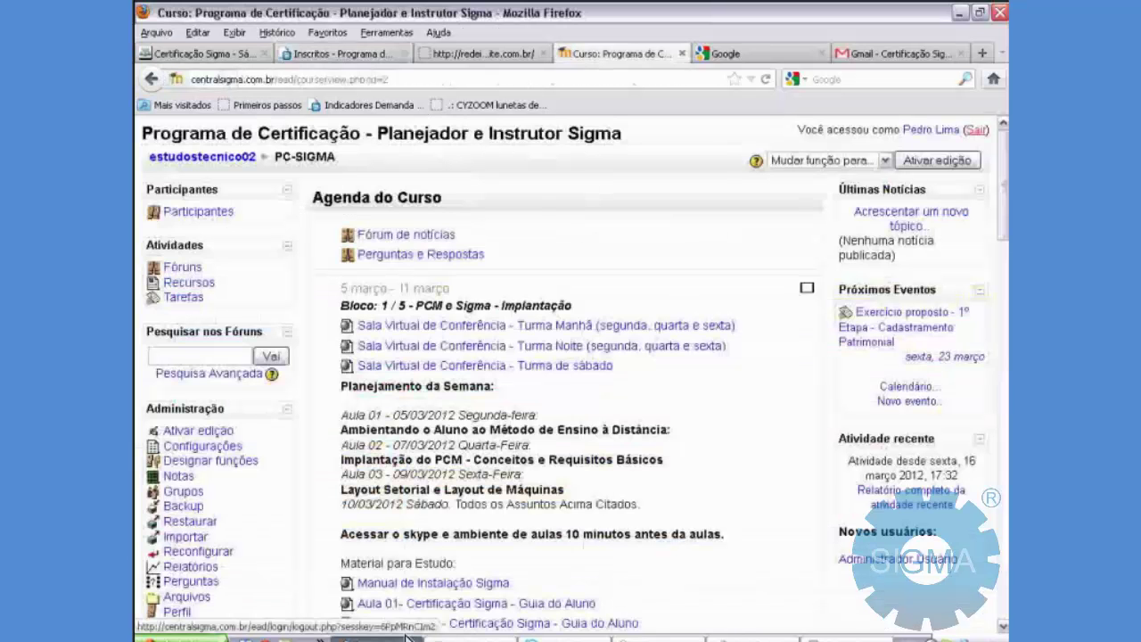
{"action": "left_click", "coordinate": [978, 130]}
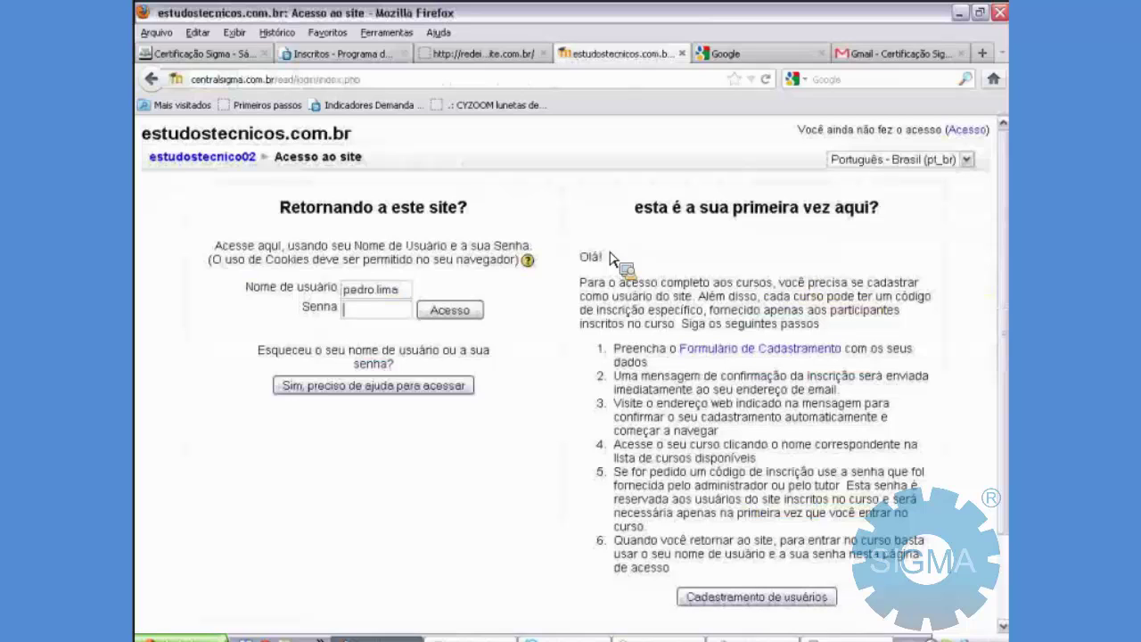
Log in to the course site with the test student's username and account password.
{"action": "type", "text": "redeindustrial"}
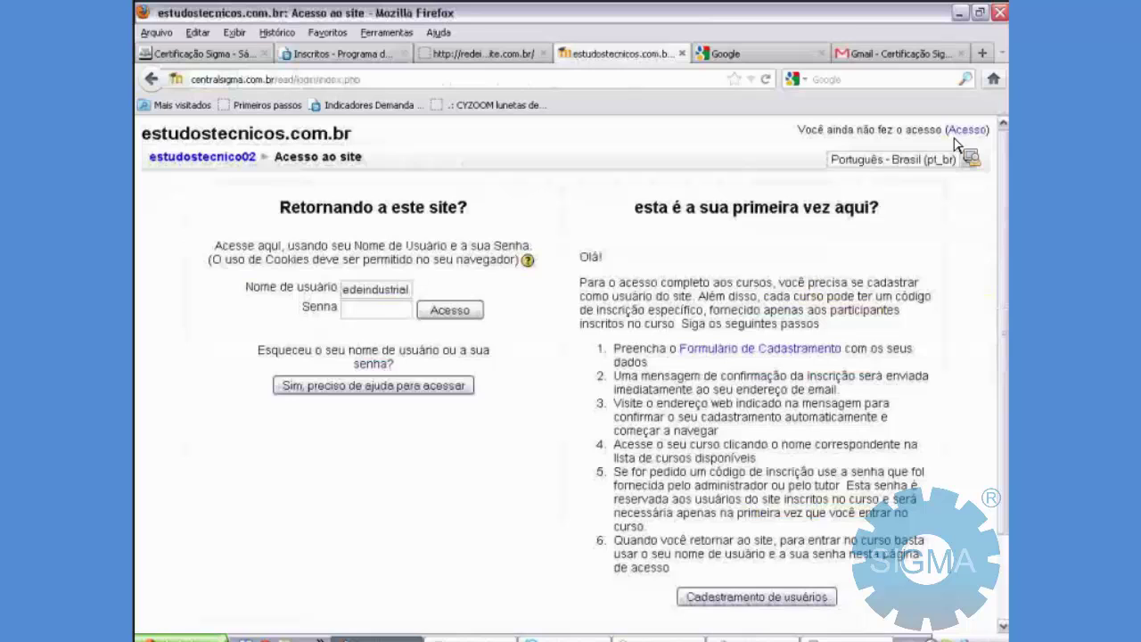
{"action": "type", "text": ".pedro"}
{"action": "key", "text": "Tab"}
{"action": "type", "text": "*******"}
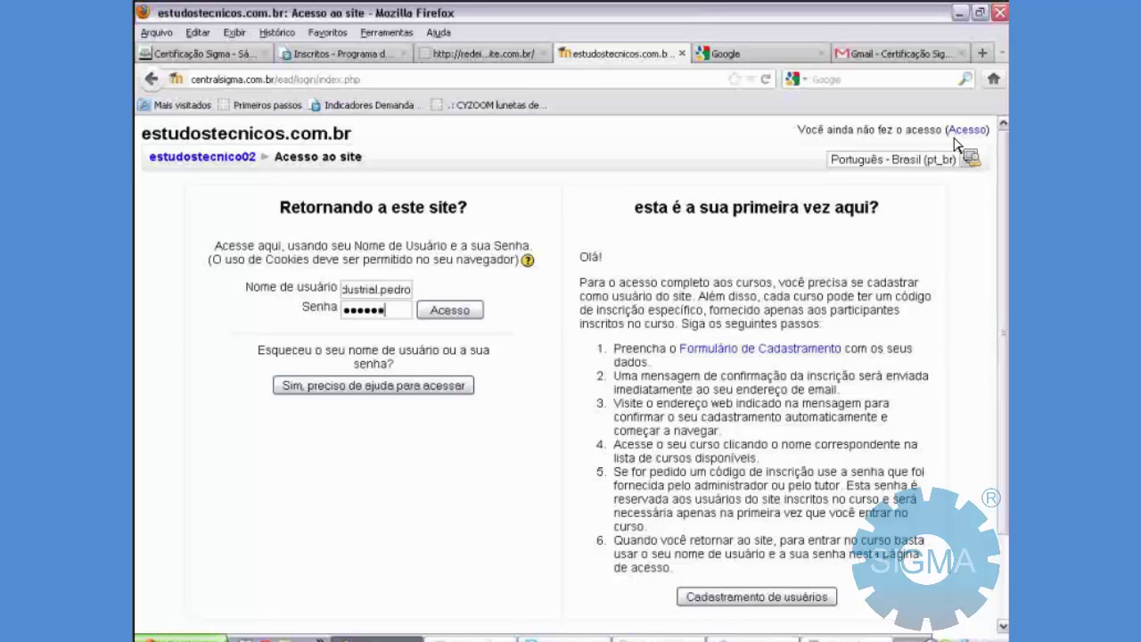
{"action": "key", "text": "Return"}
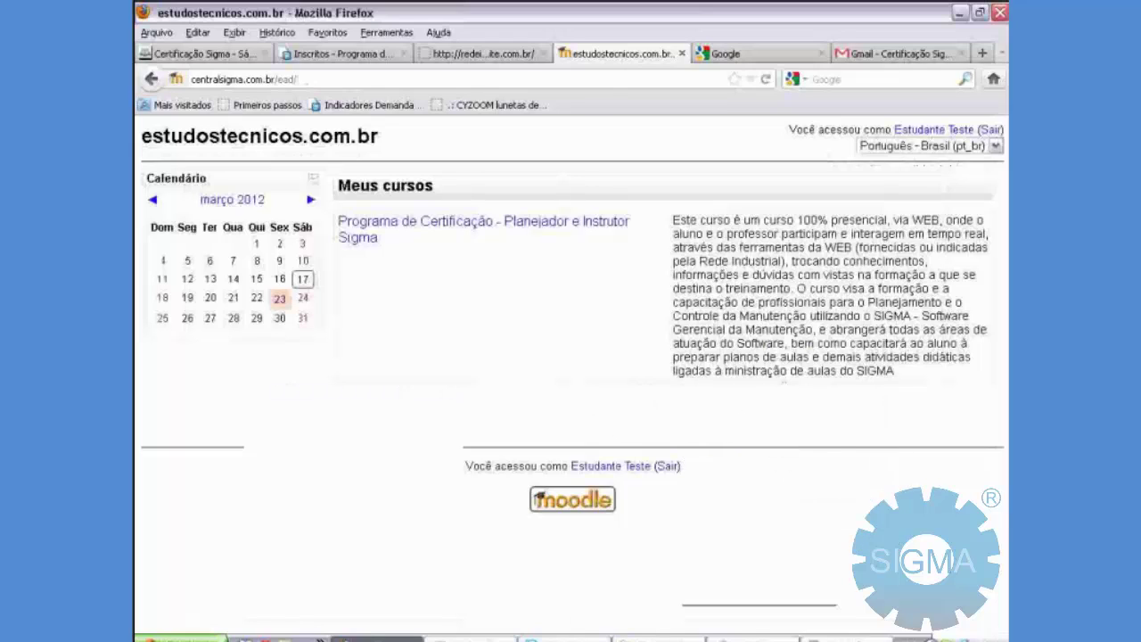
Copy the course site address centralsigma.com.br/ead/ and send it in the Skype group chat "Certificação - Sábado".
{"action": "left_click", "coordinate": [327, 83]}
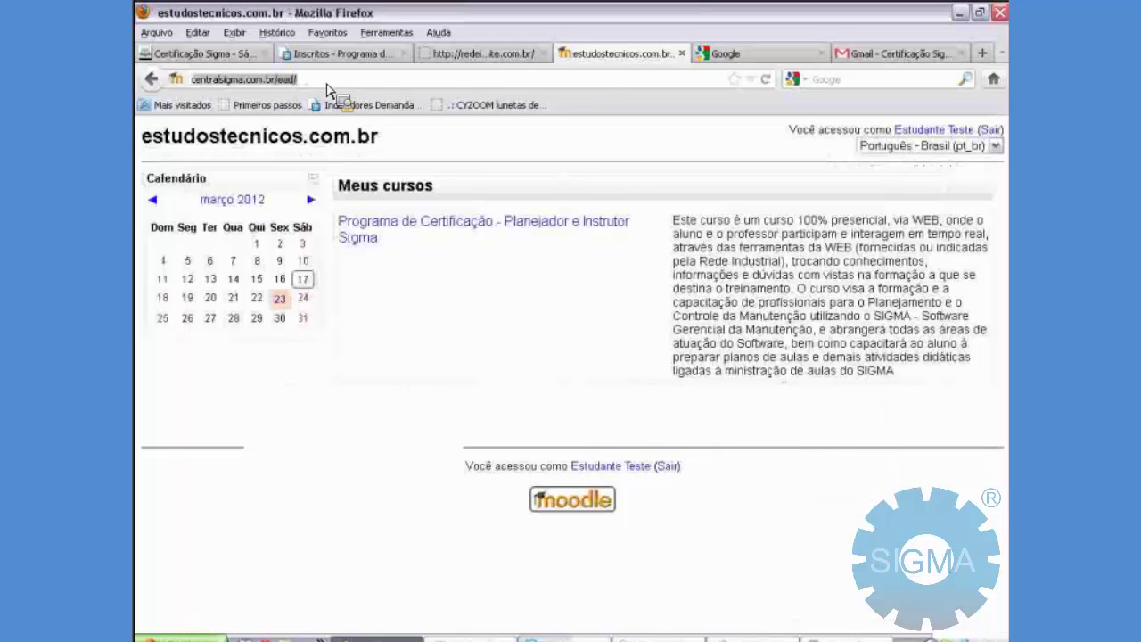
{"action": "key", "text": "alt+Tab"}
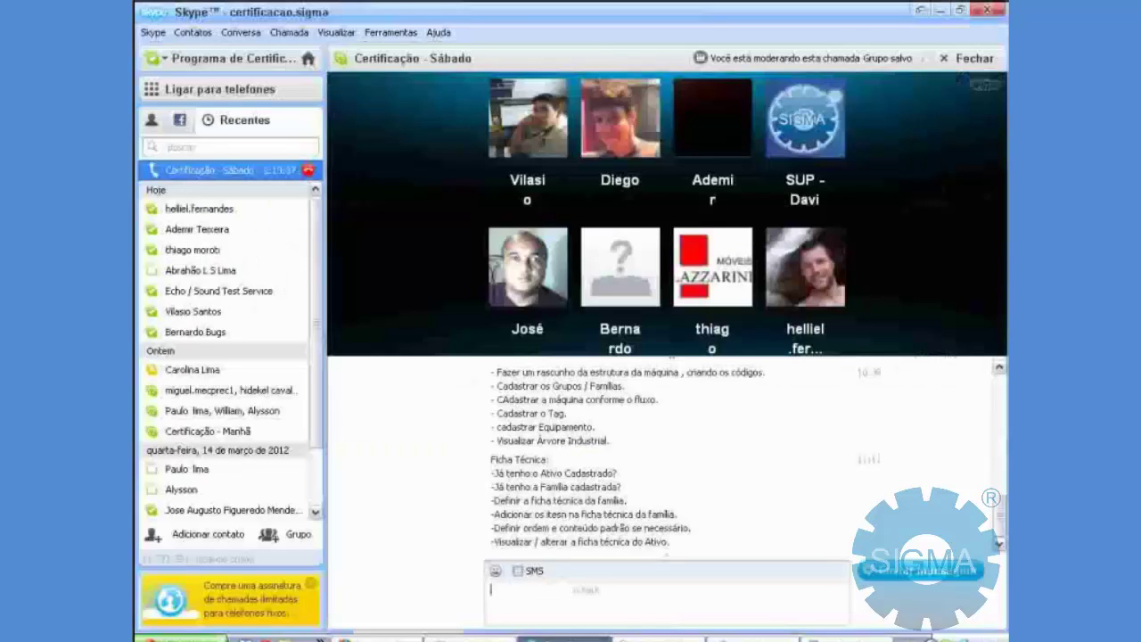
{"action": "key", "text": "ctrl+v"}
{"action": "key", "text": "Return"}
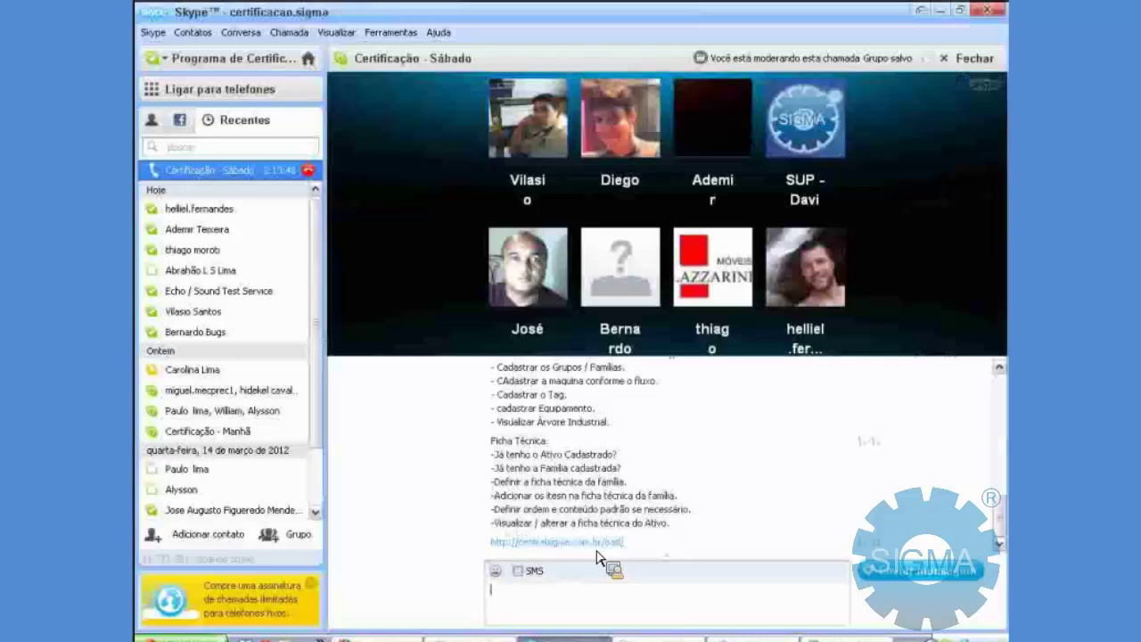
Return to Firefox, enter the Planejador e Instrutor Sigma course and open the task "Exercício proposto - 1º Etapa - Cadastramento Patrimonial".
{"action": "key", "text": "alt+Tab"}
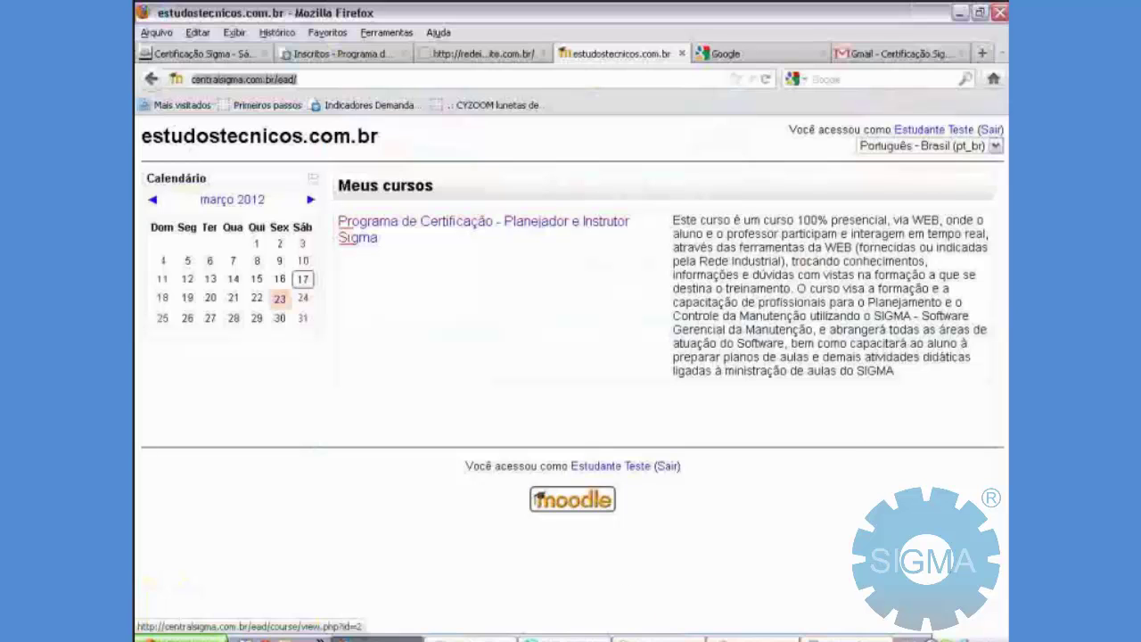
{"action": "left_click", "coordinate": [357, 238]}
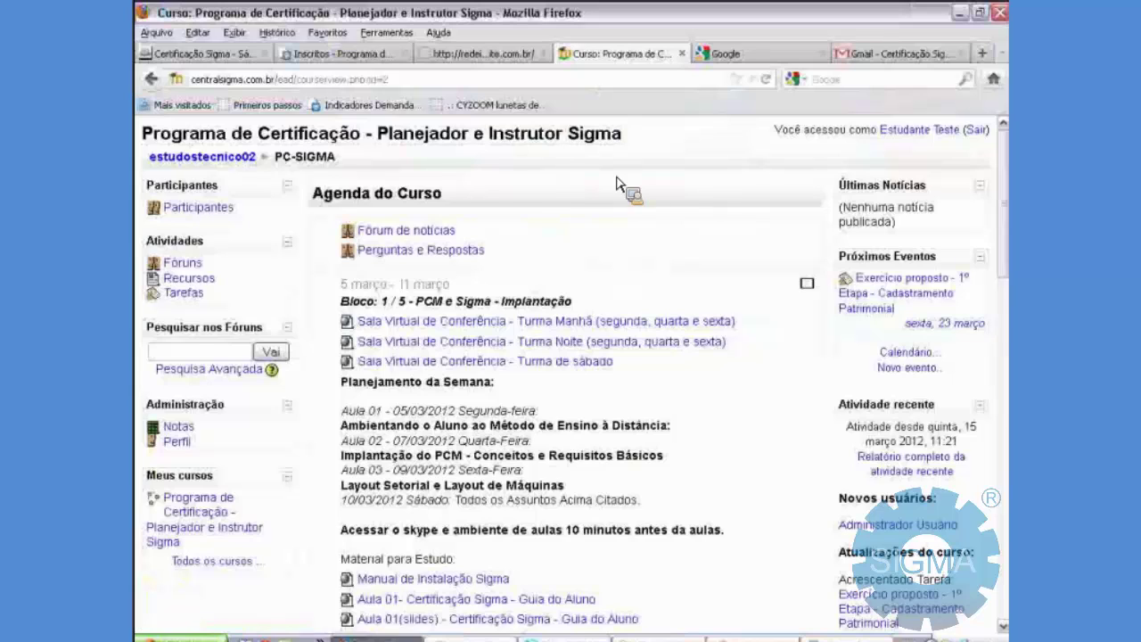
{"action": "scroll", "coordinate": [617, 184], "scroll_direction": "down", "scroll_amount": 10}
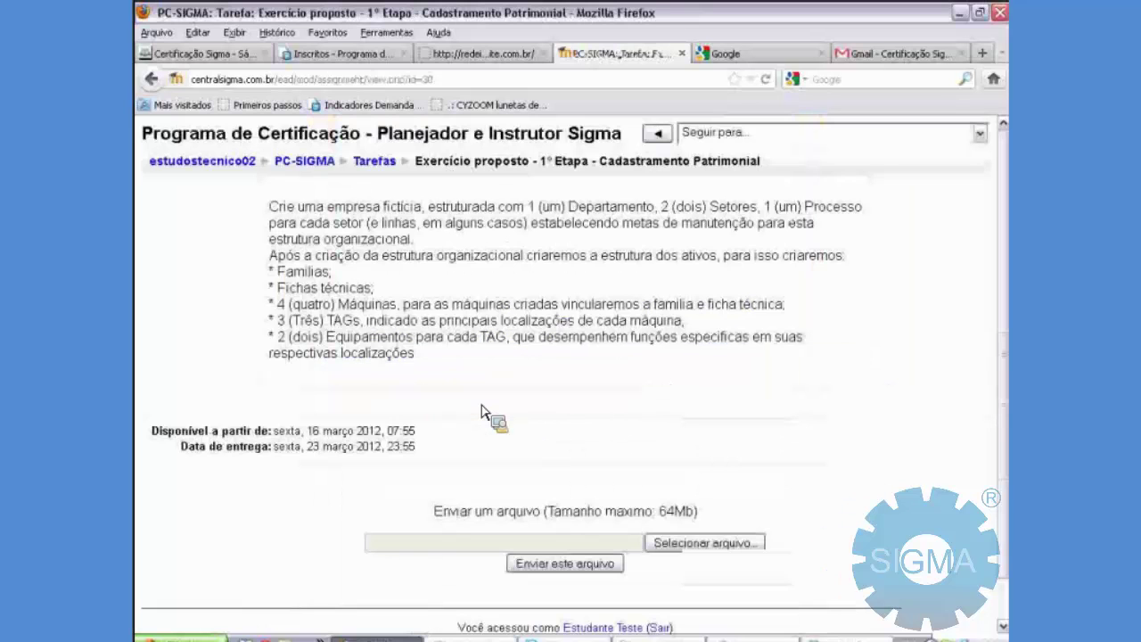
Examine the exercise instructions for the fictitious company's structure and assets, highlighting the text while reading.
{"action": "key", "text": "shift+Down"}
{"action": "key", "text": "shift+Down"}
{"action": "key", "text": "shift+Down"}
{"action": "key", "text": "shift+Down"}
{"action": "key", "text": "shift+Down"}
{"action": "key", "text": "shift+Down"}
{"action": "key", "text": "shift+Down"}
{"action": "key", "text": "shift+Down"}
{"action": "key", "text": "shift+Down"}
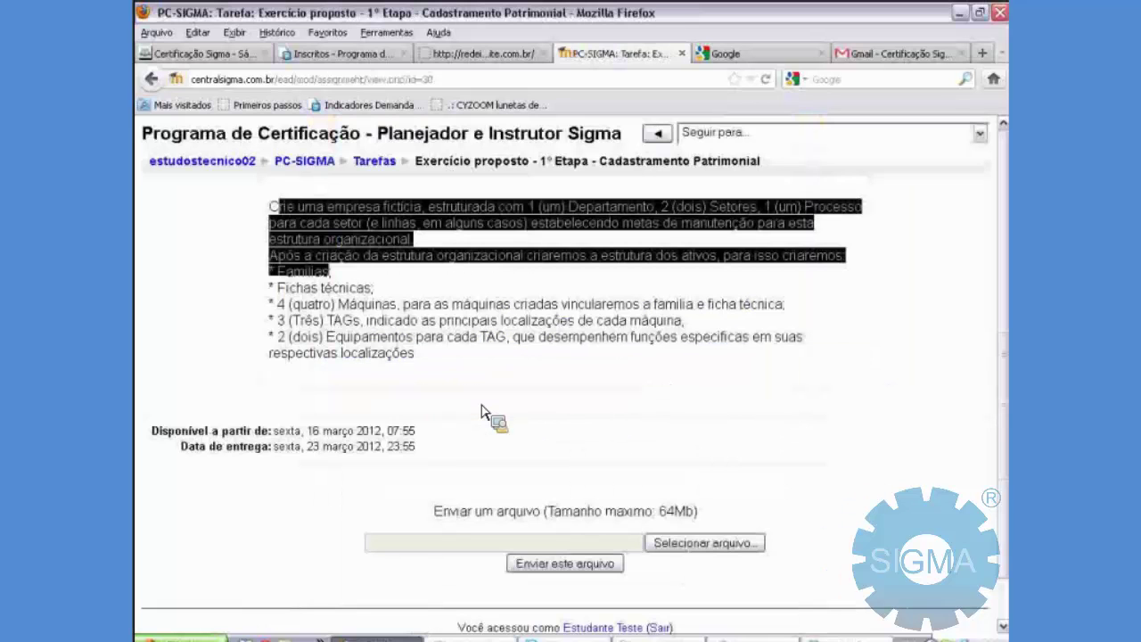
{"action": "key", "text": "shift+End"}
{"action": "left_click", "coordinate": [482, 412]}
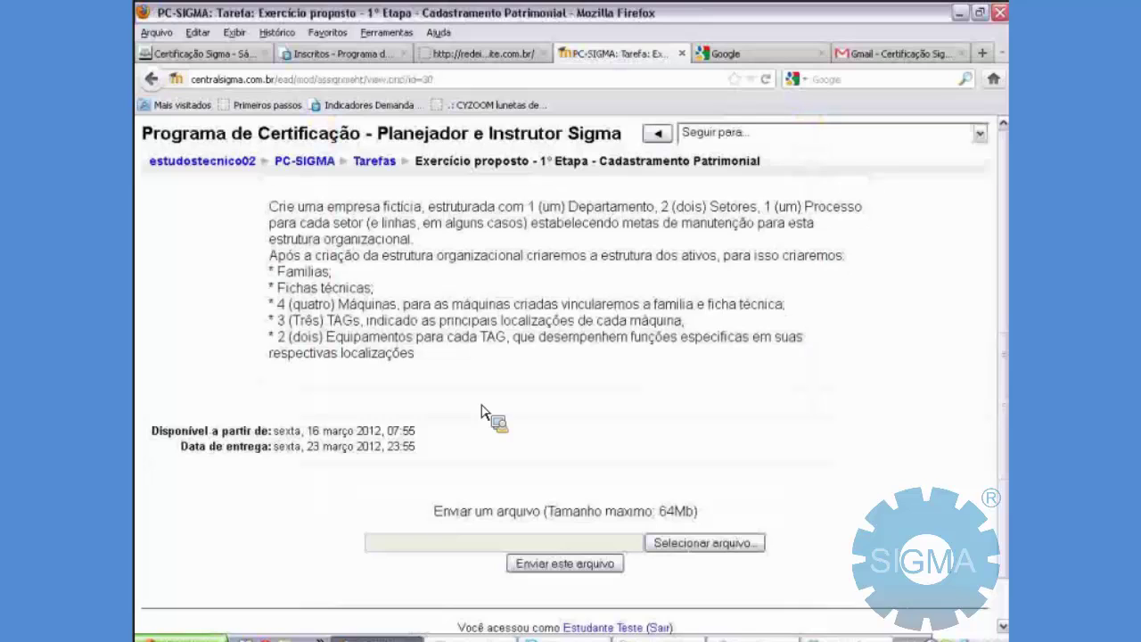
{"action": "key", "text": "ctrl+shift+Right"}
{"action": "left_click", "coordinate": [482, 412]}
{"action": "left_click", "coordinate": [481, 412]}
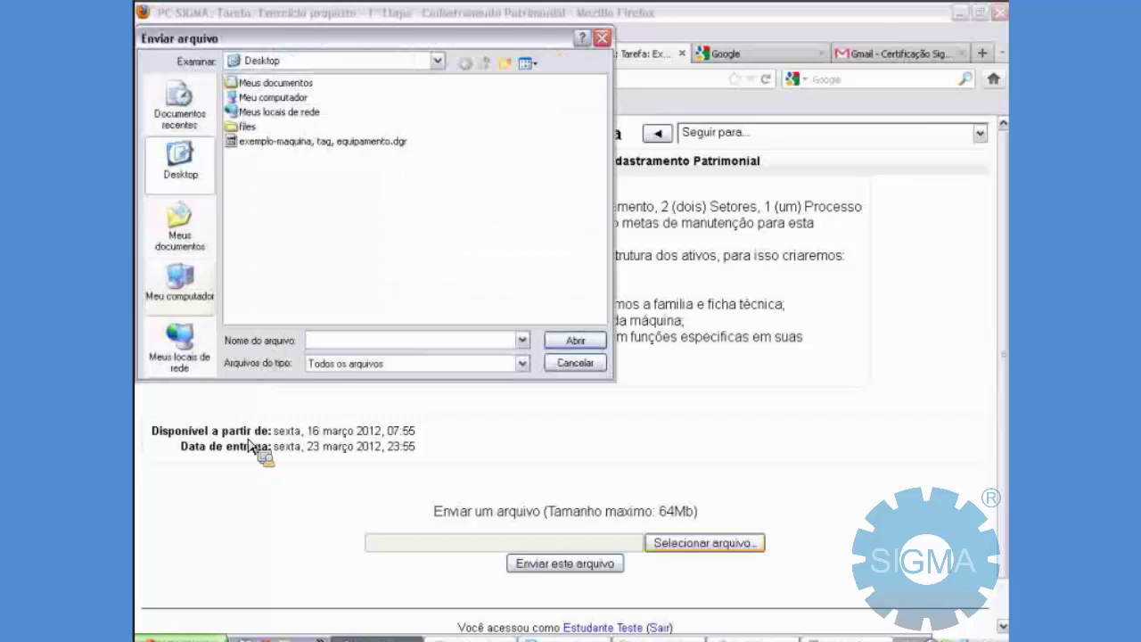
Choose SIGMA2010.FDB from the Sigma2010 folder on drive C: as the file to submit for the exercise.
{"action": "left_click", "coordinate": [180, 284]}
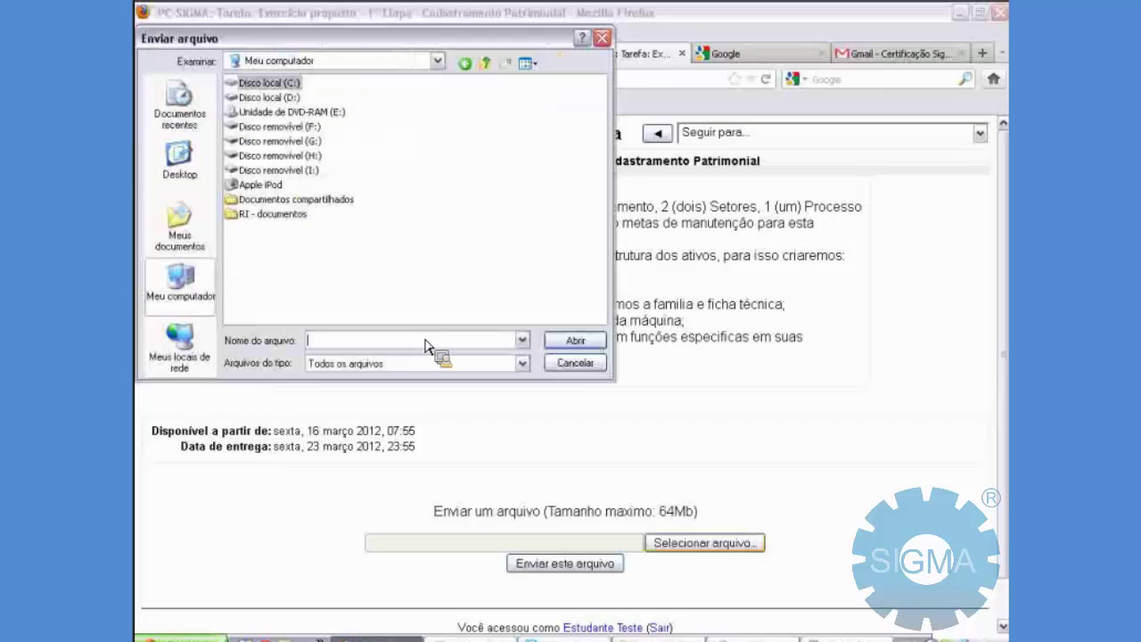
{"action": "double_click", "coordinate": [269, 83]}
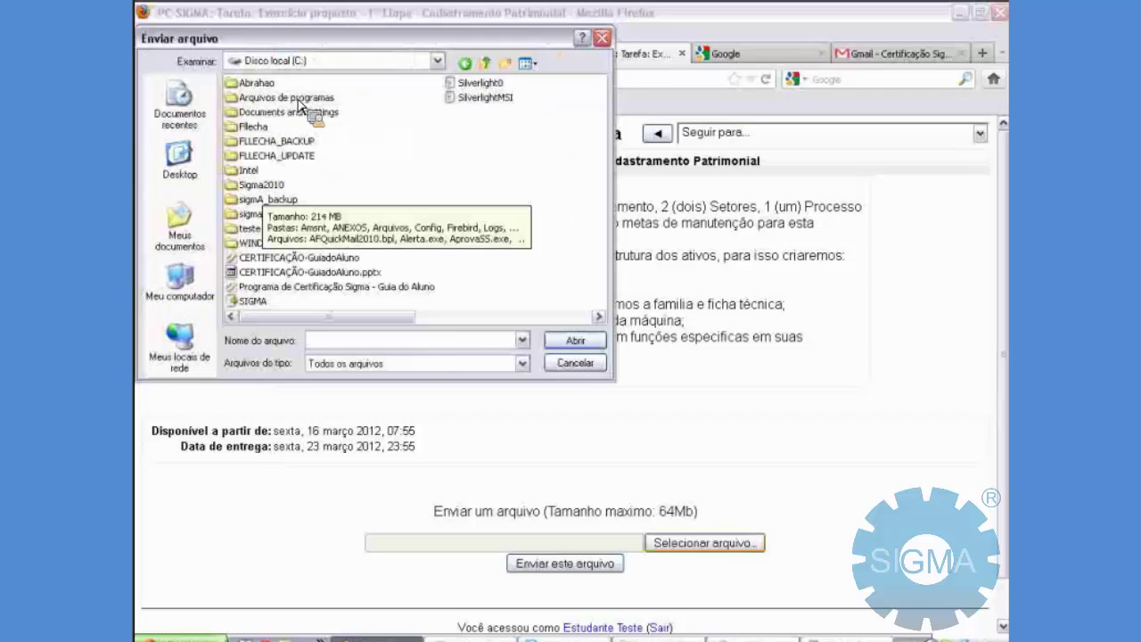
{"action": "double_click", "coordinate": [259, 185]}
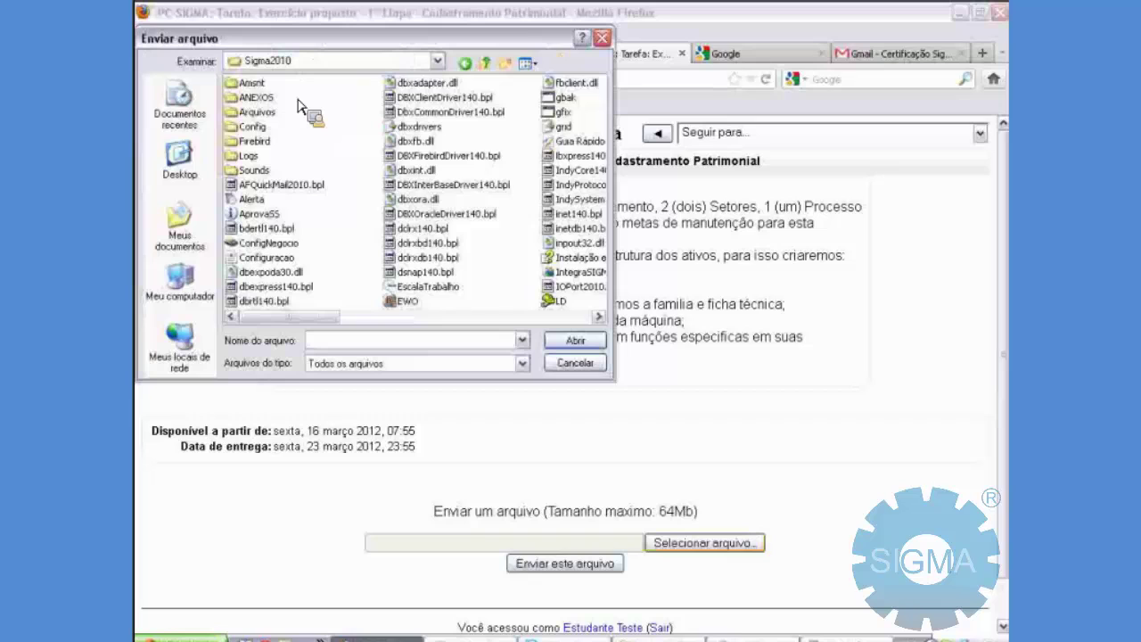
{"action": "key", "text": "d"}
{"action": "key", "text": "s"}
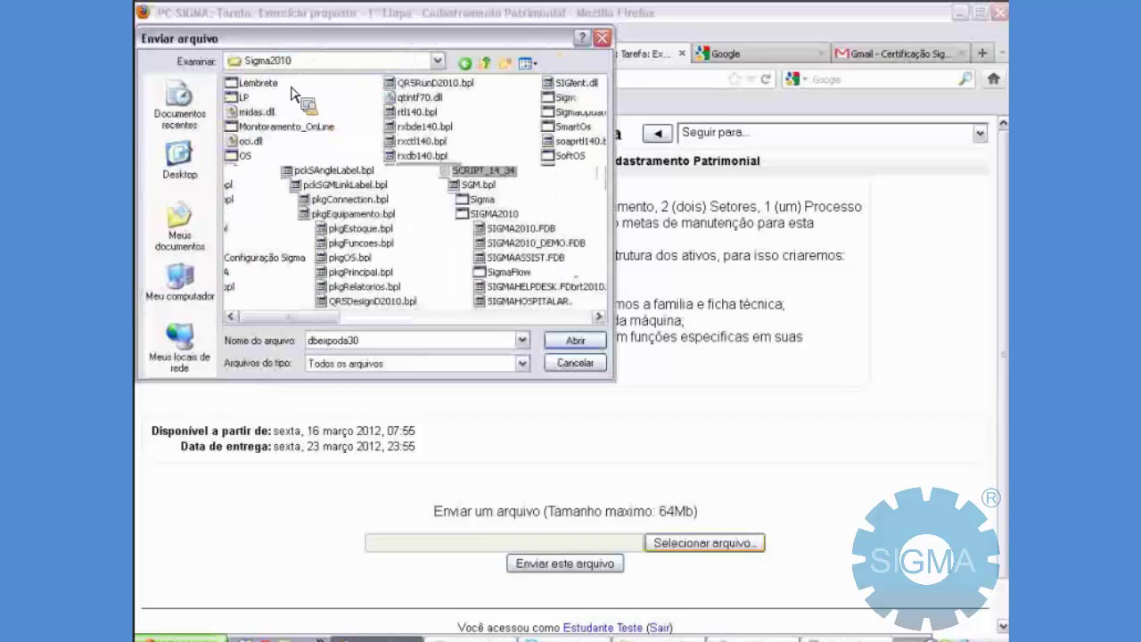
{"action": "key", "text": "i"}
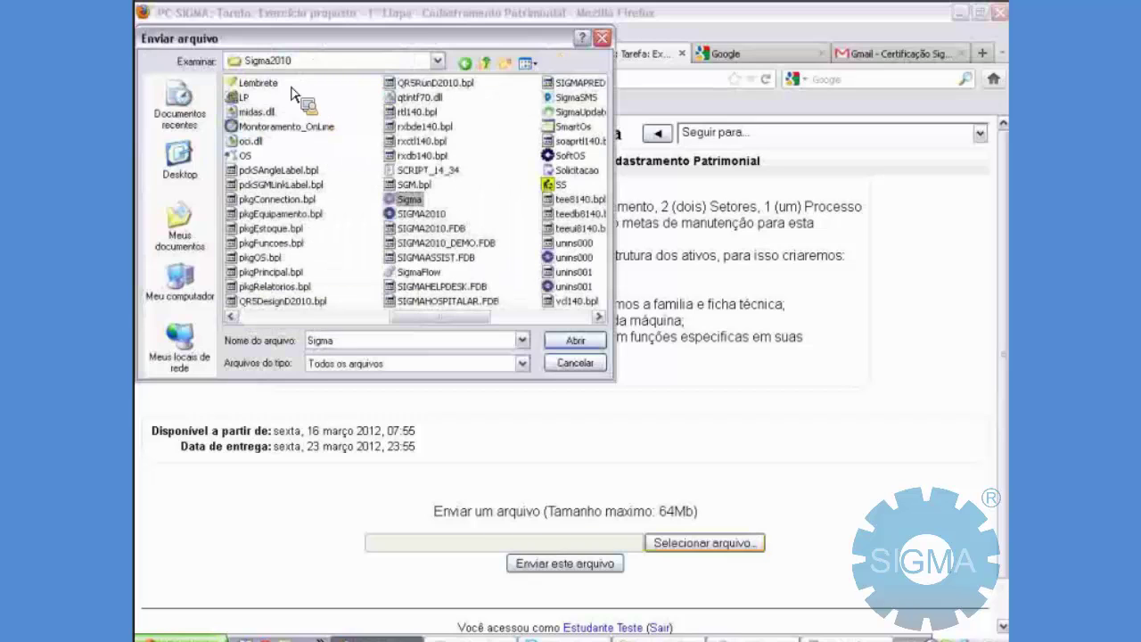
{"action": "key", "text": "Down"}
{"action": "key", "text": "Down"}
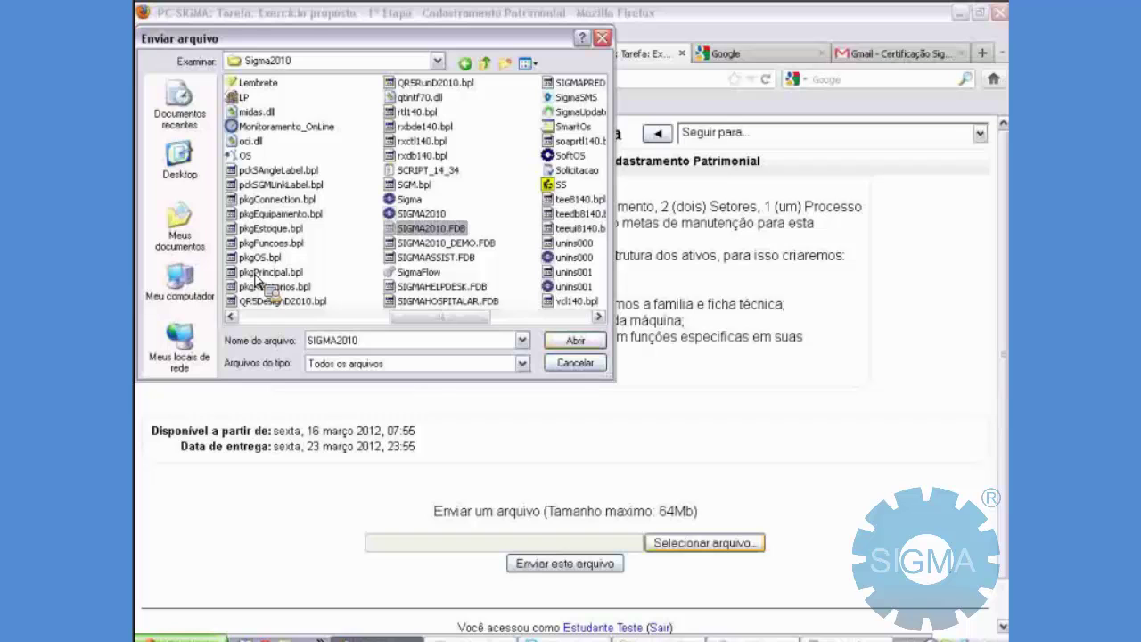
{"action": "key", "text": "Return"}
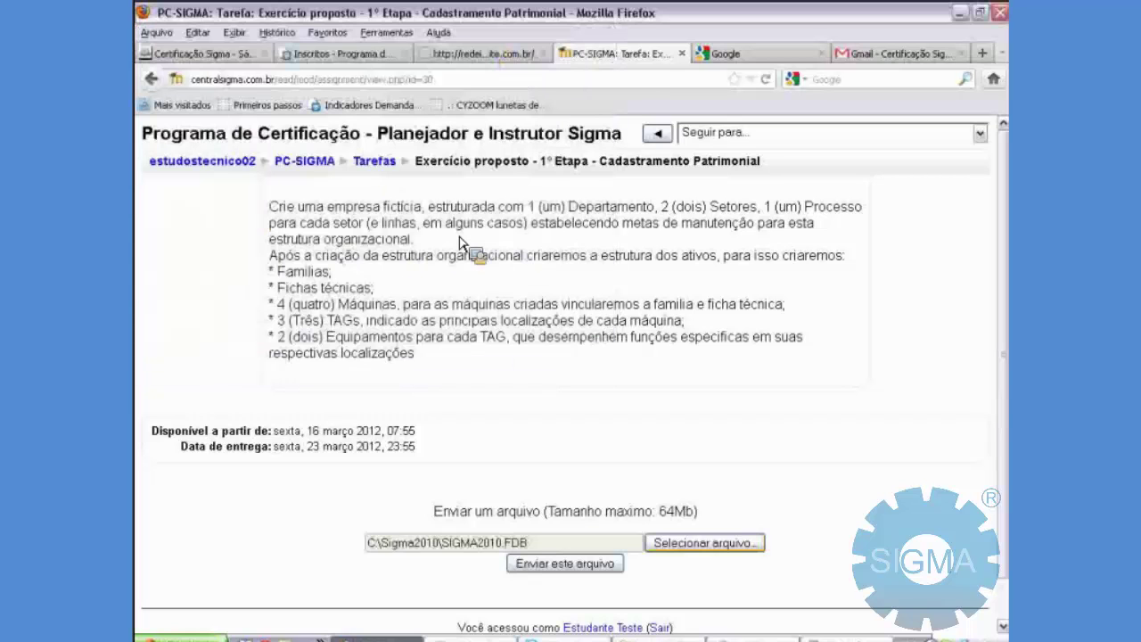
{"action": "scroll", "coordinate": [535, 312], "scroll_direction": "down", "scroll_amount": 1}
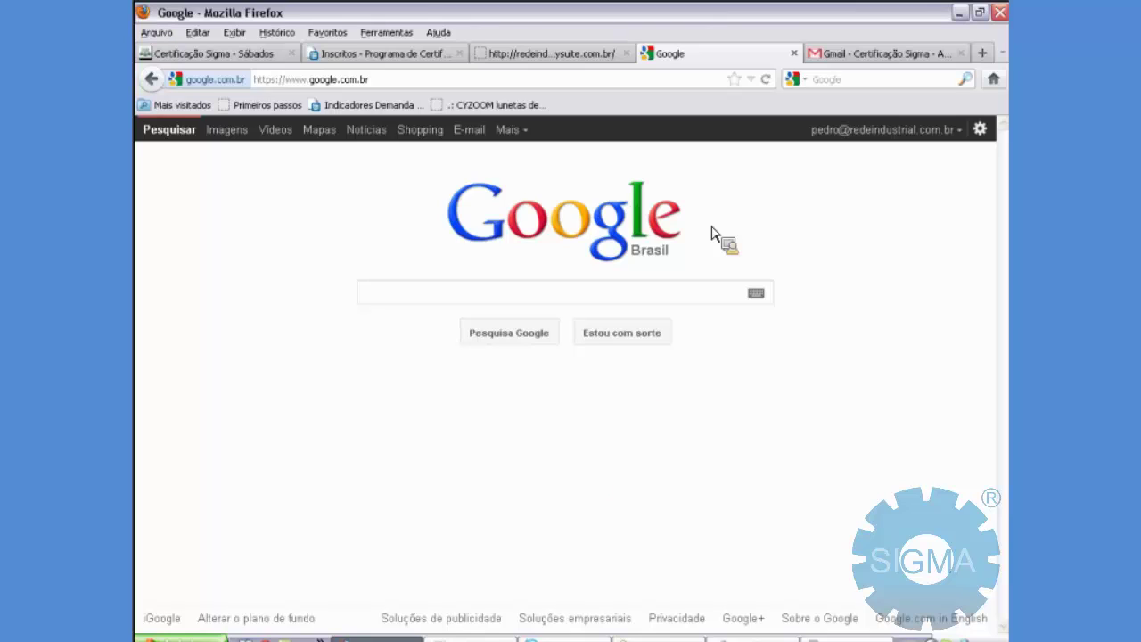
Open centralsigma.com.br/ead/ in a new browser tab and go to the course's Perguntas e Respostas forum.
{"action": "key", "text": "ctrl+t"}
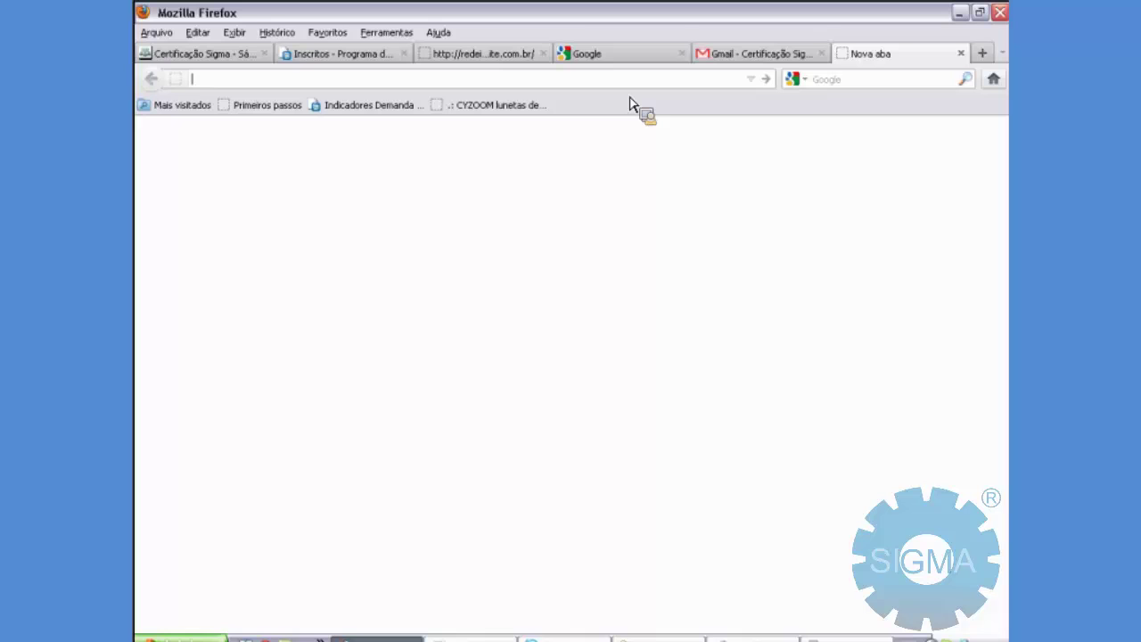
{"action": "type", "text": "www"}
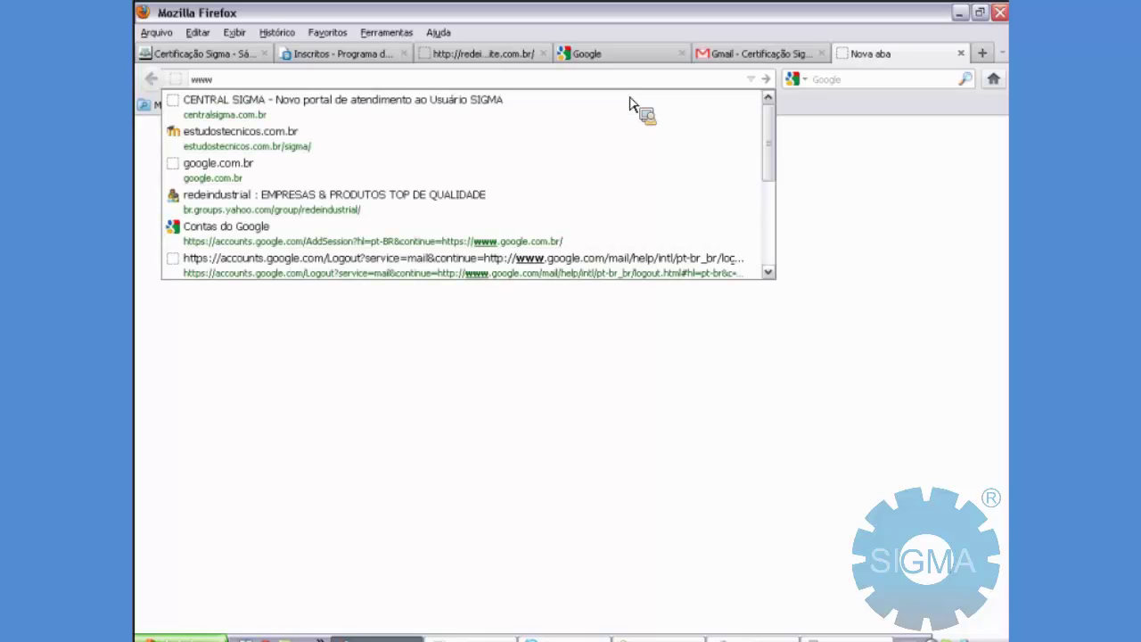
{"action": "key", "text": "Down"}
{"action": "key", "text": "Down"}
{"action": "key", "text": "Up"}
{"action": "type", "text": "/"}
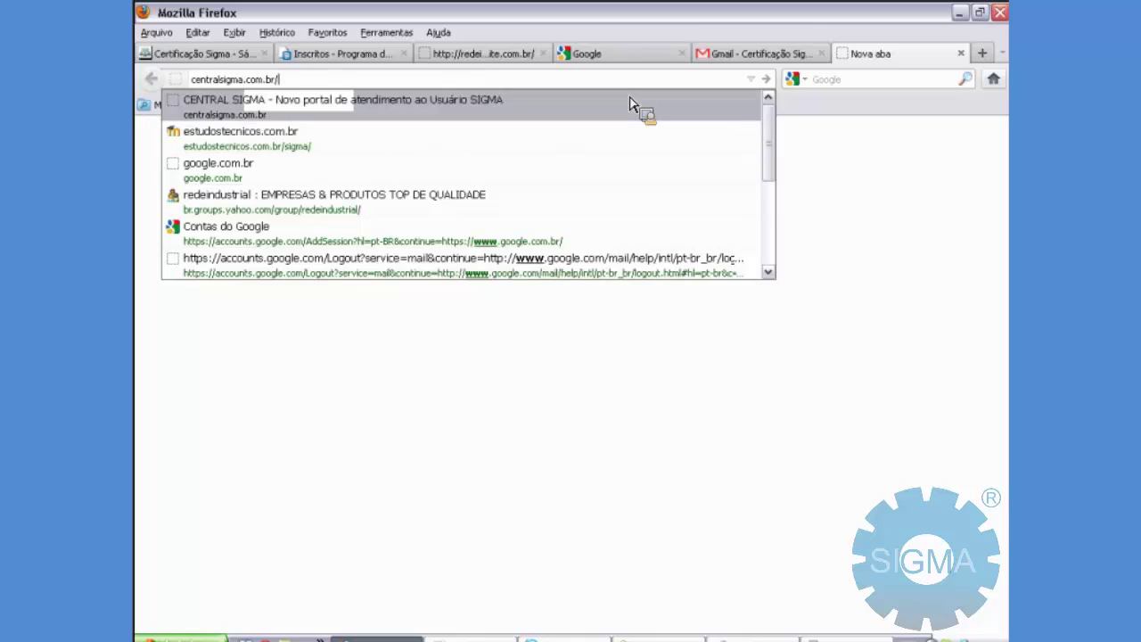
{"action": "type", "text": "ead/"}
{"action": "key", "text": "Return"}
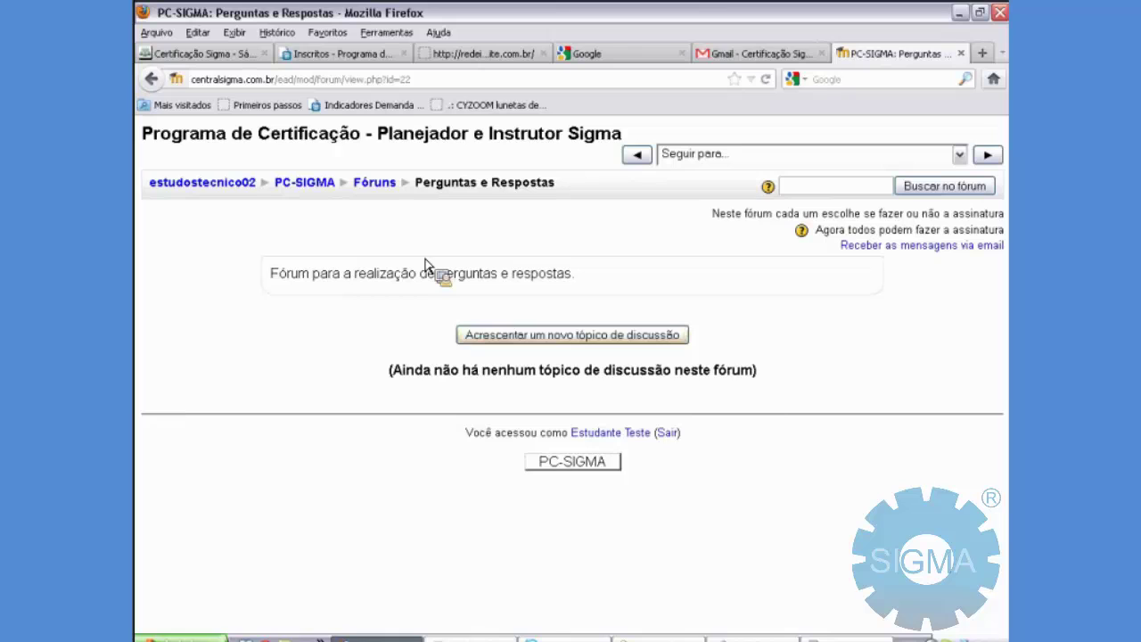
Draft a new topic in the Perguntas e Respostas forum with the subject "Dúvida para cadastrar TAg" and the message "asda".
{"action": "left_click", "coordinate": [572, 335]}
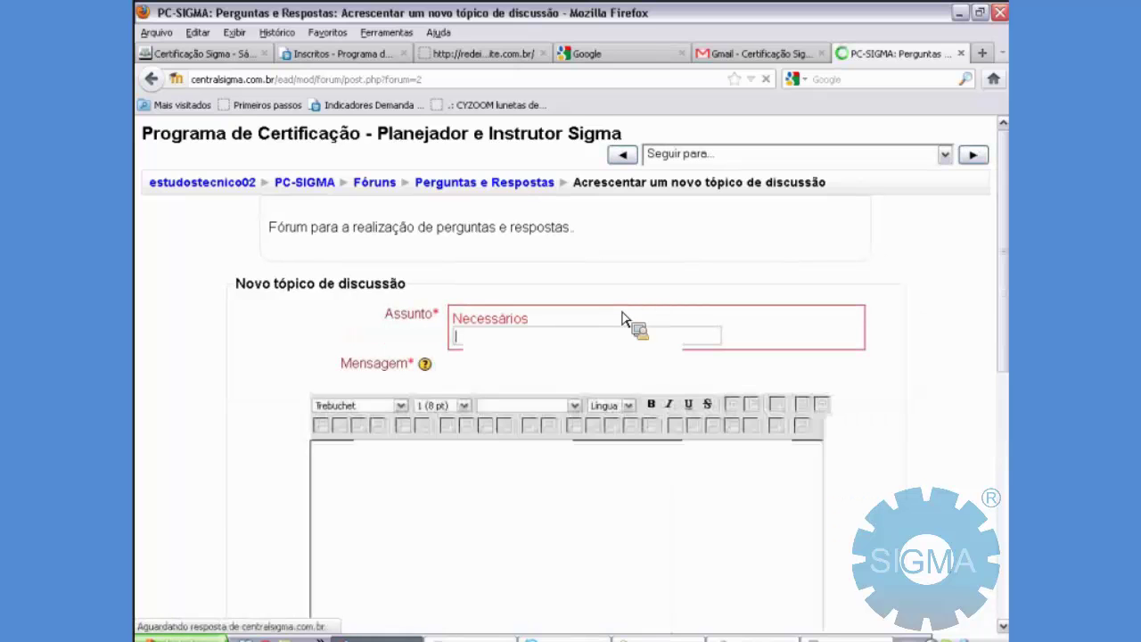
{"action": "type", "text": "úvi"}
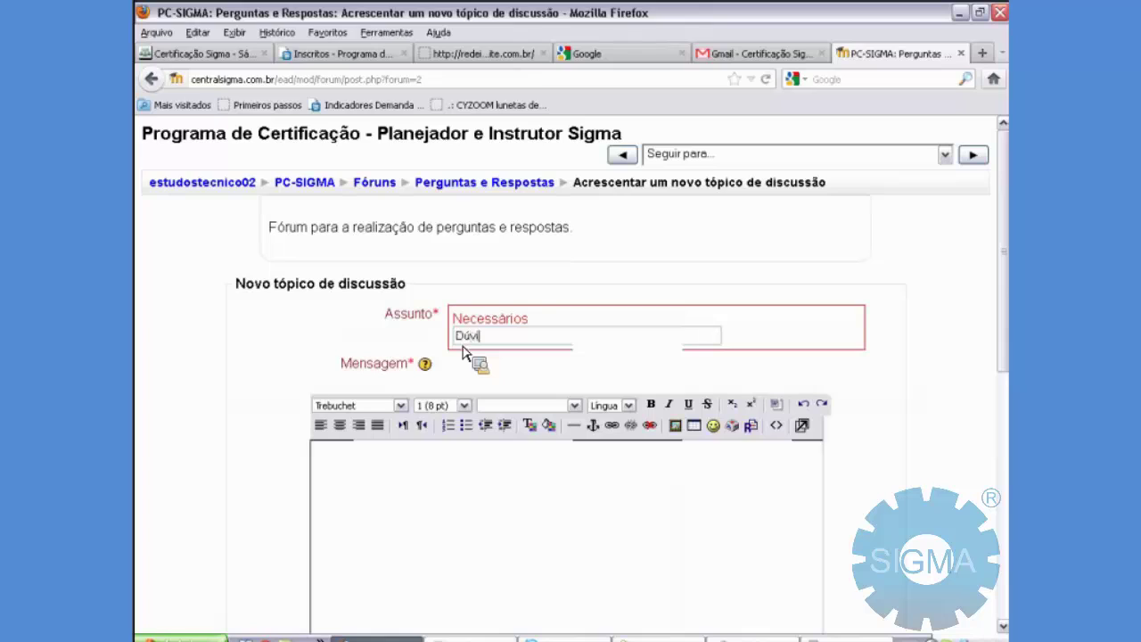
{"action": "type", "text": "da para cadas"}
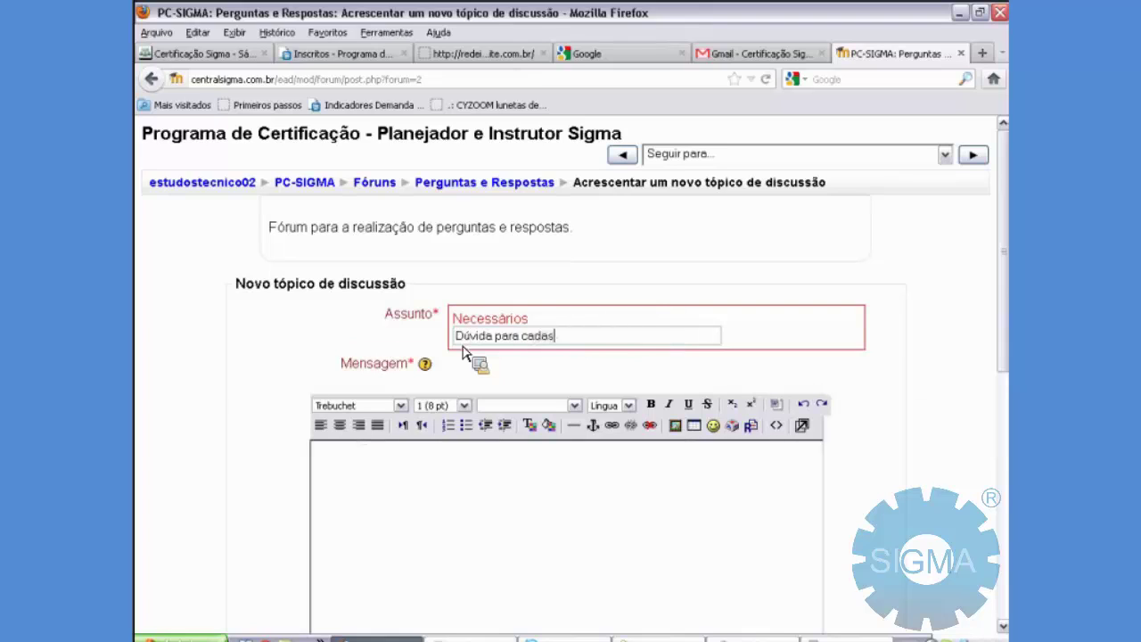
{"action": "type", "text": "trar TAg"}
{"action": "key", "text": "Tab"}
{"action": "type", "text": "a"}
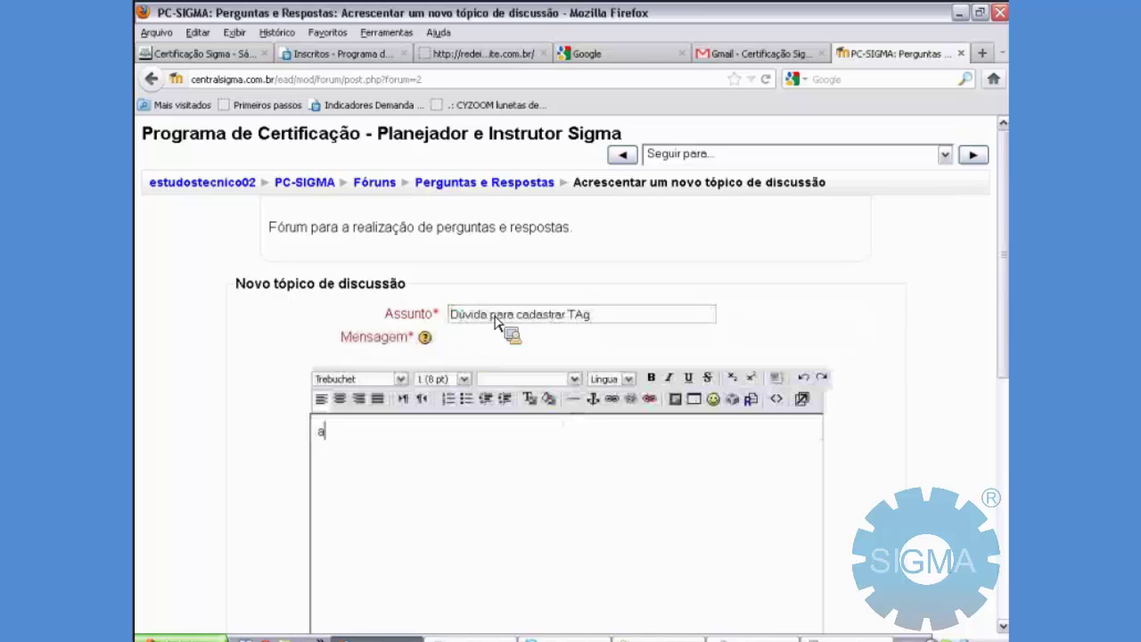
{"action": "scroll", "coordinate": [510, 401], "scroll_direction": "down", "scroll_amount": 5}
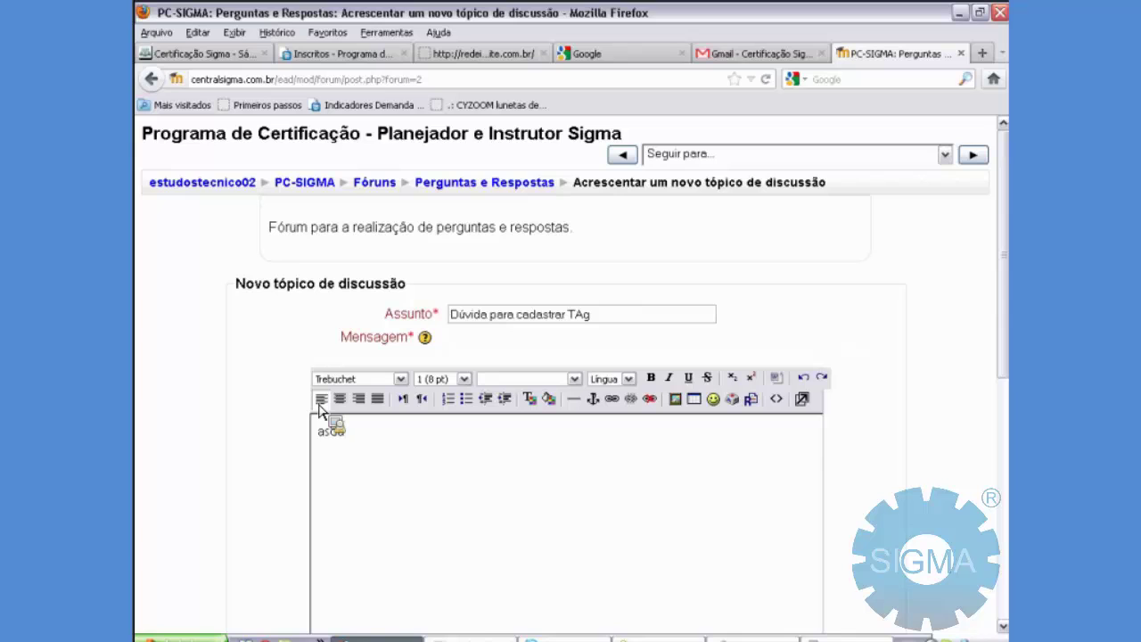
{"action": "scroll", "coordinate": [318, 410], "scroll_direction": "down", "scroll_amount": 5}
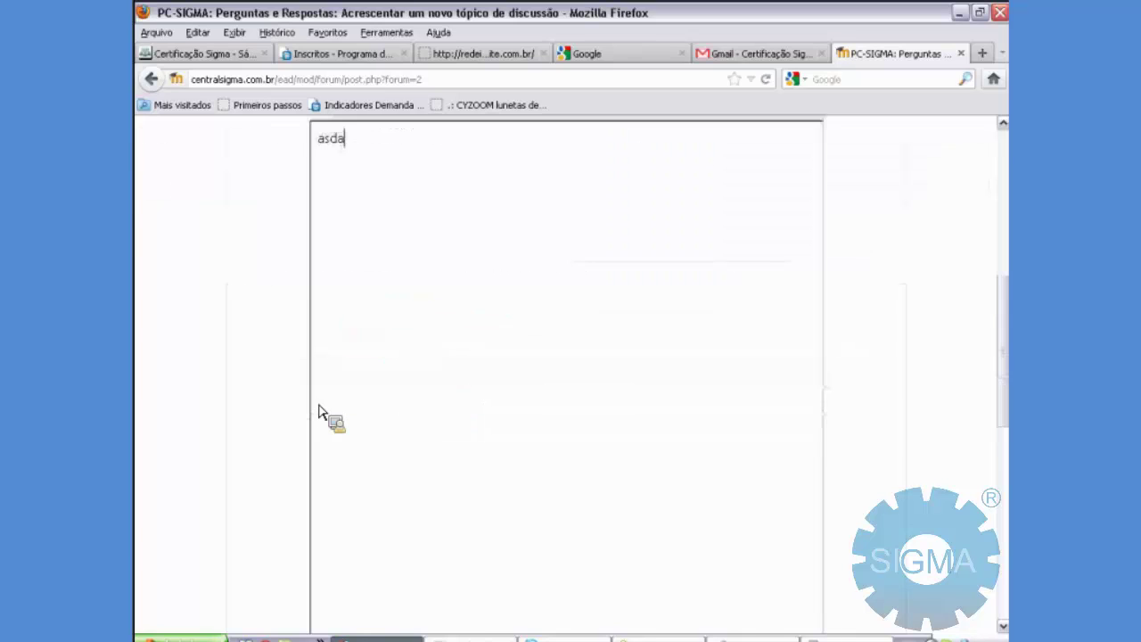
{"action": "scroll", "coordinate": [318, 412], "scroll_direction": "down", "scroll_amount": 5}
{"action": "scroll", "coordinate": [318, 412], "scroll_direction": "up", "scroll_amount": 10}
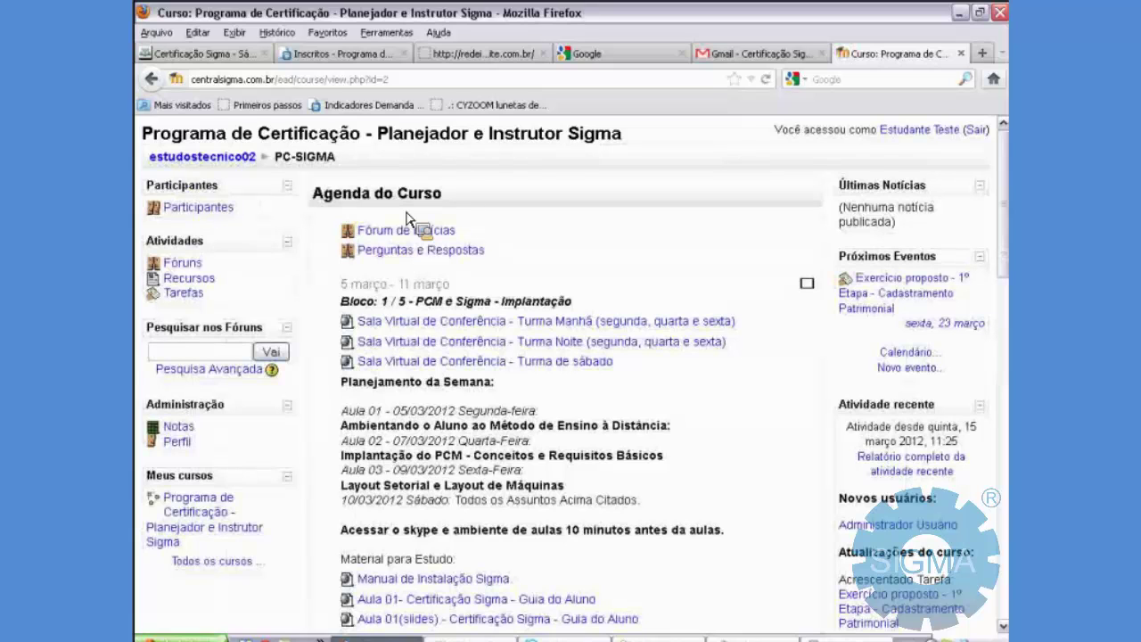
Review the course agenda's weekly lesson plans, study materials and proposed exercise for the weeks of 5 to 18 March.
{"action": "scroll", "coordinate": [515, 238], "scroll_direction": "down", "scroll_amount": 4}
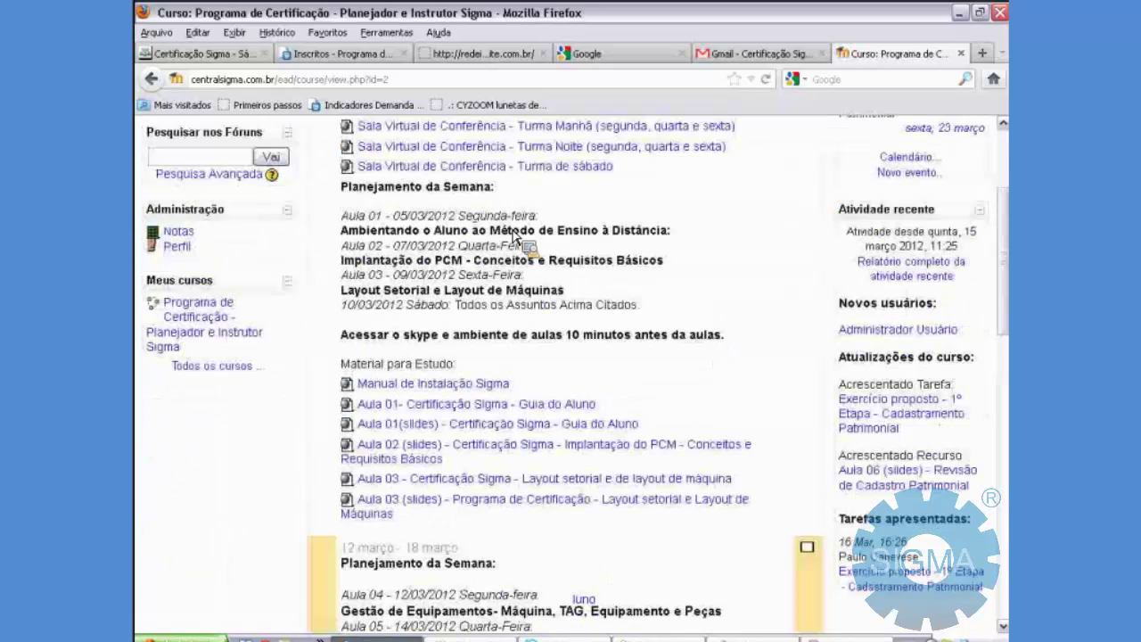
{"action": "scroll", "coordinate": [515, 239], "scroll_direction": "down", "scroll_amount": 4}
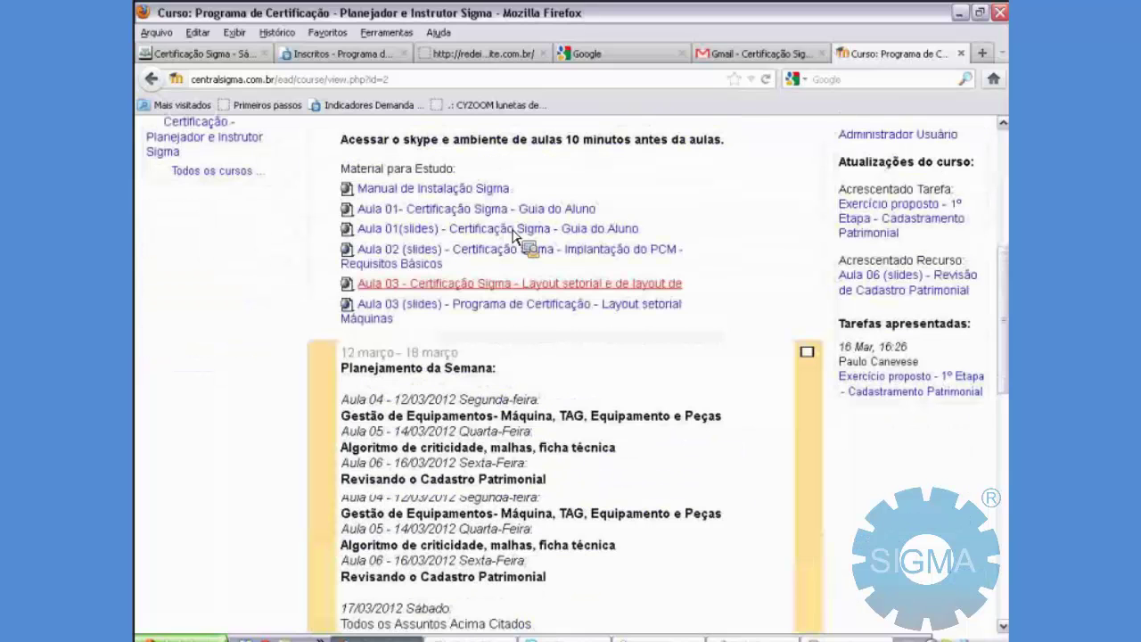
{"action": "scroll", "coordinate": [515, 239], "scroll_direction": "up", "scroll_amount": 6}
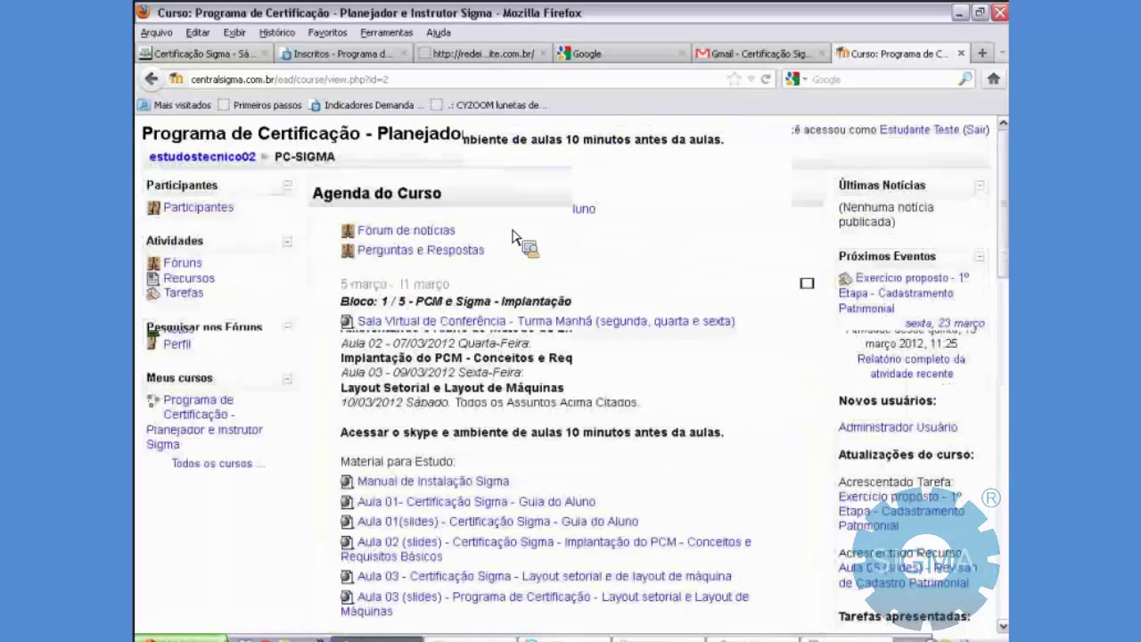
{"action": "scroll", "coordinate": [585, 298], "scroll_direction": "down", "scroll_amount": 4}
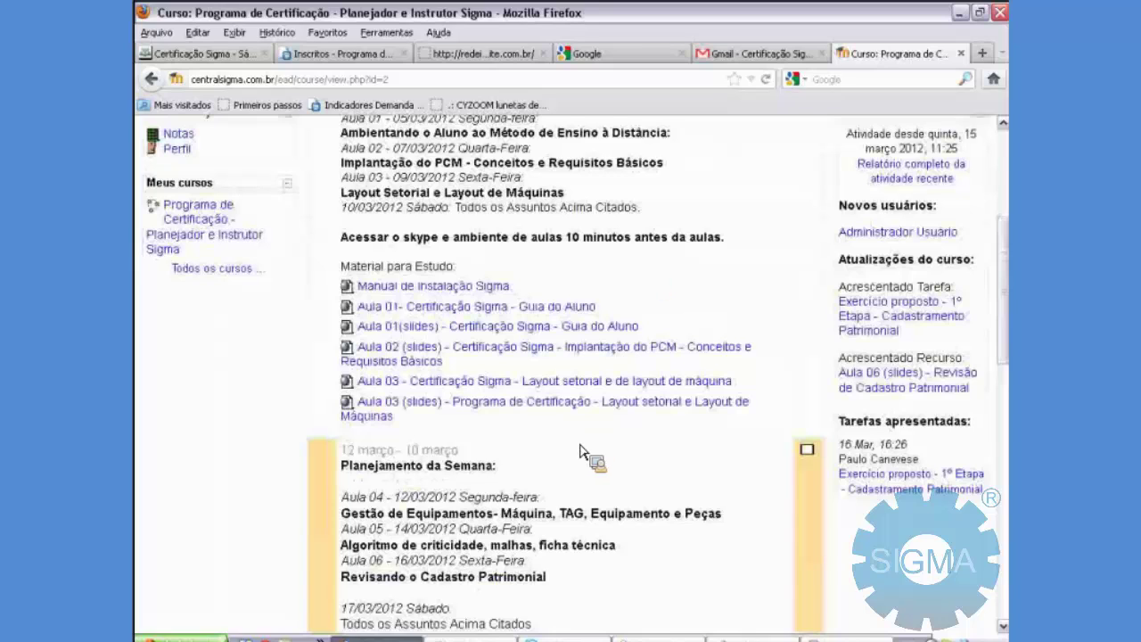
{"action": "scroll", "coordinate": [579, 452], "scroll_direction": "down", "scroll_amount": 4}
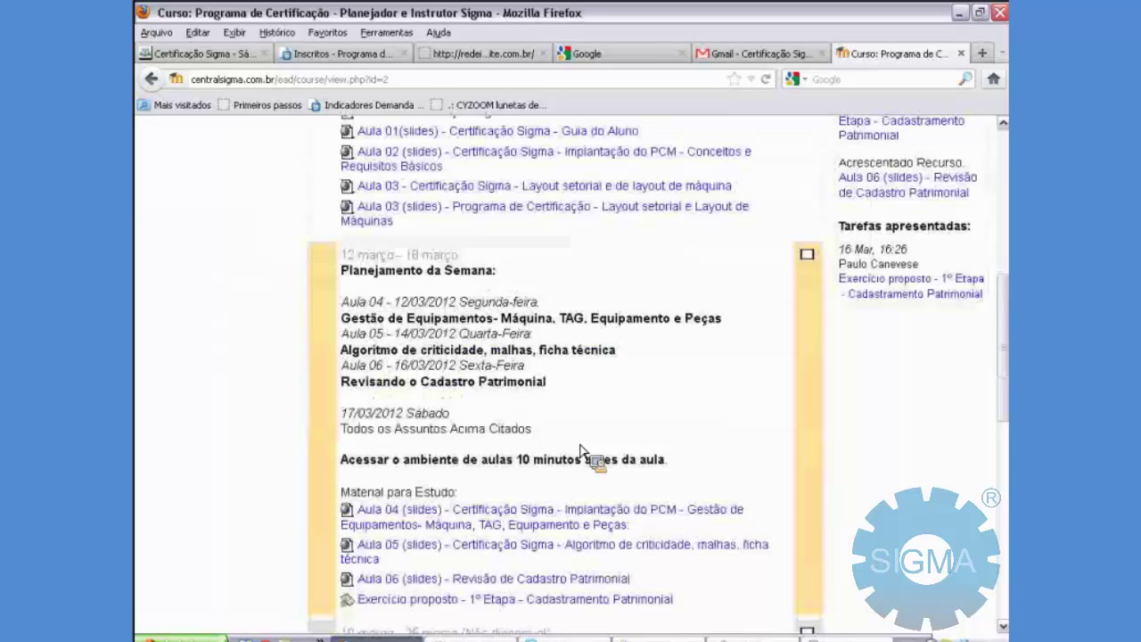
{"action": "scroll", "coordinate": [580, 452], "scroll_direction": "up", "scroll_amount": 2}
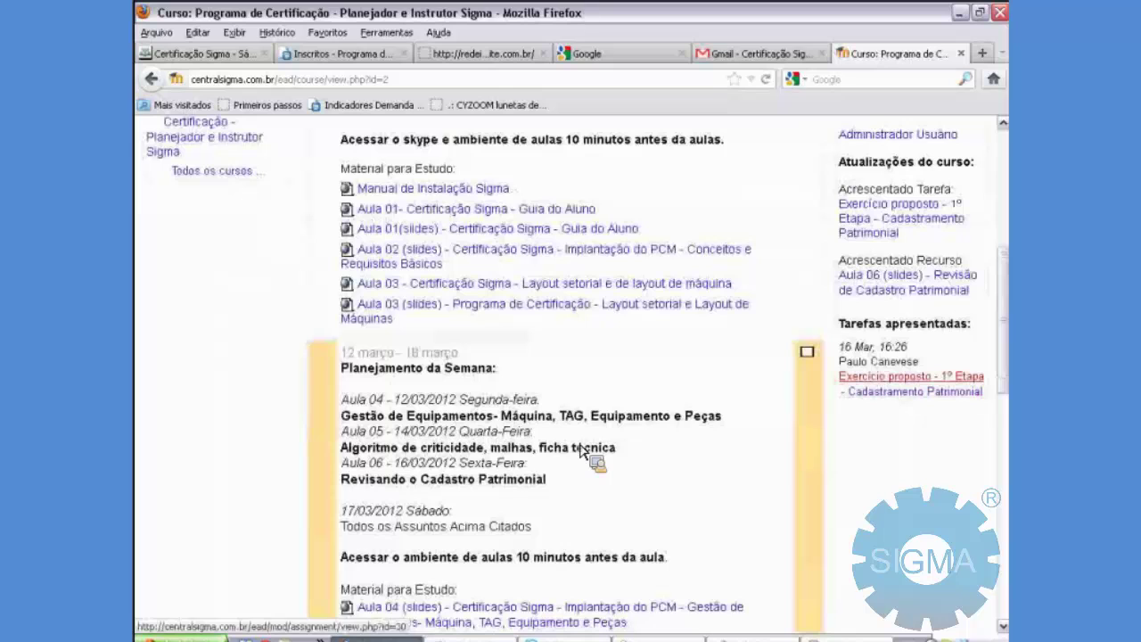
{"action": "scroll", "coordinate": [579, 452], "scroll_direction": "down", "scroll_amount": 8}
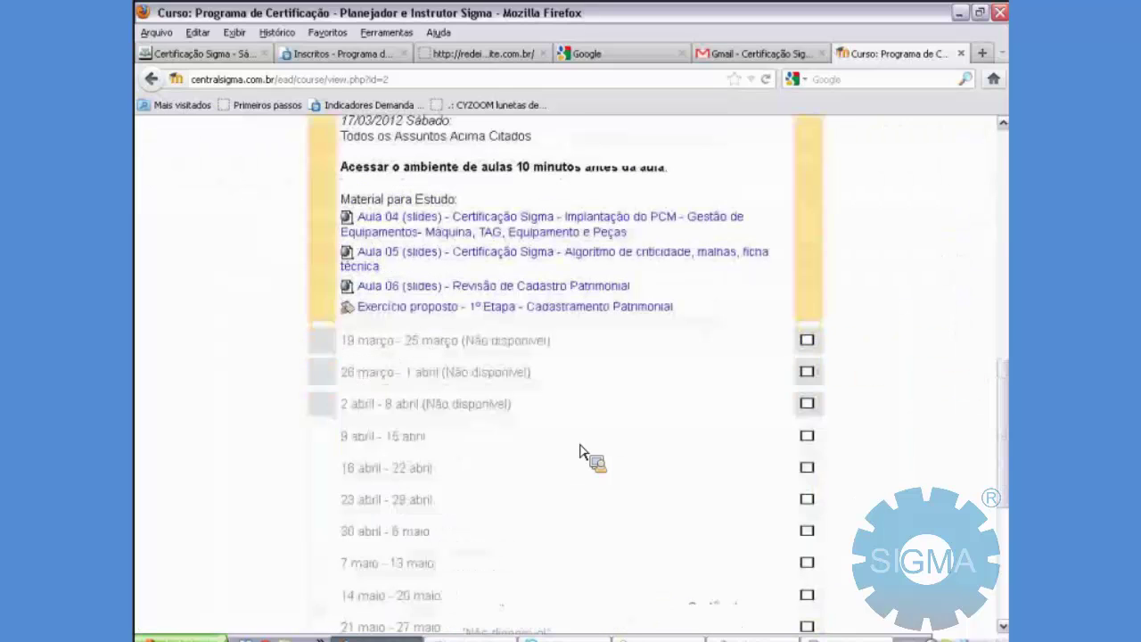
{"action": "scroll", "coordinate": [580, 452], "scroll_direction": "up", "scroll_amount": 6}
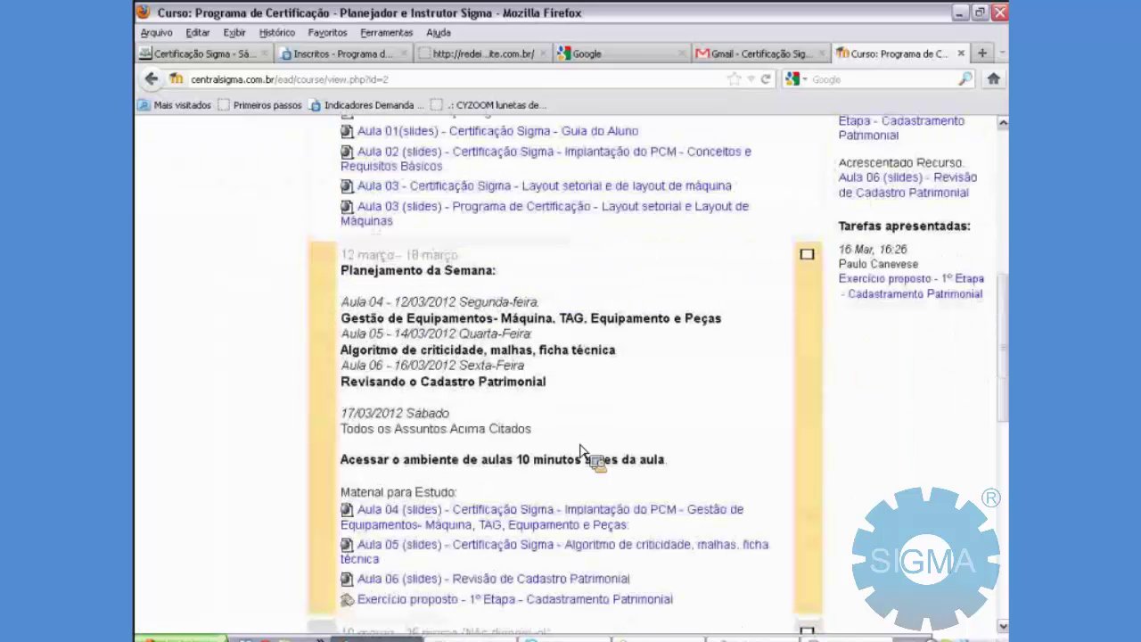
{"action": "scroll", "coordinate": [579, 452], "scroll_direction": "down", "scroll_amount": 4}
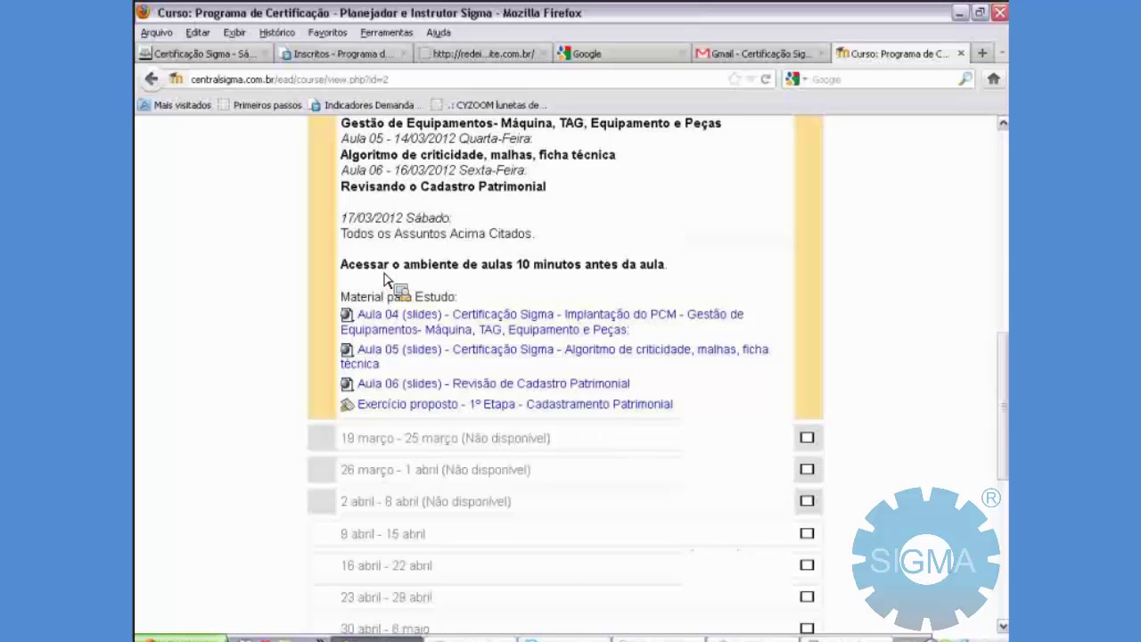
{"action": "scroll", "coordinate": [406, 293], "scroll_direction": "up", "scroll_amount": 5}
{"action": "scroll", "coordinate": [408, 292], "scroll_direction": "down", "scroll_amount": 4}
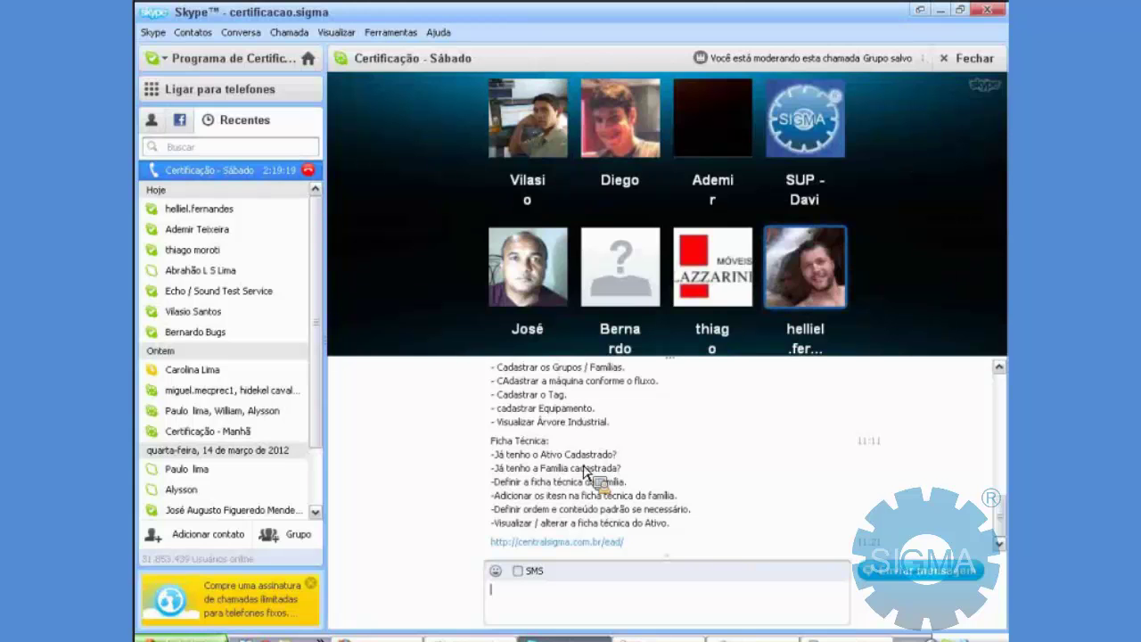
Switch to the C:\Sigma2010 folder and launch the Sigma application.
{"action": "key", "text": "alt+Tab"}
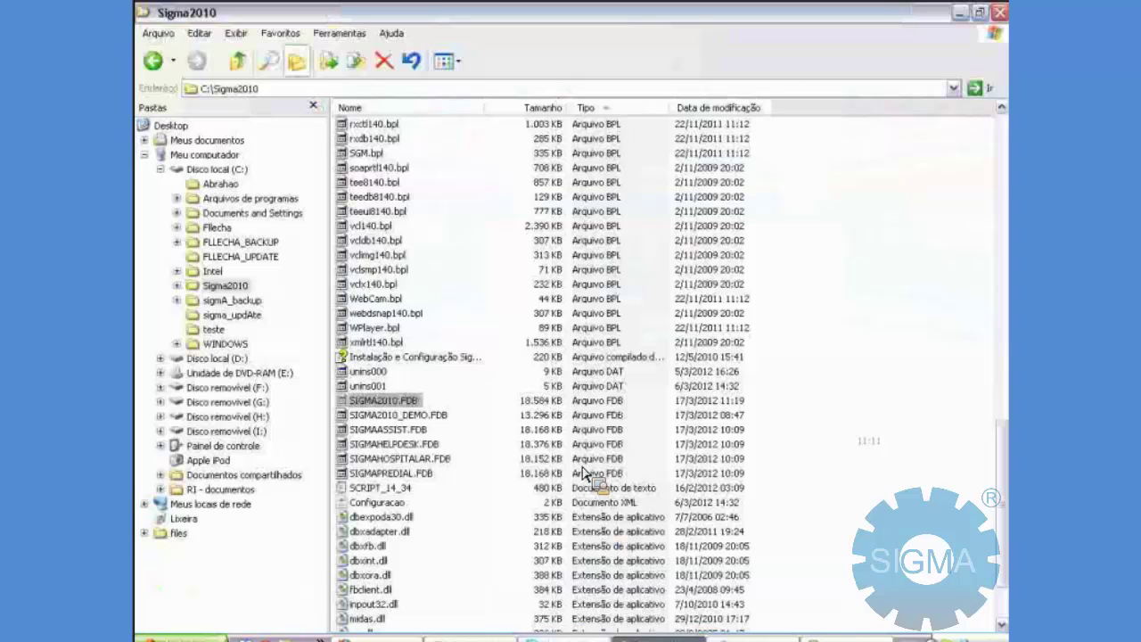
{"action": "scroll", "coordinate": [584, 474], "scroll_direction": "up", "scroll_amount": 15}
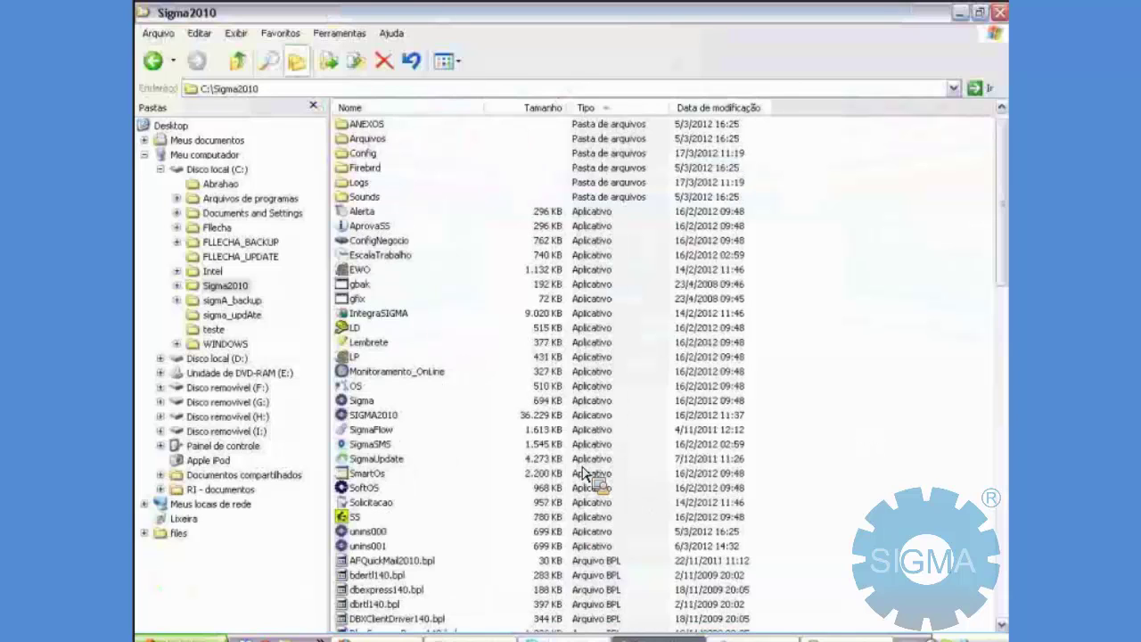
{"action": "type", "text": "sigma"}
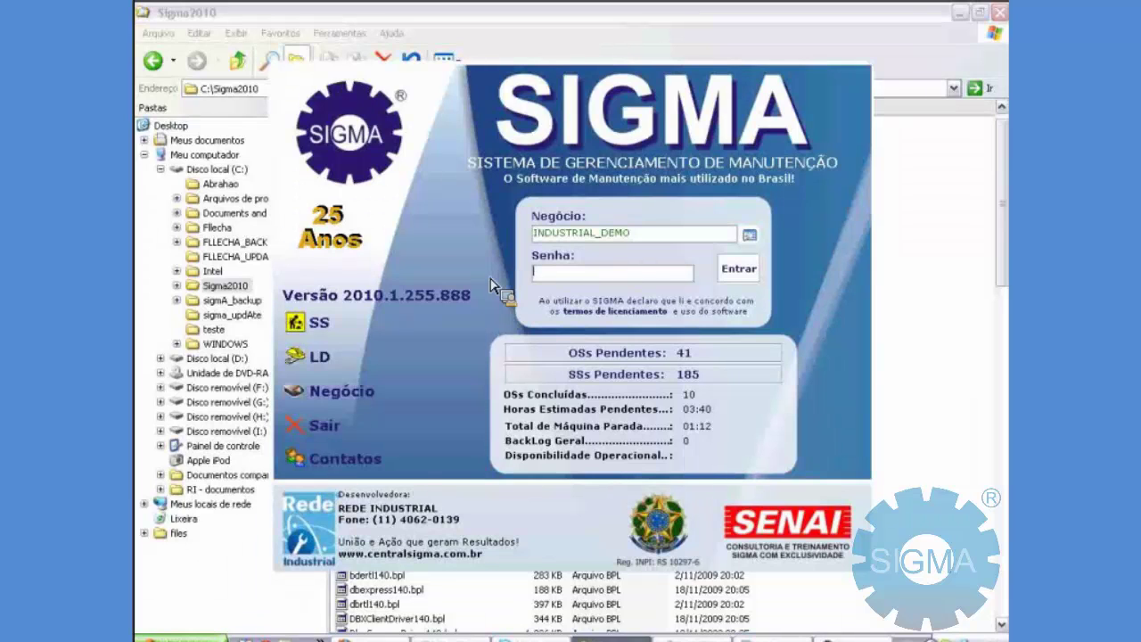
Switch to the Adobe Connect meeting and check the participants list, selecting one attendee.
{"action": "key", "text": "alt+Tab"}
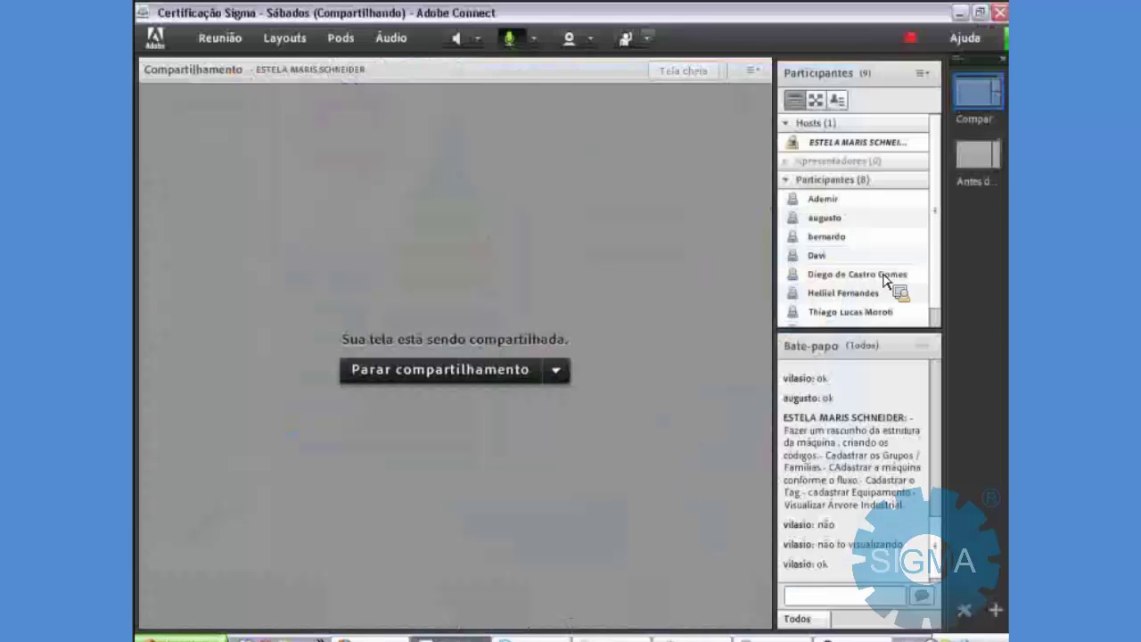
{"action": "scroll", "coordinate": [885, 280], "scroll_direction": "down", "scroll_amount": 1}
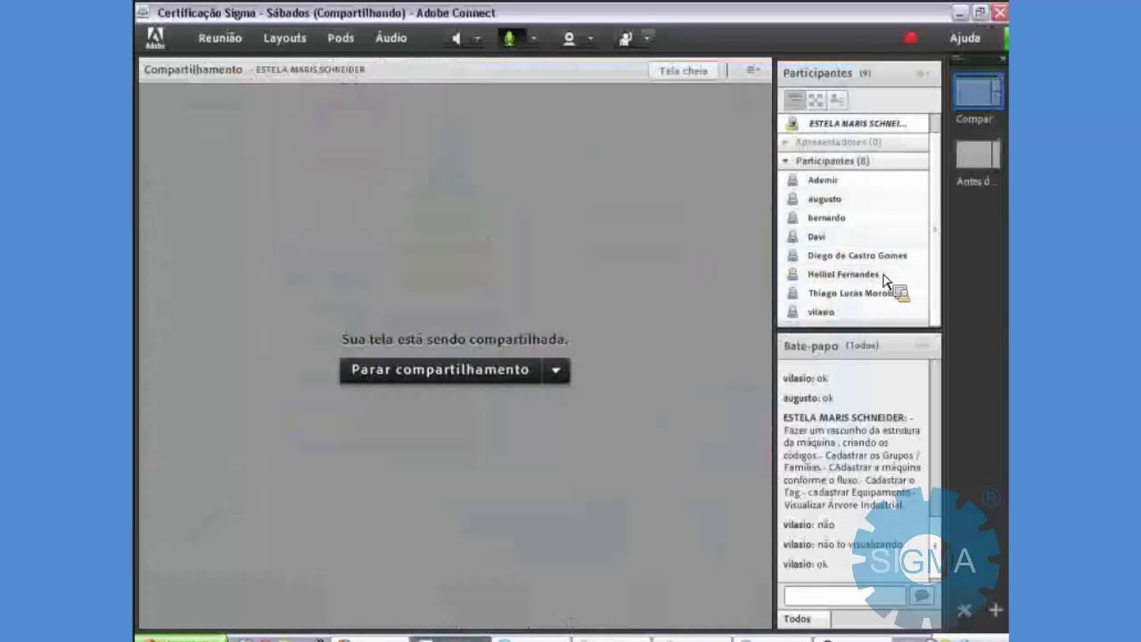
{"action": "left_click", "coordinate": [885, 274]}
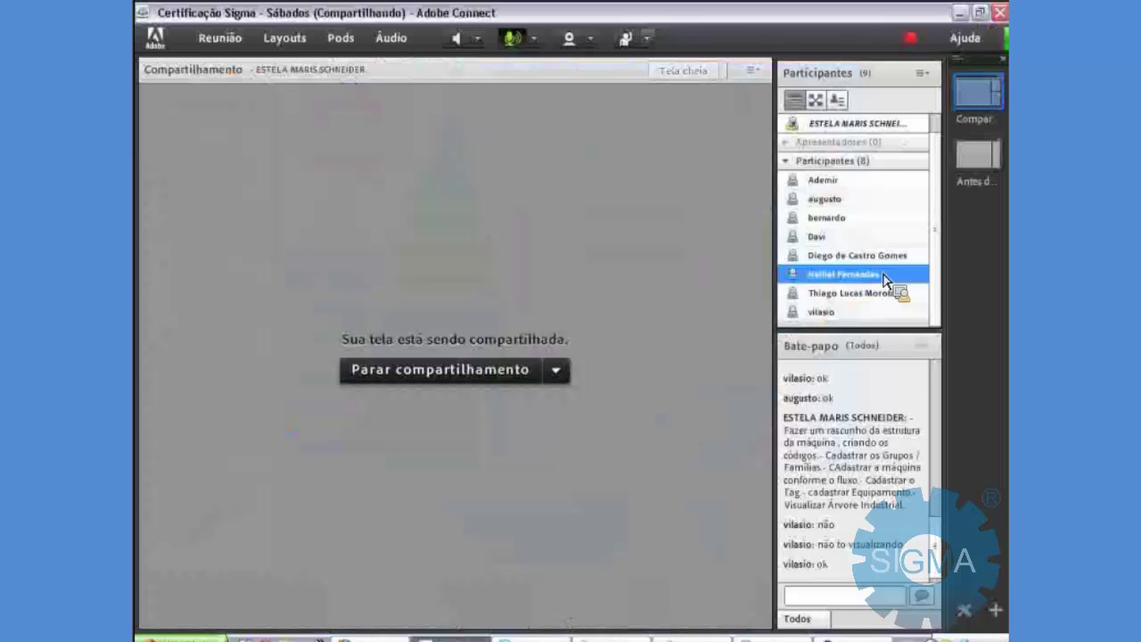
{"action": "mouse_move", "coordinate": [885, 279]}
Return to the SIGMA login window and view the list of available businesses.
{"action": "left_click", "coordinate": [717, 356]}
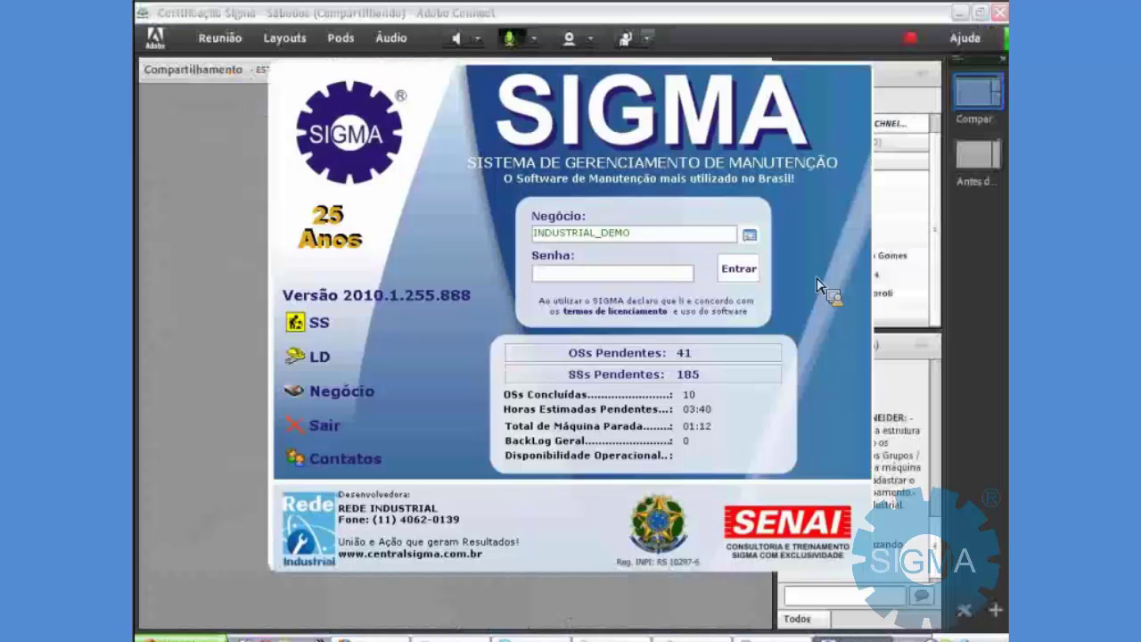
{"action": "left_click", "coordinate": [726, 231]}
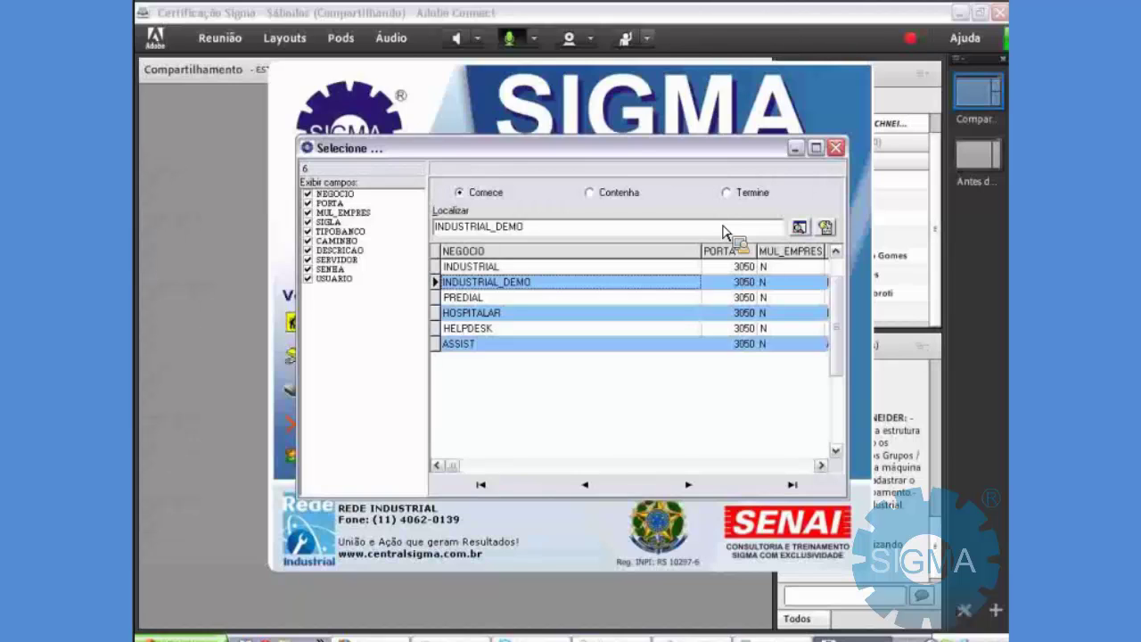
{"action": "key", "text": "Return"}
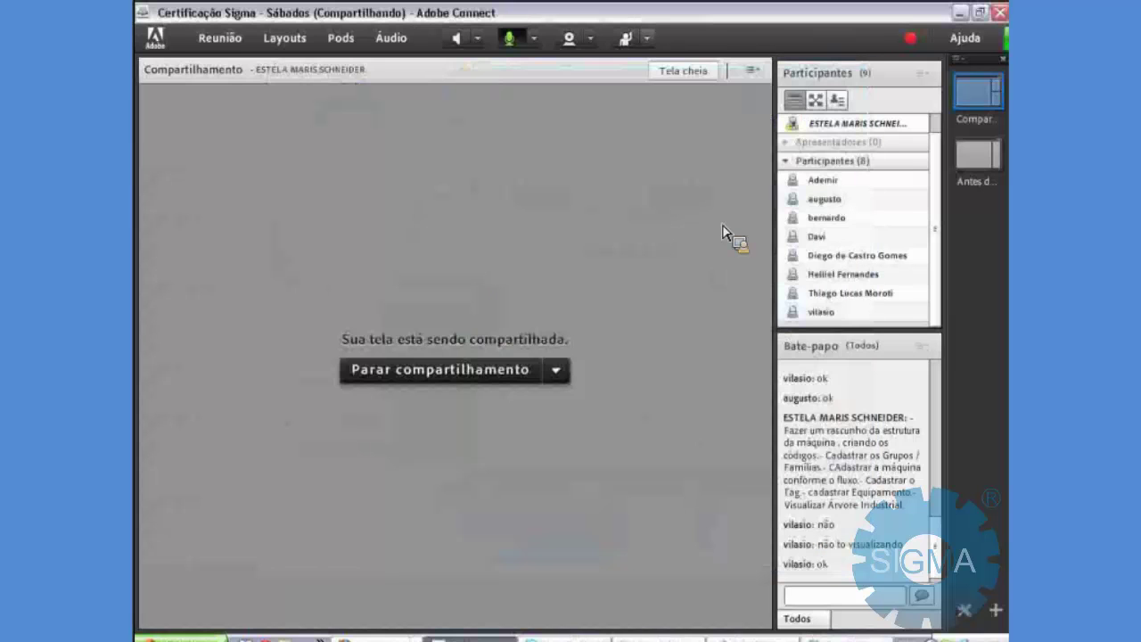
Open ConfigNegocio from the C:\Sigma2010 folder to show the list of configured SIGMA businesses, dismissing the blank new-business form.
{"action": "key", "text": "alt+Tab"}
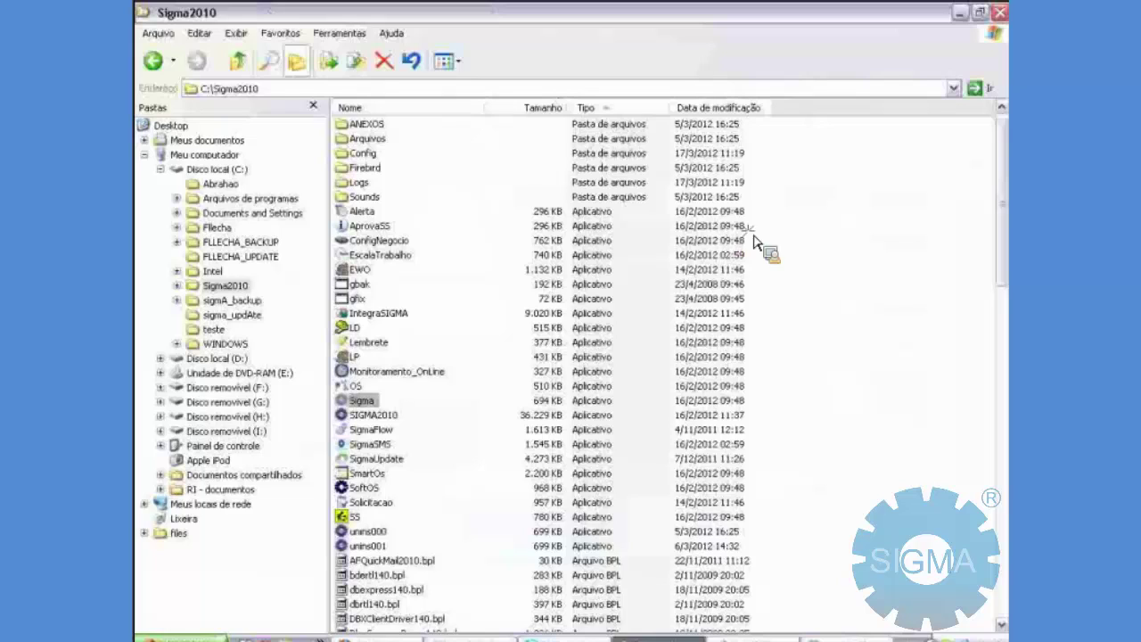
{"action": "left_click", "coordinate": [756, 242]}
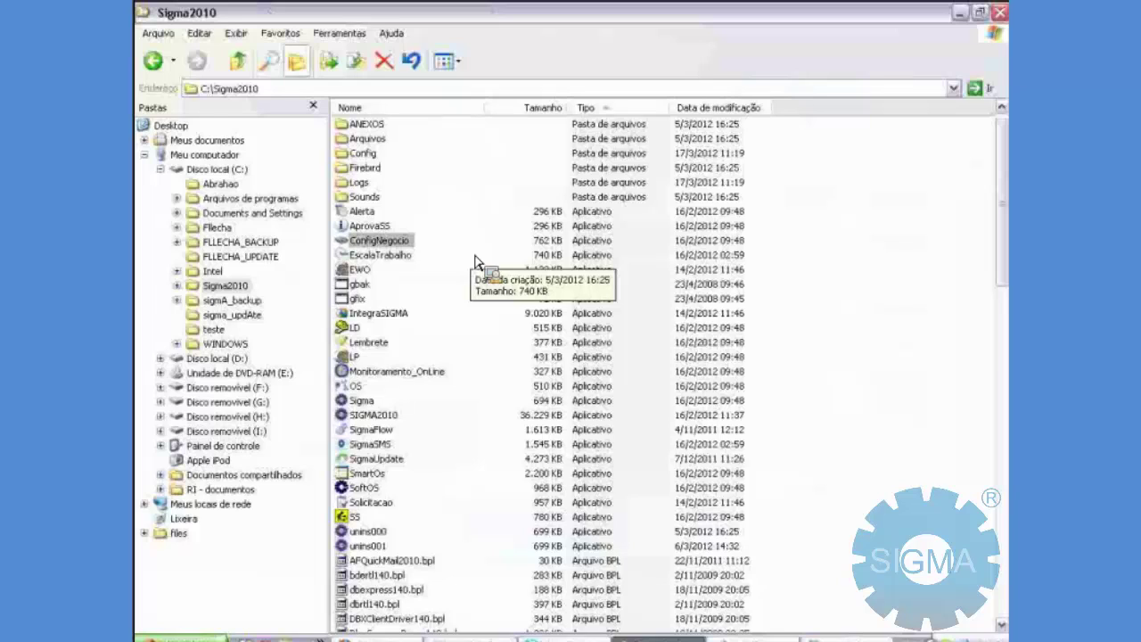
{"action": "left_click_drag", "start_coordinate": [476, 261], "coordinate": [383, 250]}
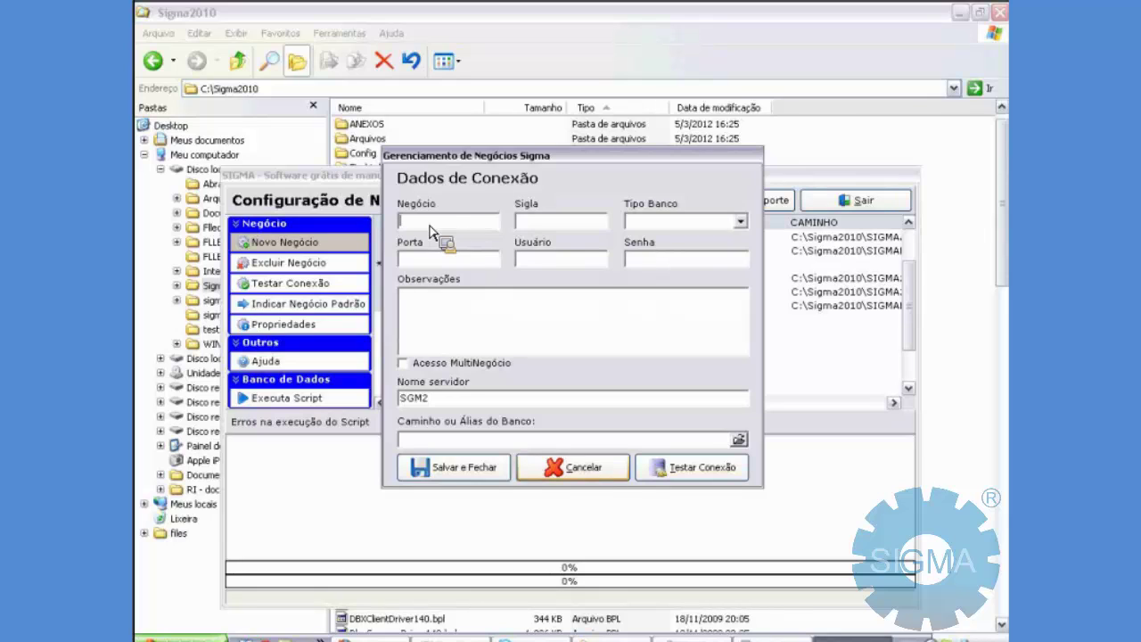
{"action": "key", "text": "Escape"}
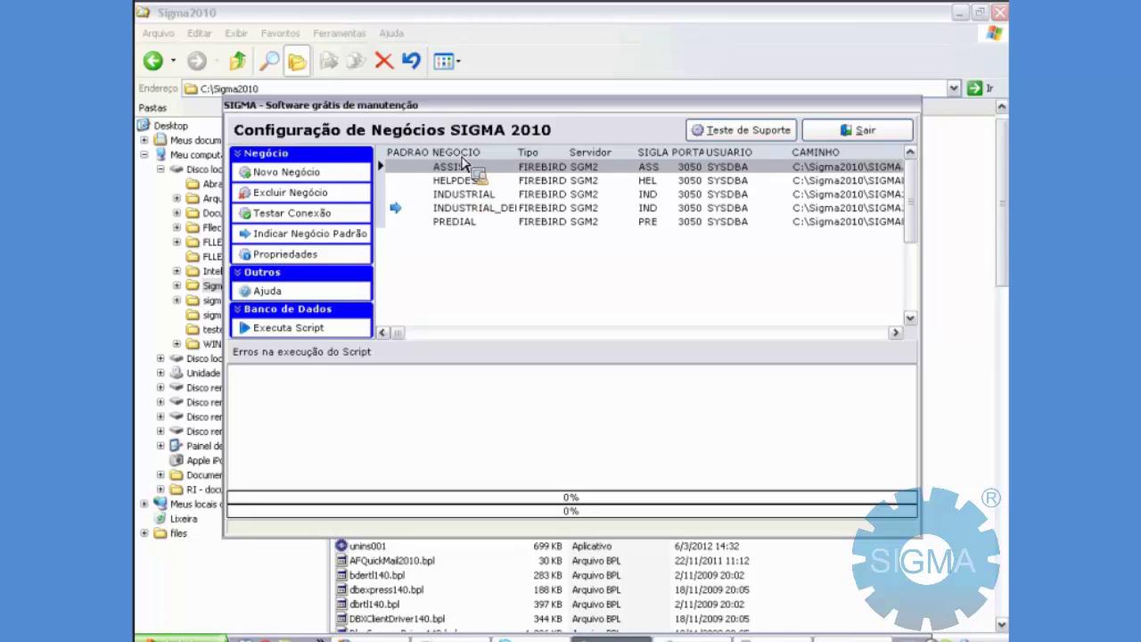
{"action": "left_click_drag", "start_coordinate": [453, 111], "coordinate": [463, 110]}
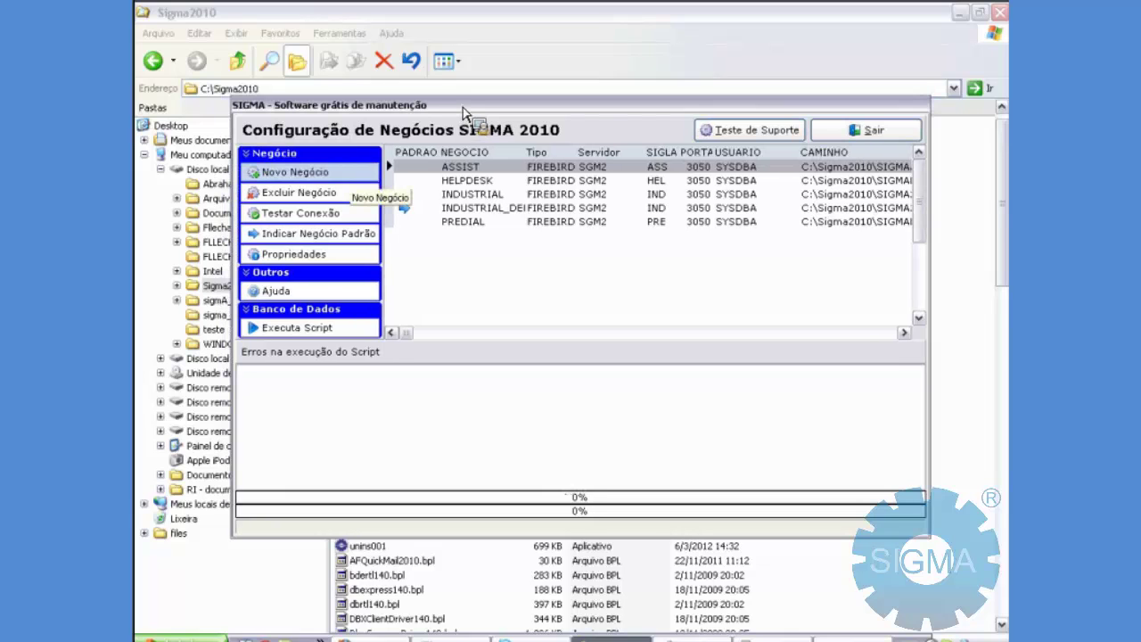
Start a new business named HOSPITALAR with abbreviation HOS and database type FIREBIRD, dismissing the Skype call-quality feedback request.
{"action": "left_click", "coordinate": [352, 174]}
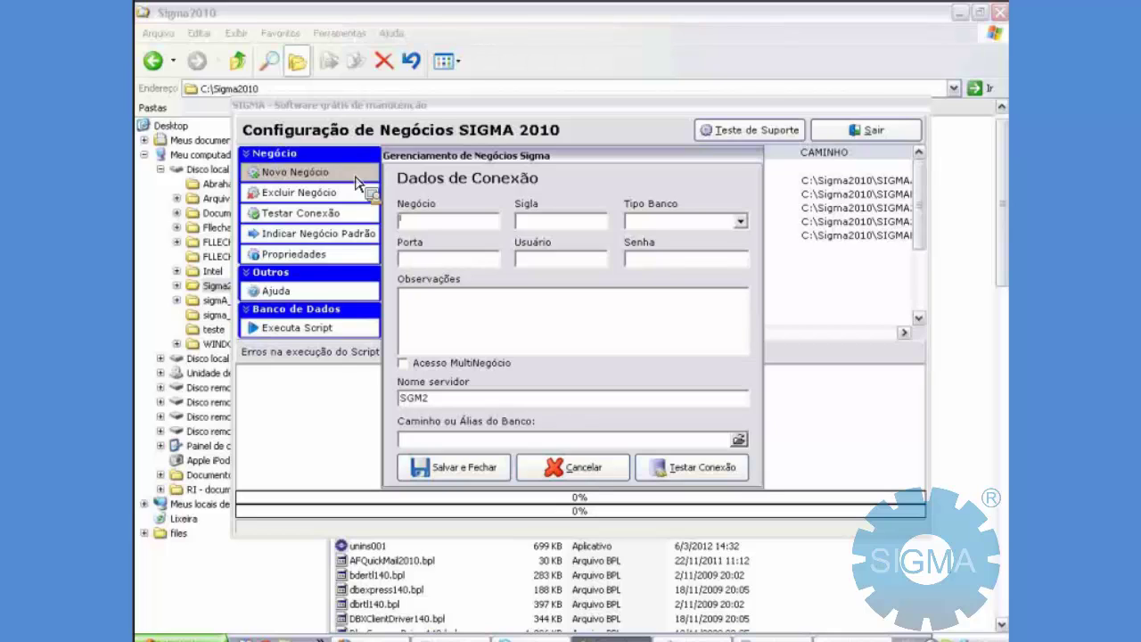
{"action": "type", "text": "HOSP"}
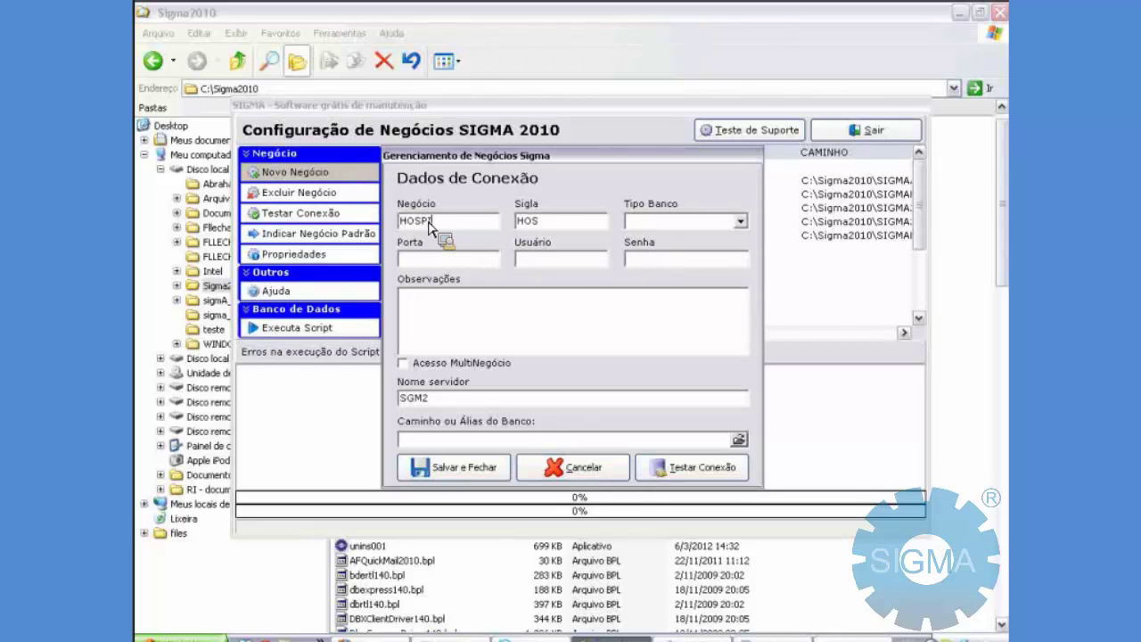
{"action": "type", "text": "ITALAR"}
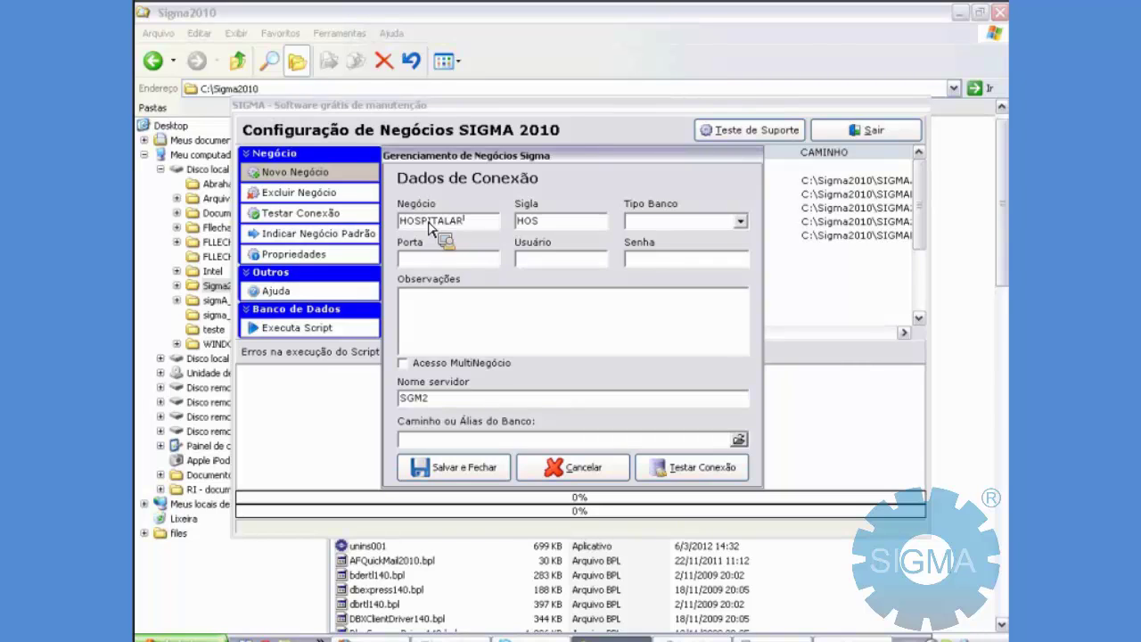
{"action": "key", "text": "Tab"}
{"action": "key", "text": "alt+Down"}
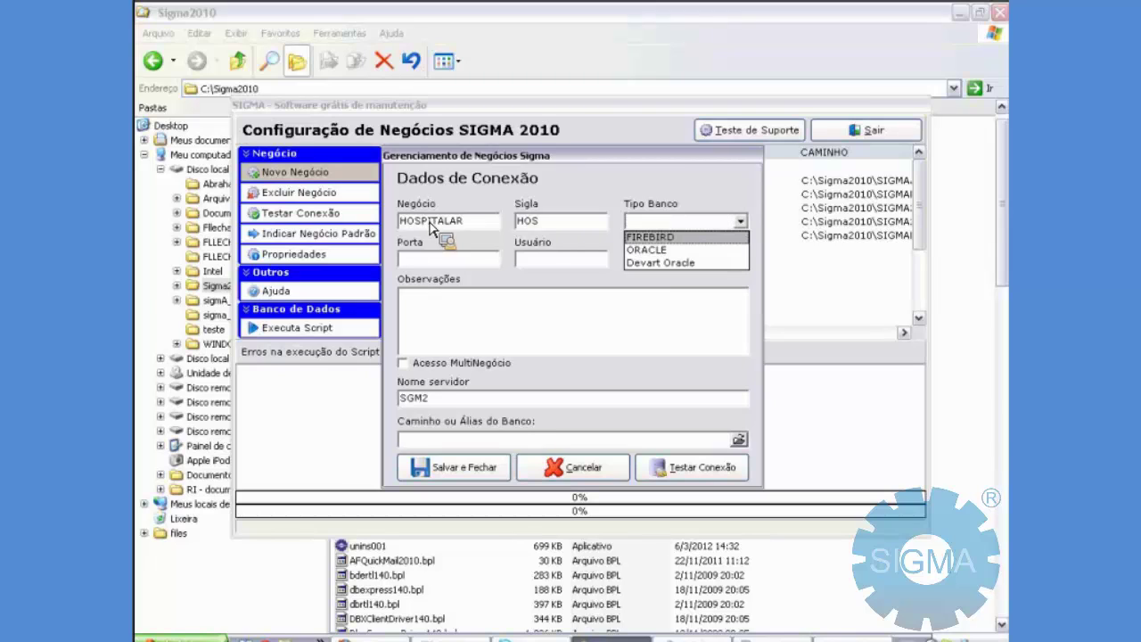
{"action": "left_click", "coordinate": [694, 236]}
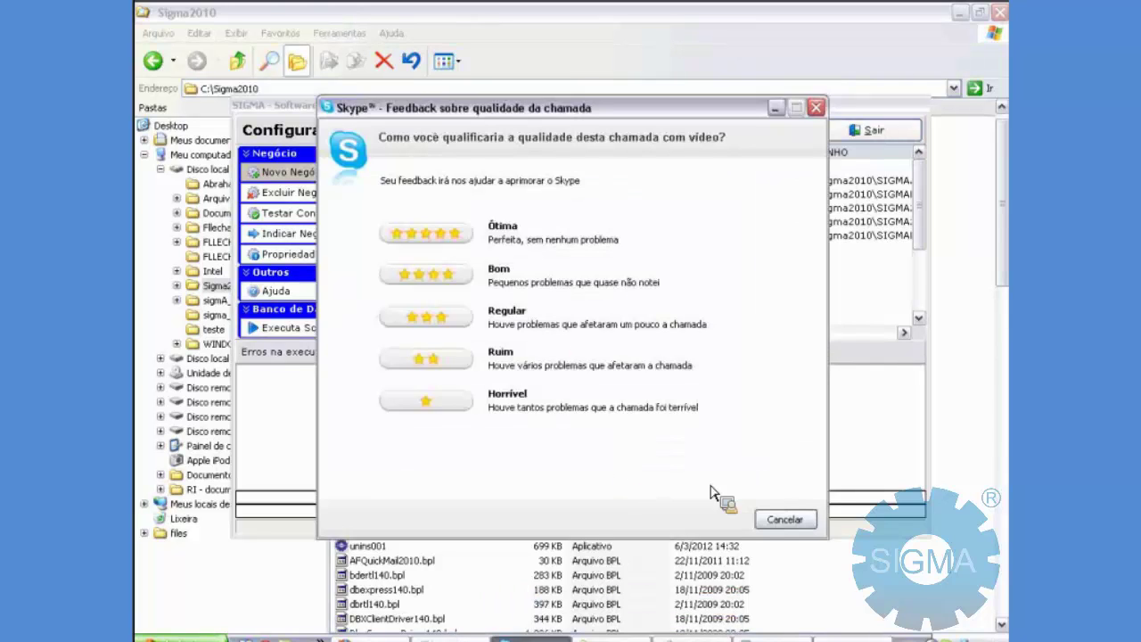
{"action": "left_click", "coordinate": [609, 306]}
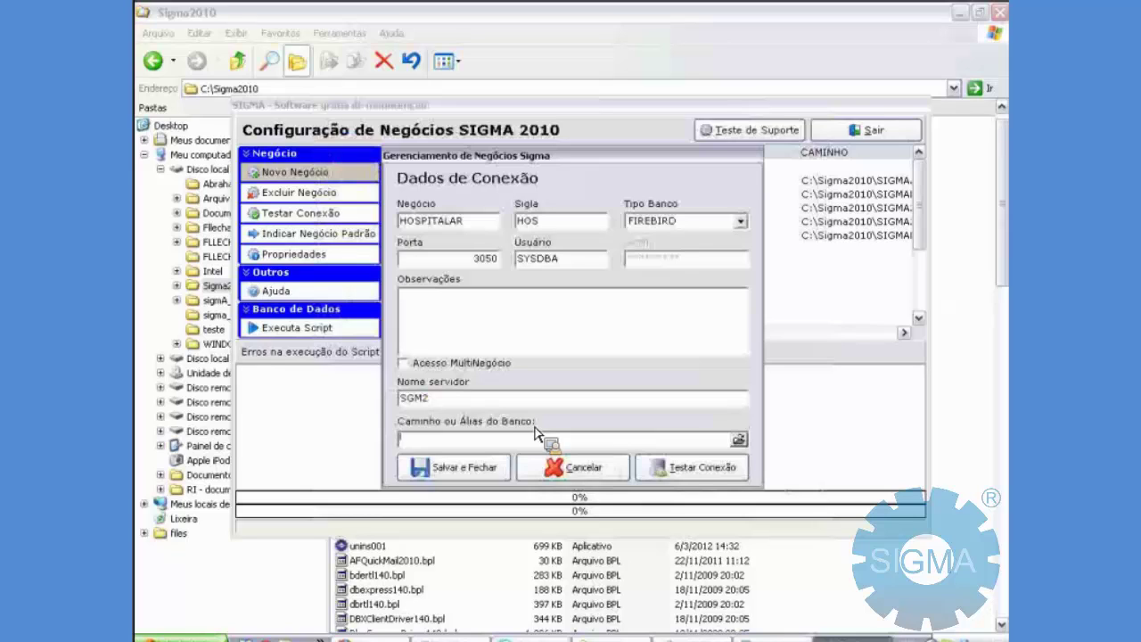
Set the business's database path to C:\Sigma2010\SIGMAHOSPITALAR.FDB, test the connection and save the business.
{"action": "left_click", "coordinate": [745, 445]}
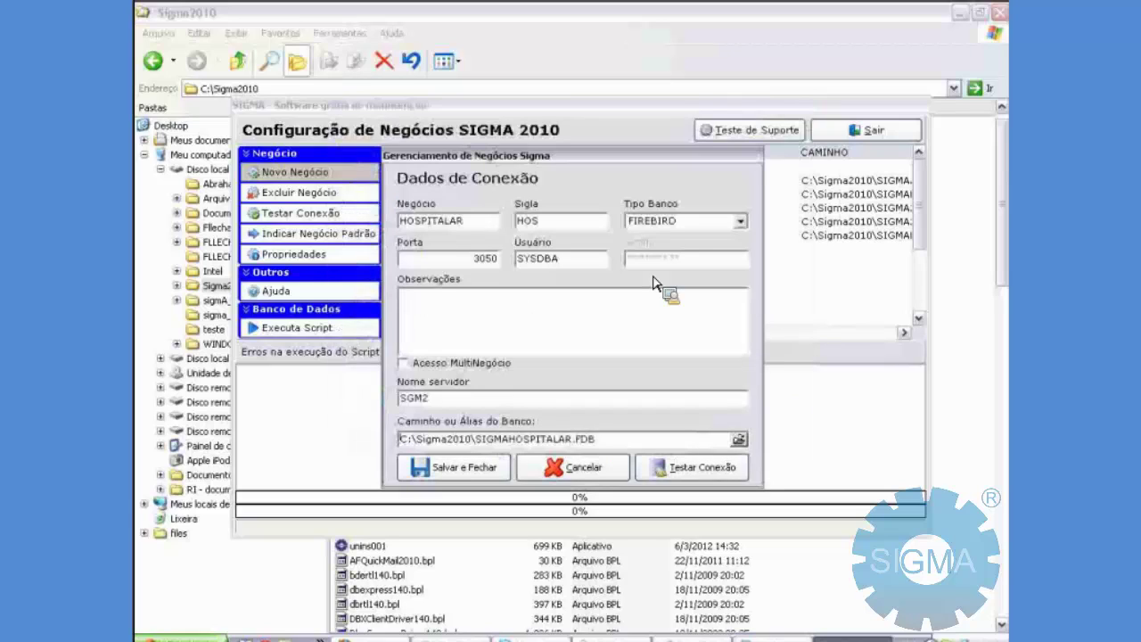
{"action": "left_click", "coordinate": [671, 477]}
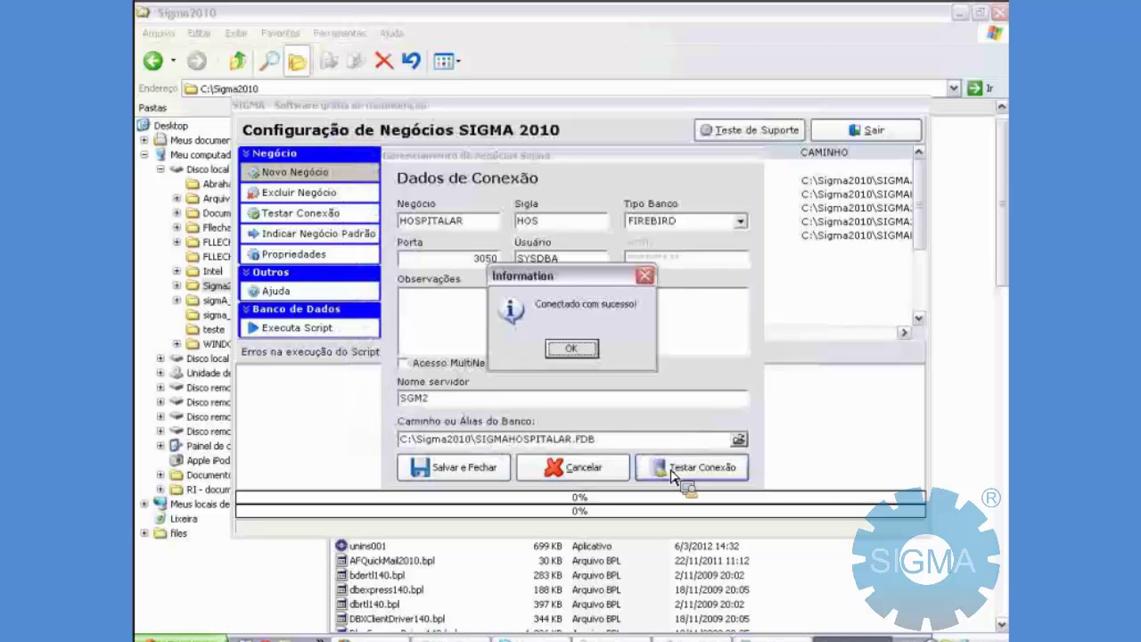
{"action": "left_click", "coordinate": [575, 349]}
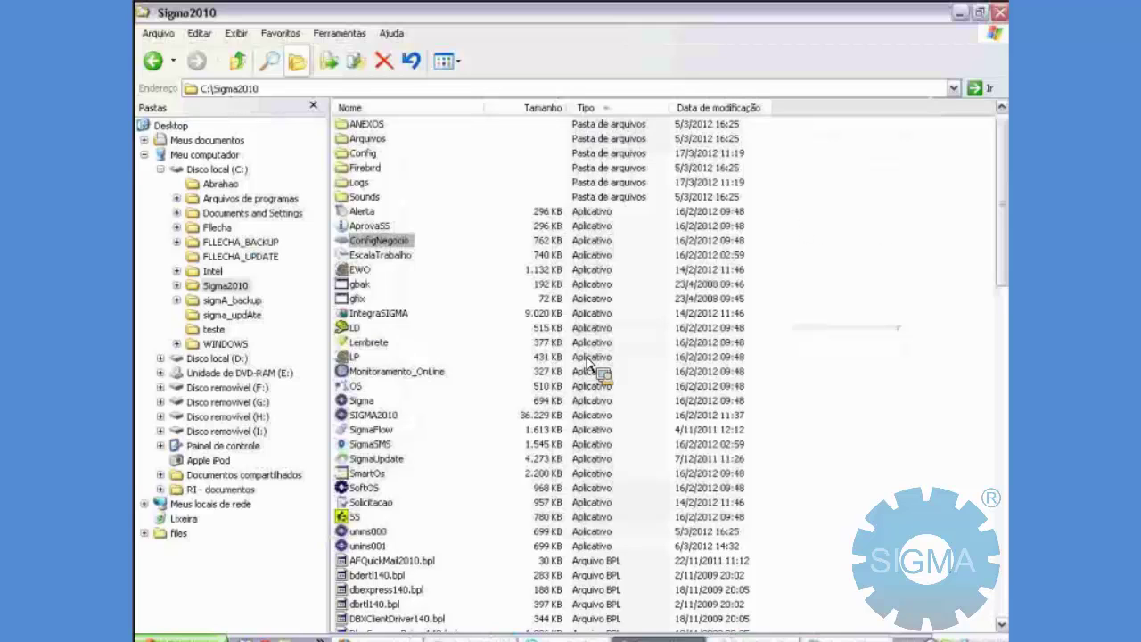
Launch Sigma with HOSPITALAR chosen as the login business, and switch back to the Skype group call.
{"action": "key", "text": "s"}
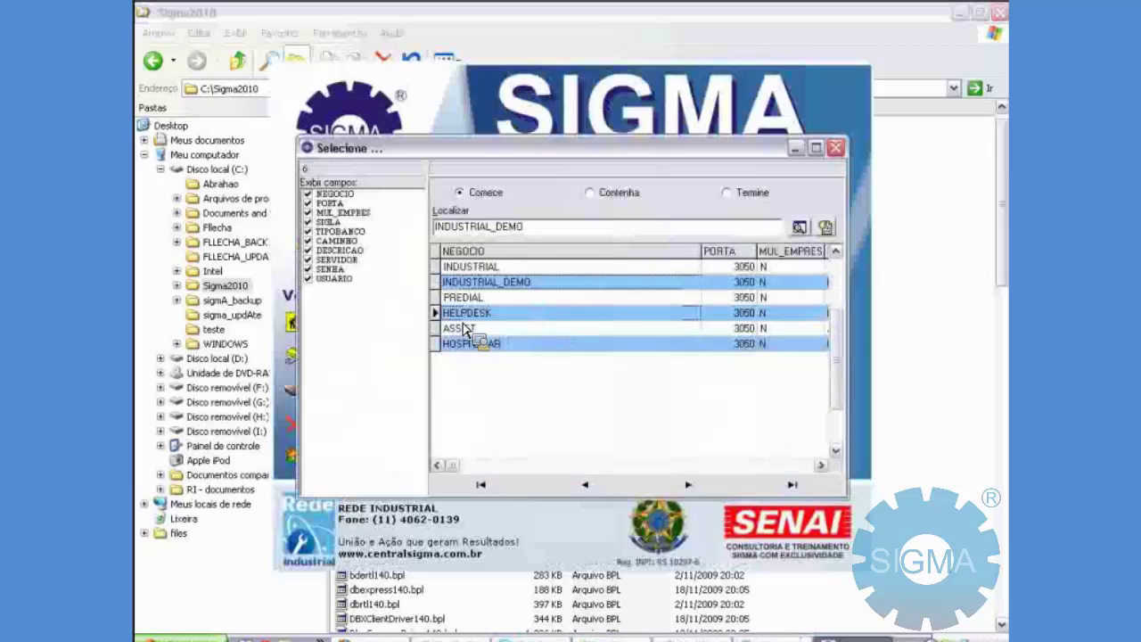
{"action": "left_click", "coordinate": [464, 328]}
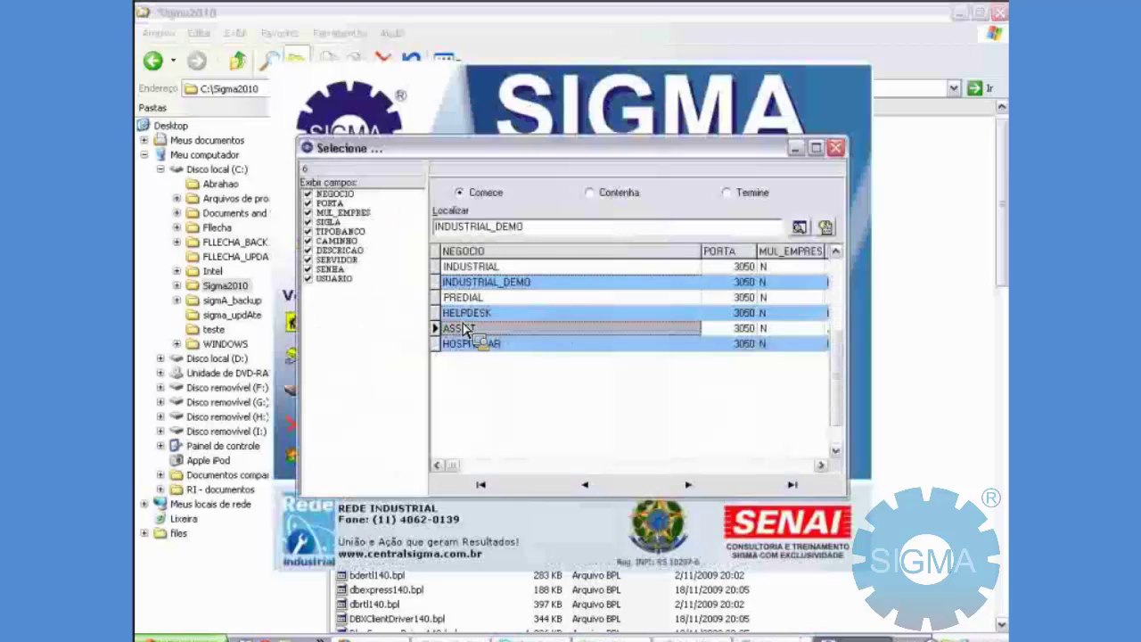
{"action": "key", "text": "Up"}
{"action": "key", "text": "Up"}
{"action": "key", "text": "Up"}
{"action": "key", "text": "Up"}
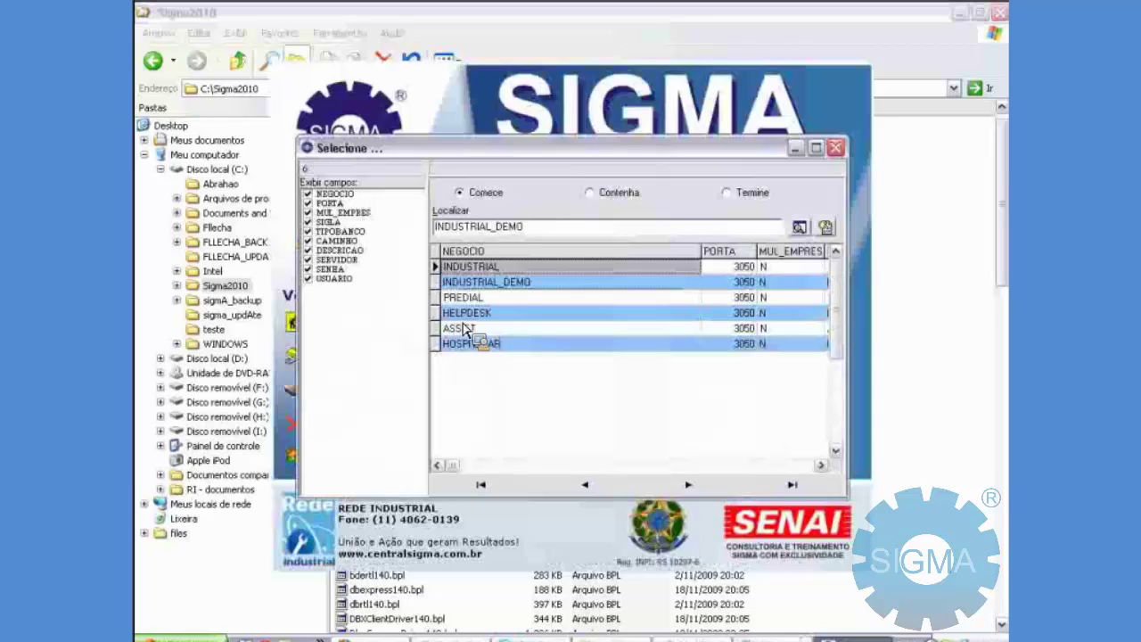
{"action": "double_click", "coordinate": [463, 323]}
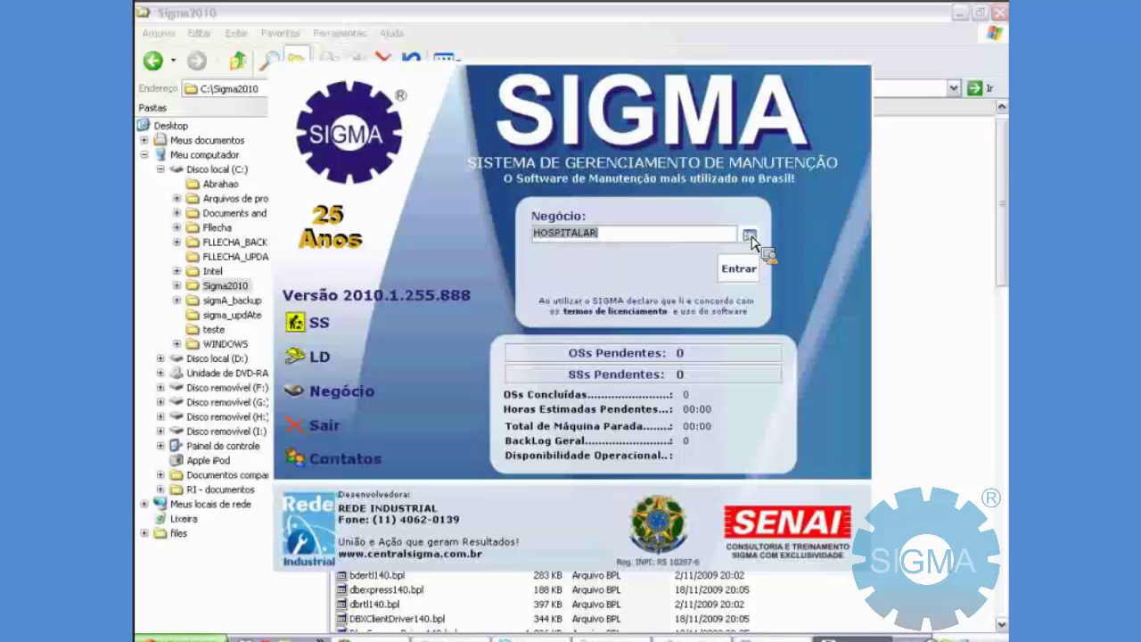
{"action": "key", "text": "alt+Tab"}
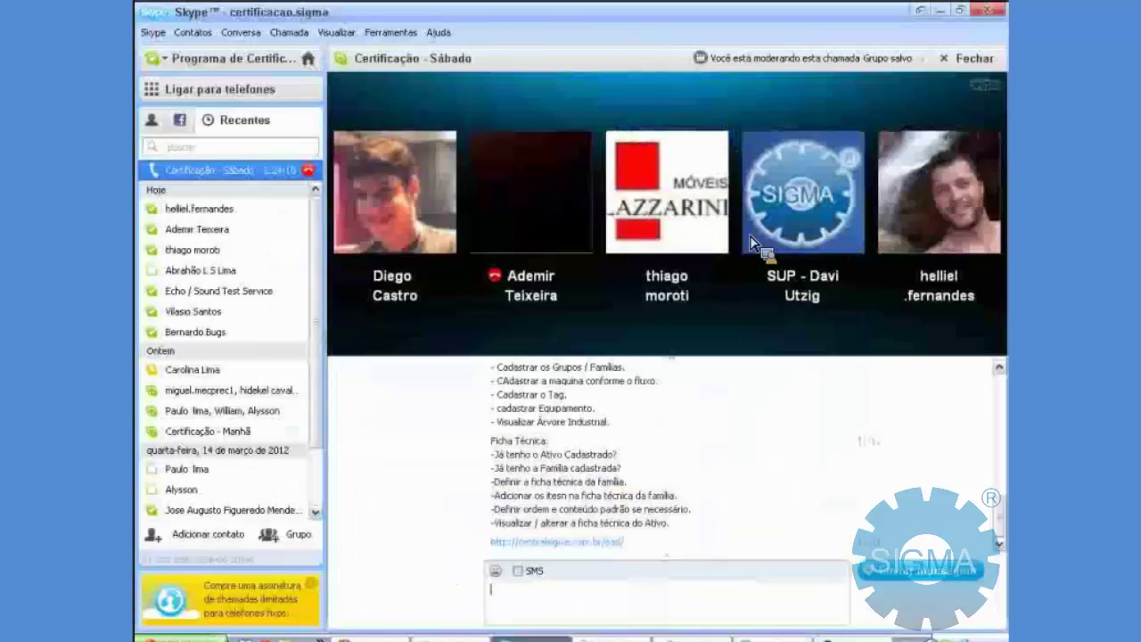